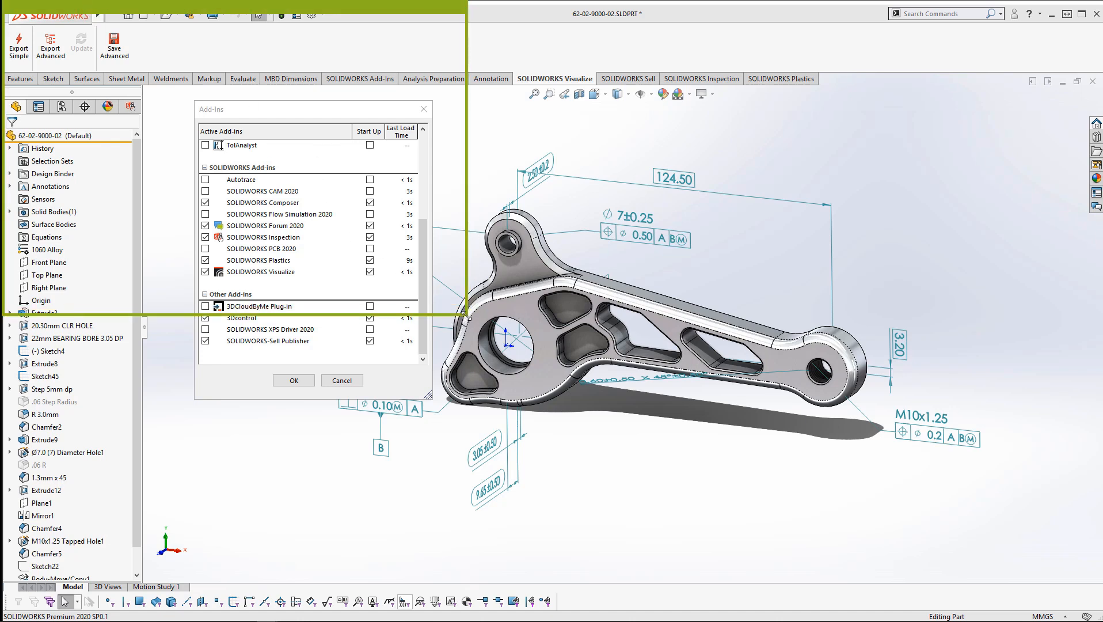
Check in the add-ins list that SOLIDWORKS Visualize is active and loaded at start-up
left_click_drag(466, 315, 1102, 621)
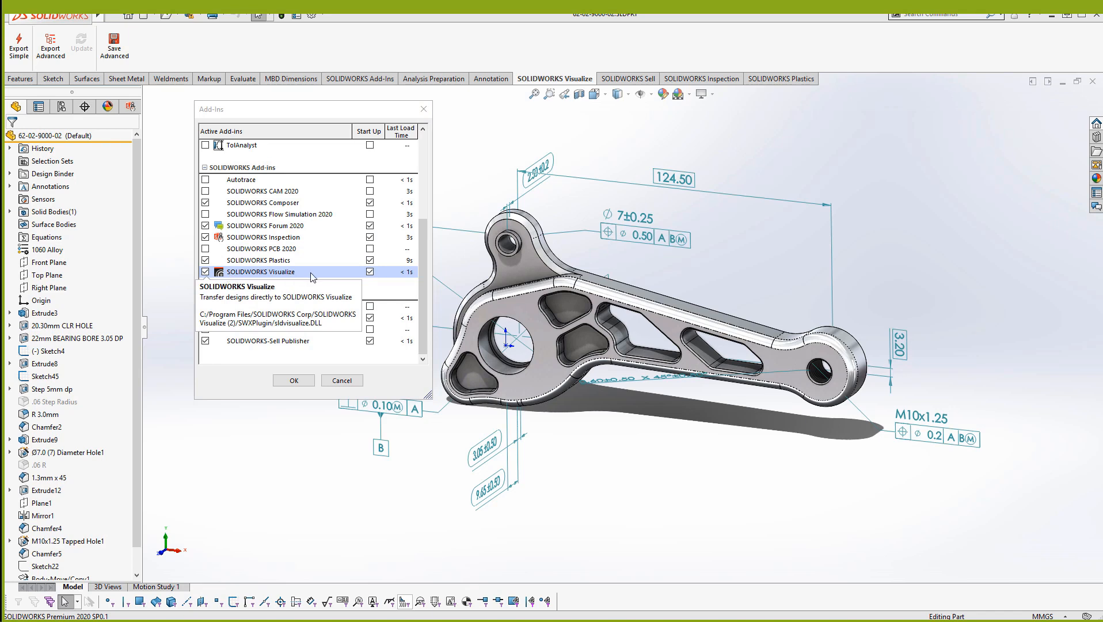
left_click(424, 109)
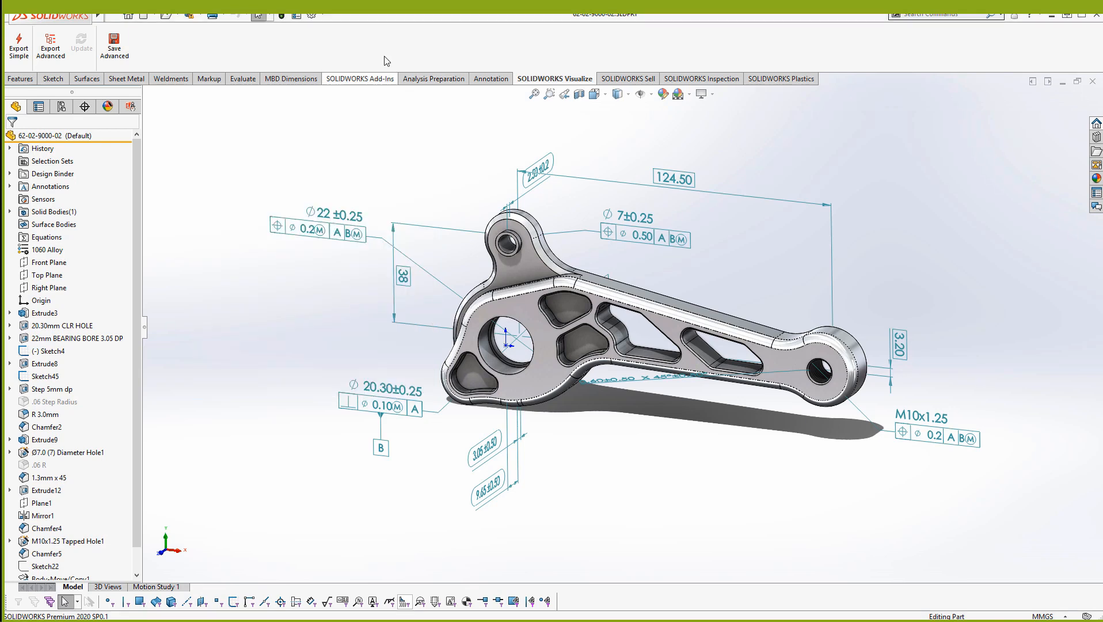
left_click(322, 16)
left_click(336, 57)
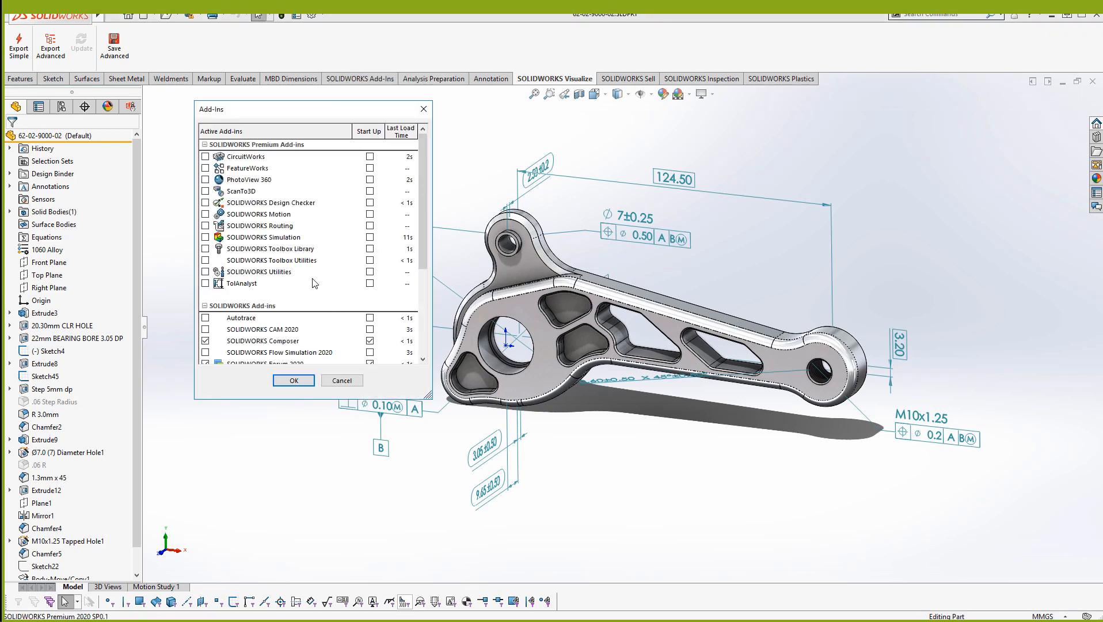
scroll(231, 259, "down", 3)
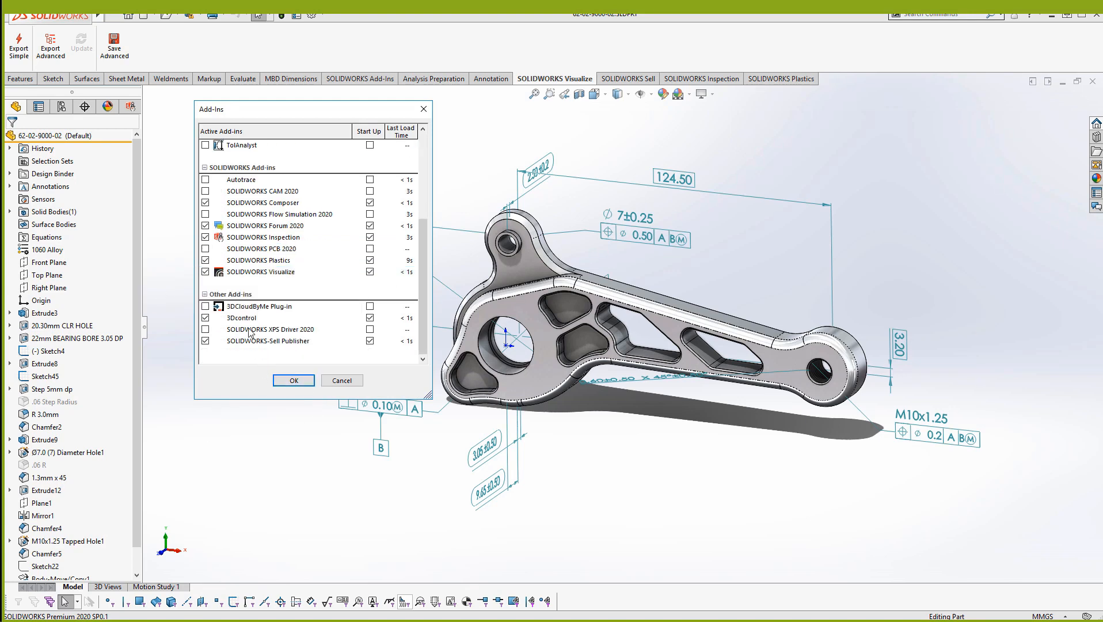
left_click(292, 380)
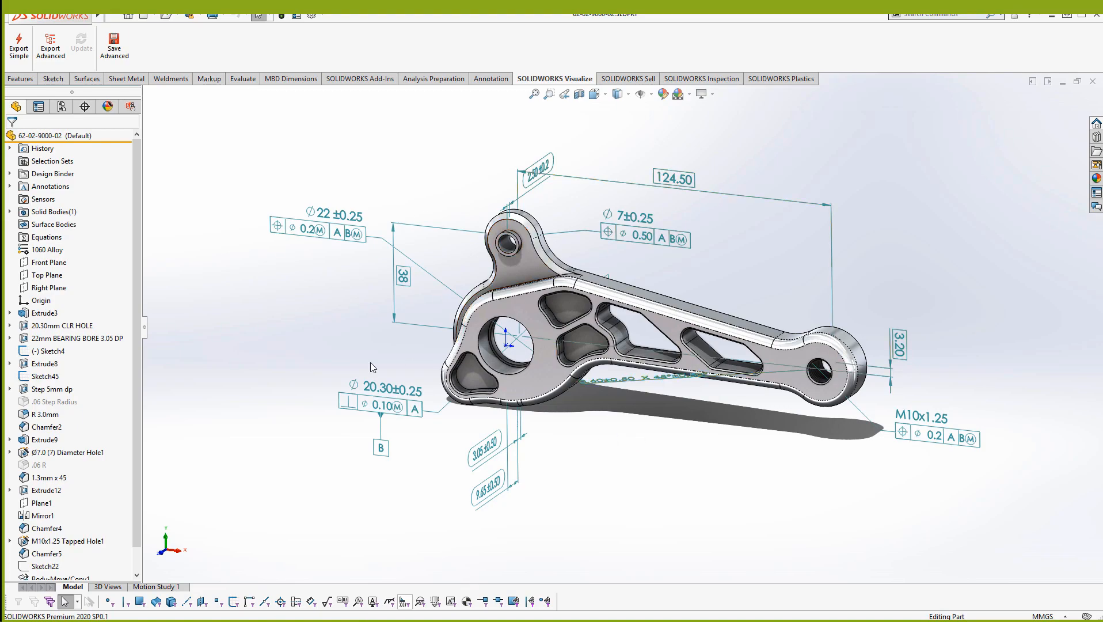
Apply a green color appearance to the large flat front face of the arm
mouse_move(748, 308)
middle_mouse_down()
mouse_move(771, 246)
mouse_move(769, 263)
mouse_move(727, 304)
mouse_move(769, 349)
mouse_move(724, 303)
mouse_move(735, 322)
middle_mouse_up()
scroll(740, 322, "down", 1)
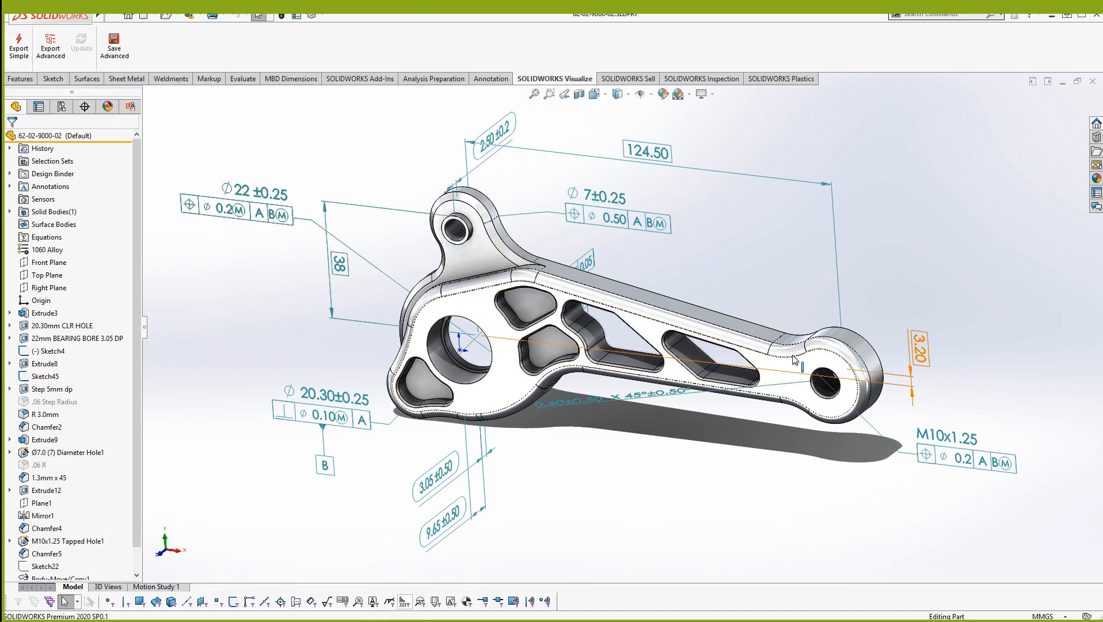
left_click(798, 373)
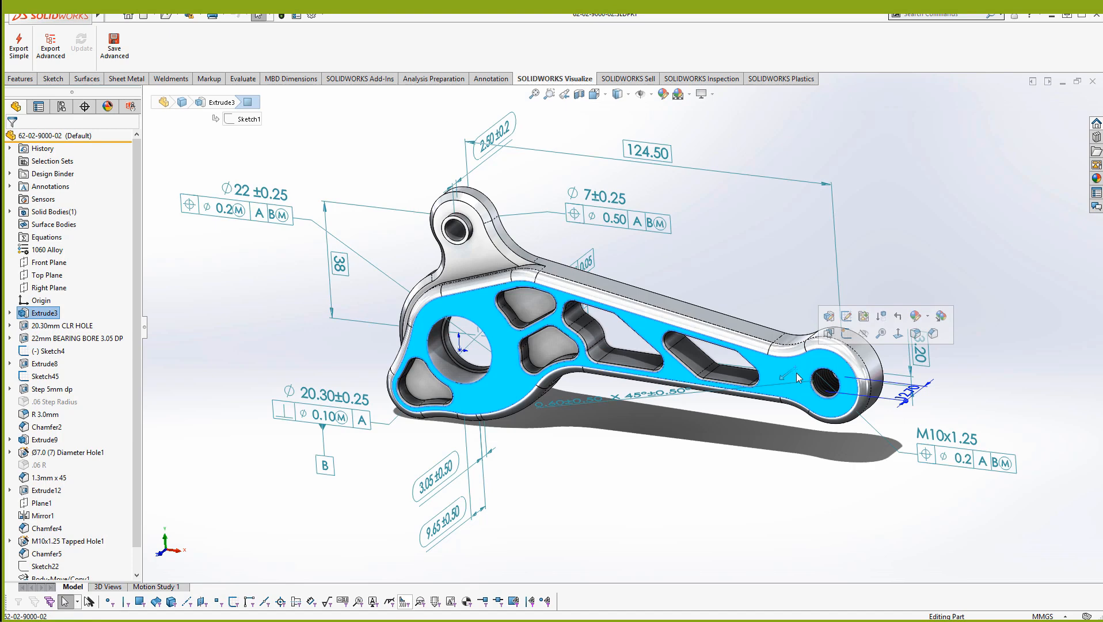
left_click(663, 94)
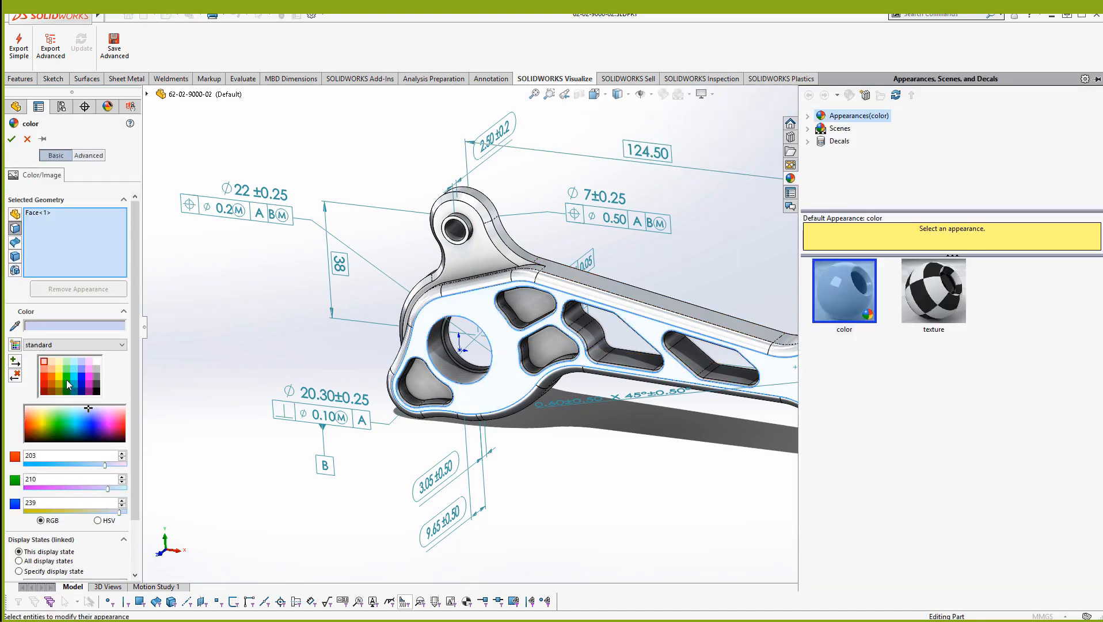
left_click(66, 377)
left_click(11, 138)
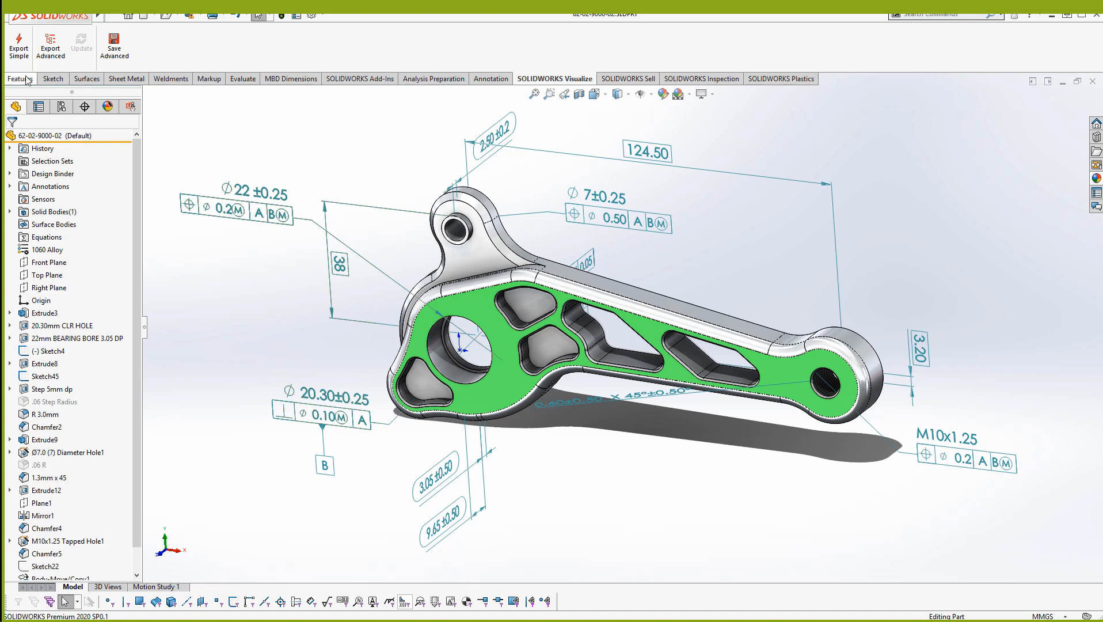
Export the part to SOLIDWORKS Visualize with Export Simple and switch there, discarding the changes to the open Phone project
left_click(29, 56)
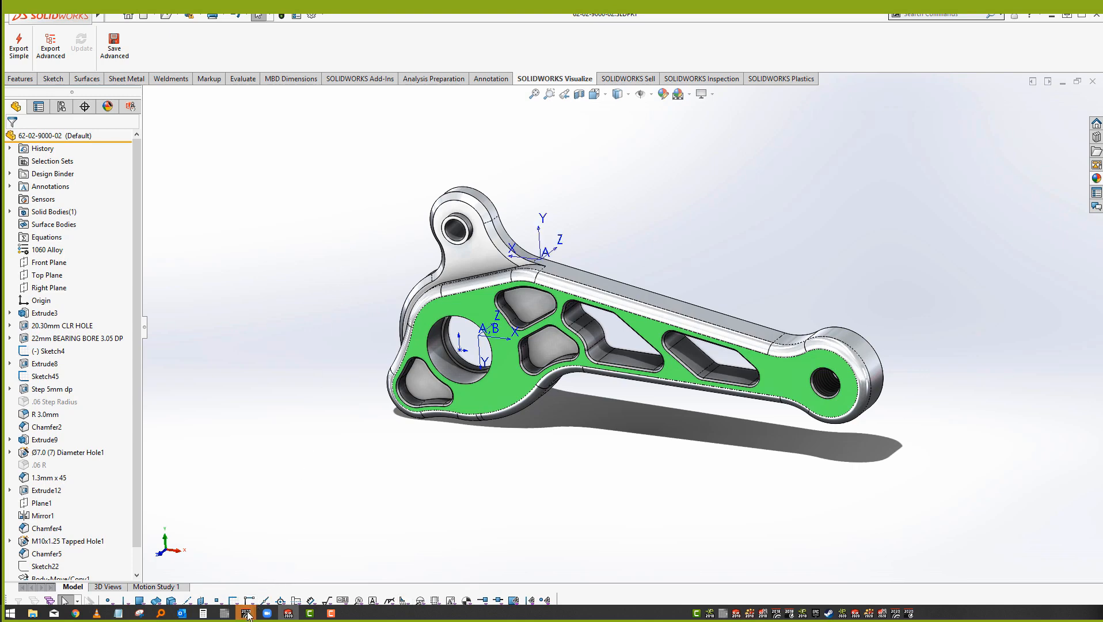
mouse_move(250, 613)
left_click(273, 578)
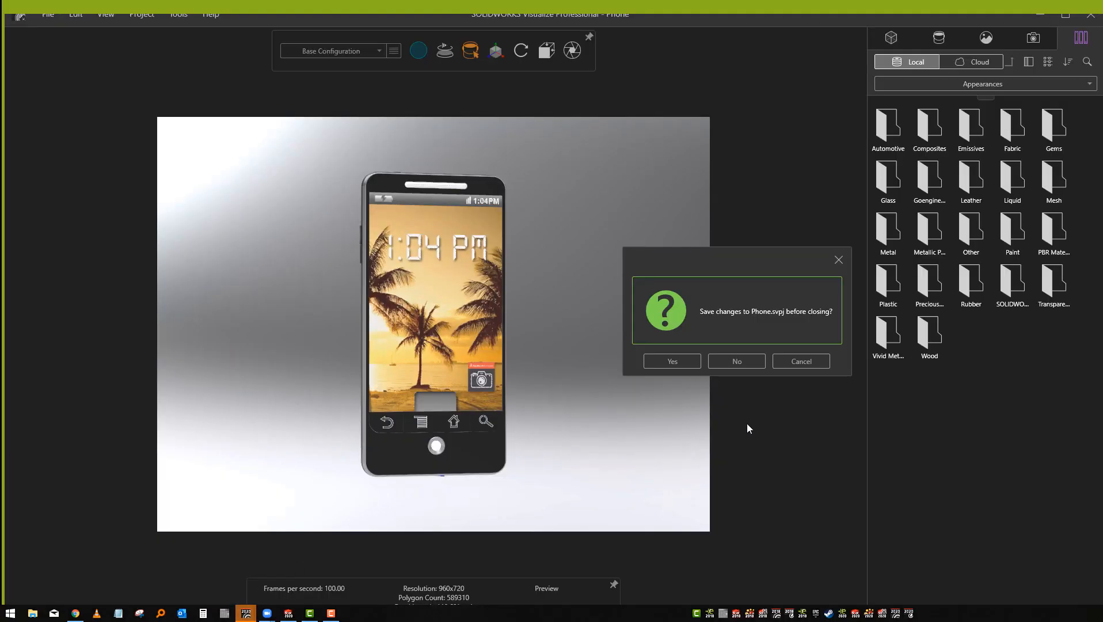
left_click(746, 362)
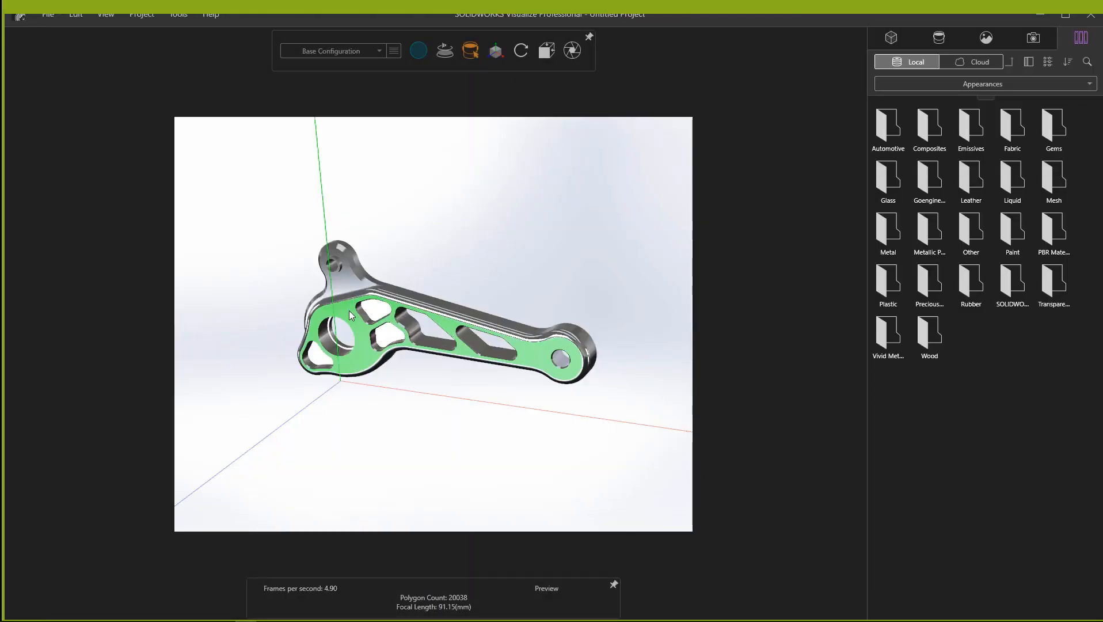
Expand the imported model and examine its (No material), polished aluminum and color parts, with the Selection Tool set to parts
left_click(891, 37)
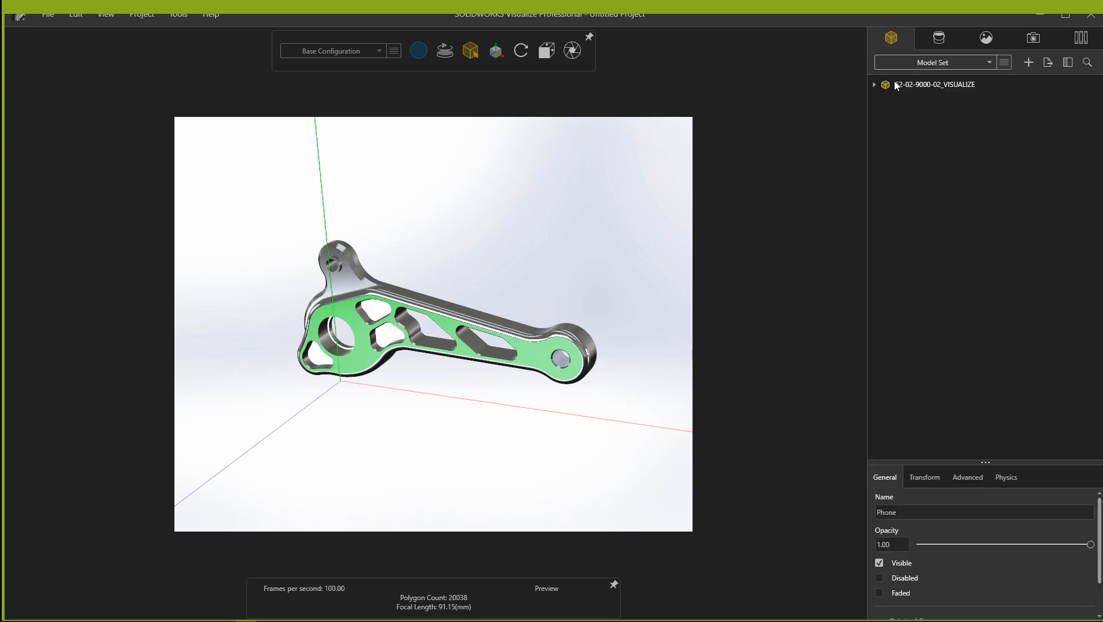
left_click(873, 83)
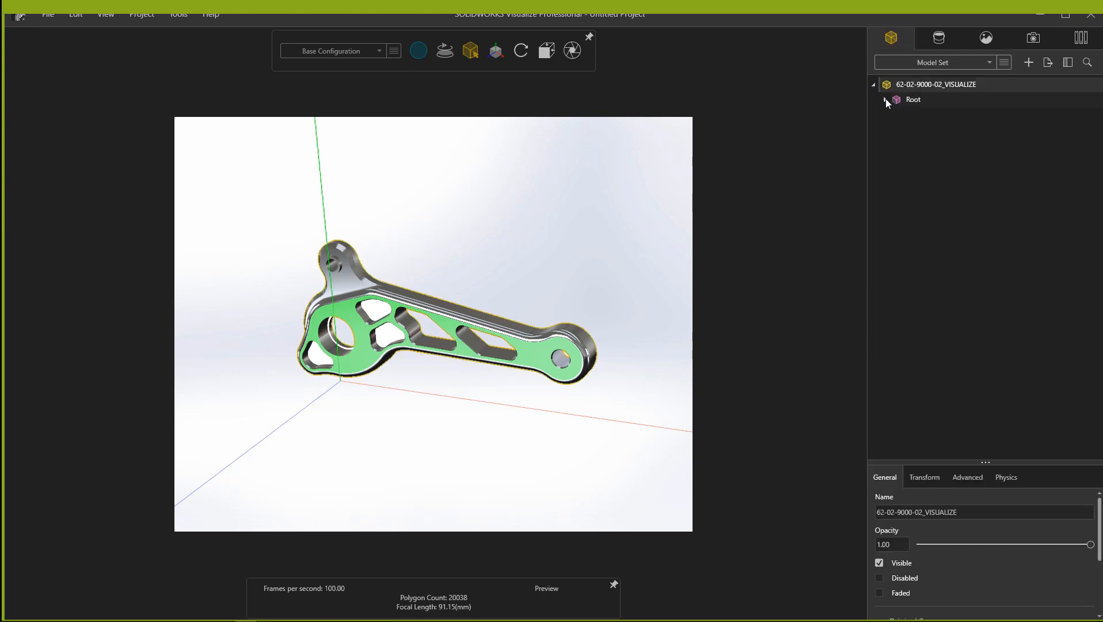
left_click(884, 99)
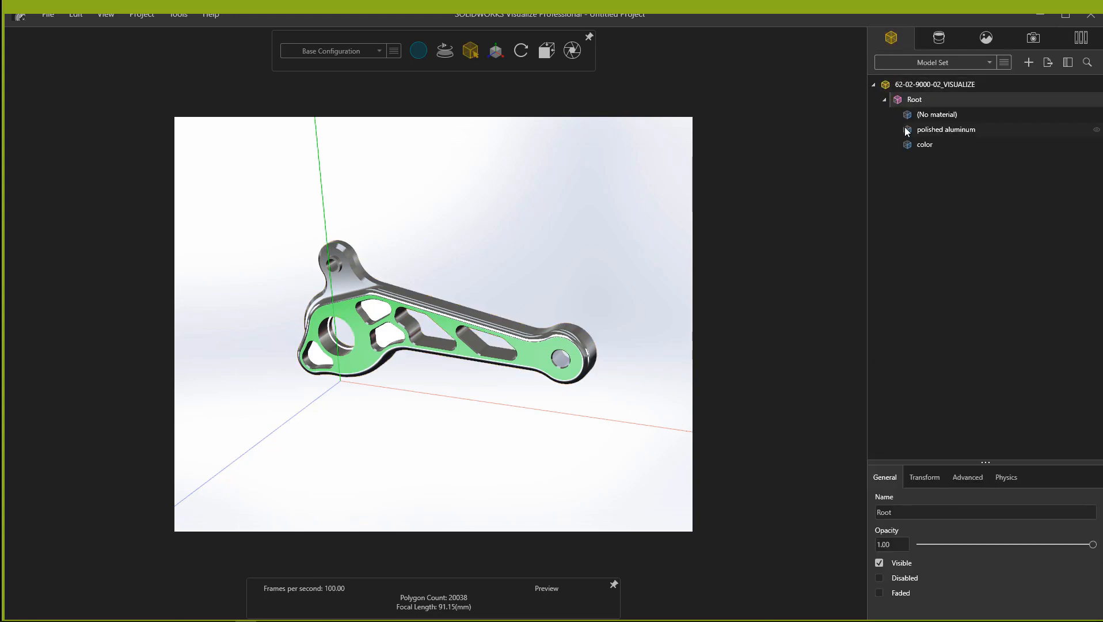
left_click(900, 85)
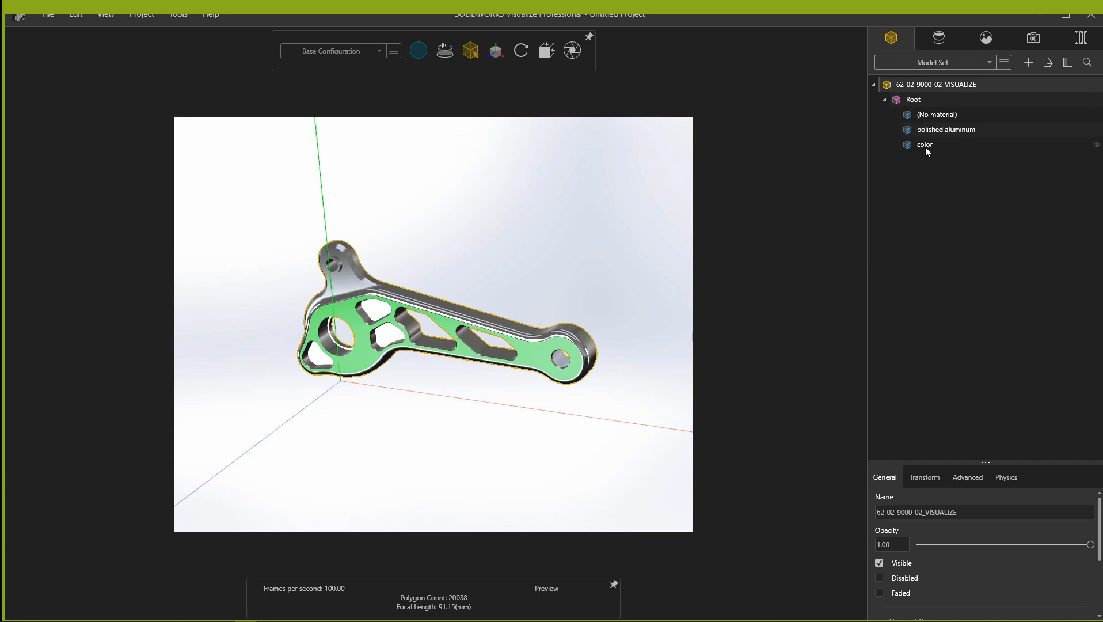
left_click(931, 116)
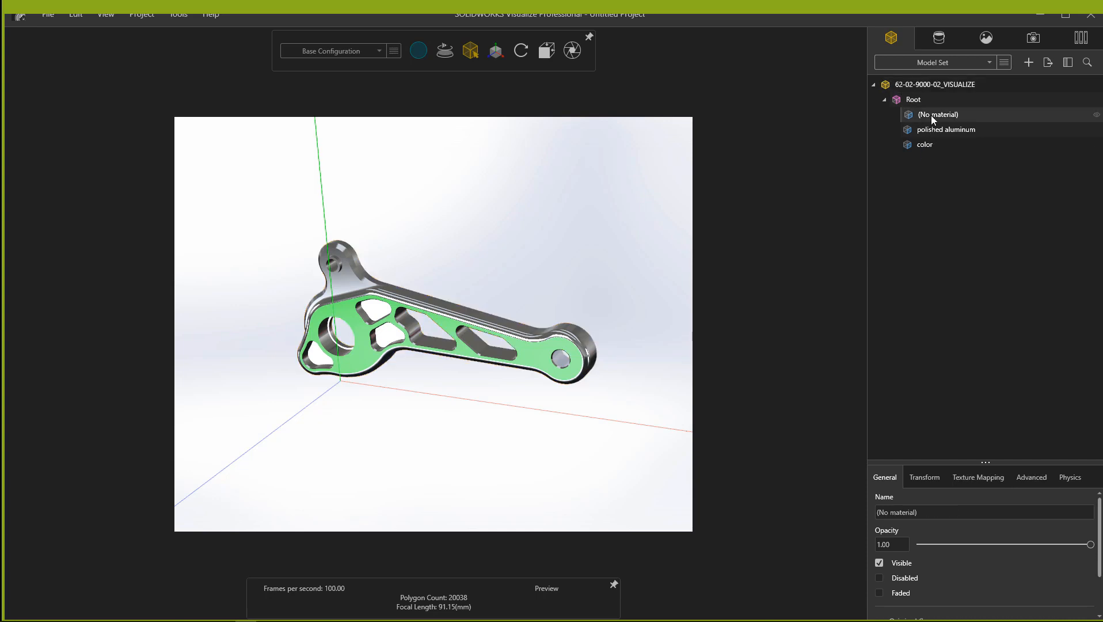
left_click(931, 130)
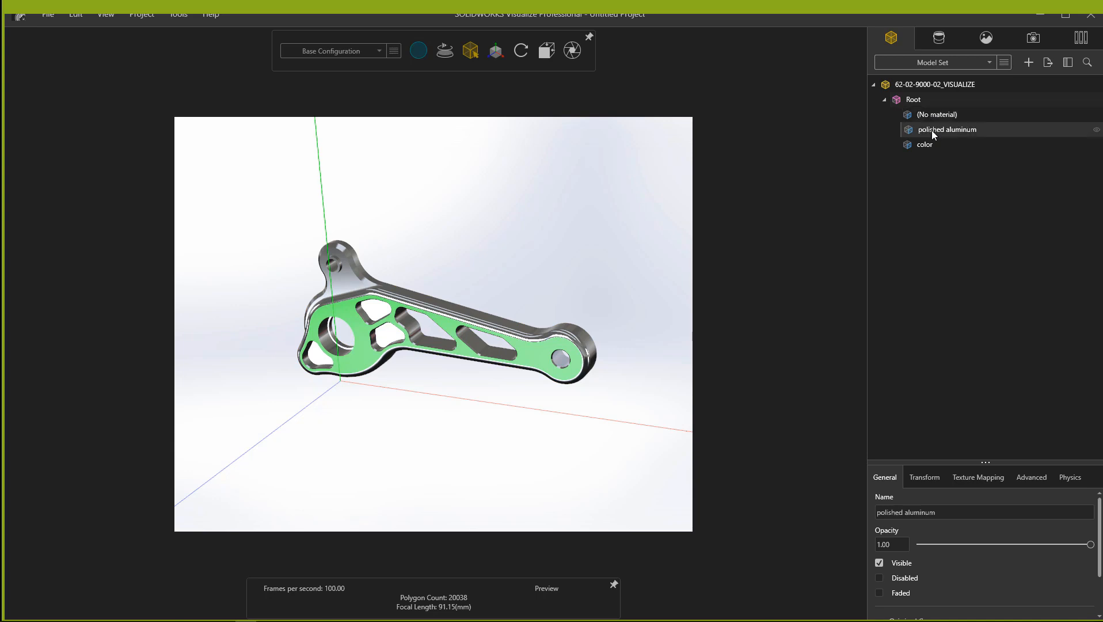
left_click(928, 145)
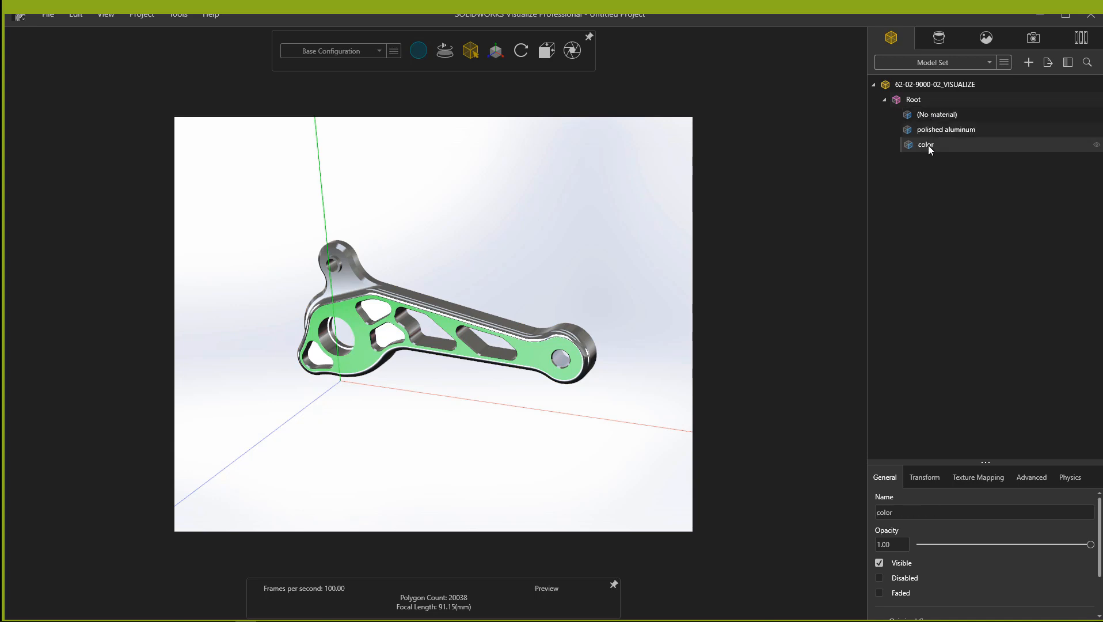
left_click(934, 114)
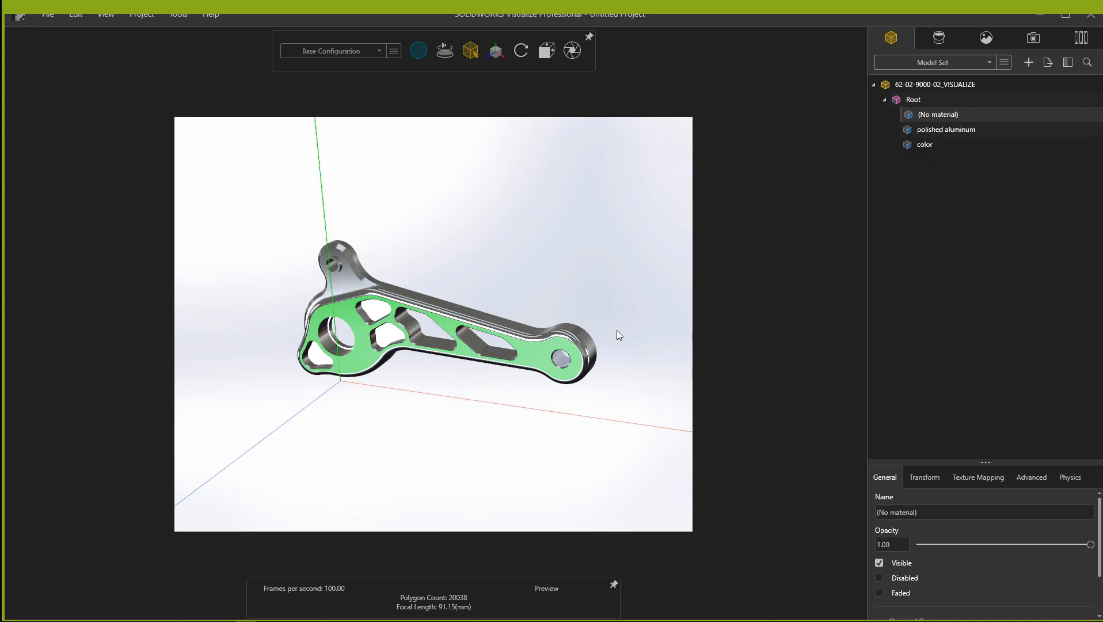
mouse_move(474, 55)
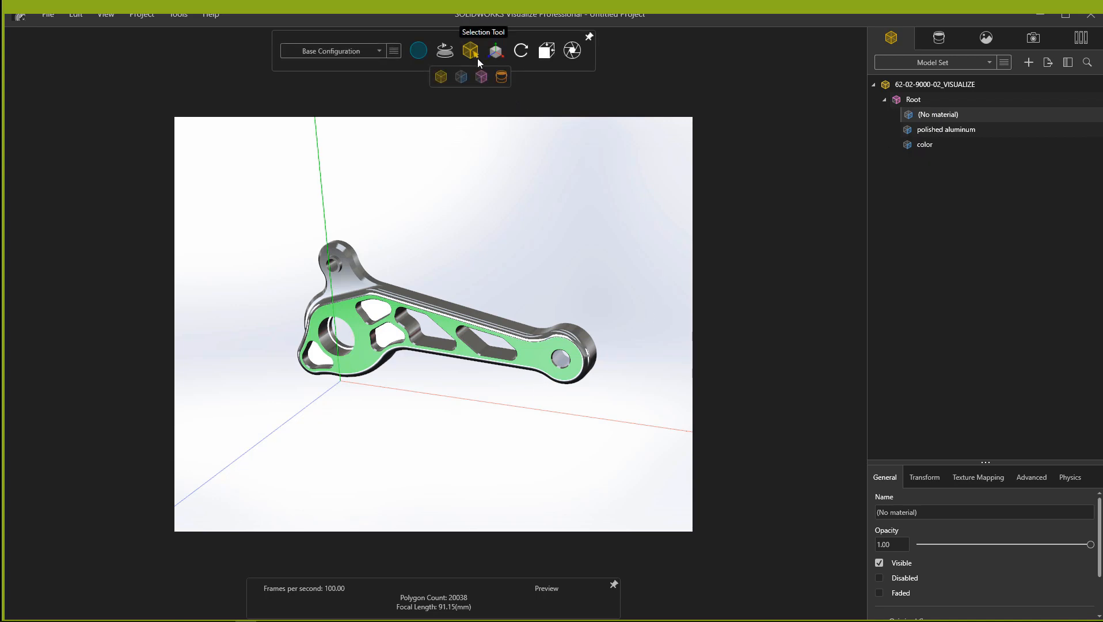
left_click(465, 78)
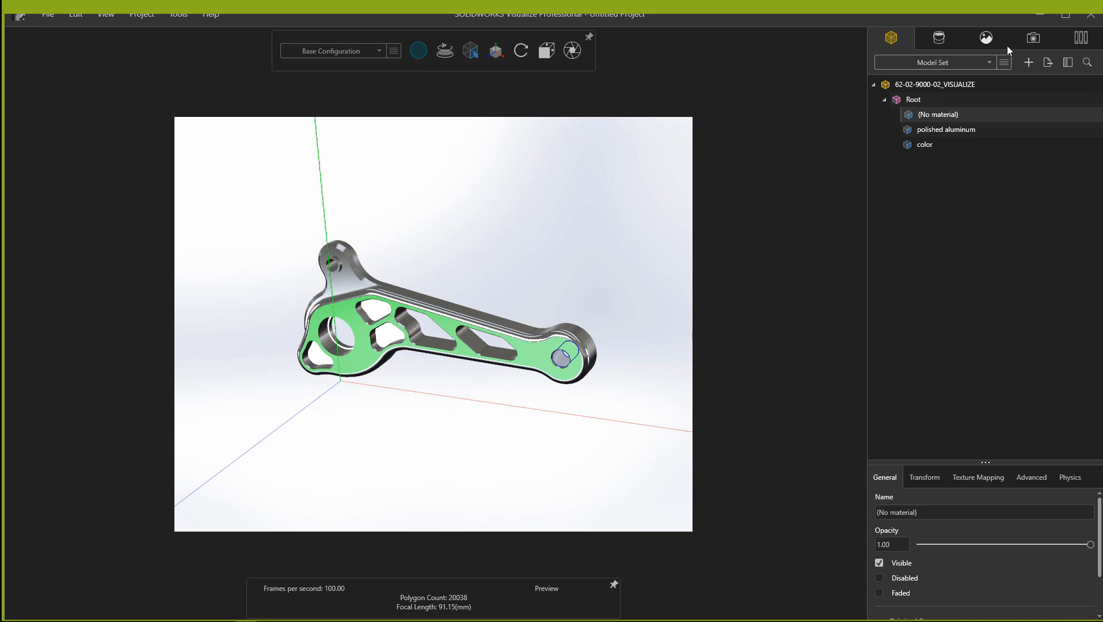
Apply library metal appearances: Anodized Red to the green face, Anodized Clear to the body and polished copper to the arm-end hole
left_click(945, 40)
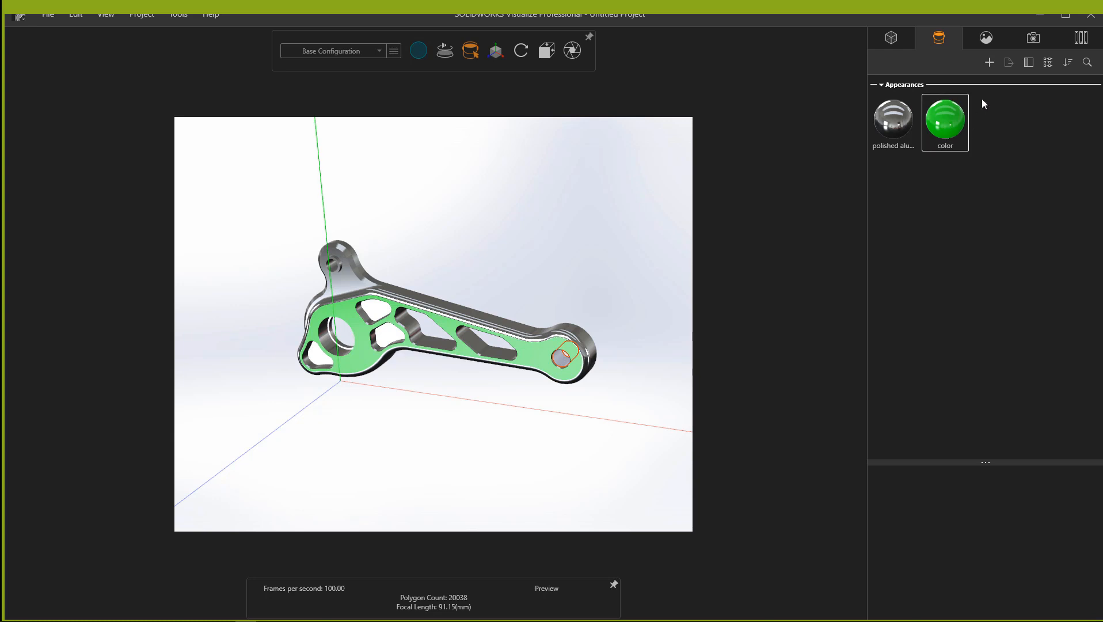
left_click(1079, 37)
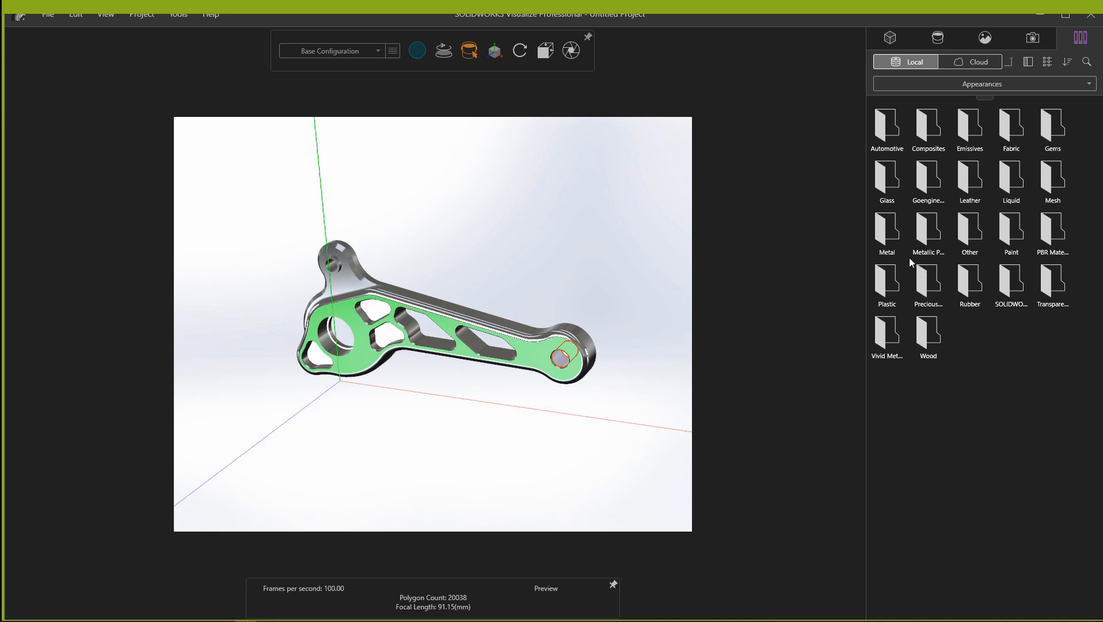
double_click(896, 235)
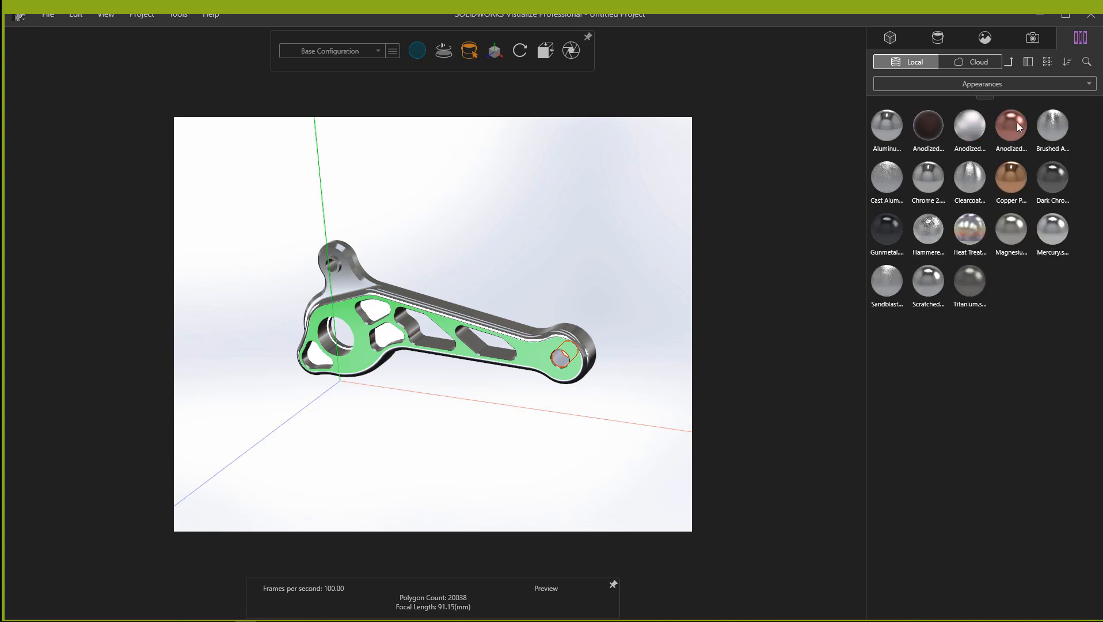
left_click_drag(1017, 122, 558, 362)
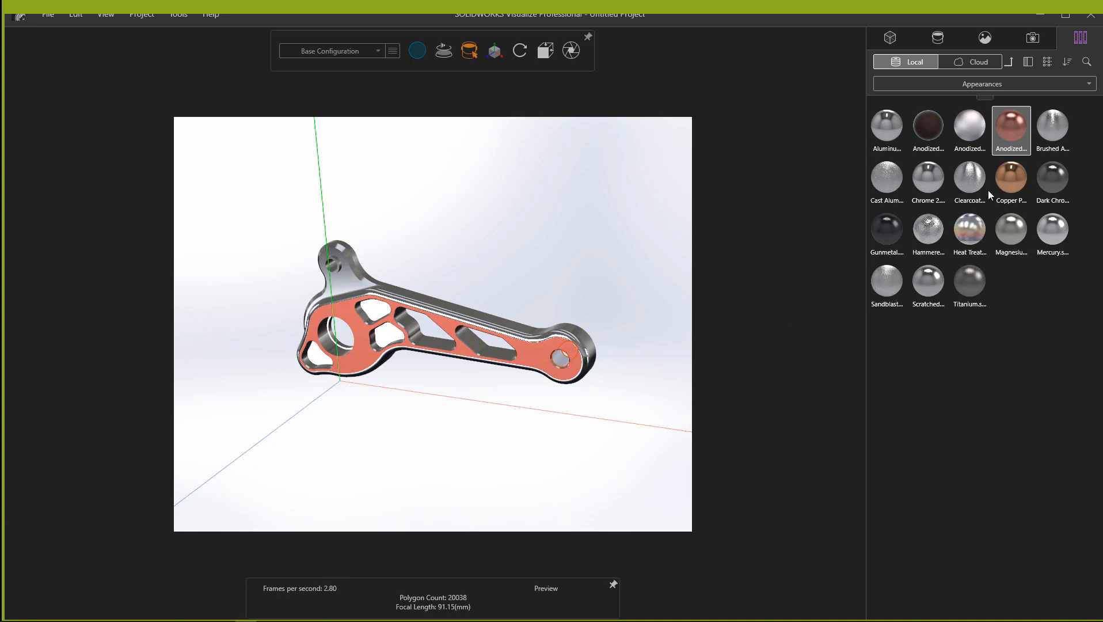
left_click_drag(969, 125, 504, 334)
left_click_drag(997, 177, 562, 363)
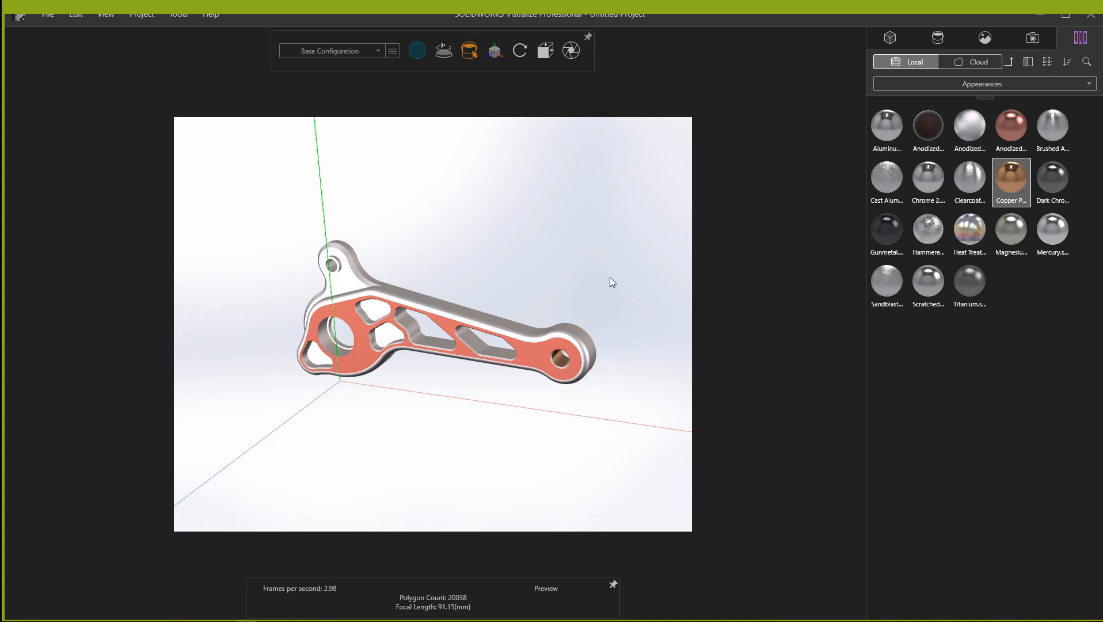
left_click(476, 328)
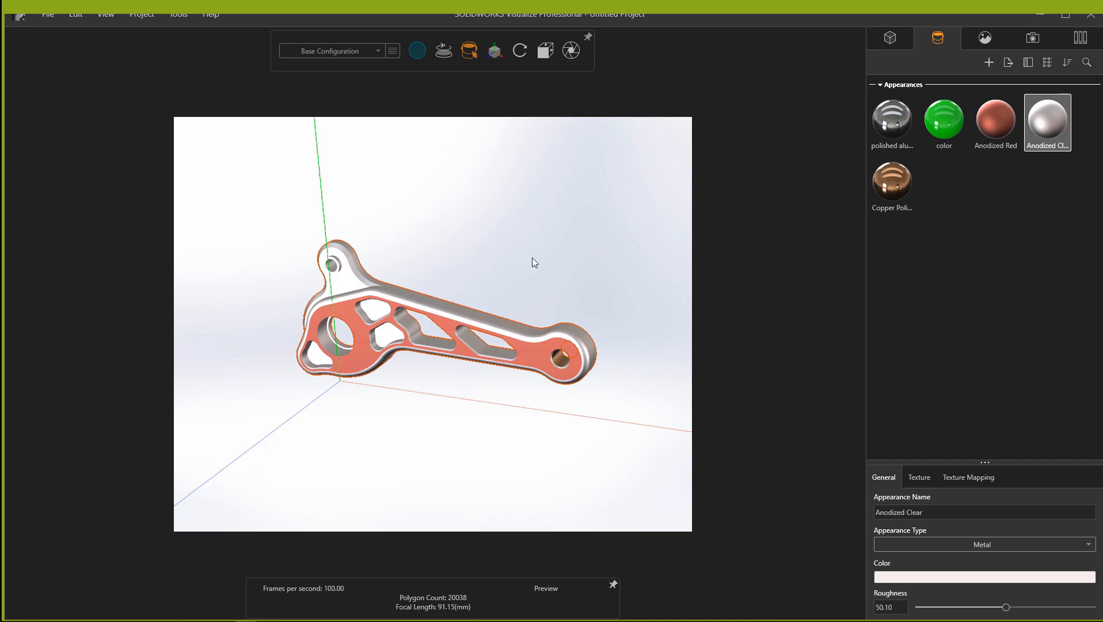
left_click(528, 244)
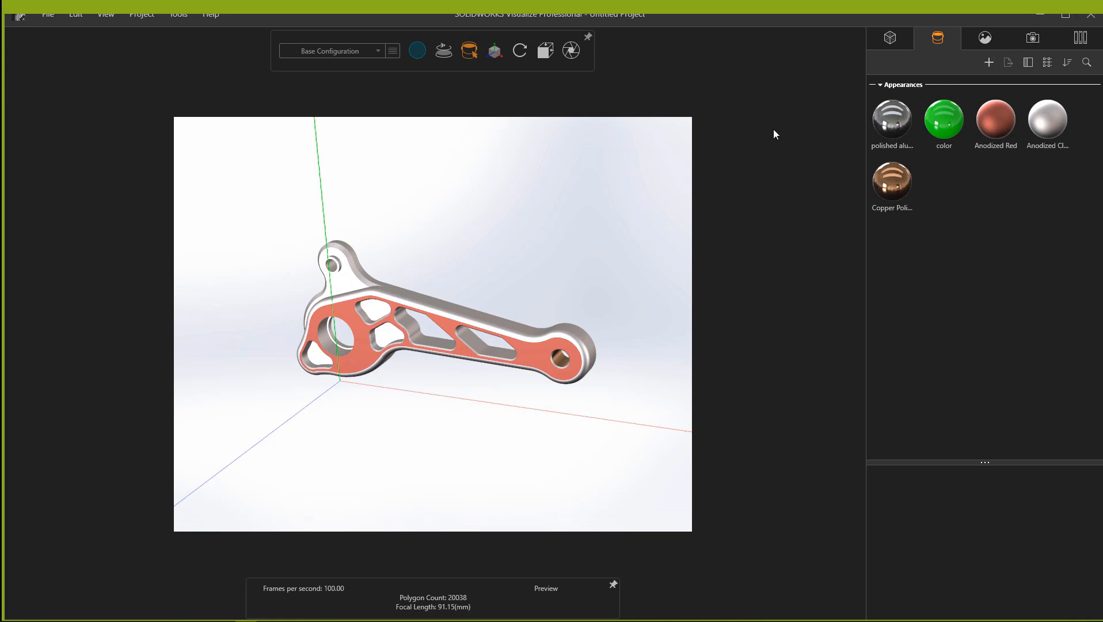
Switch back to SOLIDWORKS and export the part with Export Advanced, saving 62-02-9000-02.SLDPRT in the current version
key("super")
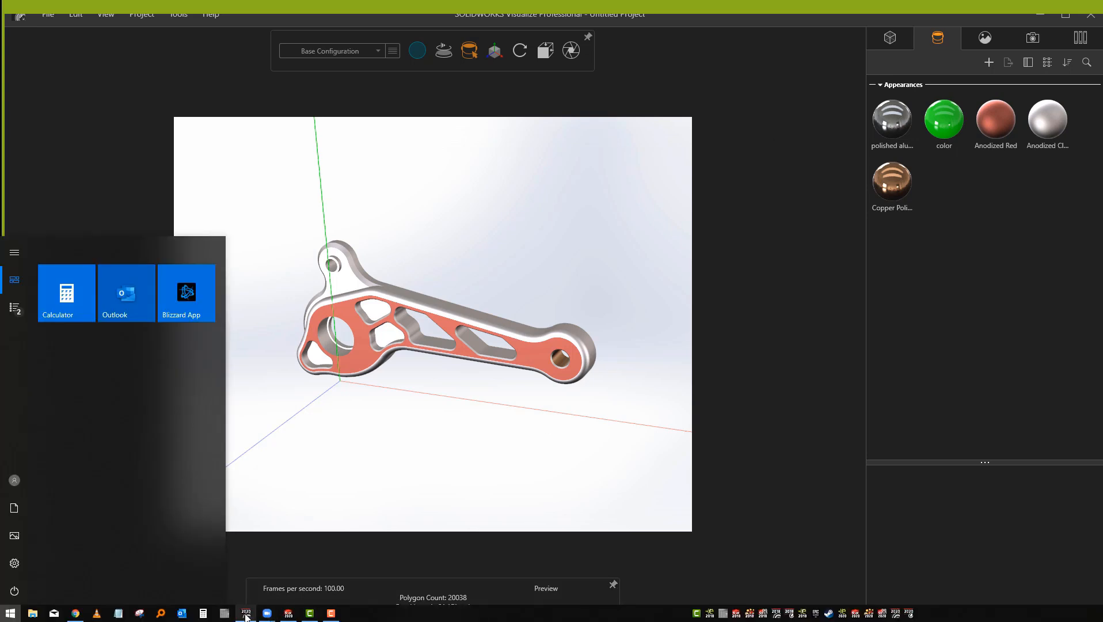
mouse_move(246, 615)
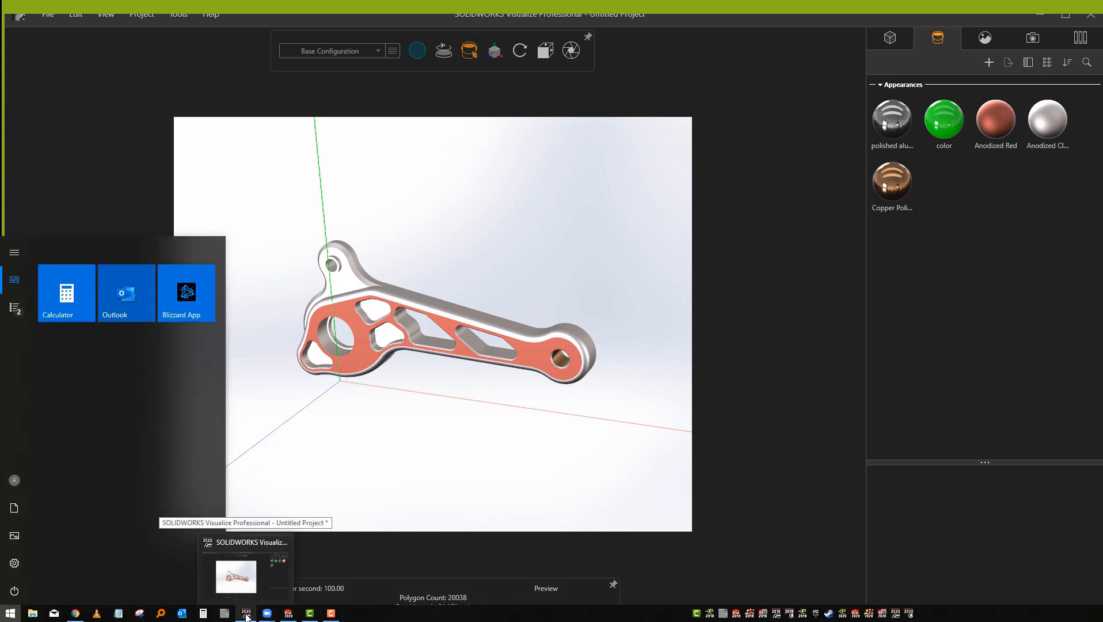
left_click(288, 614)
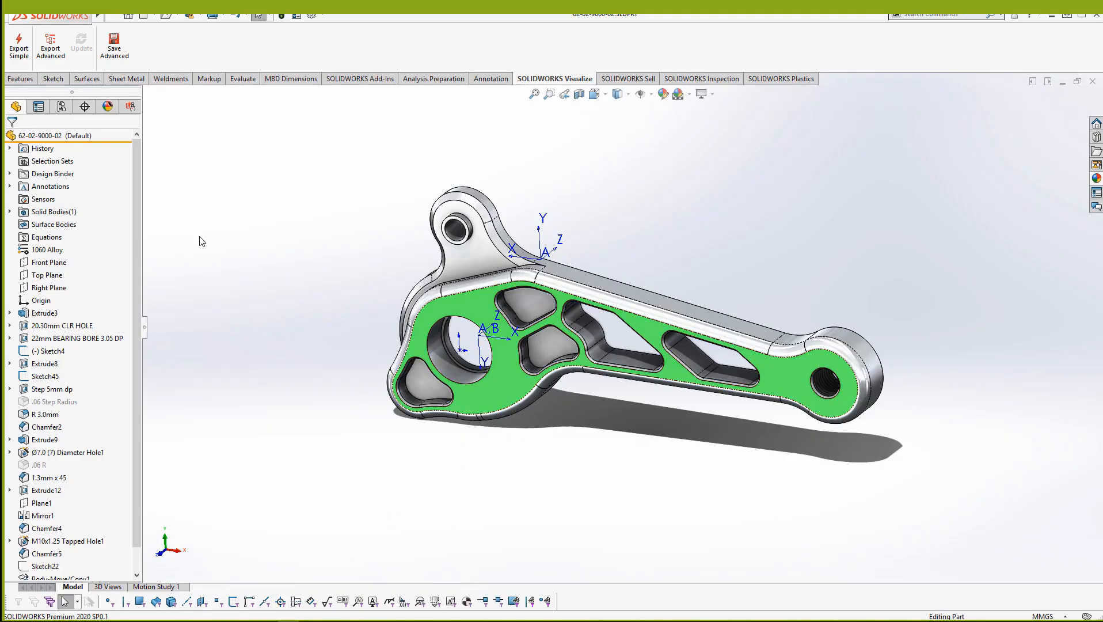
left_click(62, 51)
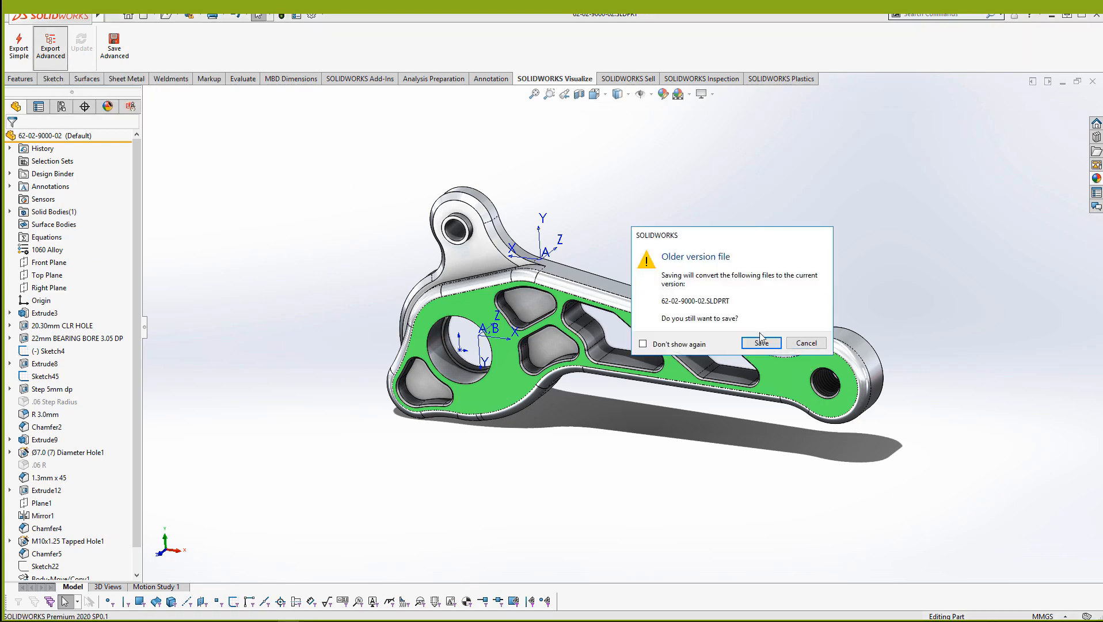
left_click(763, 343)
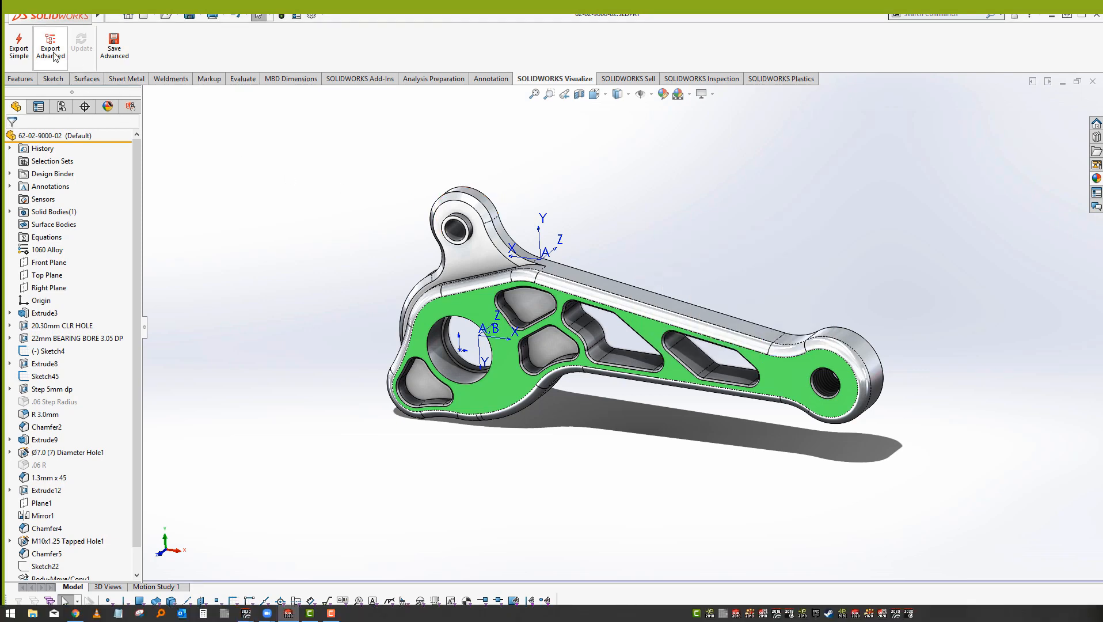
Open Motion Study 1 for the advanced export and switch to SOLIDWORKS Visualize, discarding the changes to the open Untitled Project
left_click(156, 587)
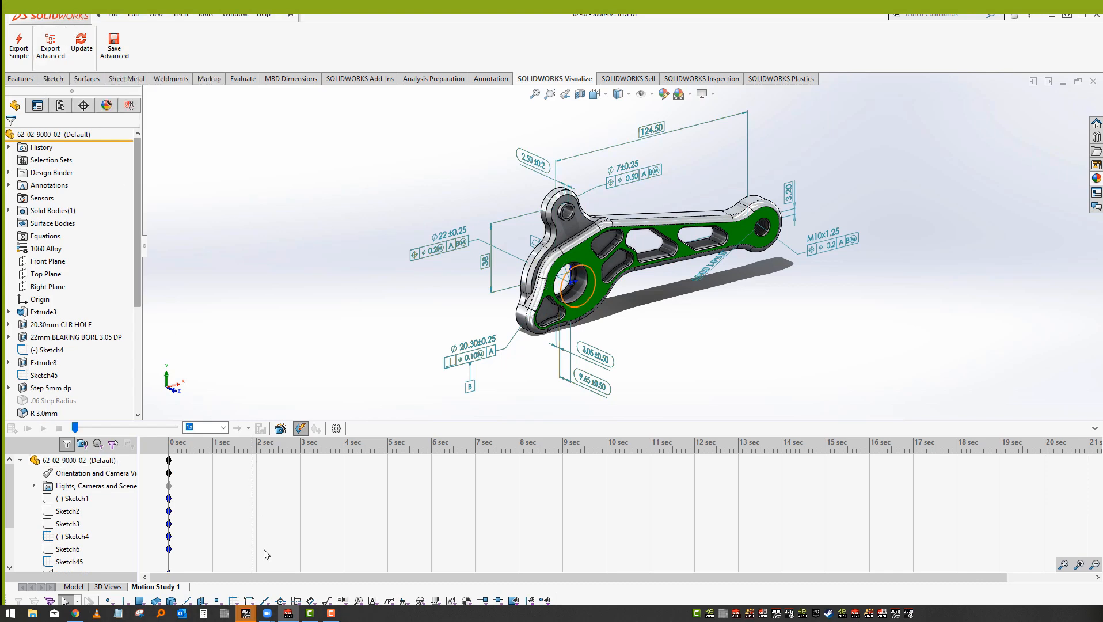
left_click(275, 577)
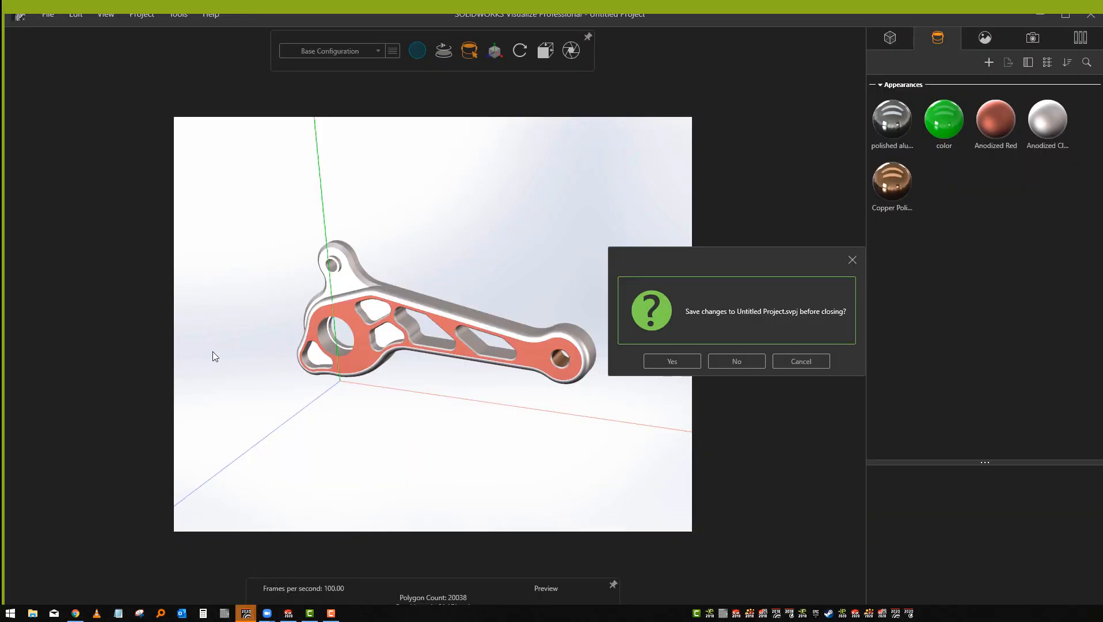
left_click(736, 362)
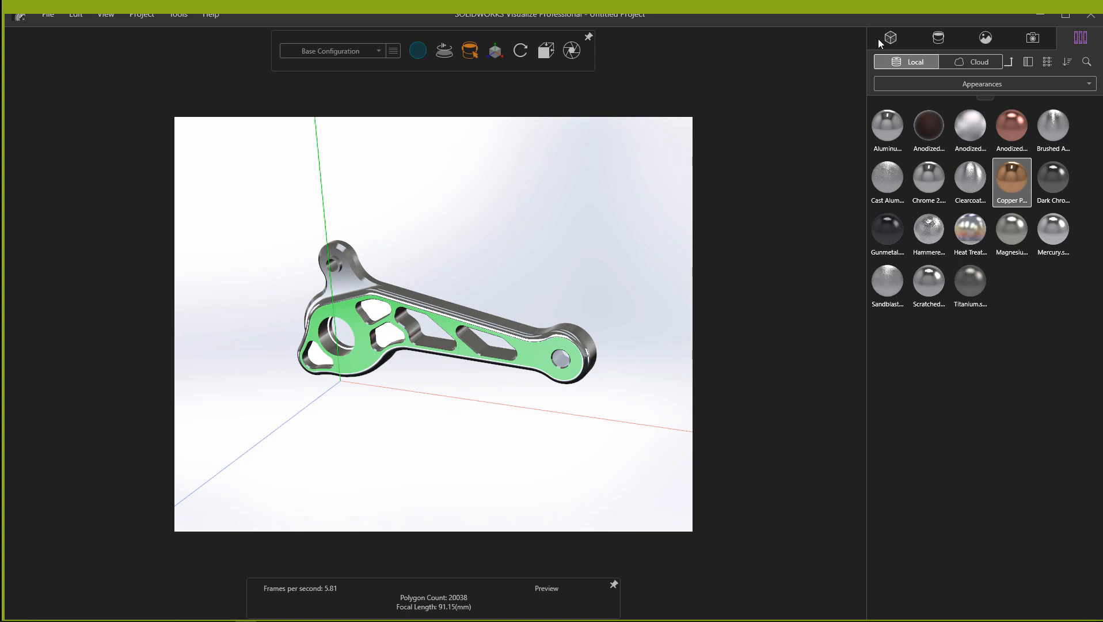
left_click(885, 39)
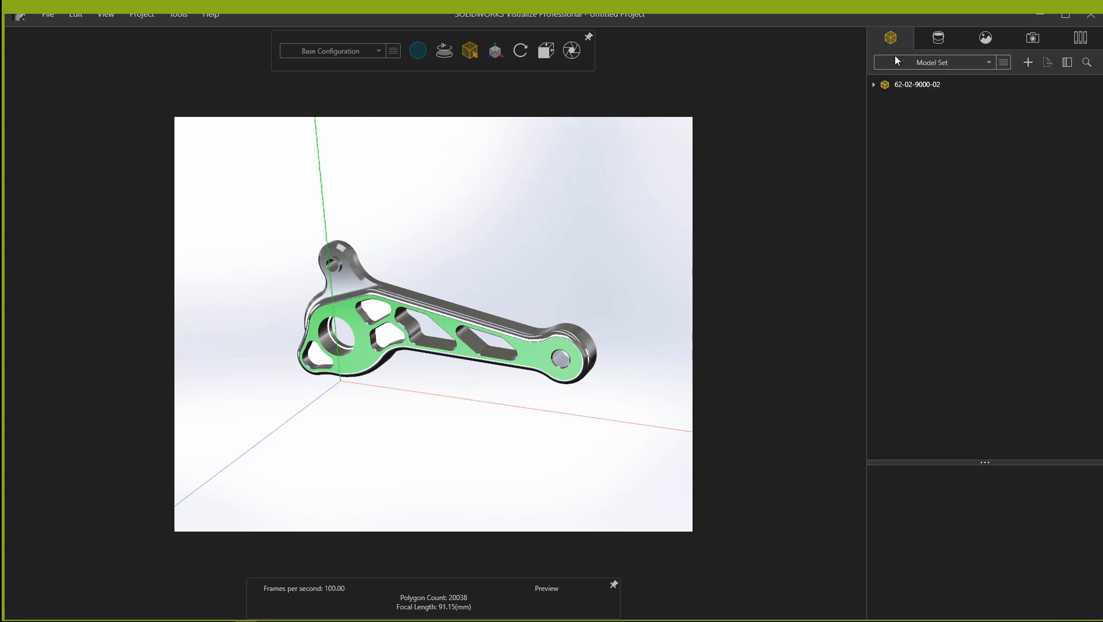
left_click(873, 85)
left_click(885, 100)
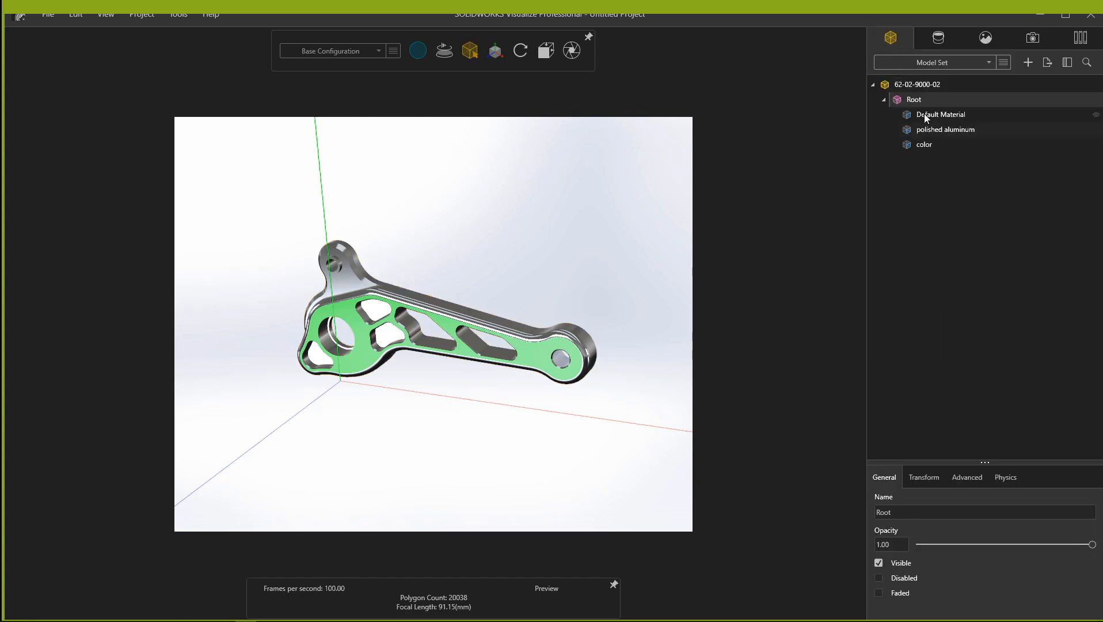
left_click(930, 130)
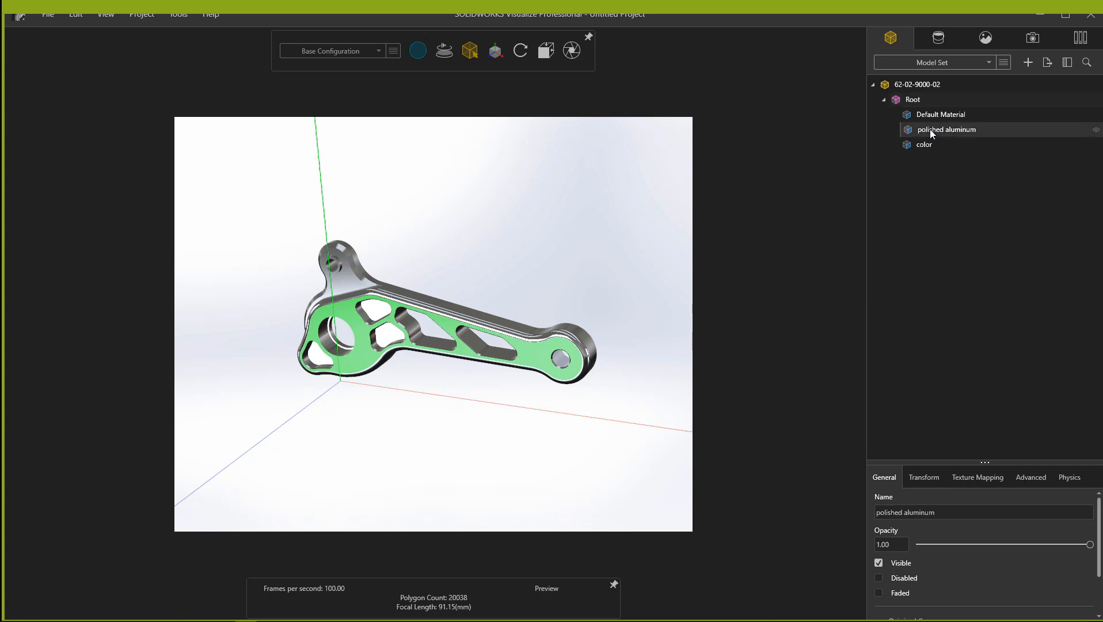
left_click(923, 144)
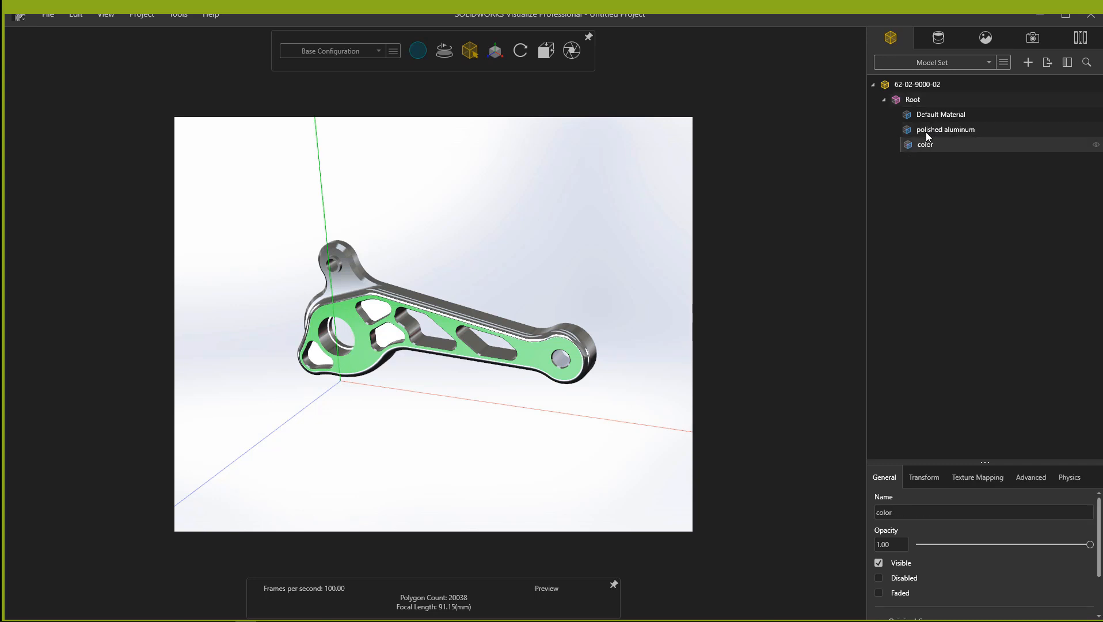
left_click(929, 131)
left_click(929, 116)
left_click(933, 131)
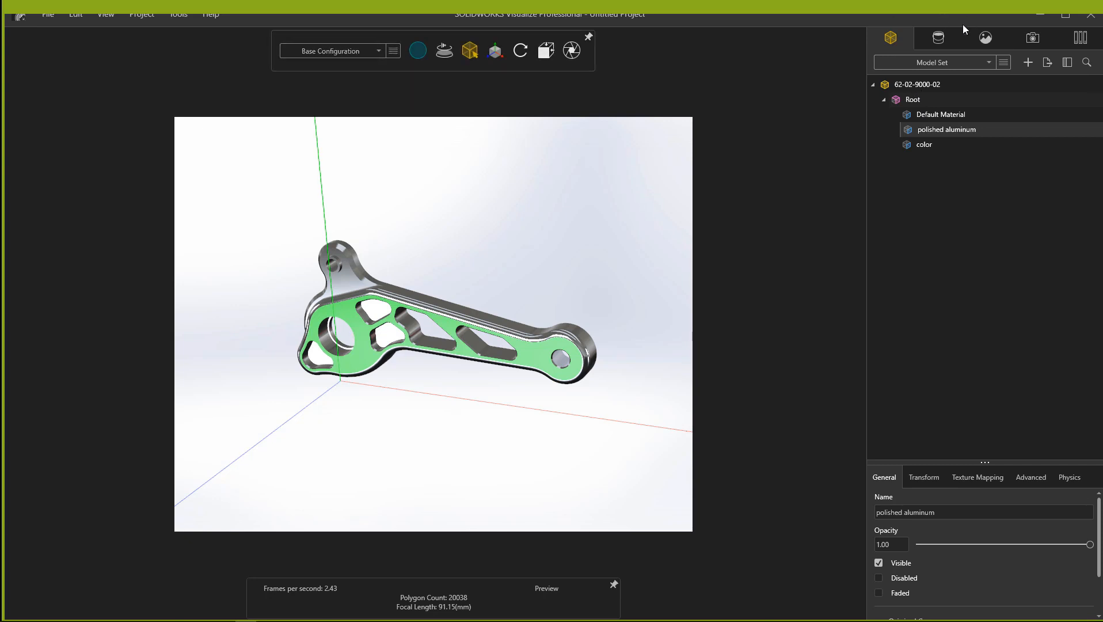
left_click(915, 86)
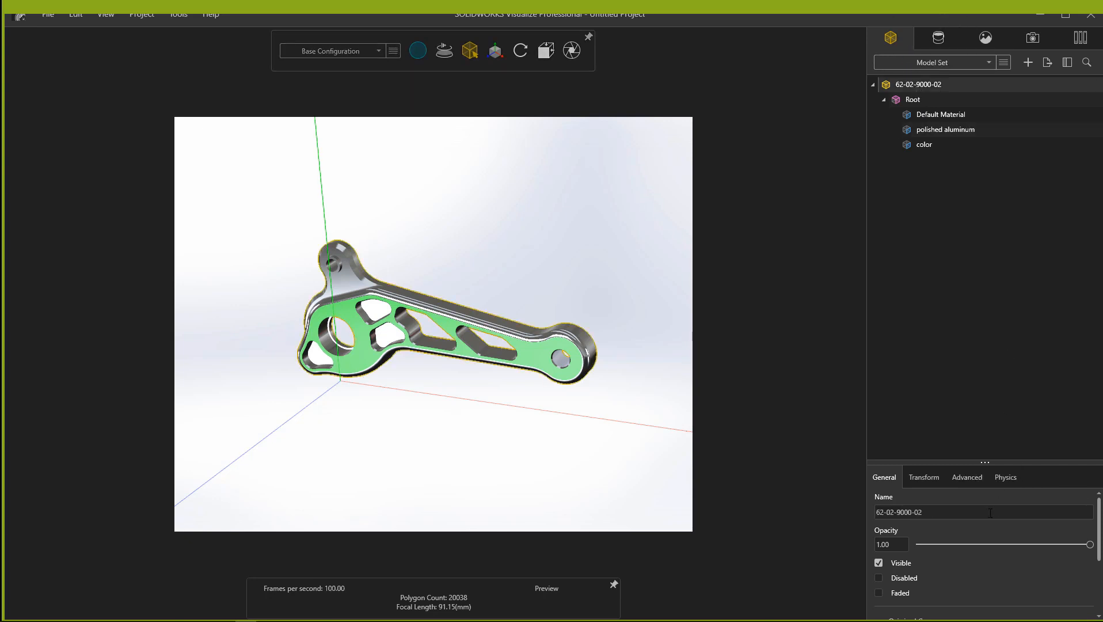
left_click(968, 478)
left_click_drag(985, 462, 997, 265)
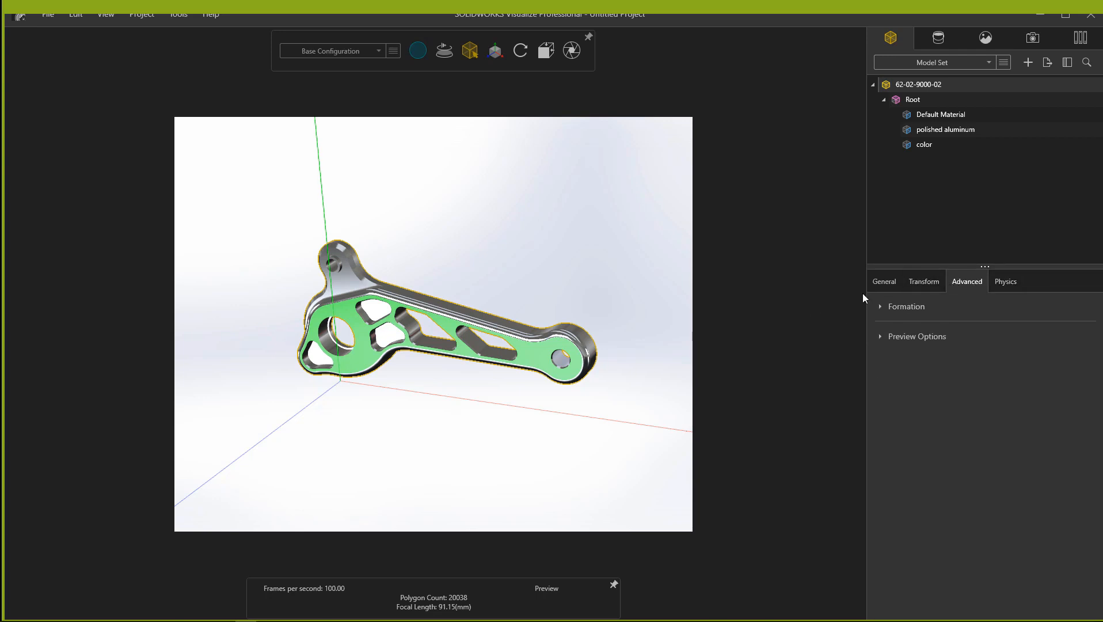
left_click(884, 281)
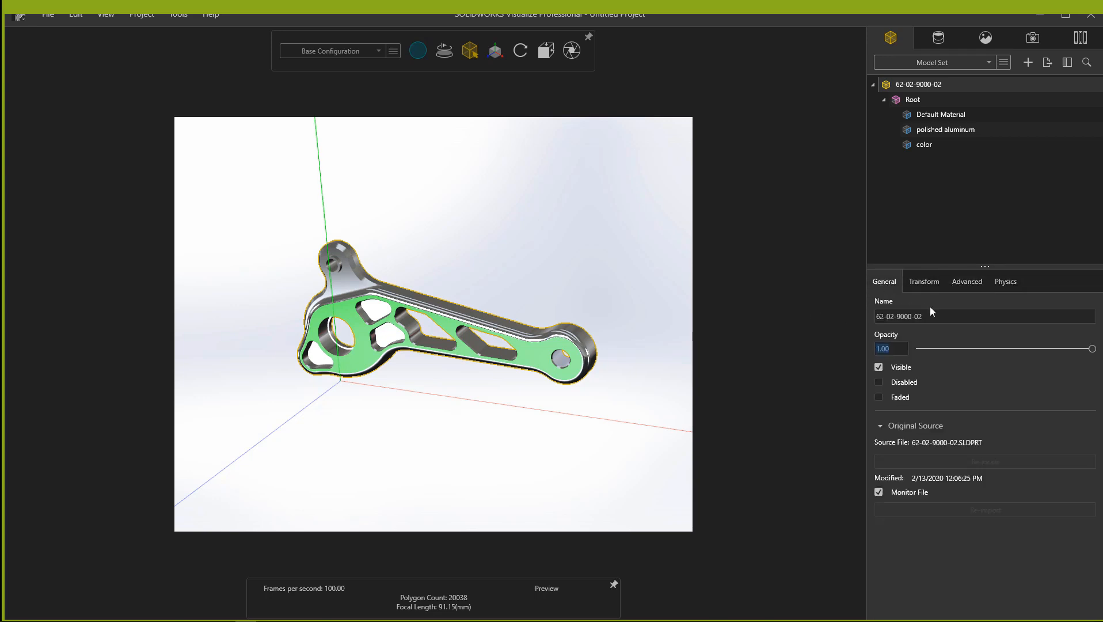
left_click(952, 441)
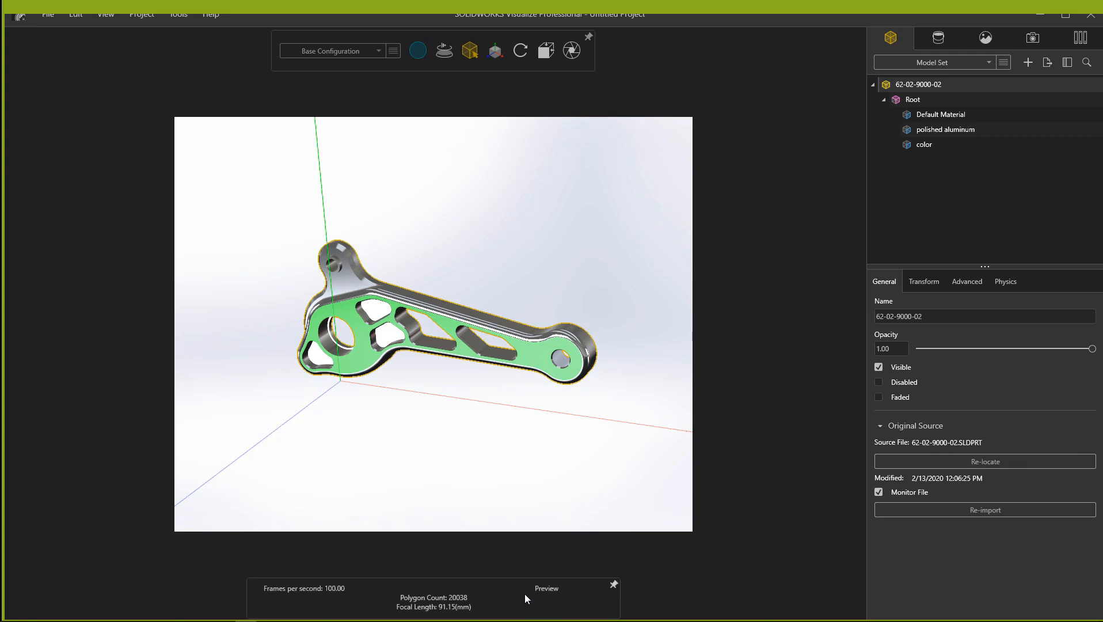
Switch back to SOLIDWORKS and close it without saving the modified documents
key("super")
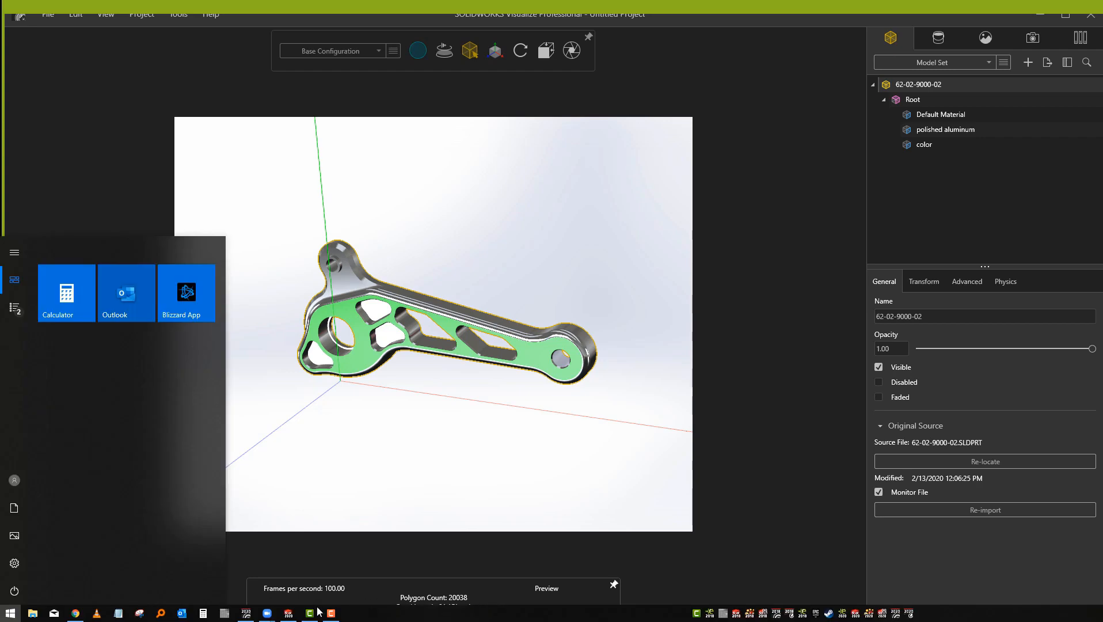
left_click(286, 613)
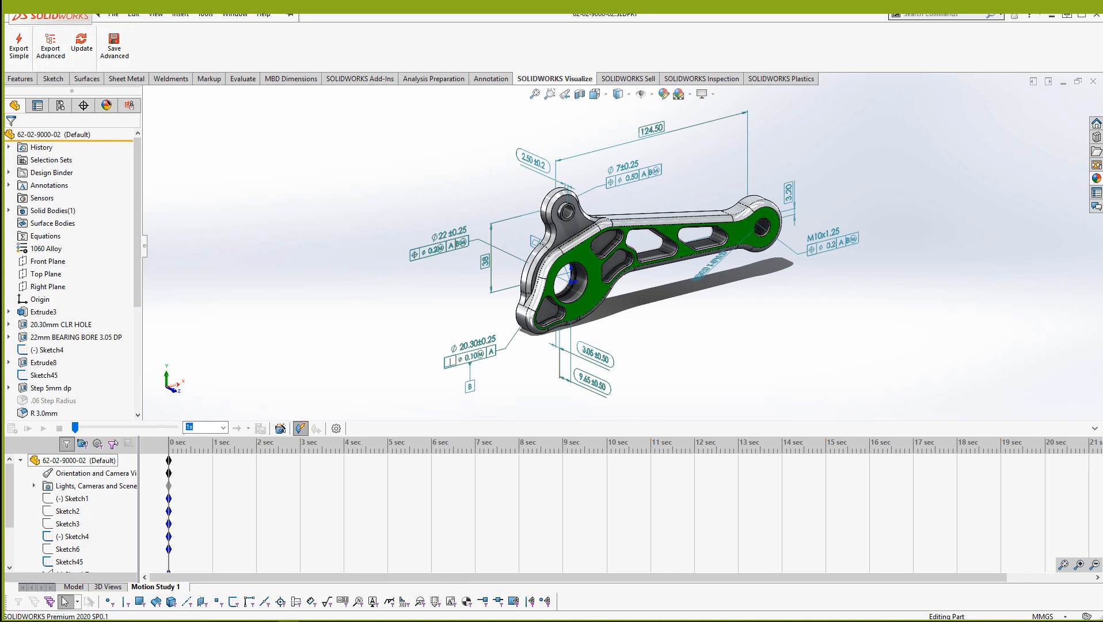
left_click(1096, 14)
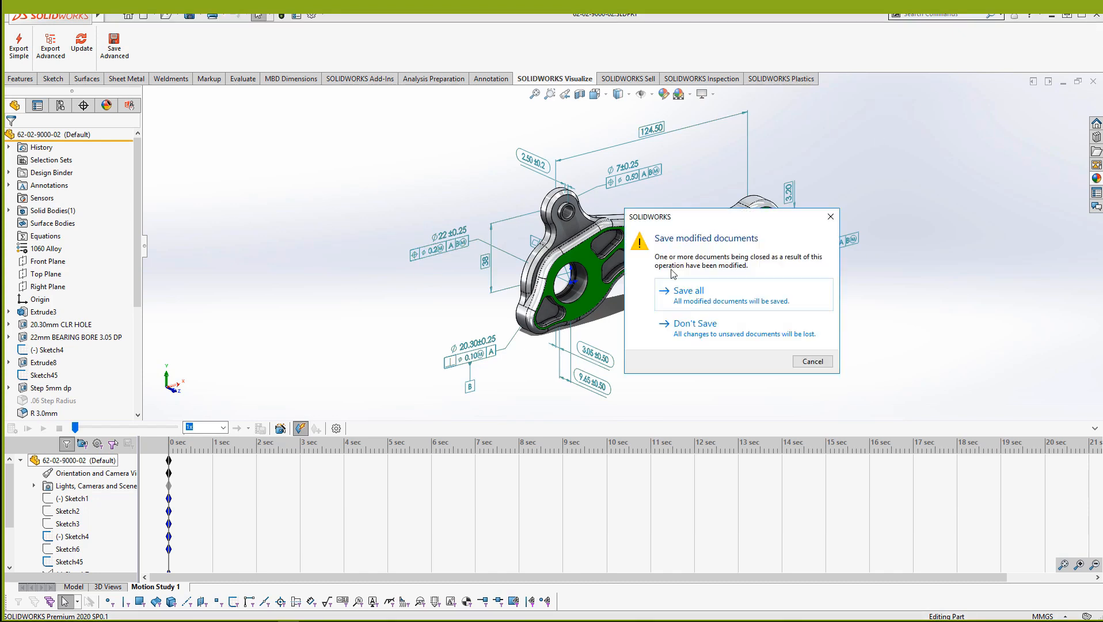
left_click(694, 334)
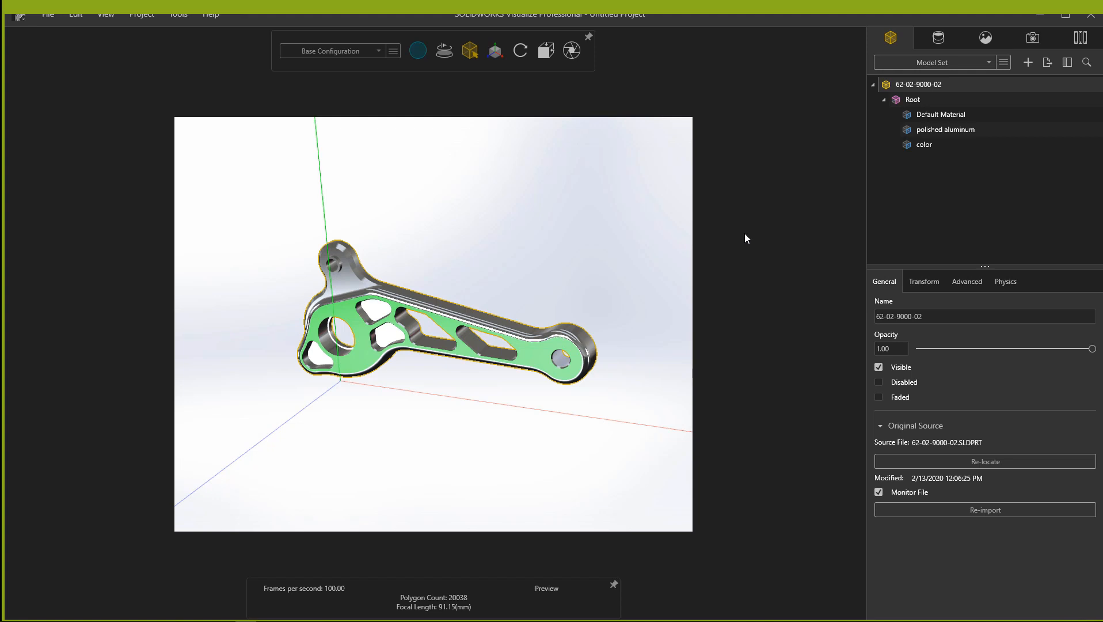
Open the recent project Phone.svpj in SOLIDWORKS Visualize, discarding the changes to the Untitled Project
left_click(49, 17)
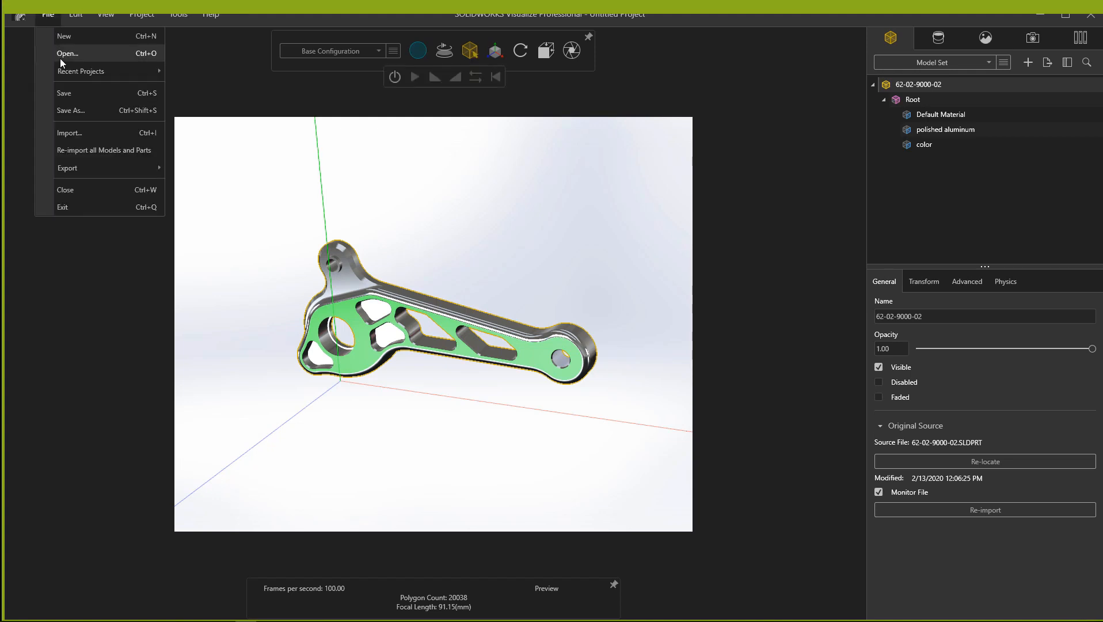
mouse_move(68, 72)
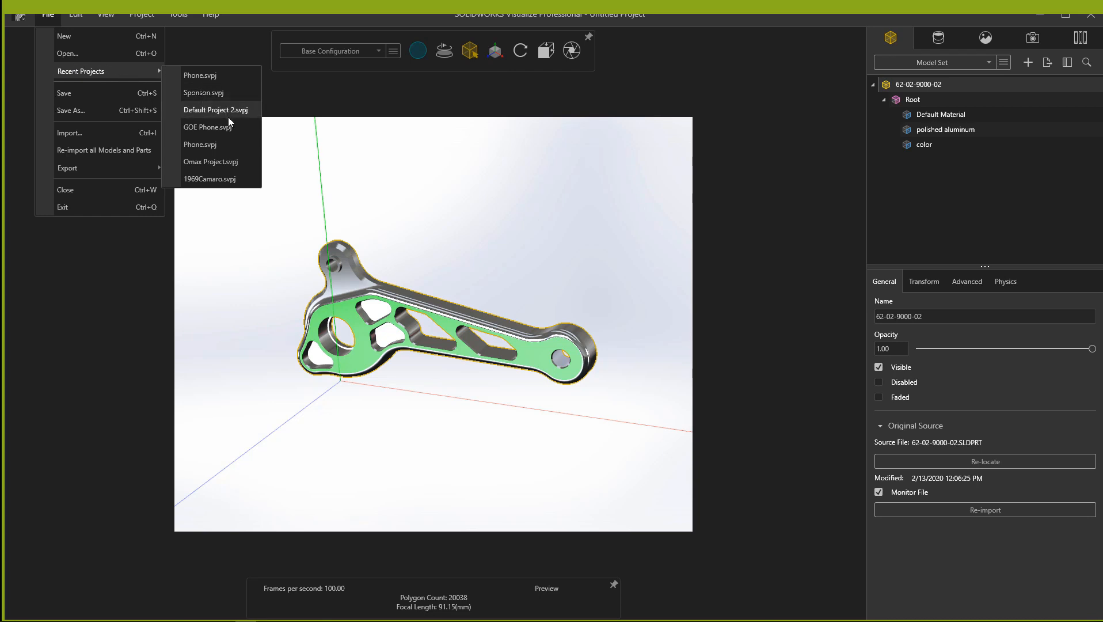
left_click(223, 143)
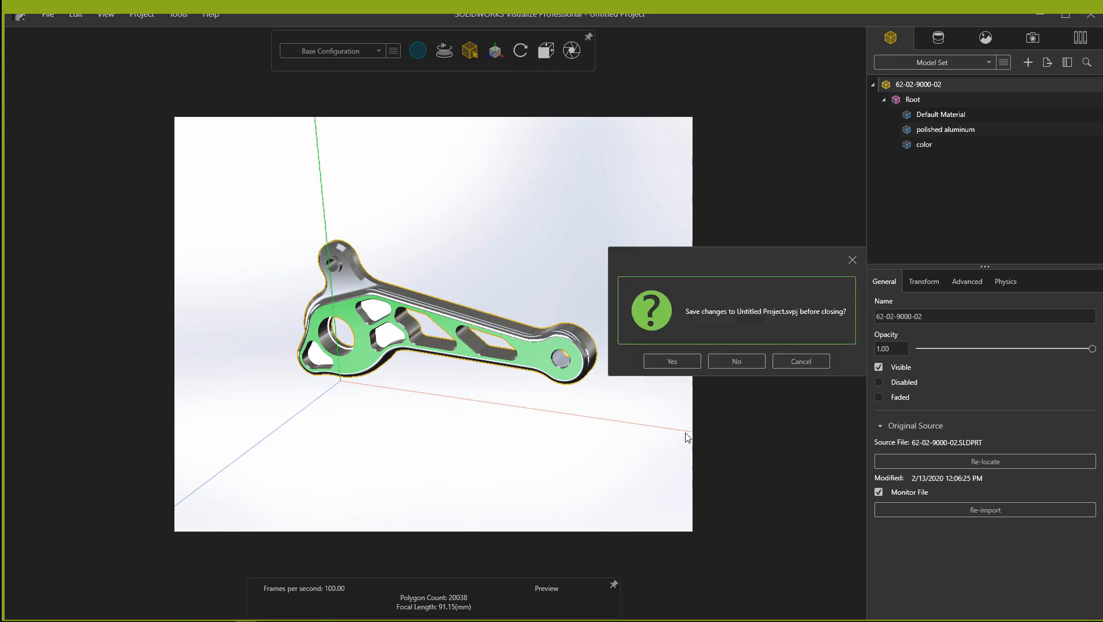
left_click(737, 361)
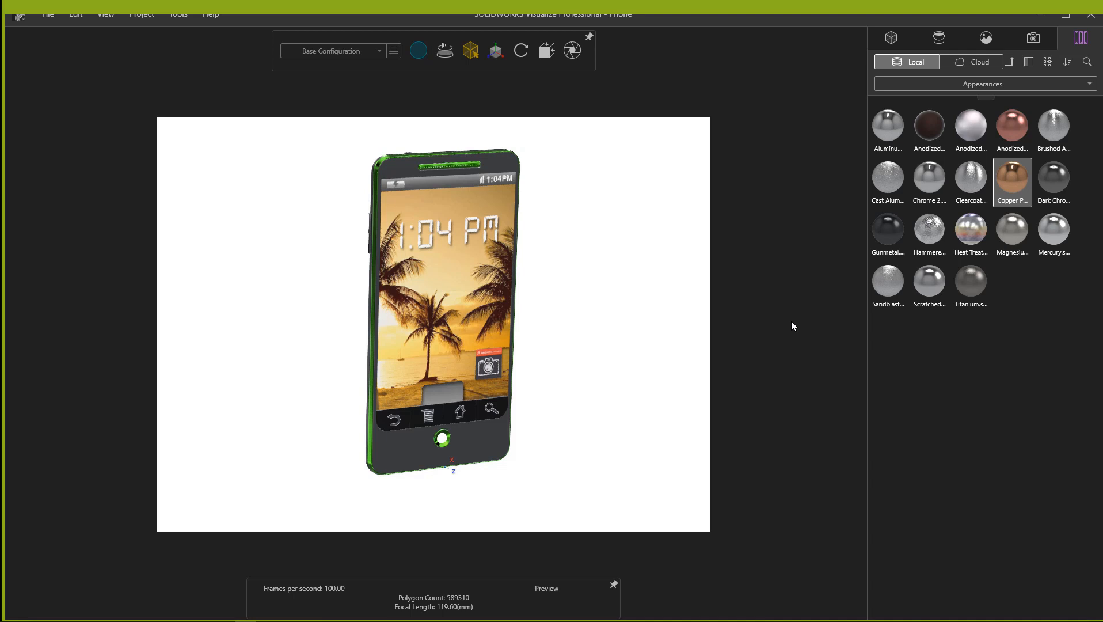
mouse_move(623, 350)
left_mouse_down()
mouse_move(536, 320)
mouse_move(653, 356)
mouse_move(578, 368)
mouse_move(595, 335)
left_mouse_up()
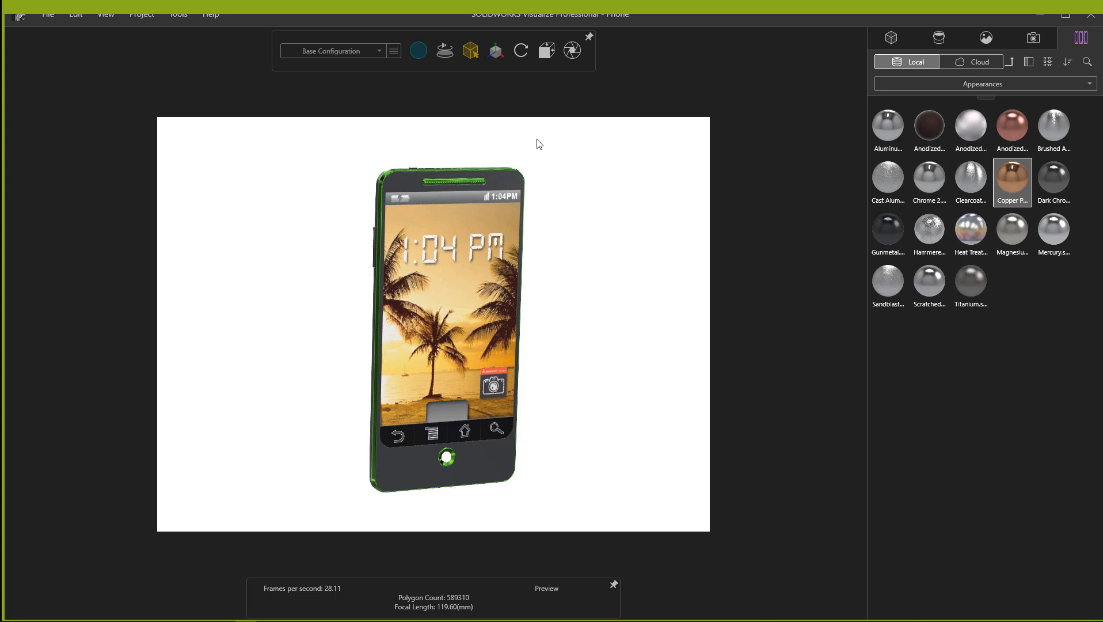
mouse_move(462, 63)
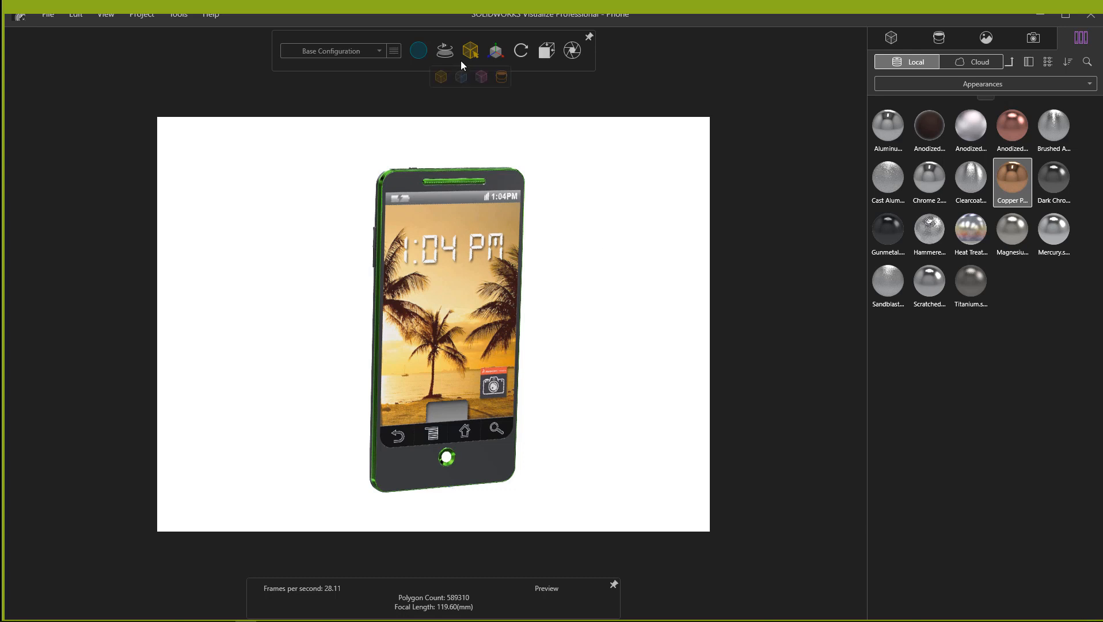
Open the program options and review the User Interface settings, including the Navigation Mode and Timeline Options
left_click(210, 16)
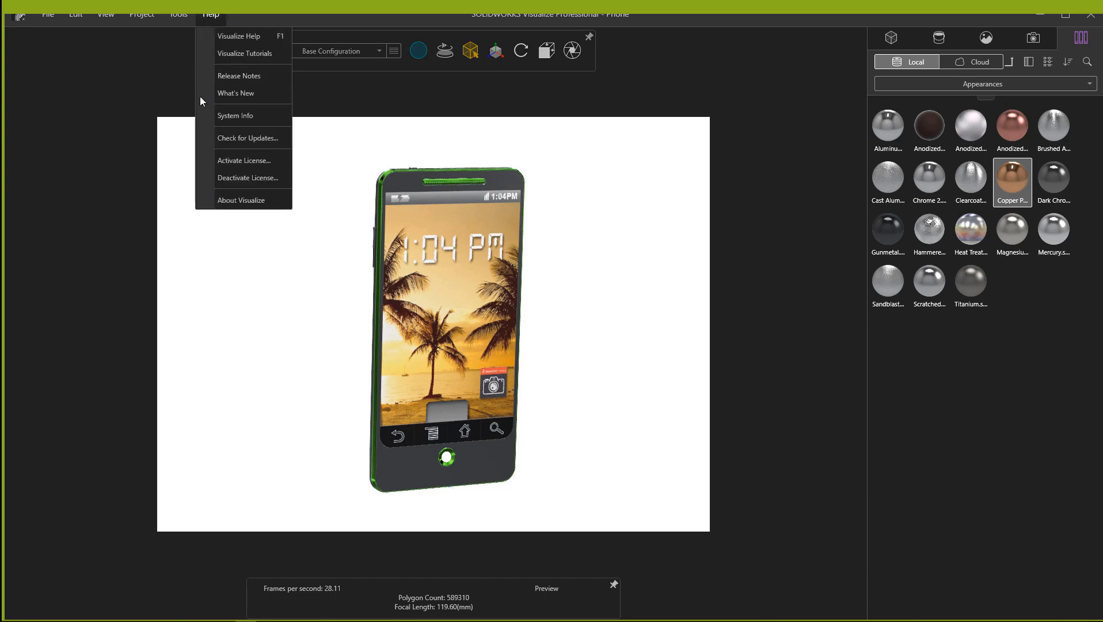
mouse_move(175, 16)
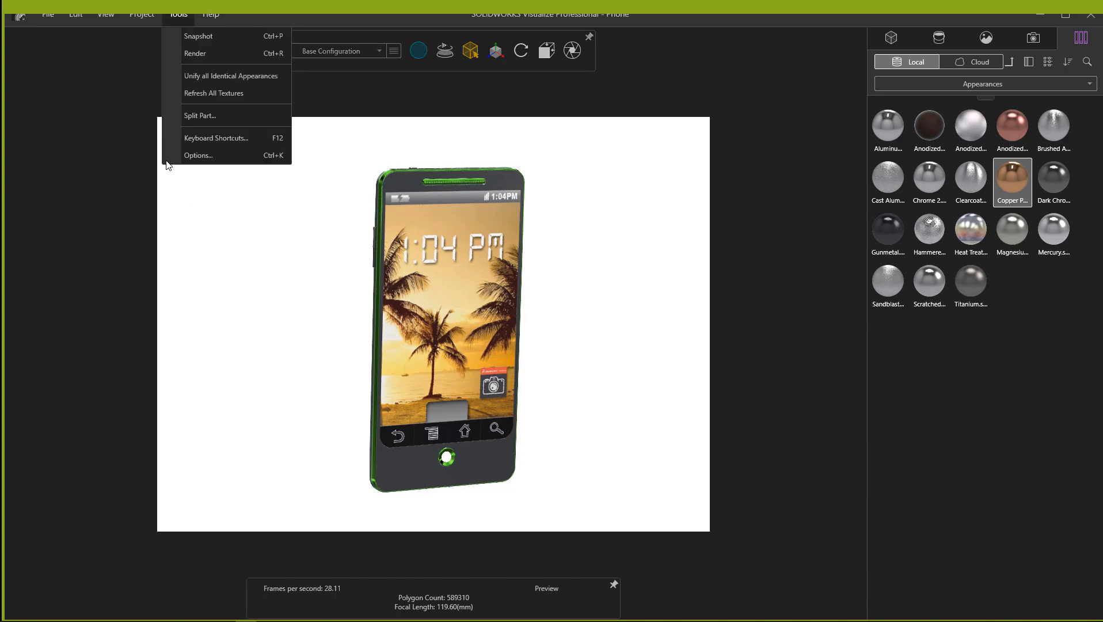
left_click(192, 155)
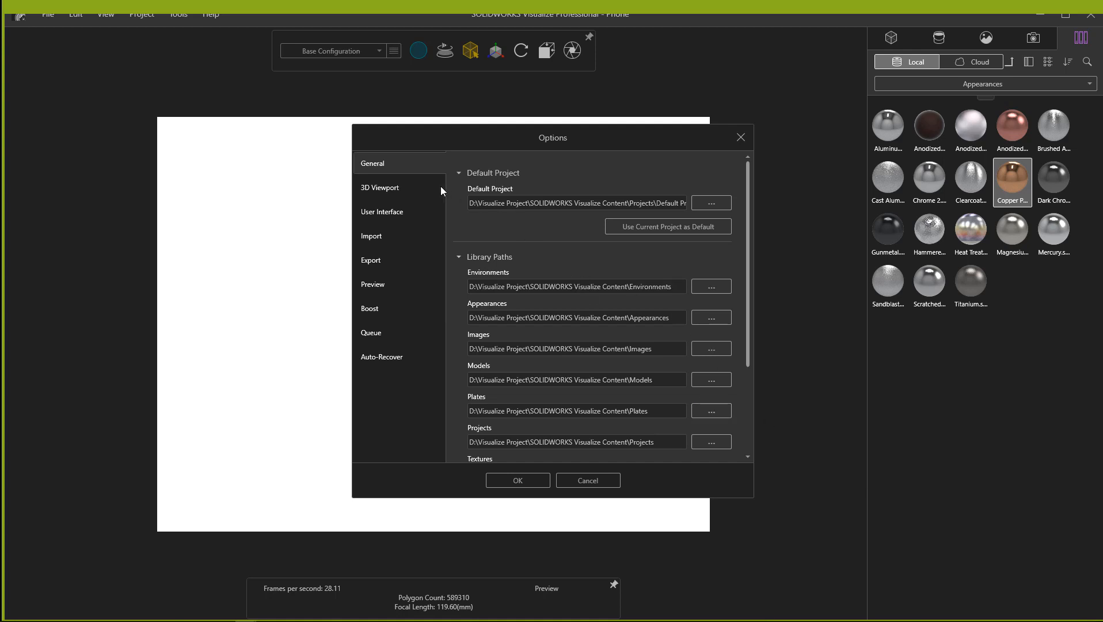
left_click(379, 212)
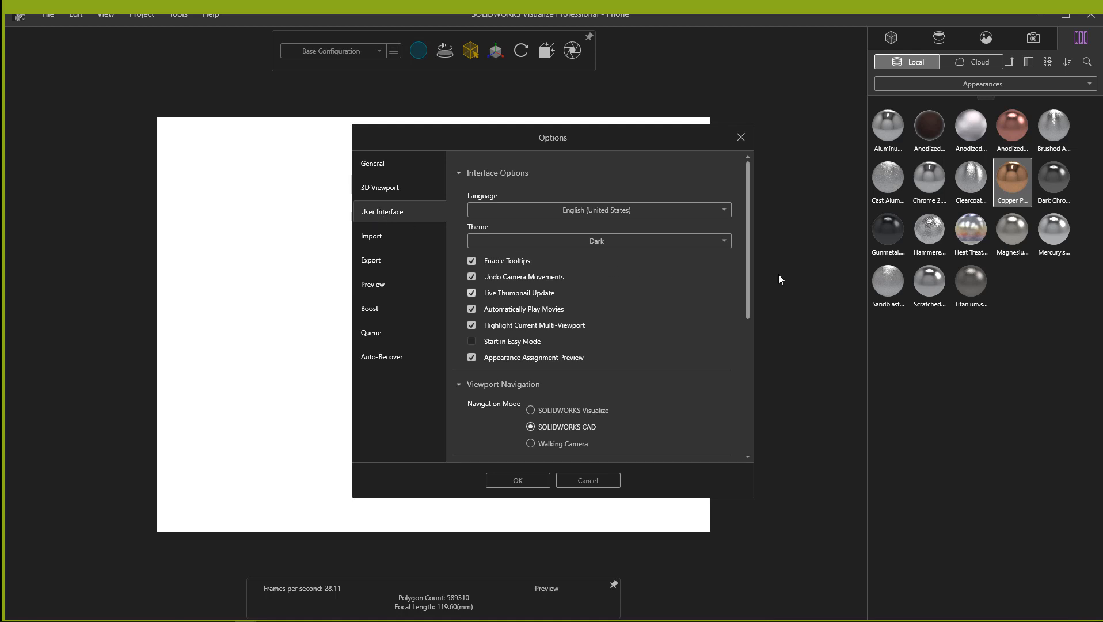
scroll(745, 253, "down", 1)
scroll(743, 260, "down", 4)
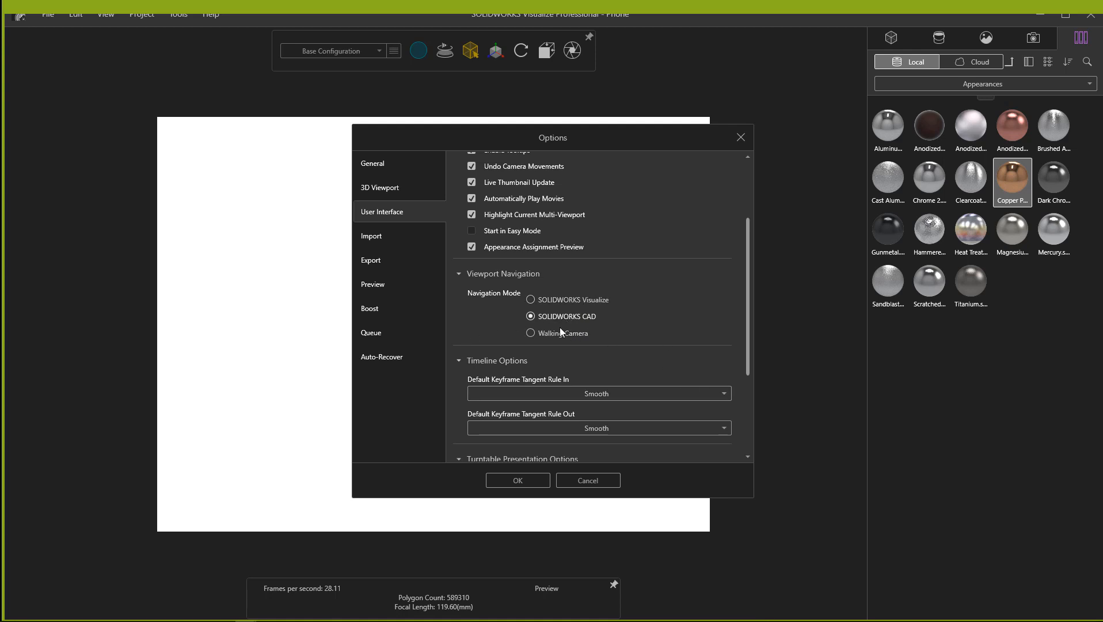
scroll(599, 325, "down", 4)
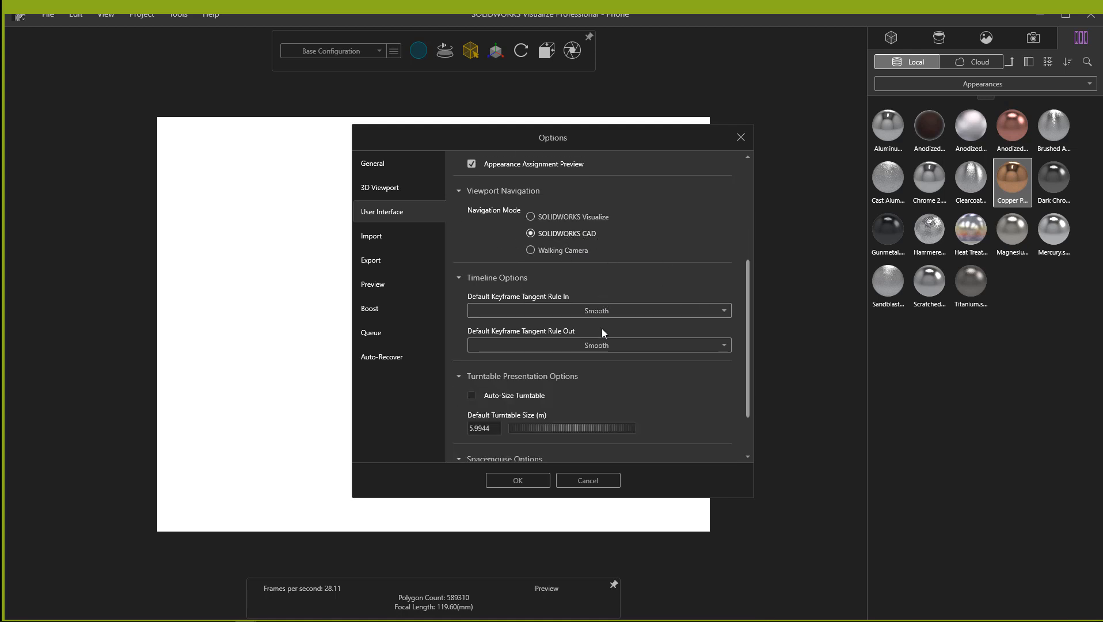
scroll(607, 308, "up", 7)
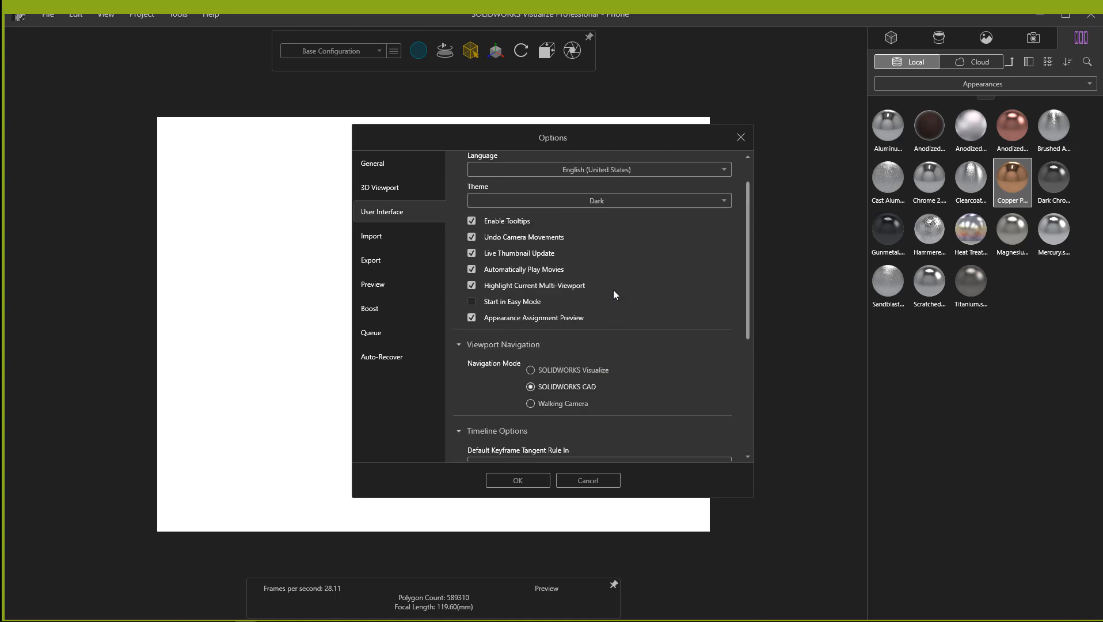
Review the 3D Viewport render settings and the Maximum Resolution choices, selecting 1280x720
left_click(394, 188)
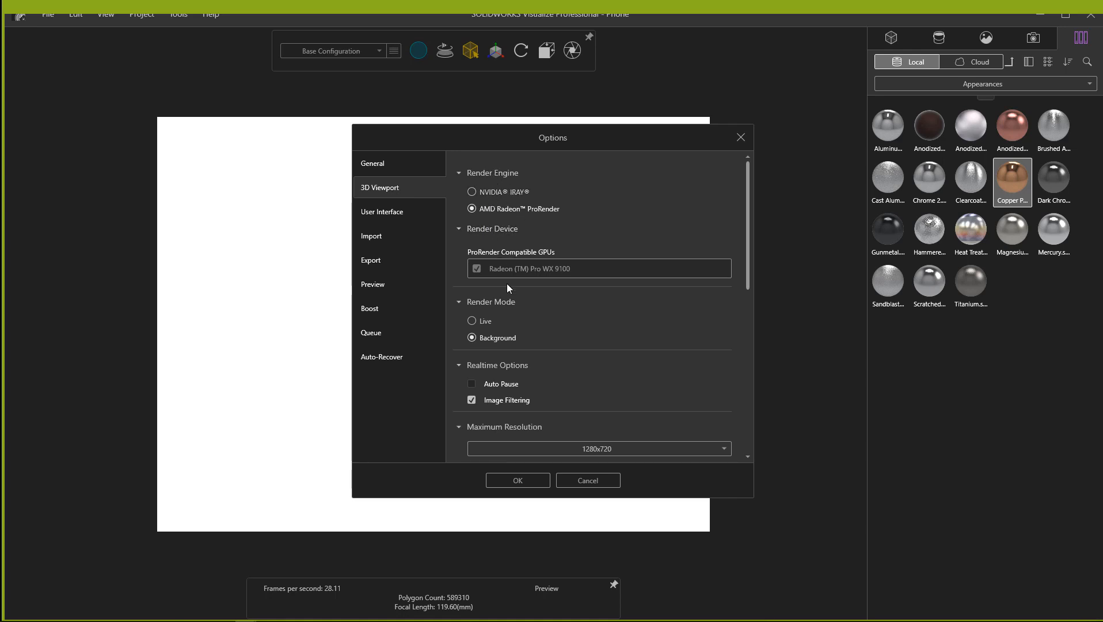
scroll(525, 318, "down", 5)
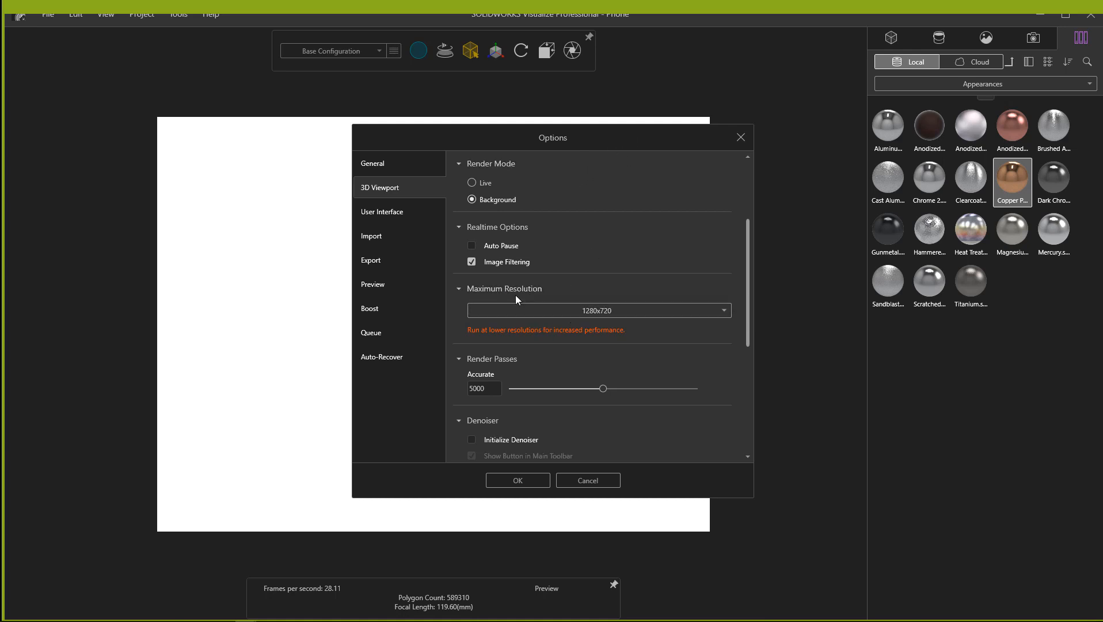
left_click_drag(592, 139, 0, 110)
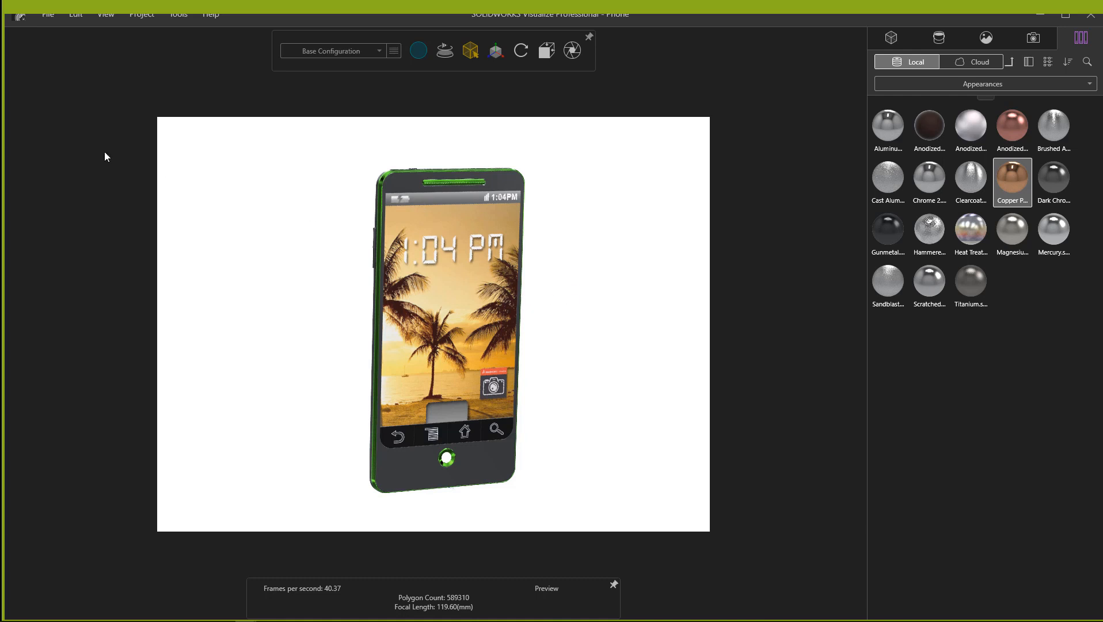
left_click_drag(1, 138, 718, 115)
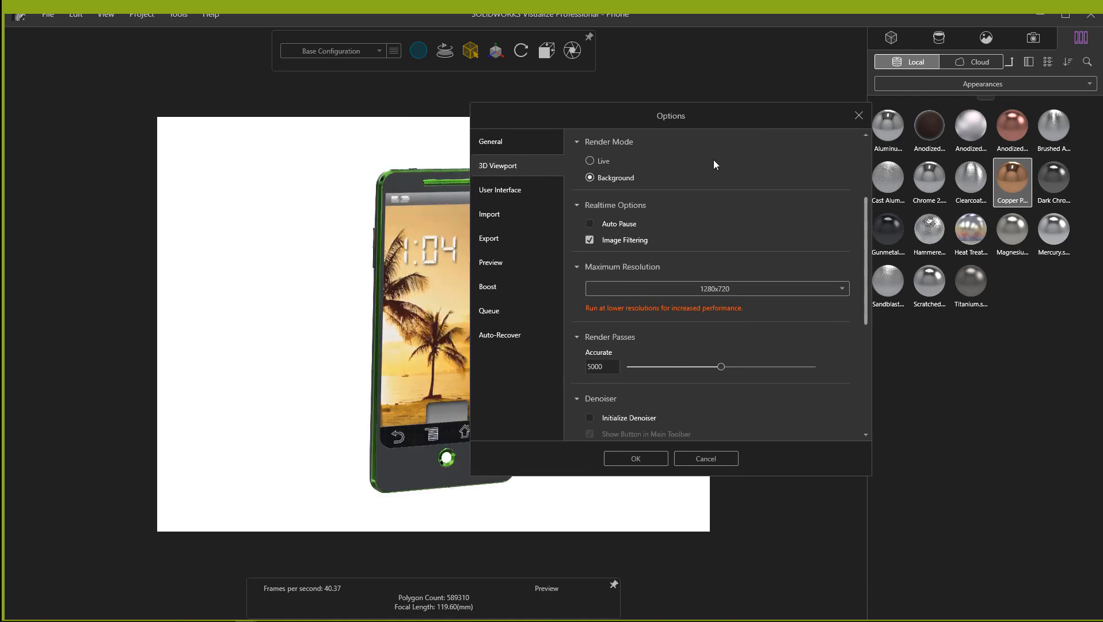
left_click(633, 292)
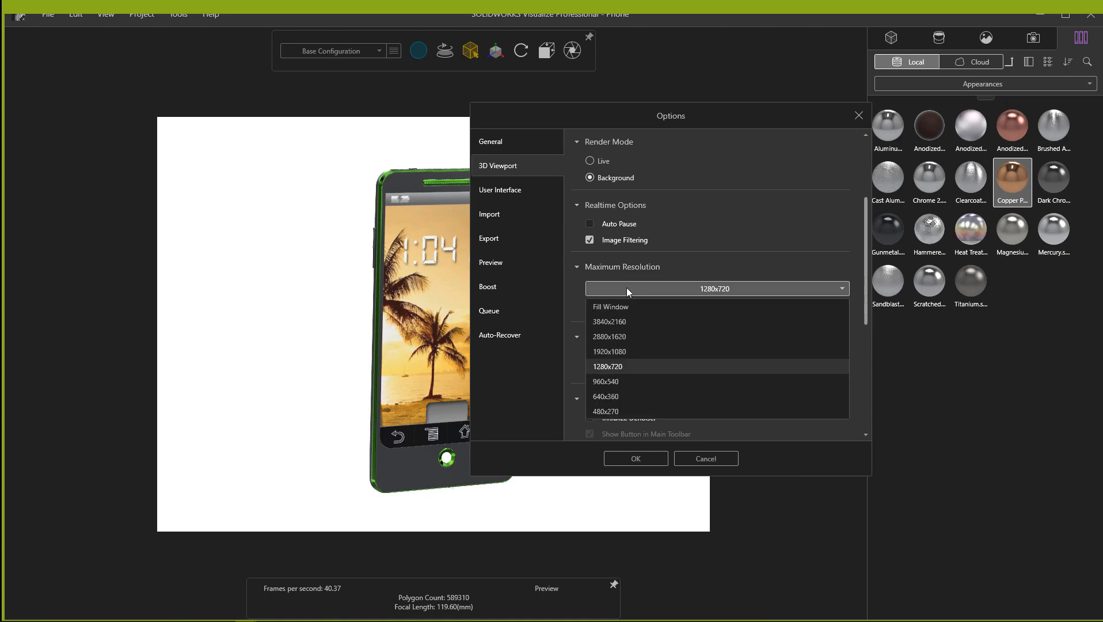
left_click(619, 370)
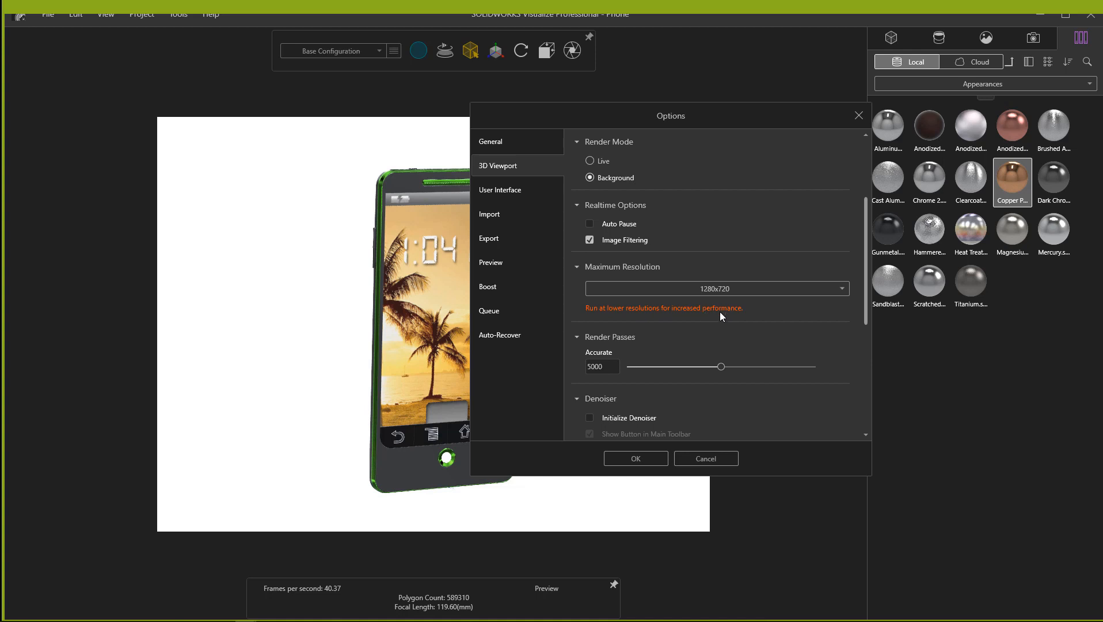
Keep the Maximum Resolution at 1280x720 and review the Render Passes, Denoiser, Interactivity Acceleration Mode and Render Engine settings
left_click(725, 290)
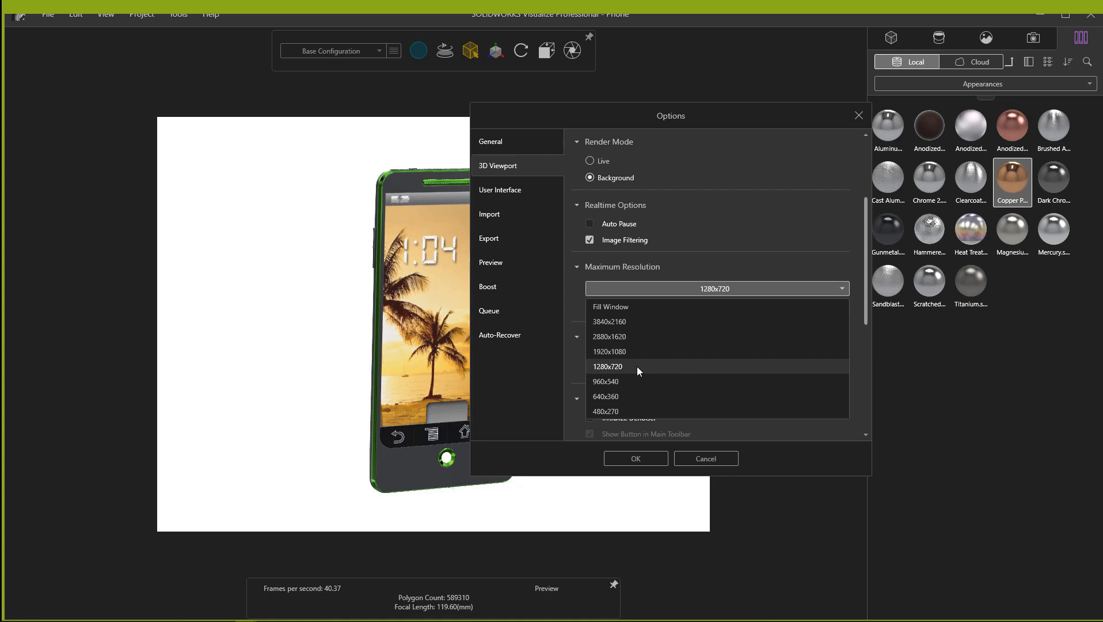
left_click(605, 366)
left_click(693, 288)
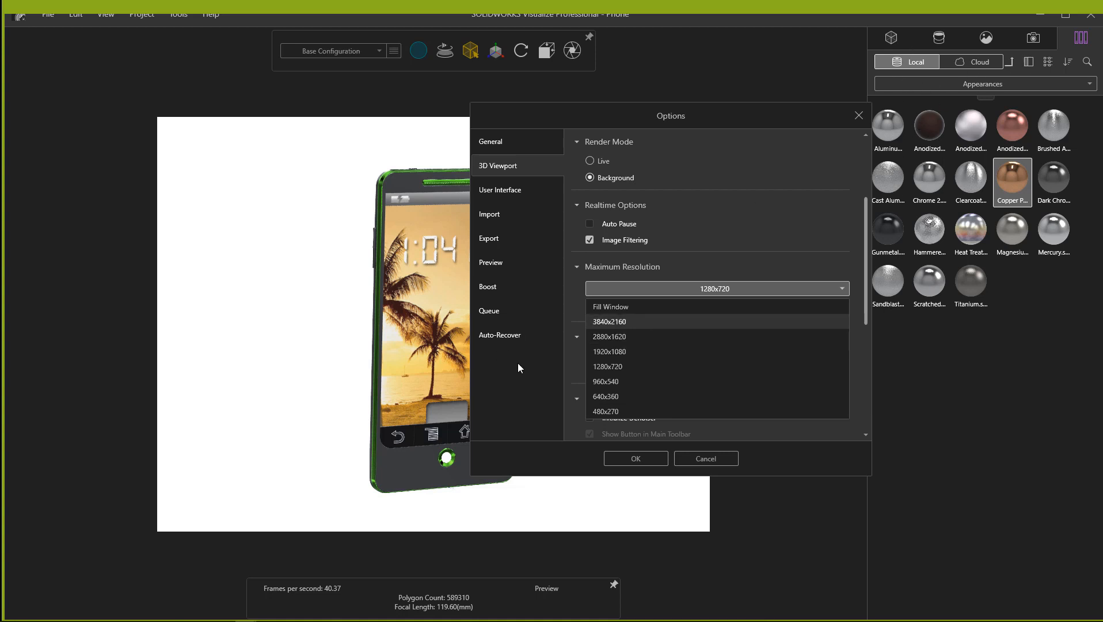
left_click(612, 366)
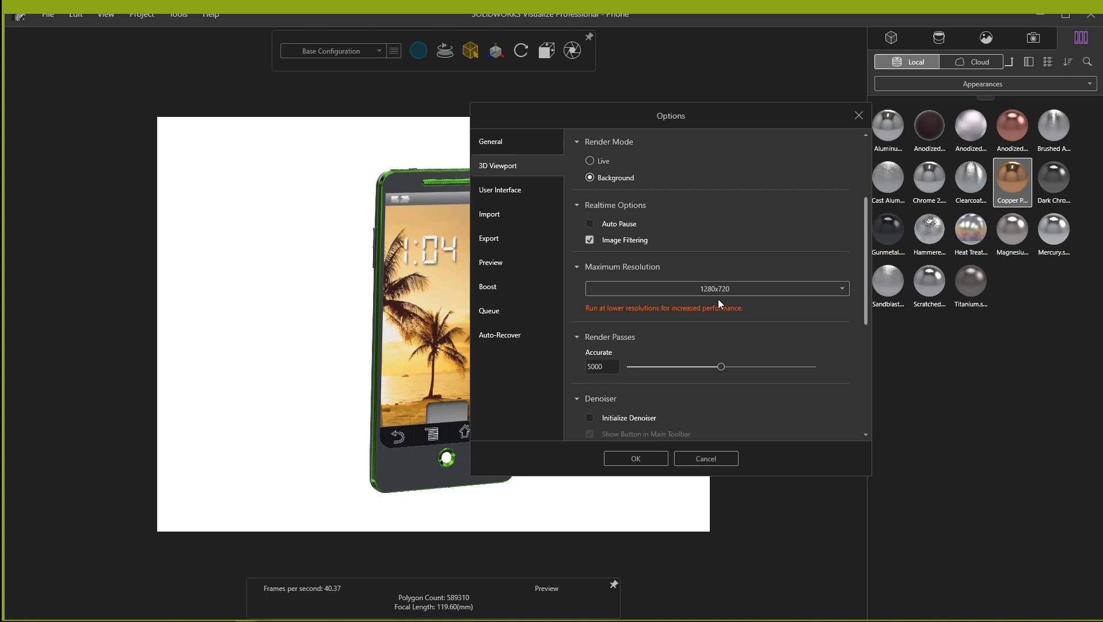
scroll(718, 299, "down", 1)
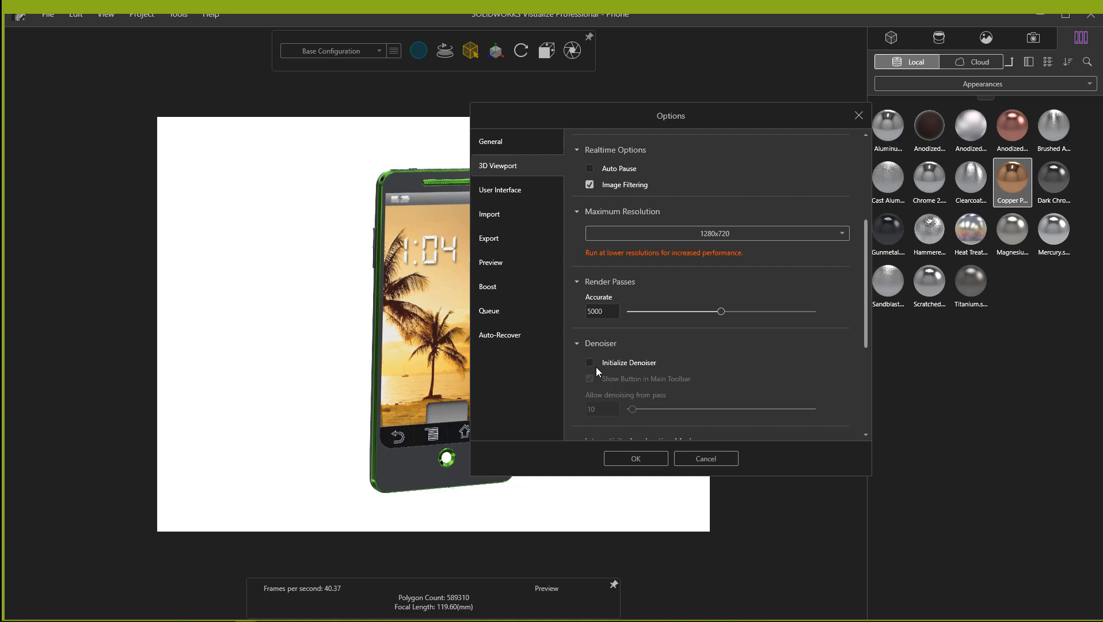
scroll(605, 373, "down", 3)
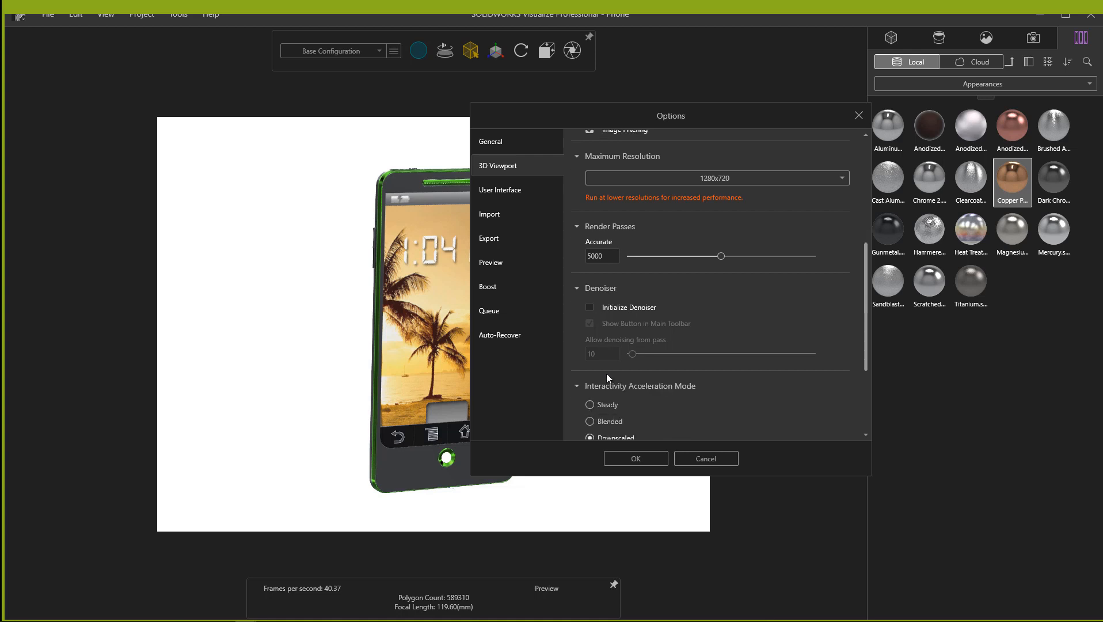
scroll(602, 378, "up", 6)
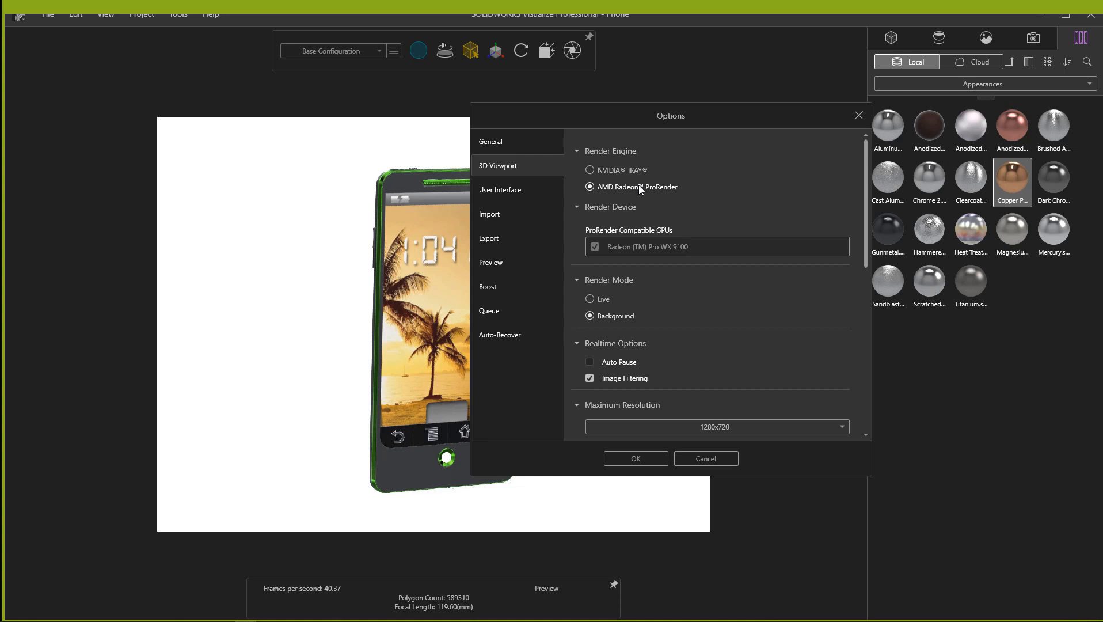
Review the Default Project and Library Paths in the General options, and close the options
left_click(535, 146)
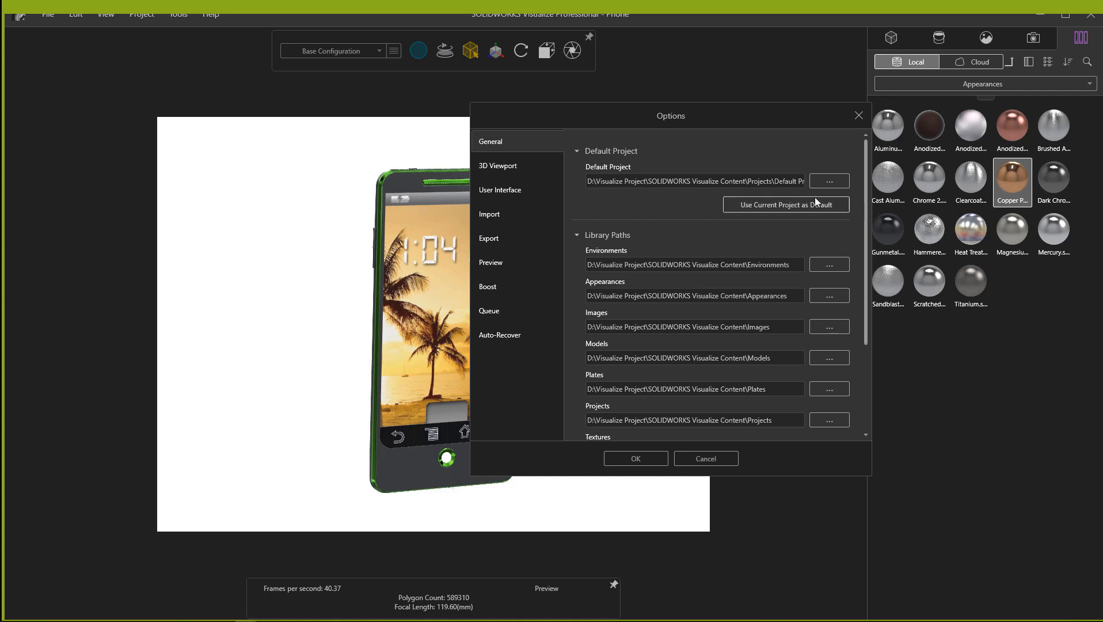
left_click_drag(745, 106, 728, 123)
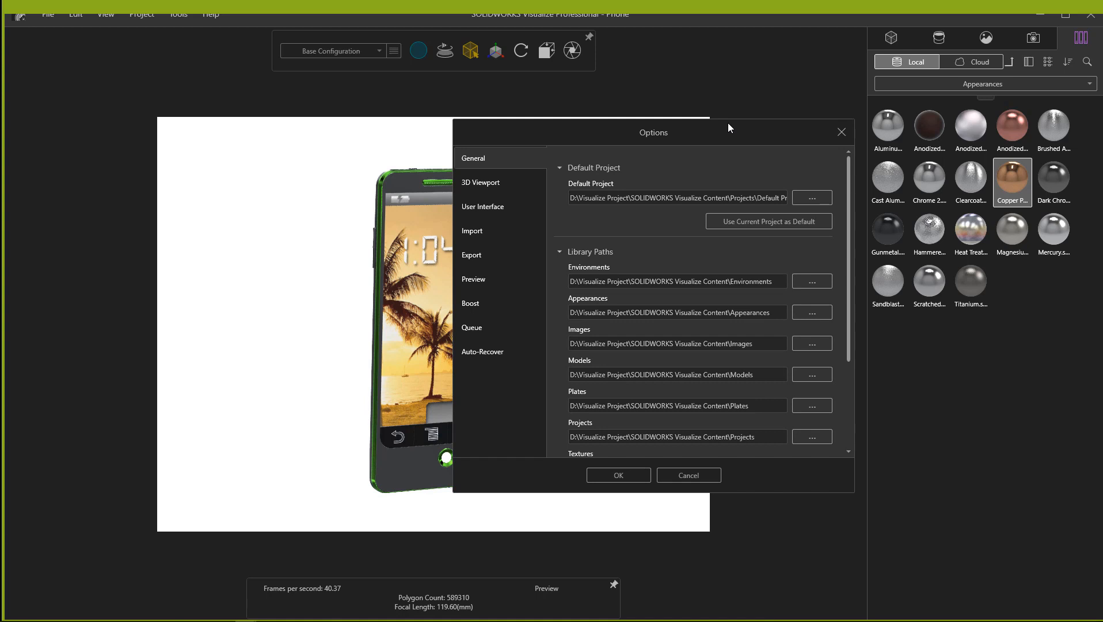
mouse_move(728, 123)
left_mouse_down()
mouse_move(600, 115)
mouse_move(576, 132)
mouse_move(722, 123)
left_mouse_up()
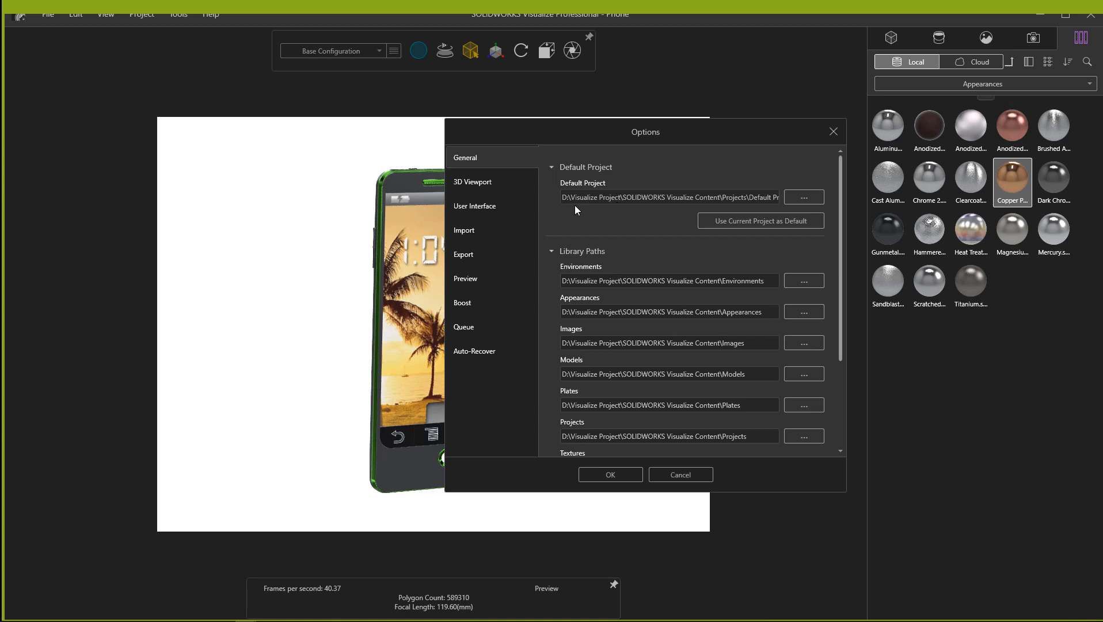
left_click_drag(571, 198, 640, 200)
left_click(622, 211)
left_click_drag(564, 197, 535, 202)
left_click(832, 130)
Show the whole phone slightly rotated in the viewport and switch the render mode from Preview to Accurate
scroll(573, 266, "down", 2)
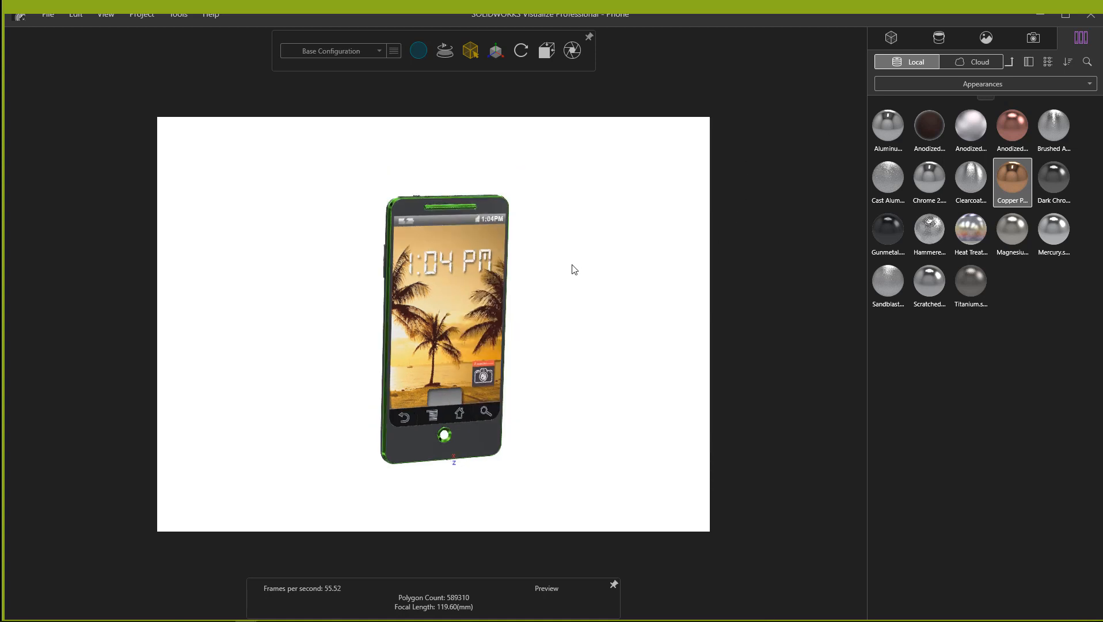
scroll(495, 334, "down", 2)
left_click_drag(510, 327, 581, 315)
mouse_move(418, 52)
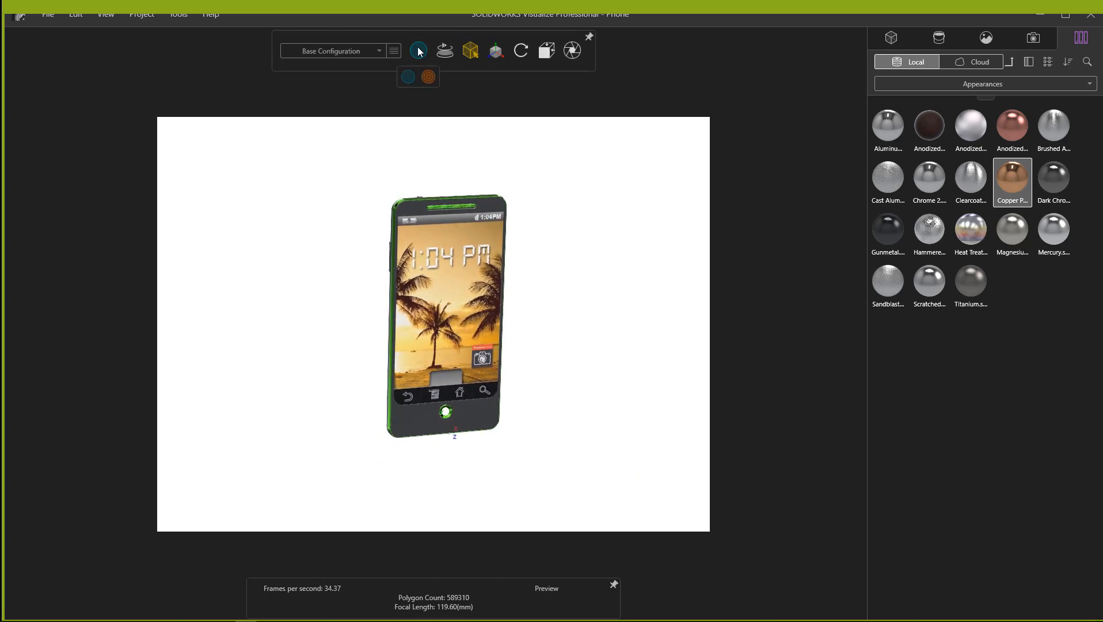
left_click(429, 78)
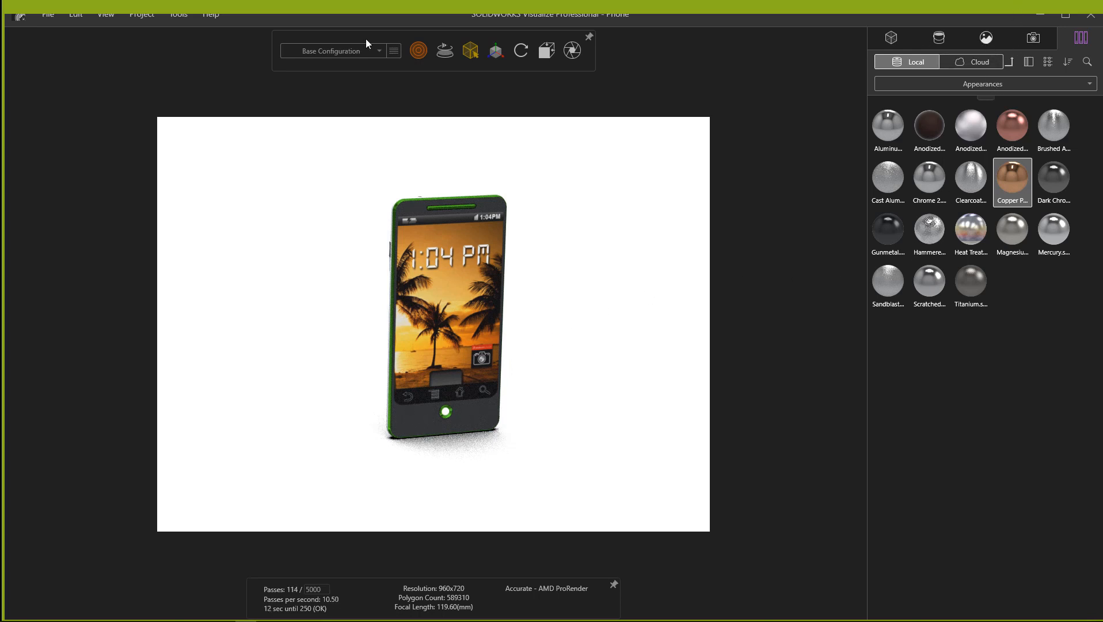
left_click(48, 21)
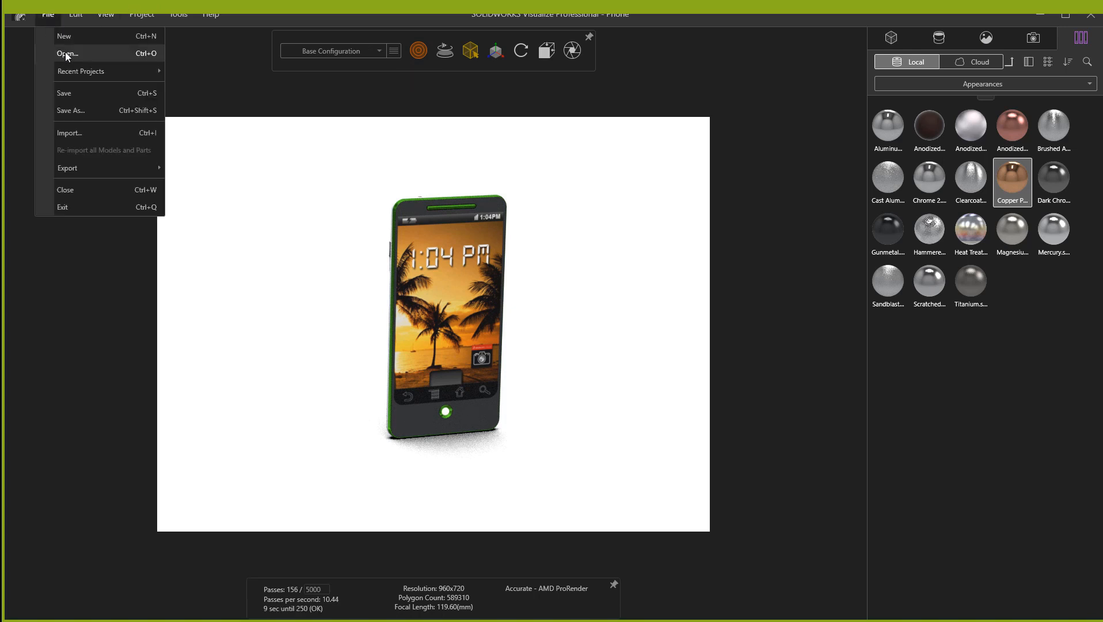
left_click(67, 54)
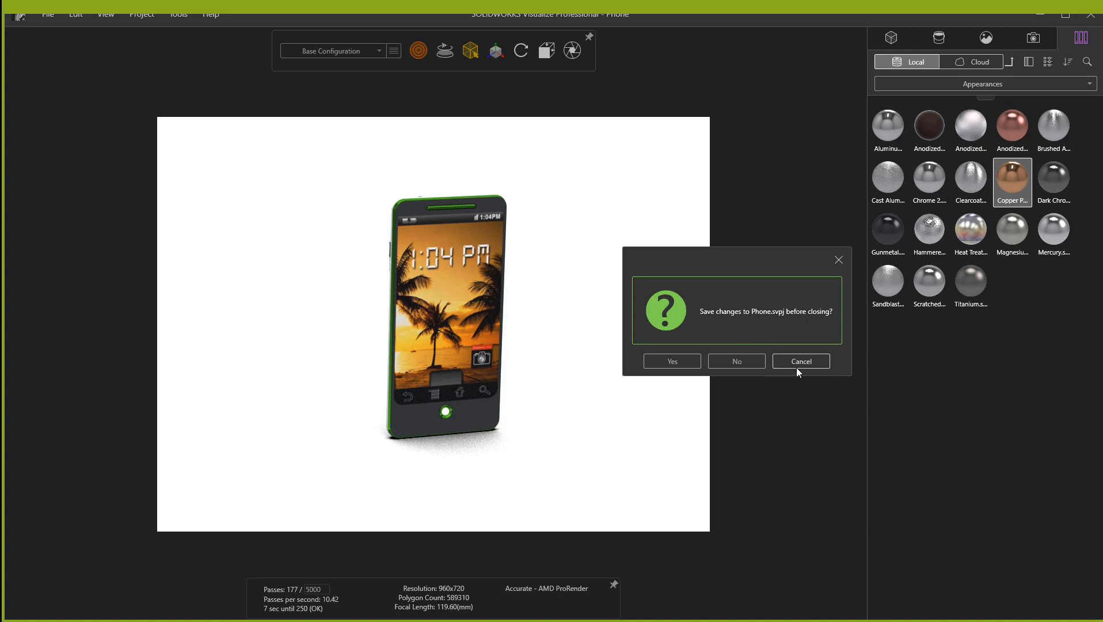
left_click(842, 258)
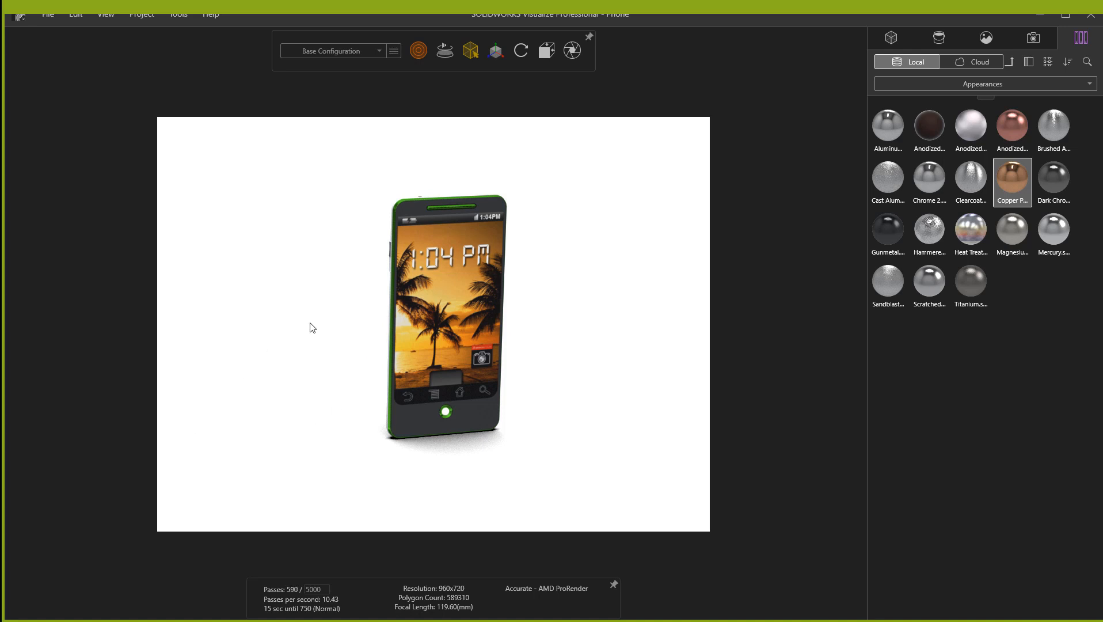
Show the project's appearances and decals, enlarging the list so that all of them fit
mouse_move(429, 59)
left_click(939, 39)
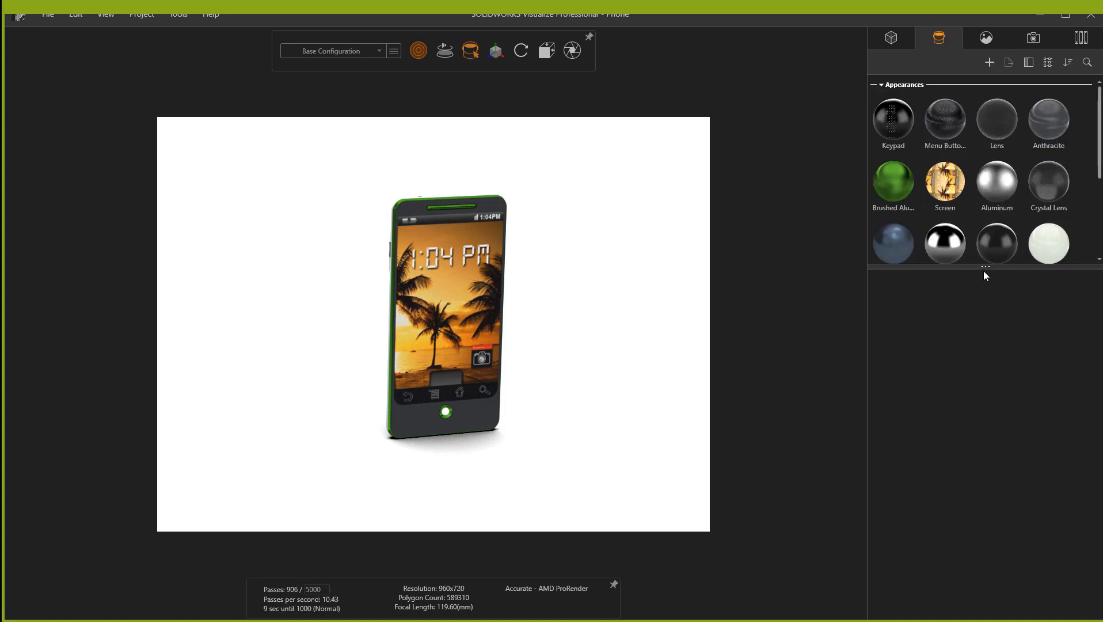
left_click_drag(982, 266, 965, 447)
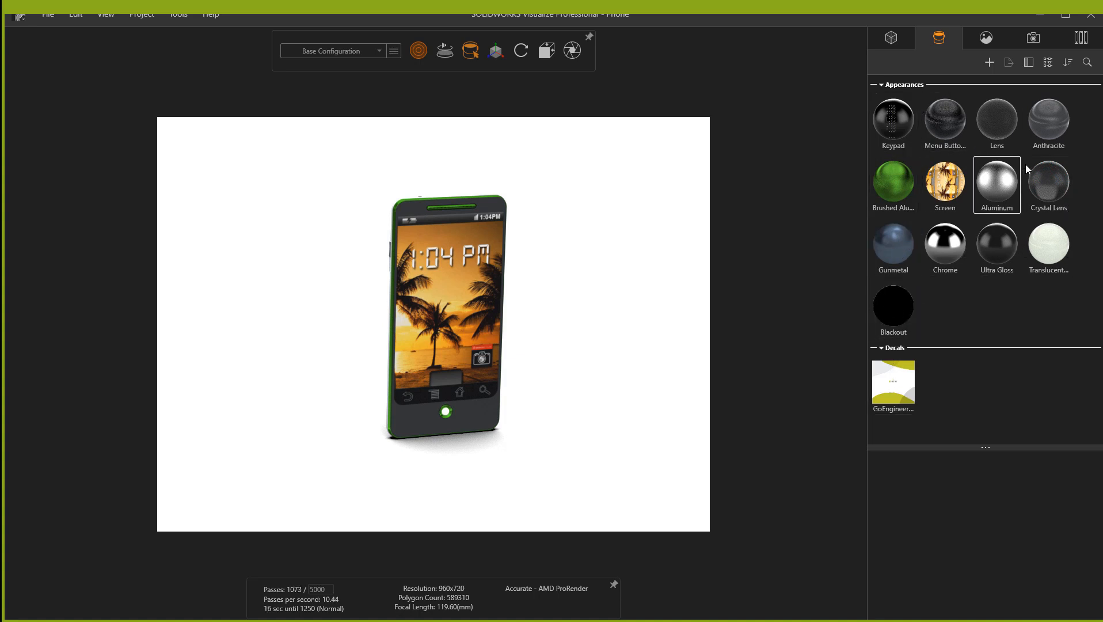
Try the project's Classic Photo Studio and Chrome Studio New environments, and activate Blurred Studio
left_click(981, 37)
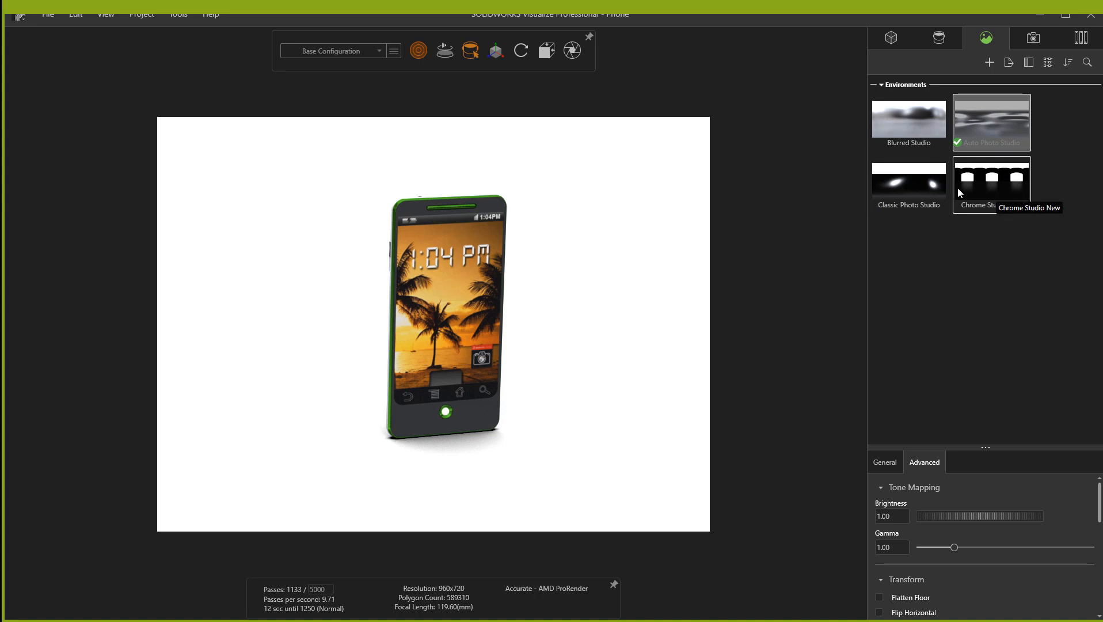
double_click(919, 188)
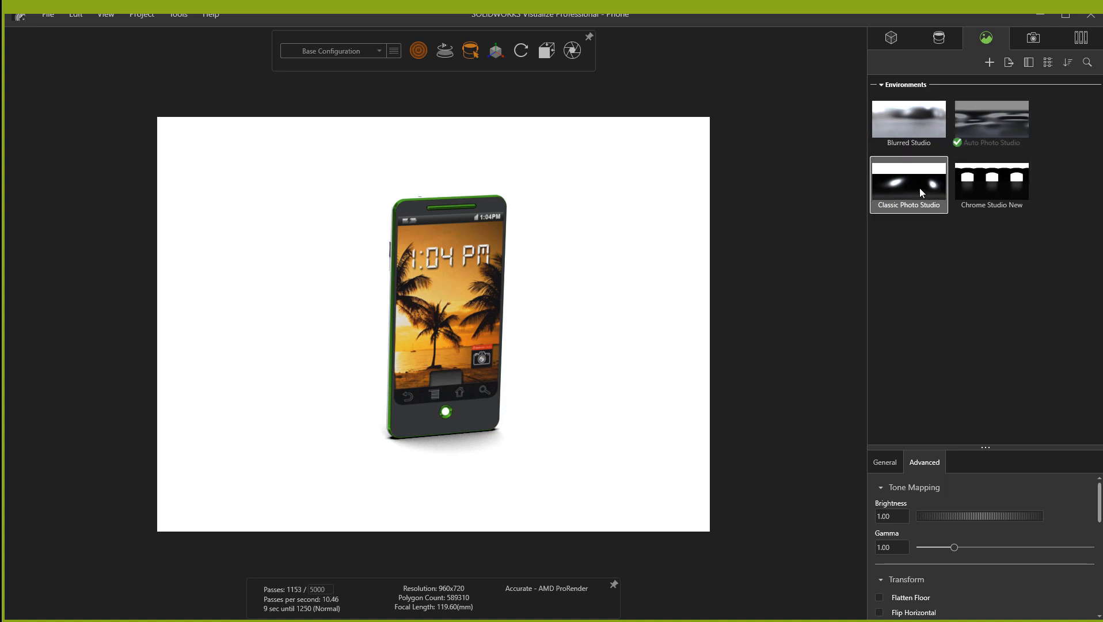
double_click(990, 193)
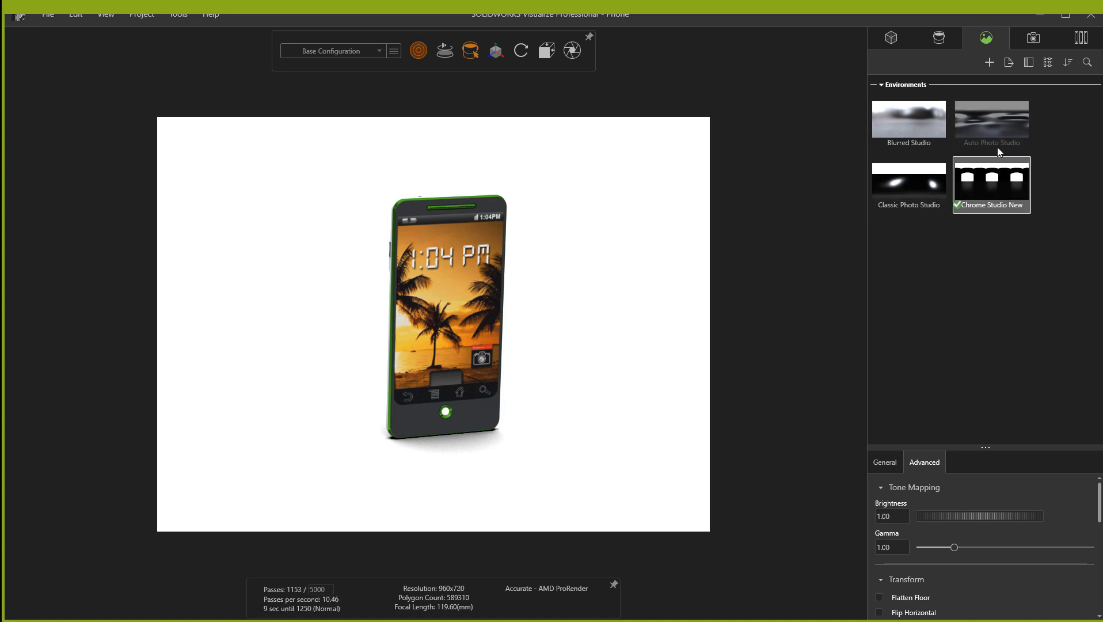
double_click(923, 118)
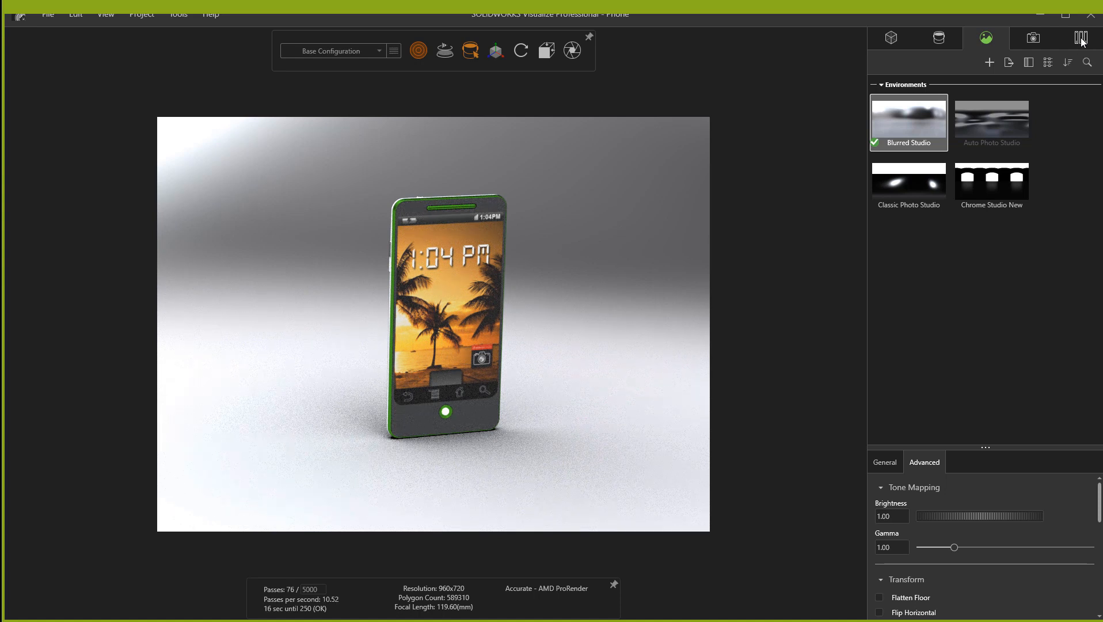
Add the Auto Photo Studio, Dazzler and Fall Street environments from the local library to the scene
left_click(1081, 39)
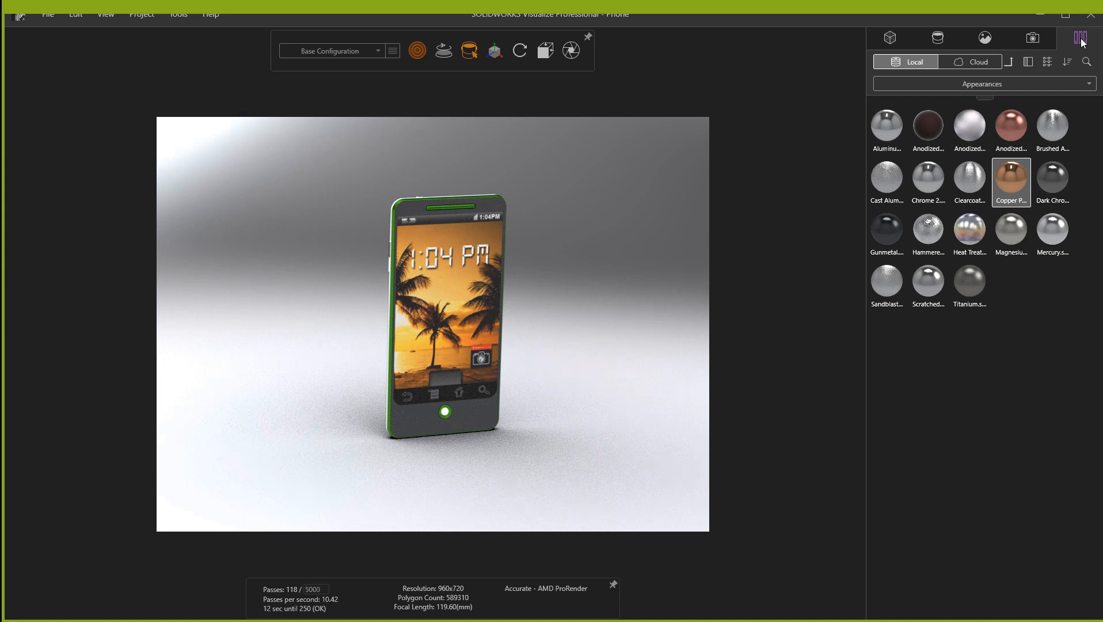
left_click(1045, 79)
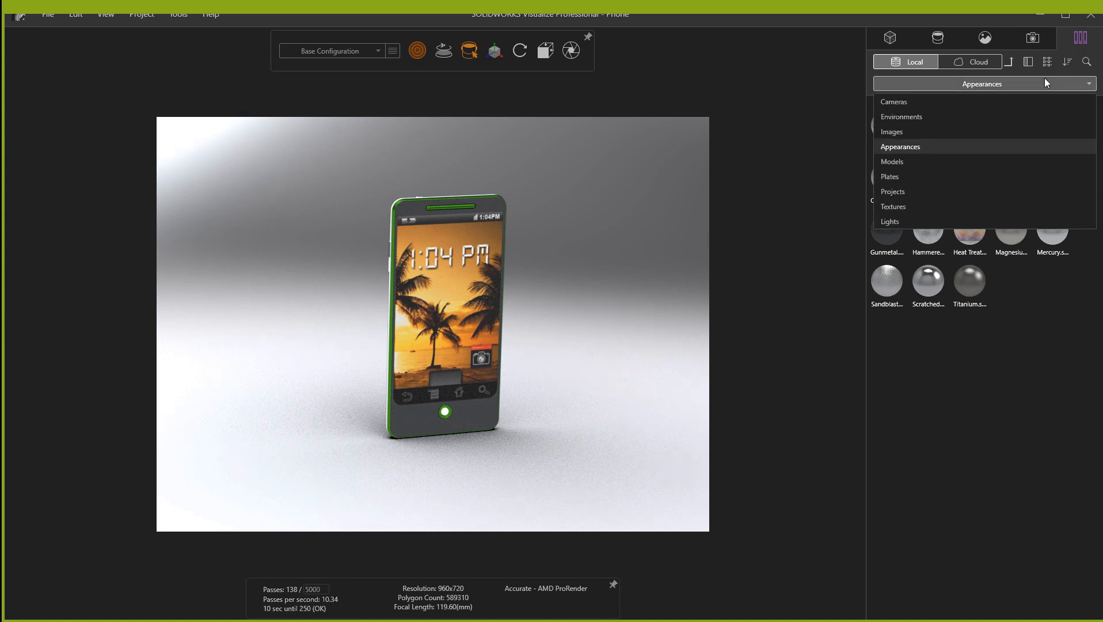
left_click(1027, 117)
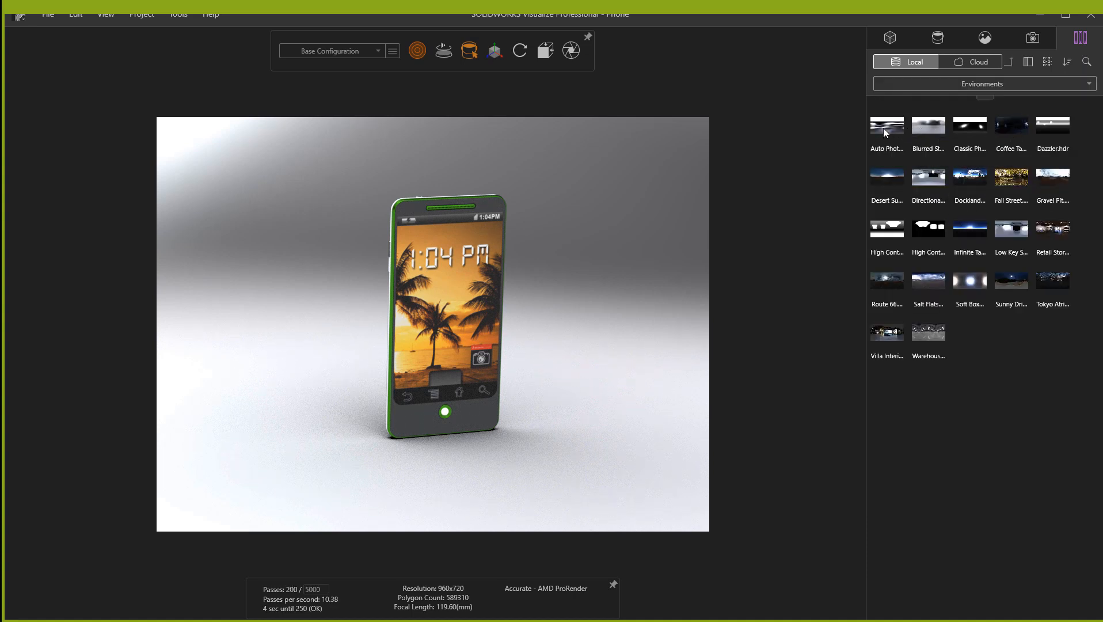
left_click_drag(884, 128, 555, 172)
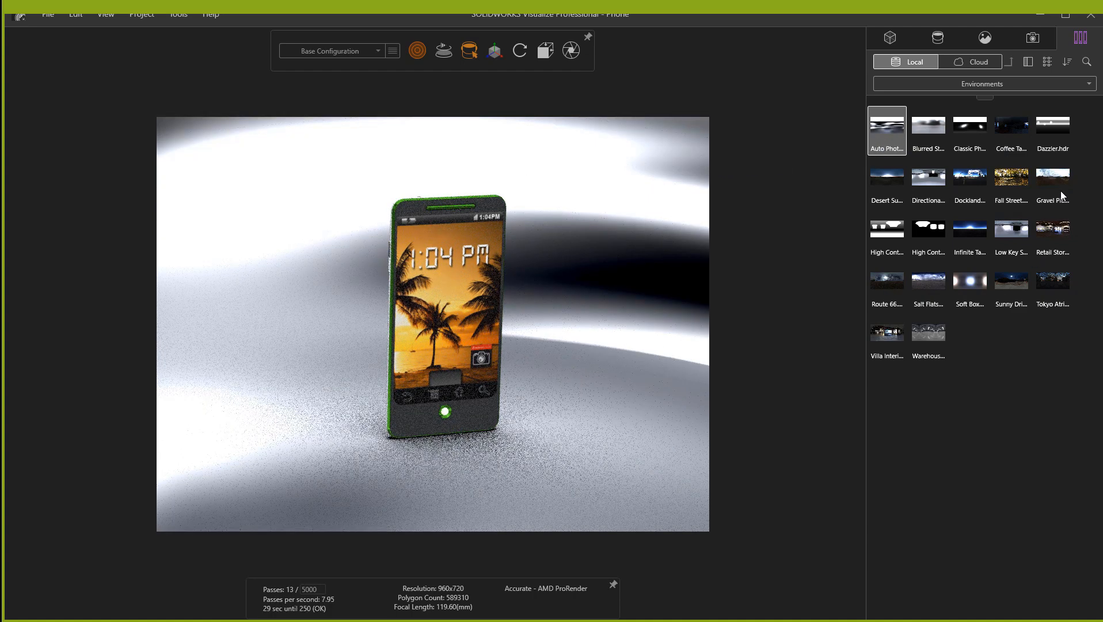
left_click(1061, 130)
left_click_drag(1060, 130, 564, 193)
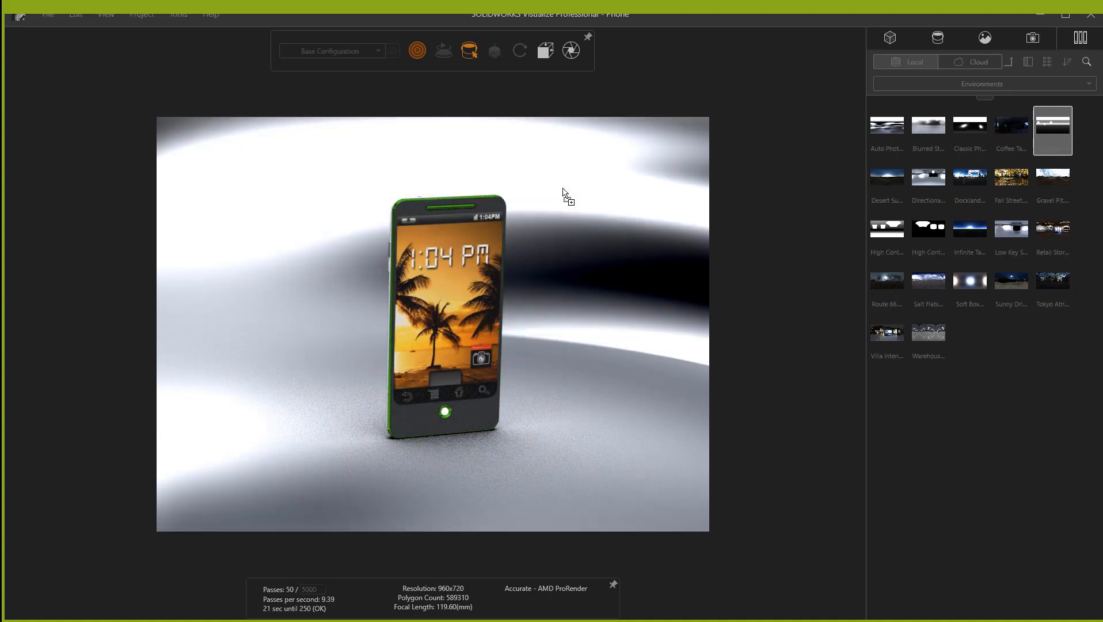
left_click(1011, 178)
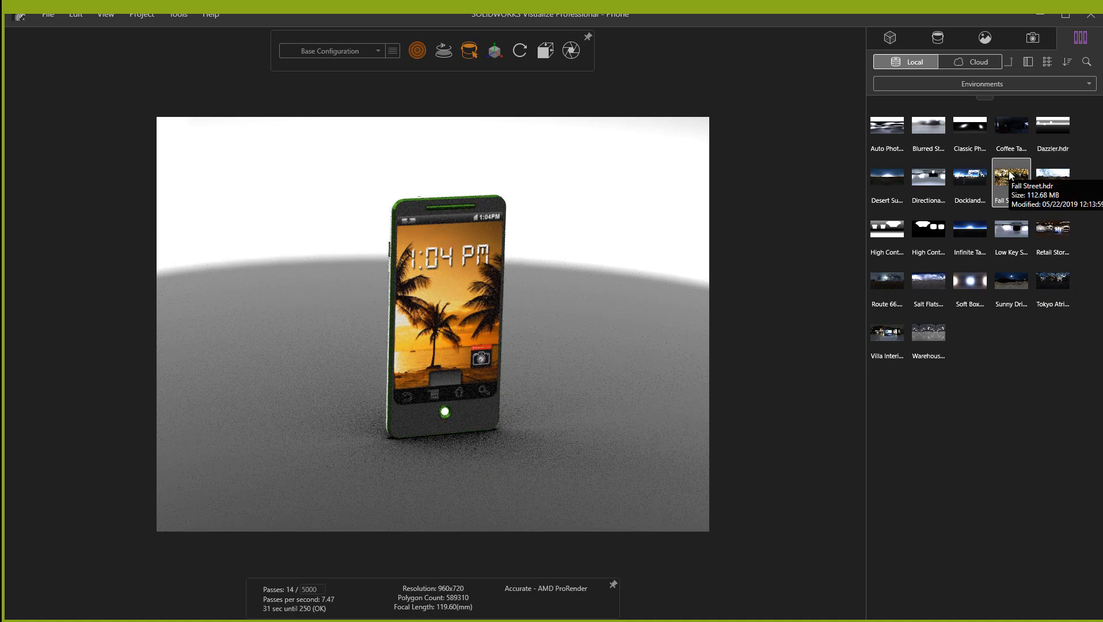
left_click_drag(1011, 177, 597, 199)
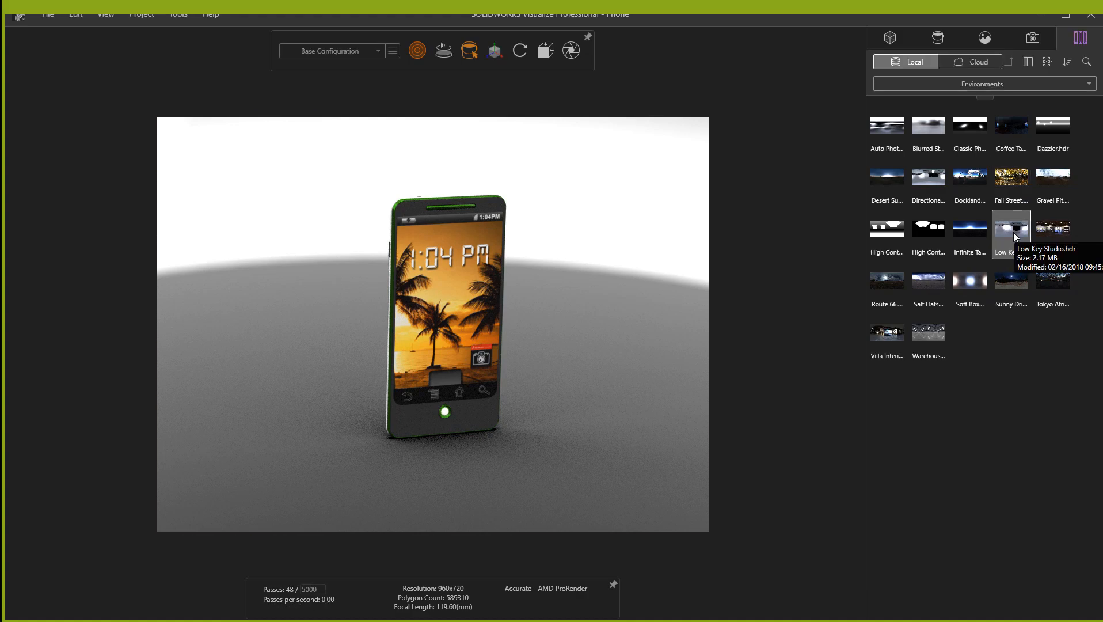
Add the Low Key Studio environment from the local library to the scene and reframe the phone against it
left_click_drag(1015, 235, 564, 232)
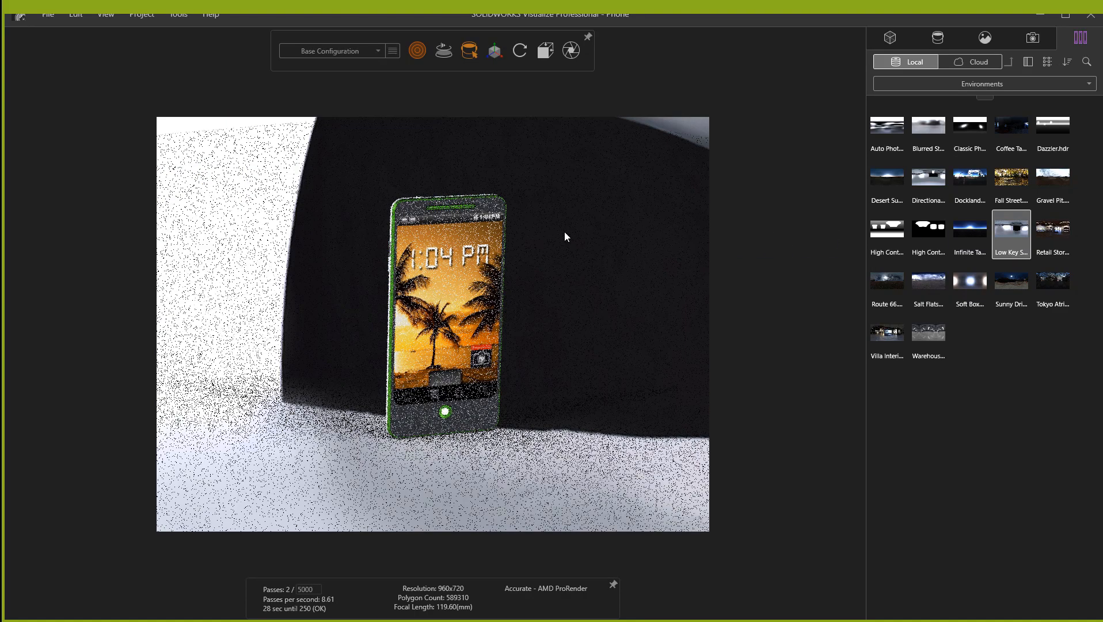
scroll(593, 303, "down", 3)
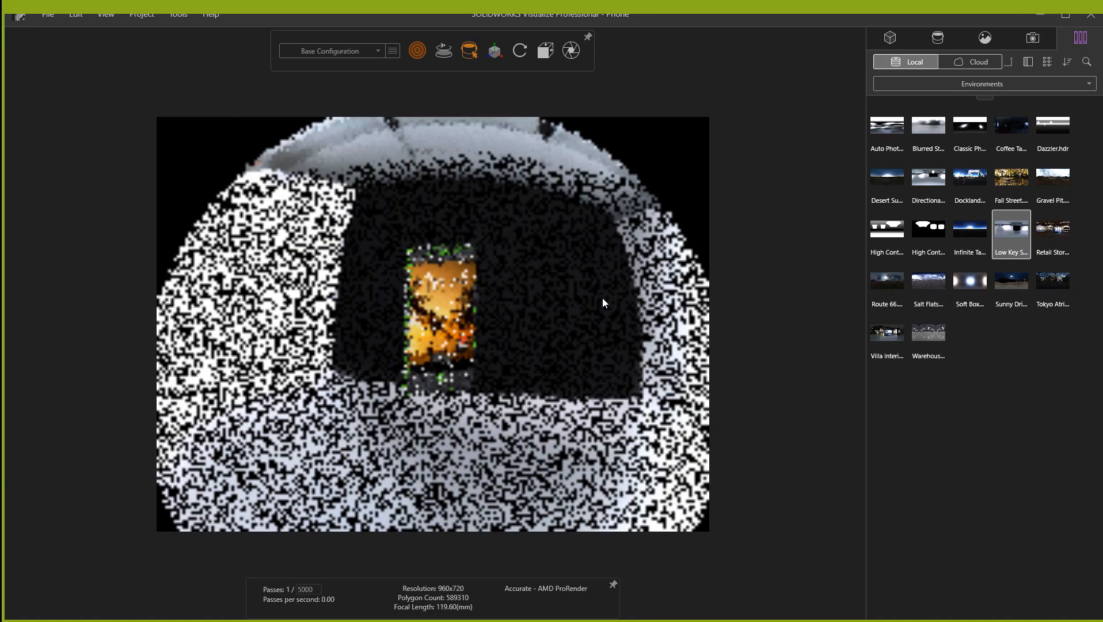
scroll(446, 339, "up", 5)
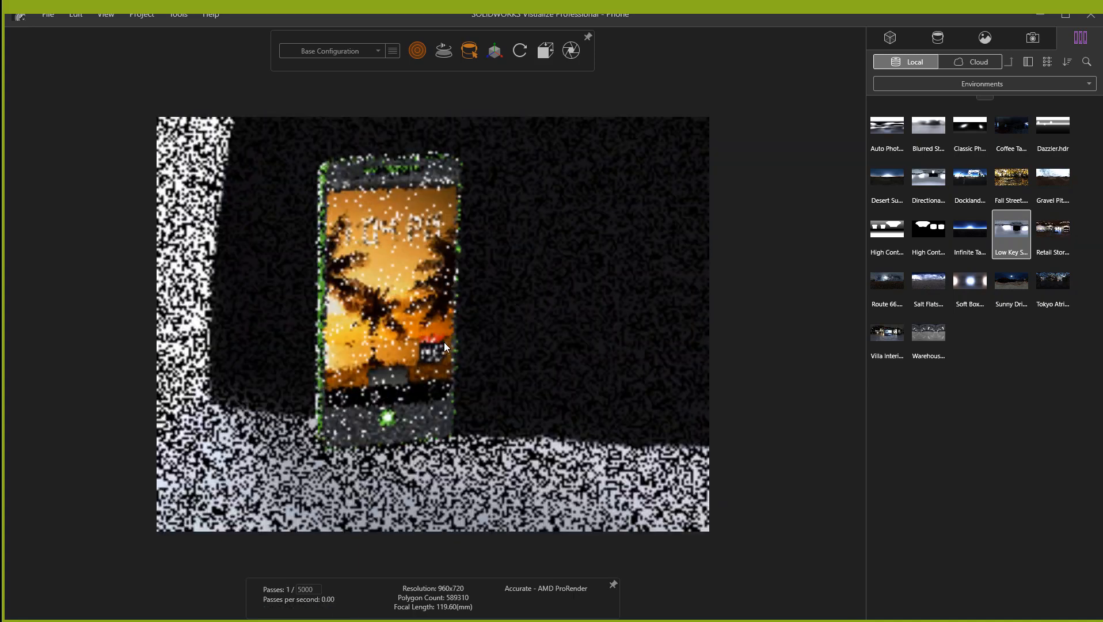
scroll(444, 342, "down", 3)
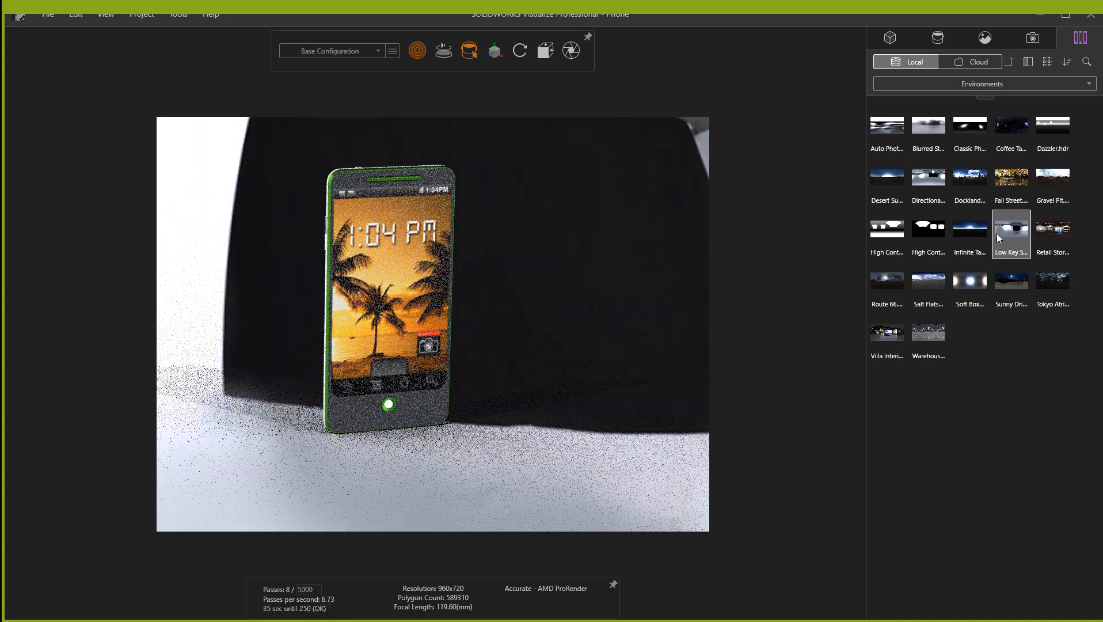
left_click(1023, 227)
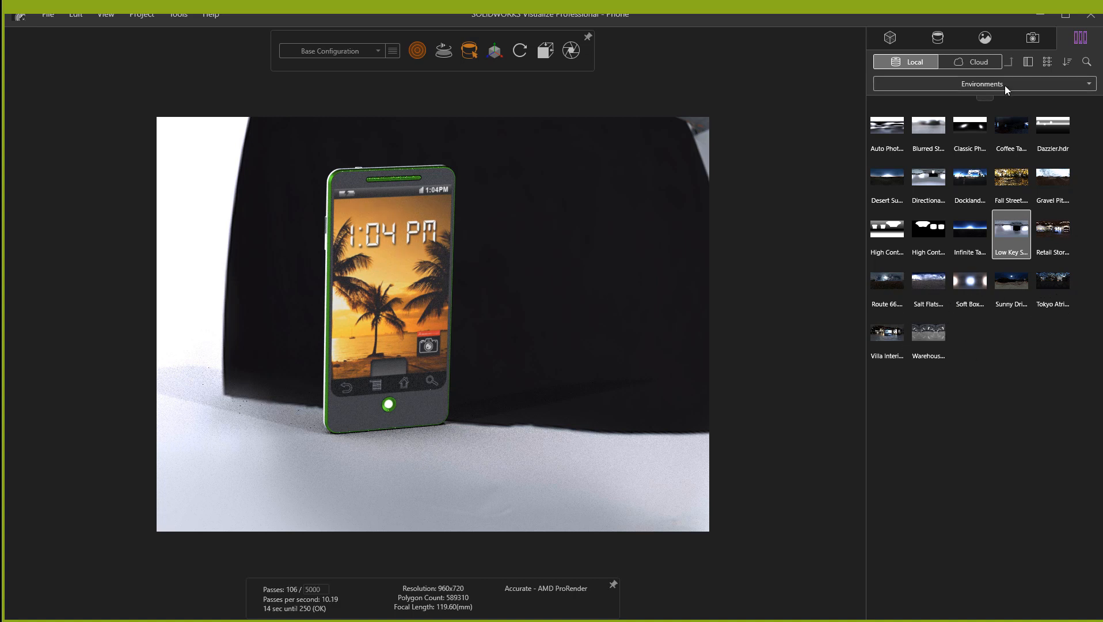
Review the environments in the project, followed by its appearances and decals
left_click(973, 39)
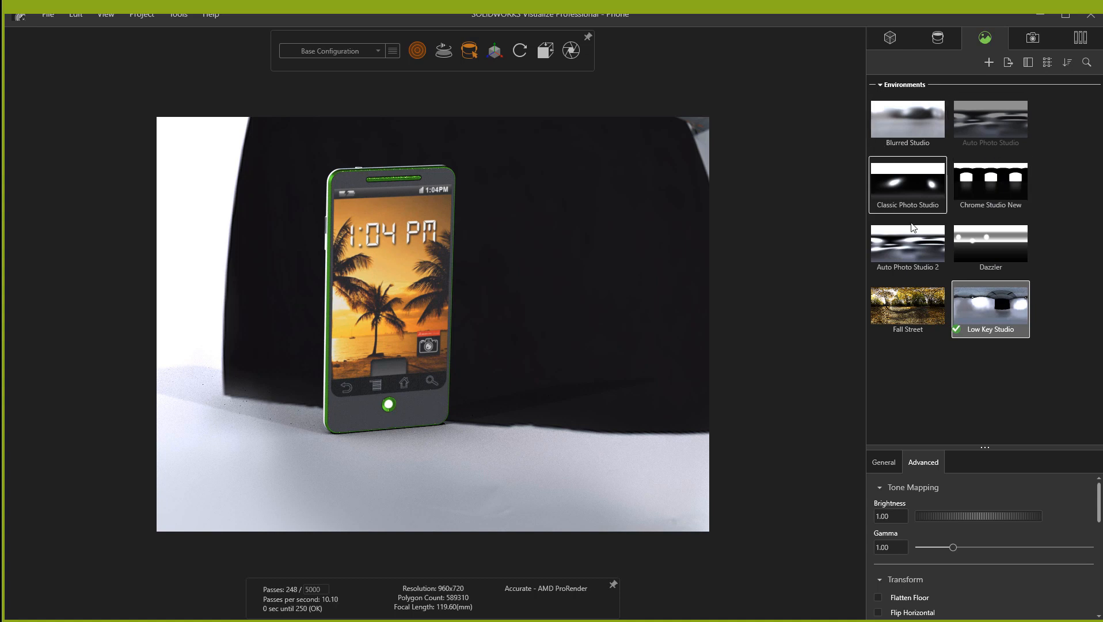
left_click(938, 38)
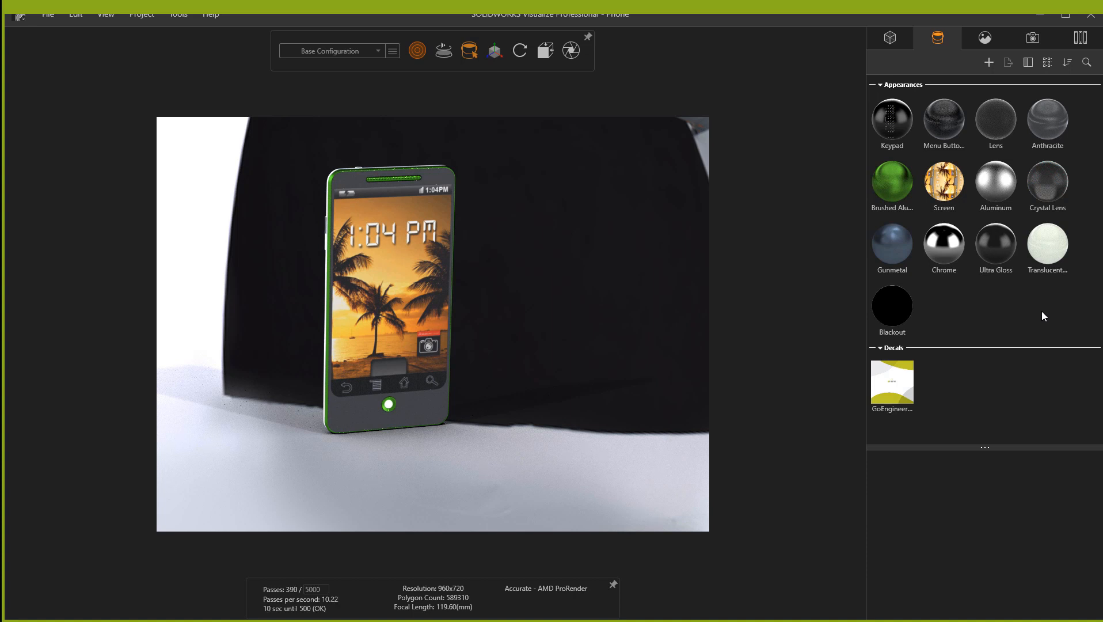
Apply the polished copper appearance from the local metal library to the phone's green outer edge
left_click(1075, 42)
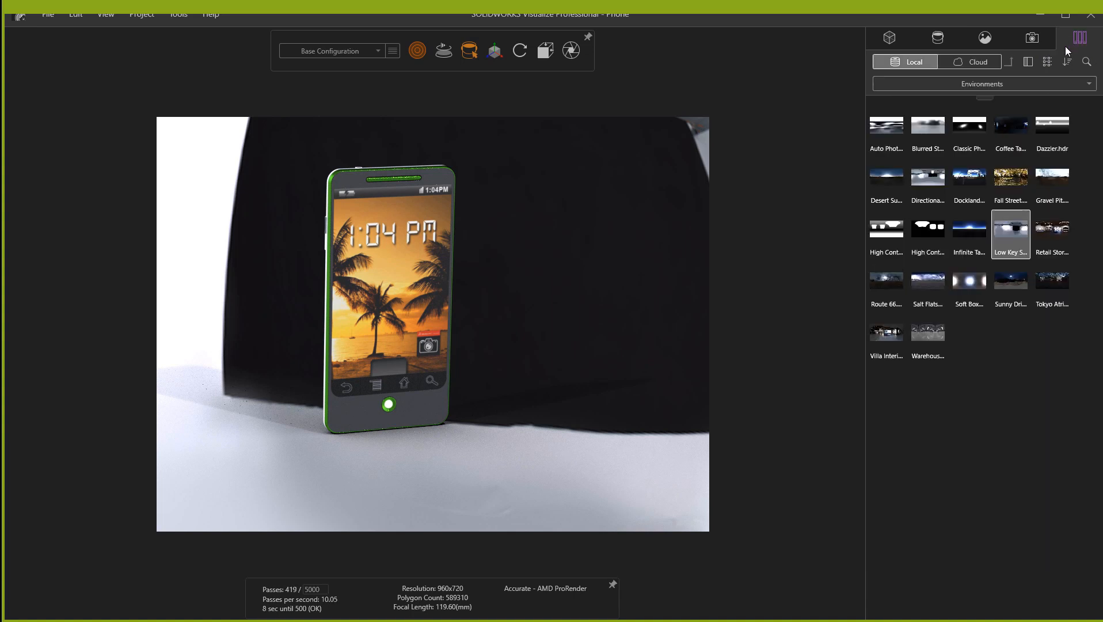
left_click(965, 84)
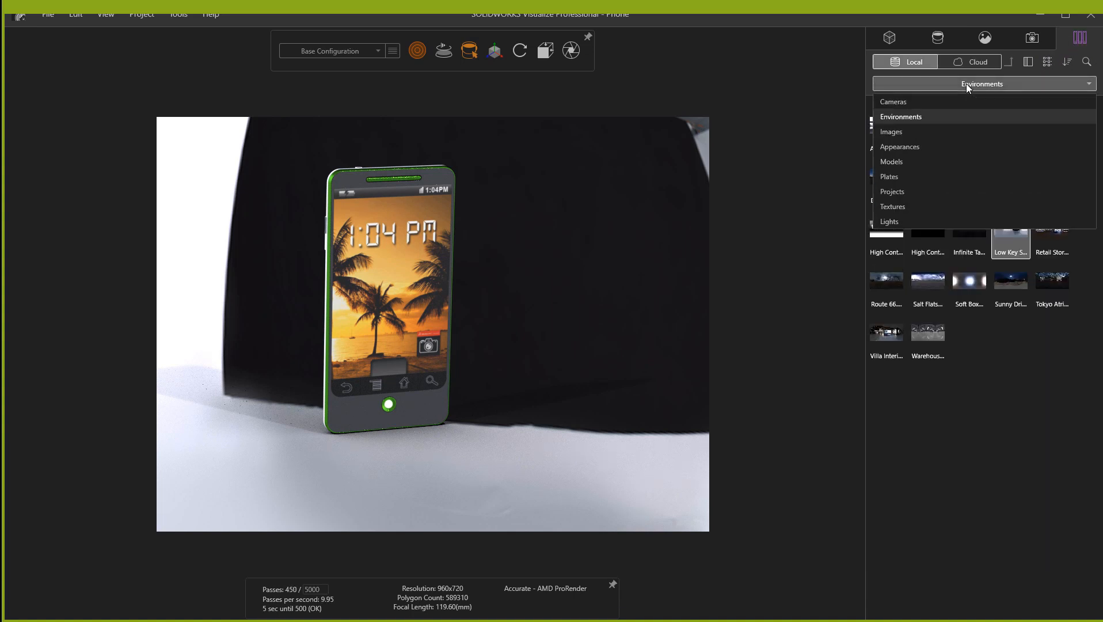
left_click(949, 147)
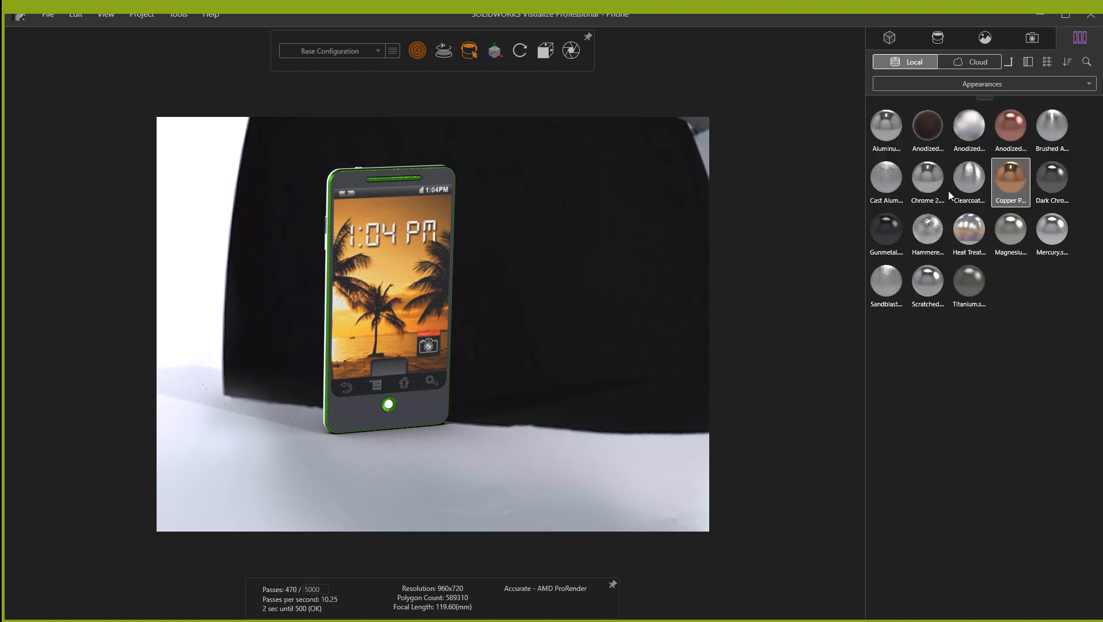
left_click_drag(1013, 201, 330, 179)
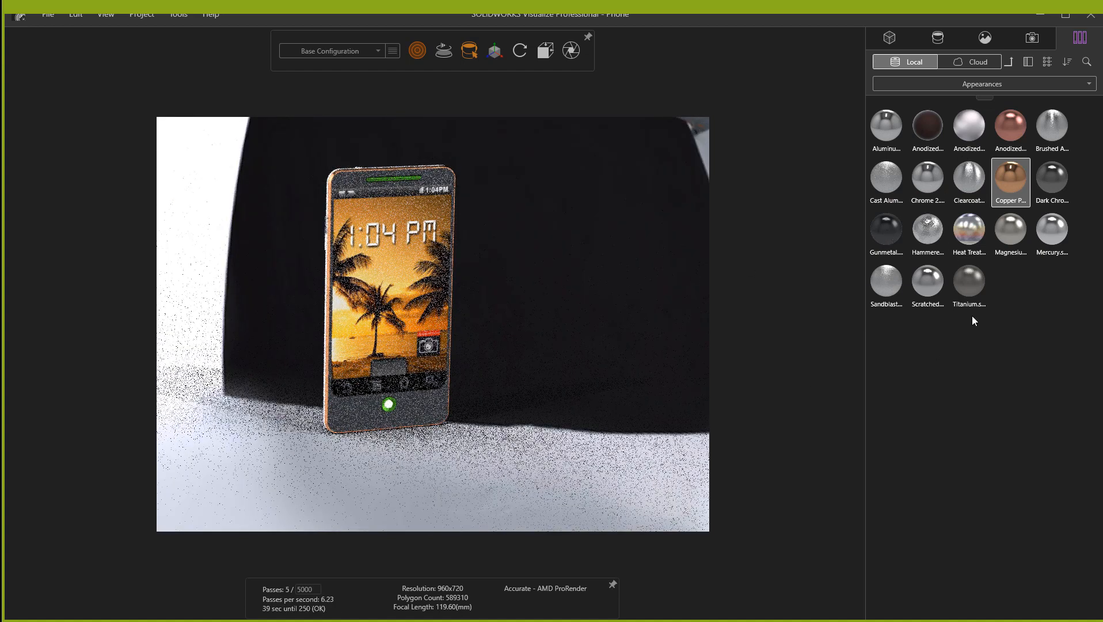
Apply the local library's Gunmetal appearance to the home button ring and the heat-treated metal to the phone's outer edge
left_click(891, 235)
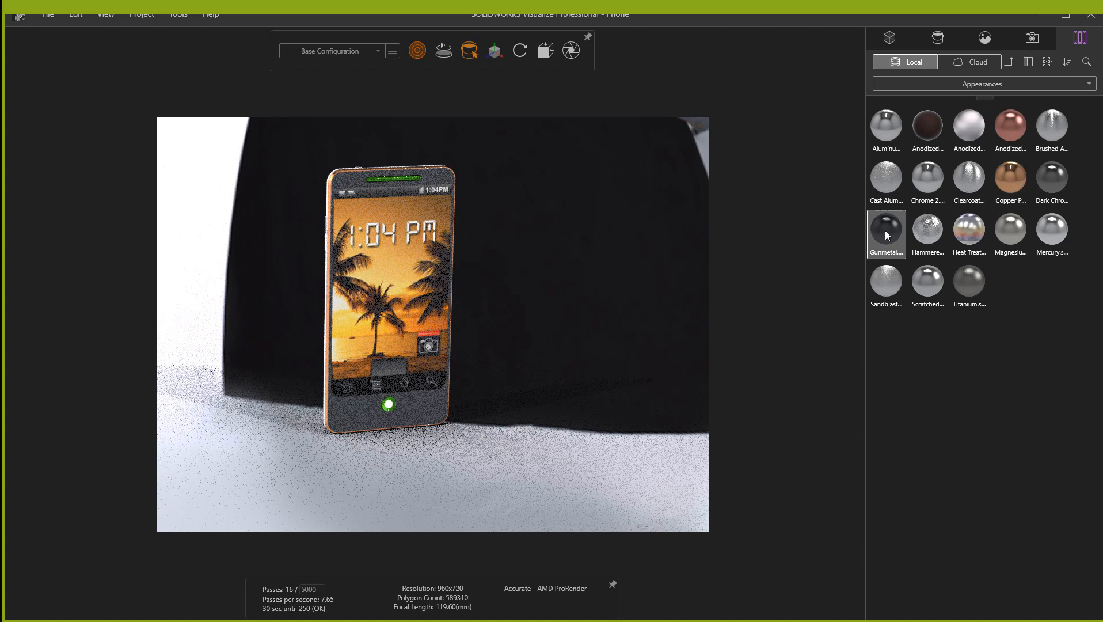
left_click_drag(885, 231, 395, 406)
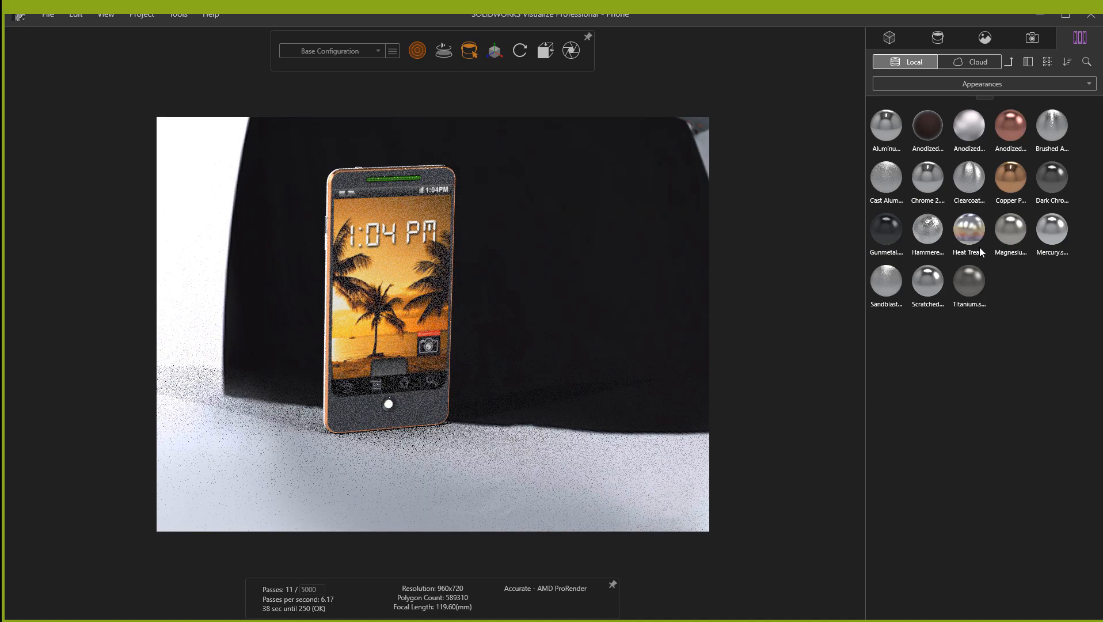
left_click_drag(969, 237, 367, 172)
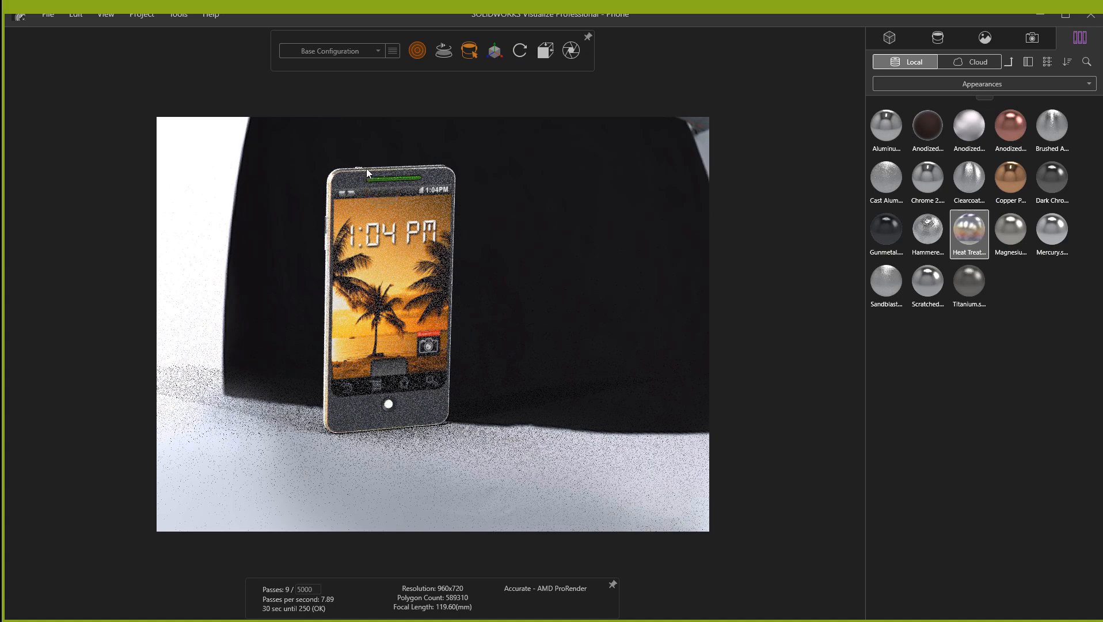
Examine the local Leather appearances and the cloud library's Paint appearances, including their download status
left_click(1000, 61)
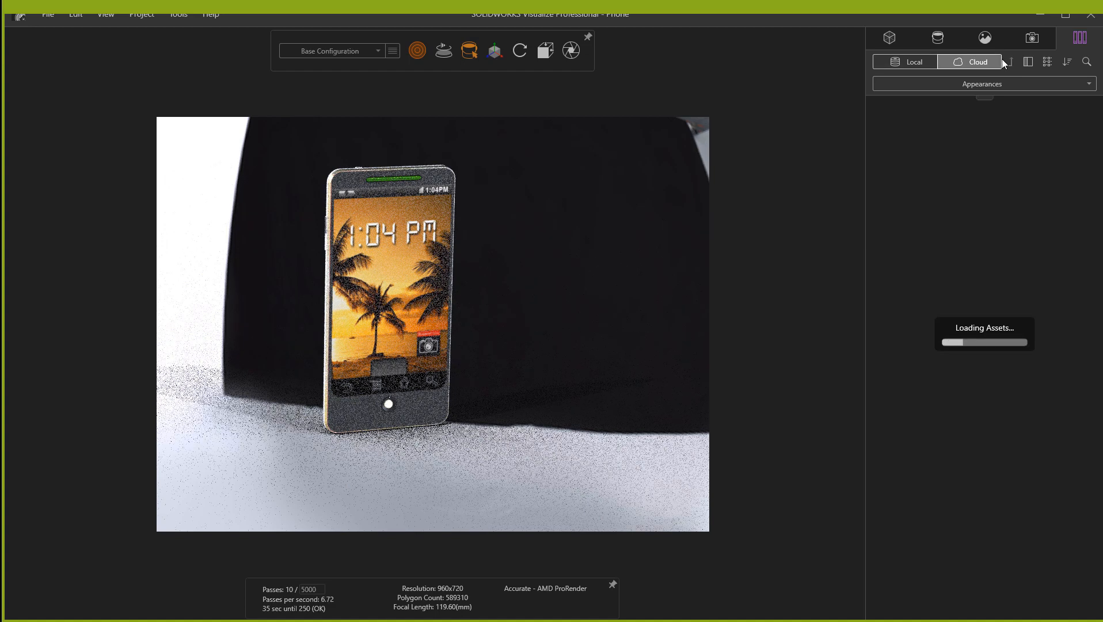
left_click(907, 62)
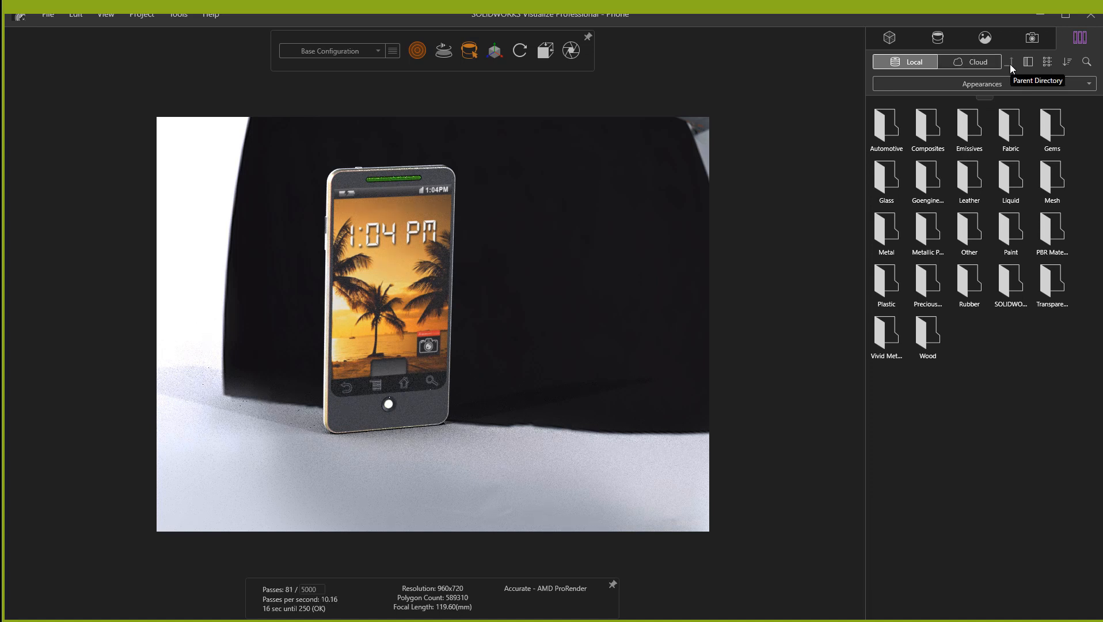
double_click(970, 186)
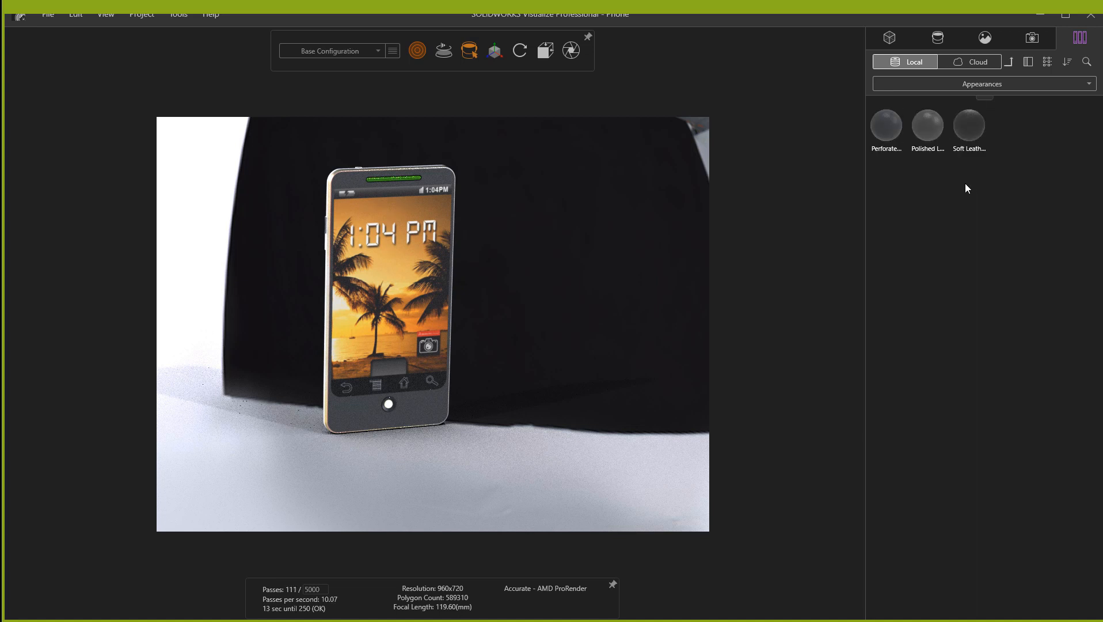
left_click(970, 61)
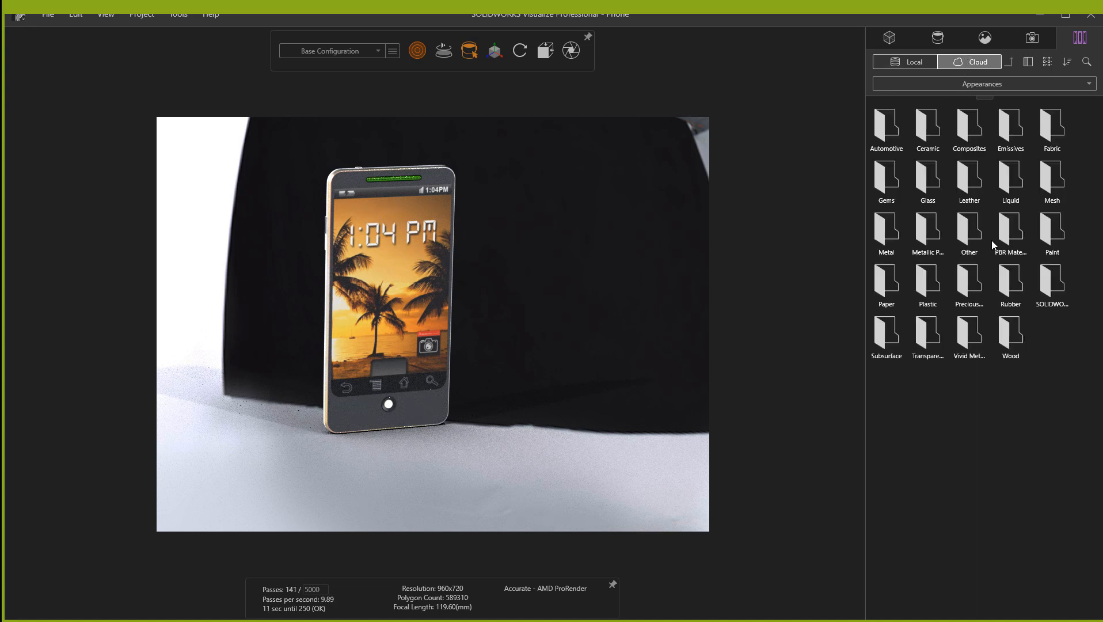
double_click(1056, 241)
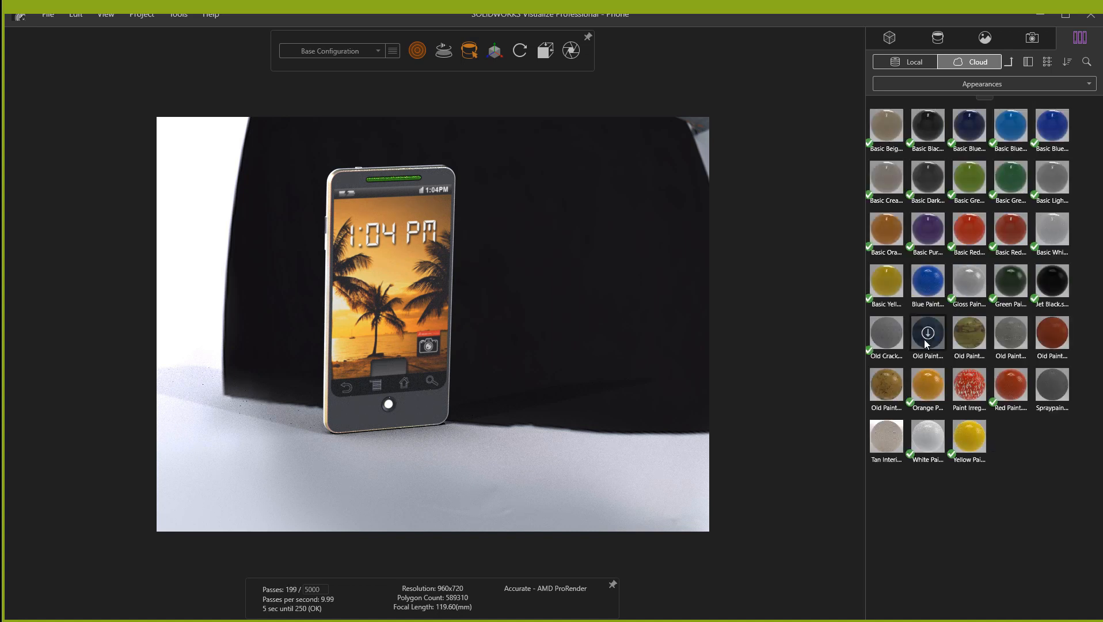
mouse_move(1043, 337)
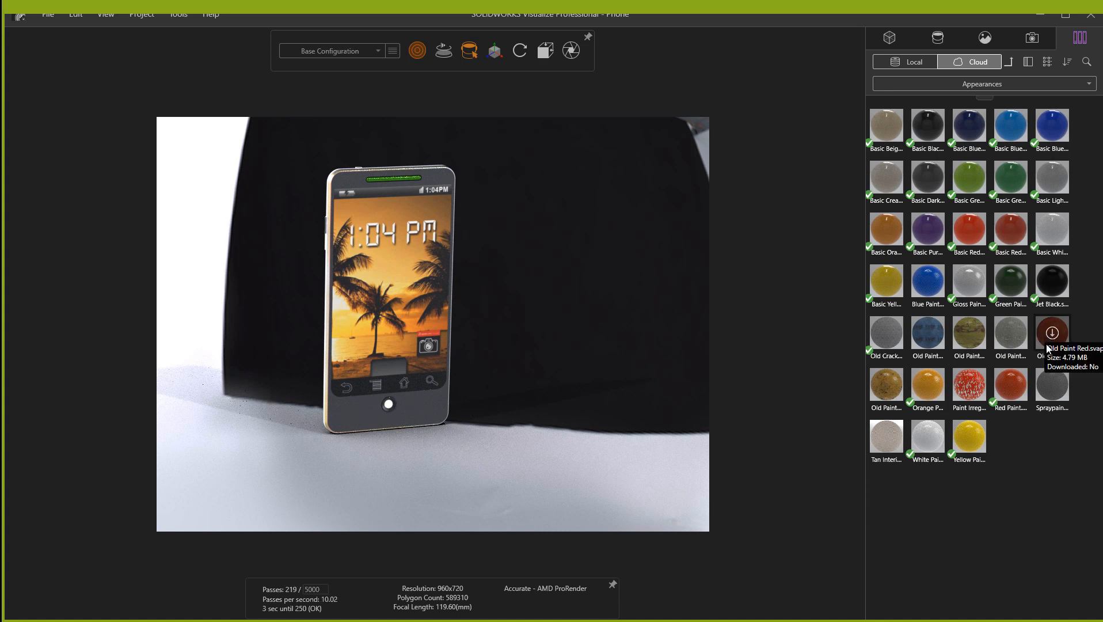
mouse_move(969, 393)
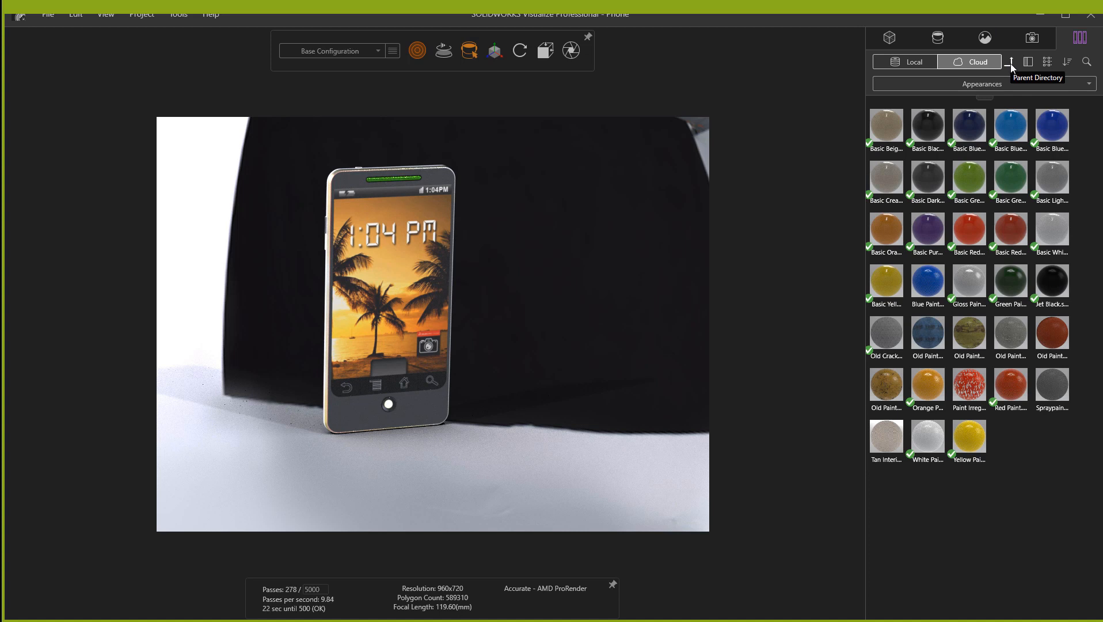
Review the project's appearances, environments and cameras
left_click(985, 40)
left_click(937, 39)
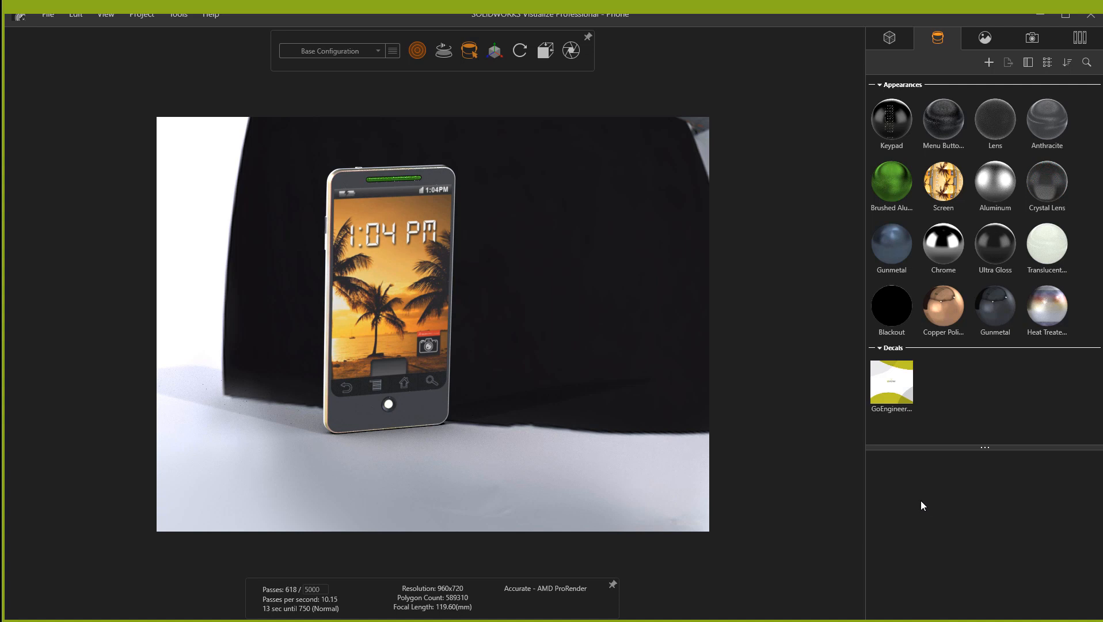
left_click(985, 39)
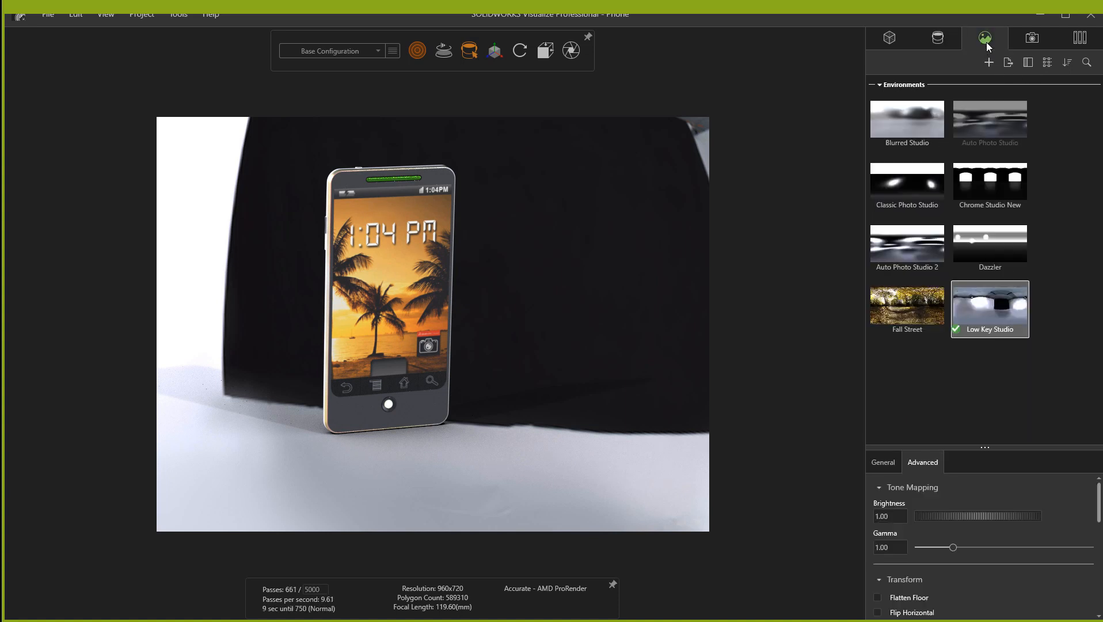
left_click(1031, 40)
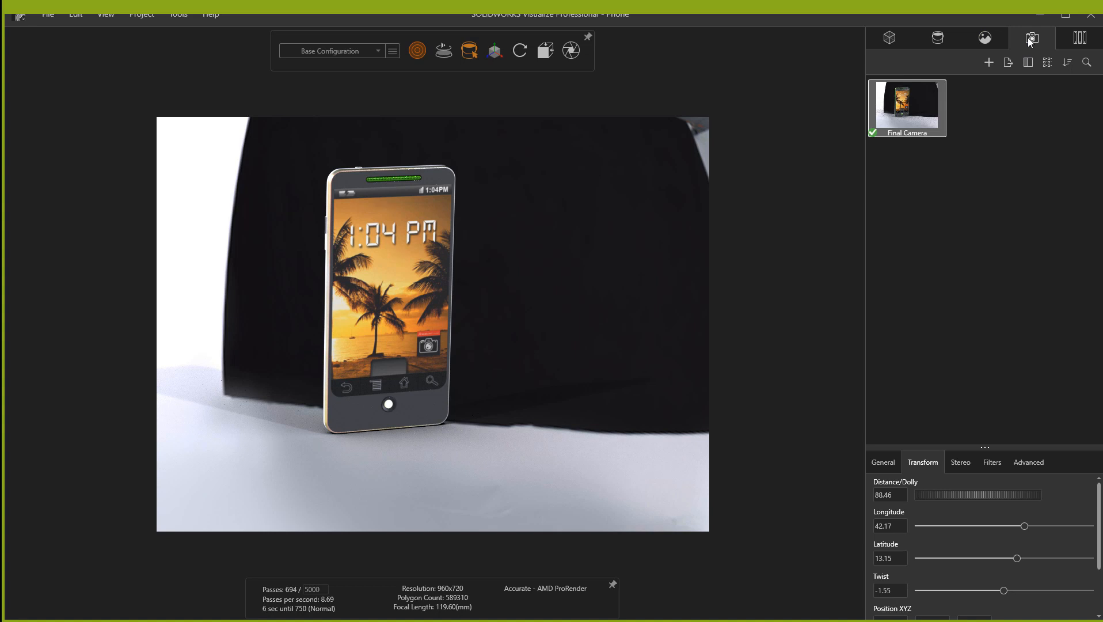
Activate the project's Dazzler environment for the phone scene
left_click(988, 38)
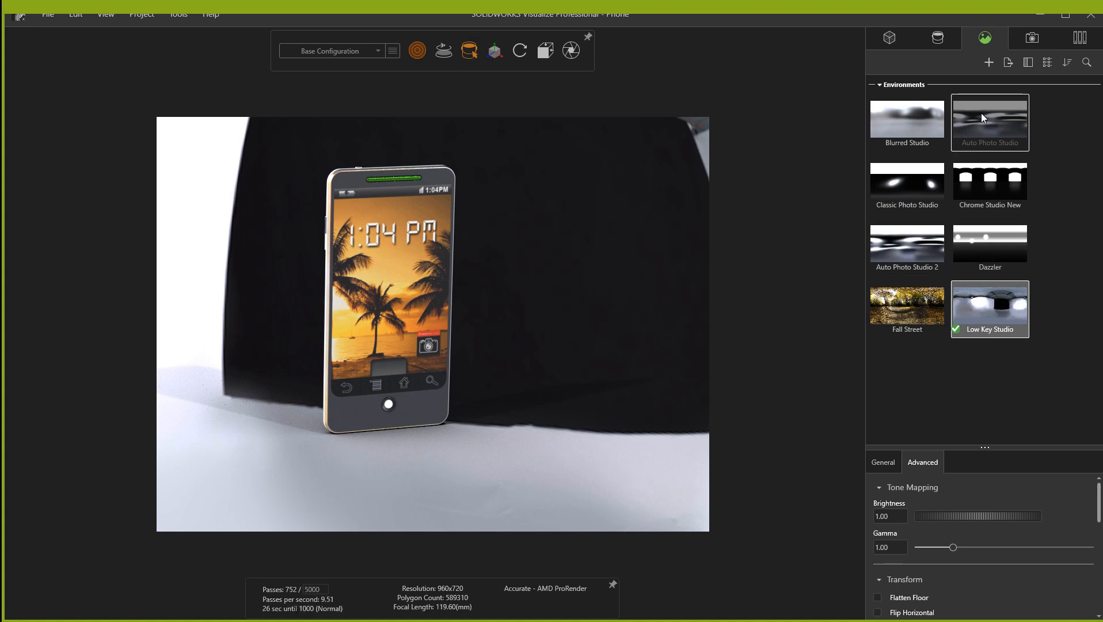
double_click(974, 239)
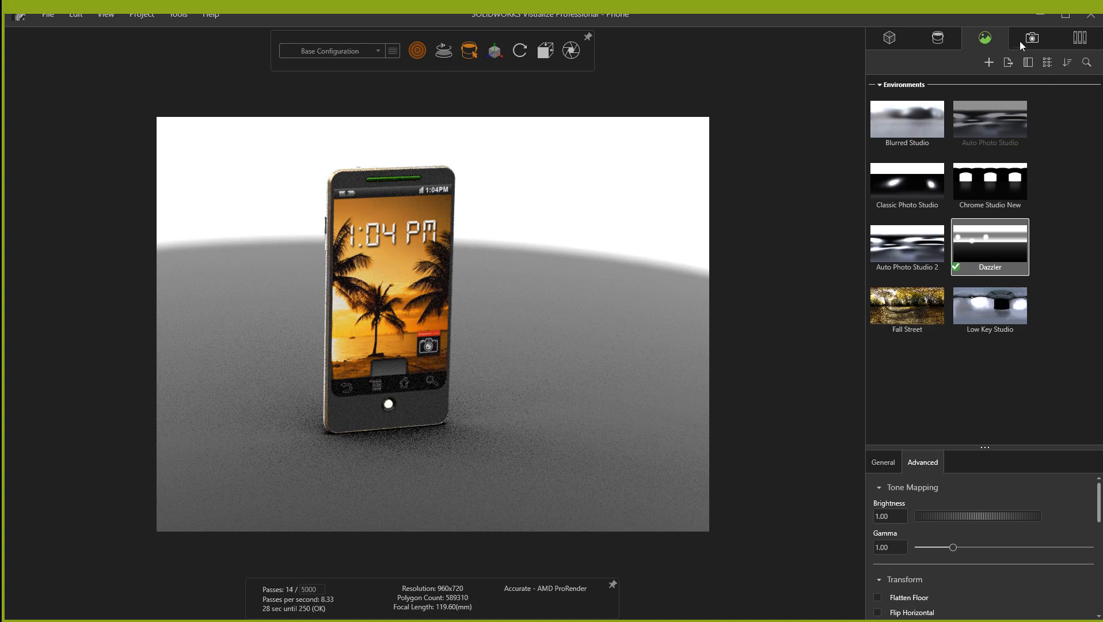
left_click_drag(1027, 39, 1026, 34)
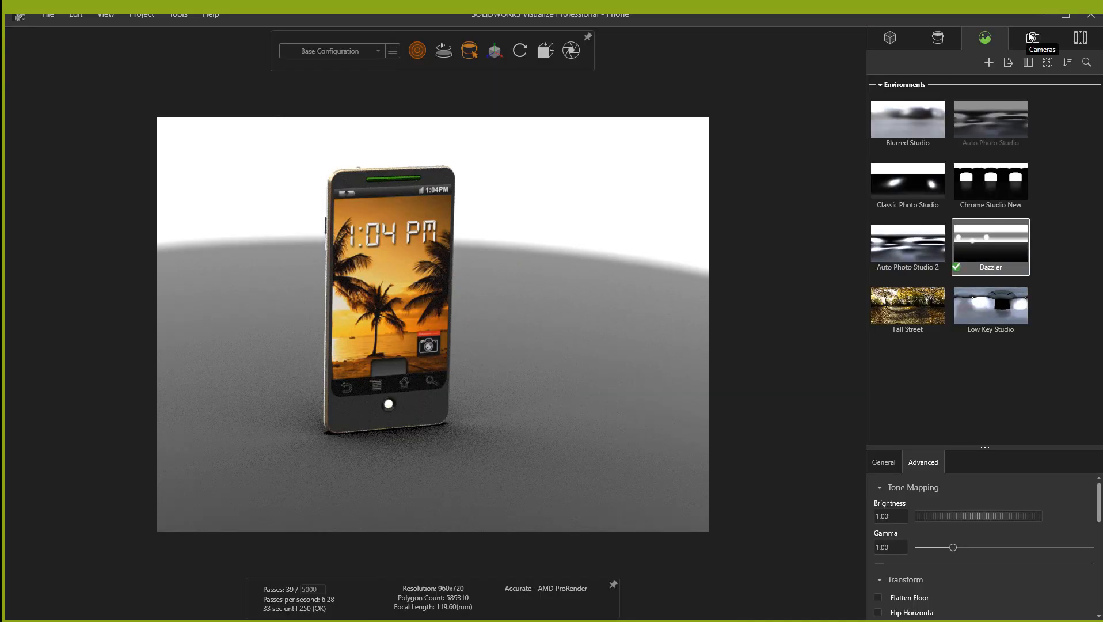
Expand the Final Camera's general properties and rename the camera as Sandbox
left_click(1031, 40)
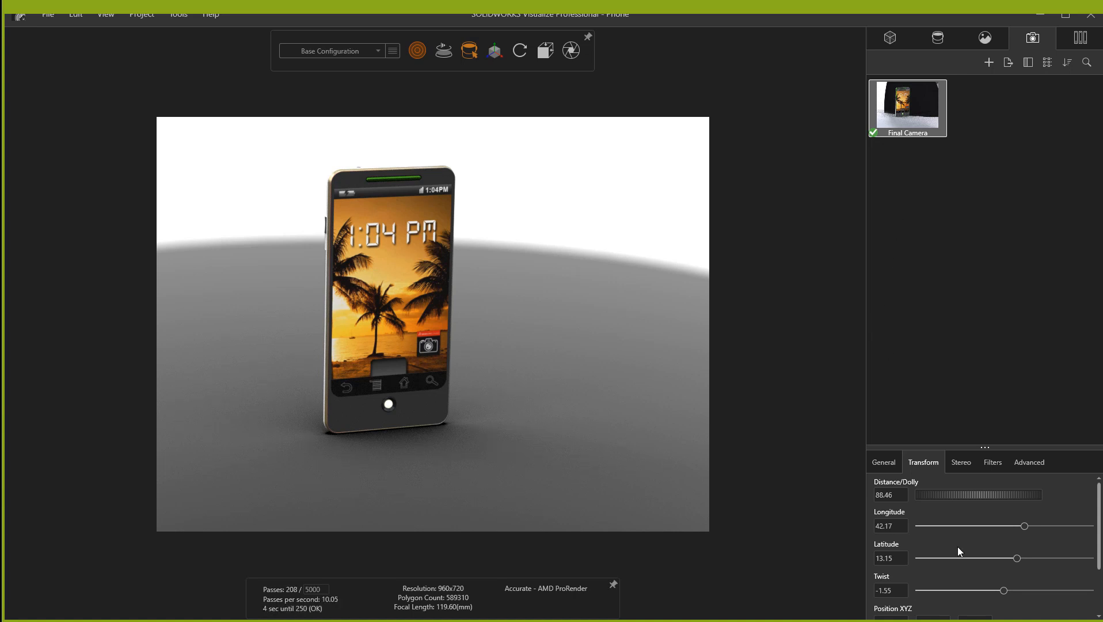
left_click(886, 461)
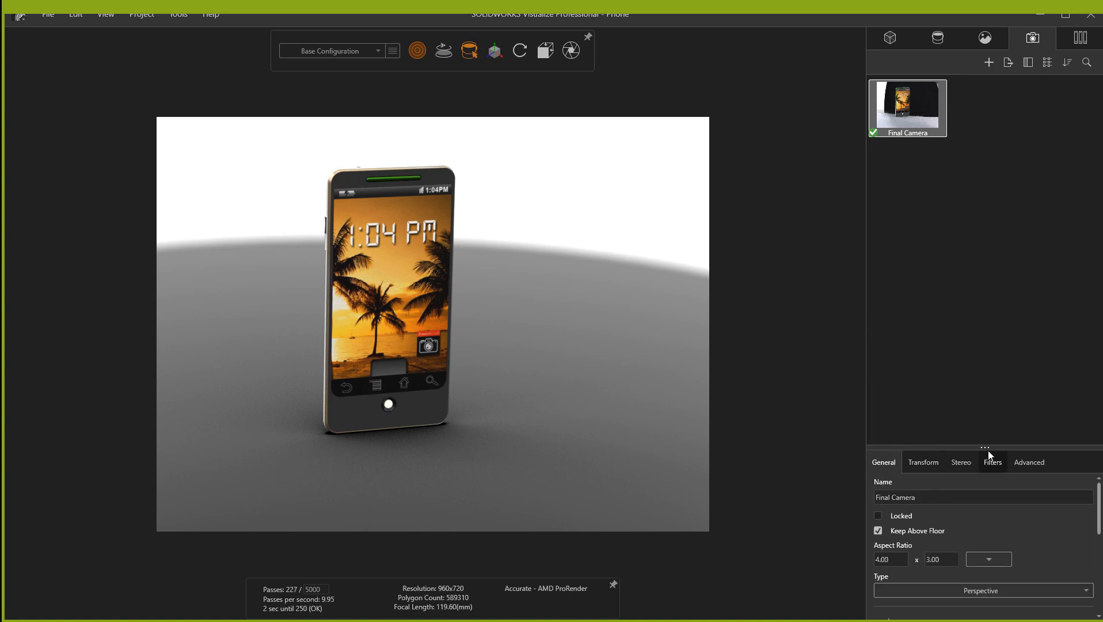
left_click_drag(987, 448, 984, 253)
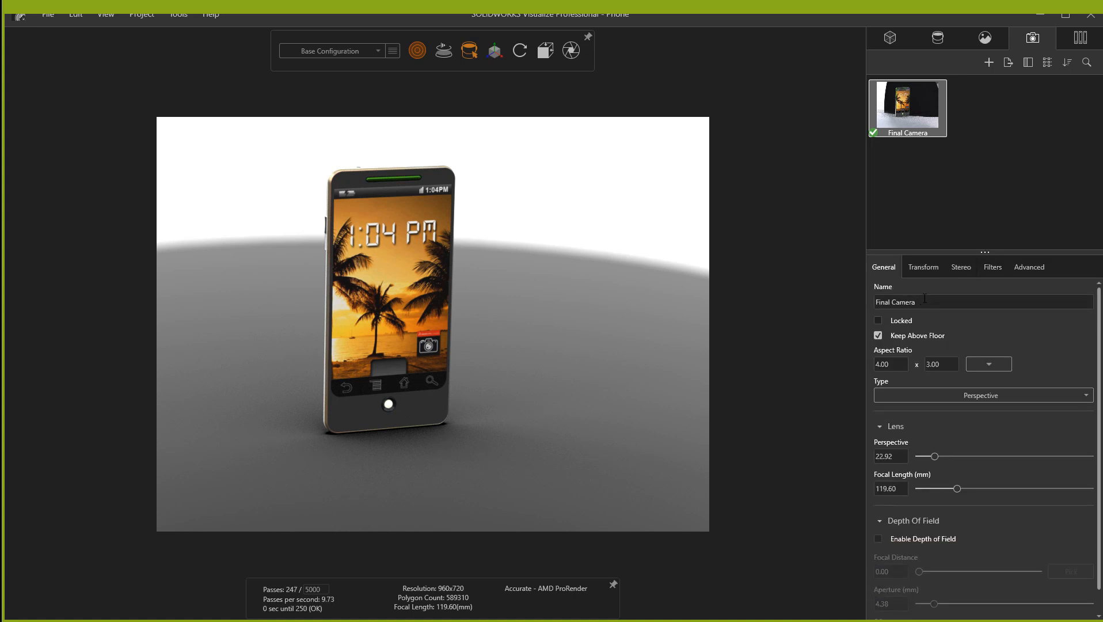
left_click_drag(924, 298, 867, 301)
type("S")
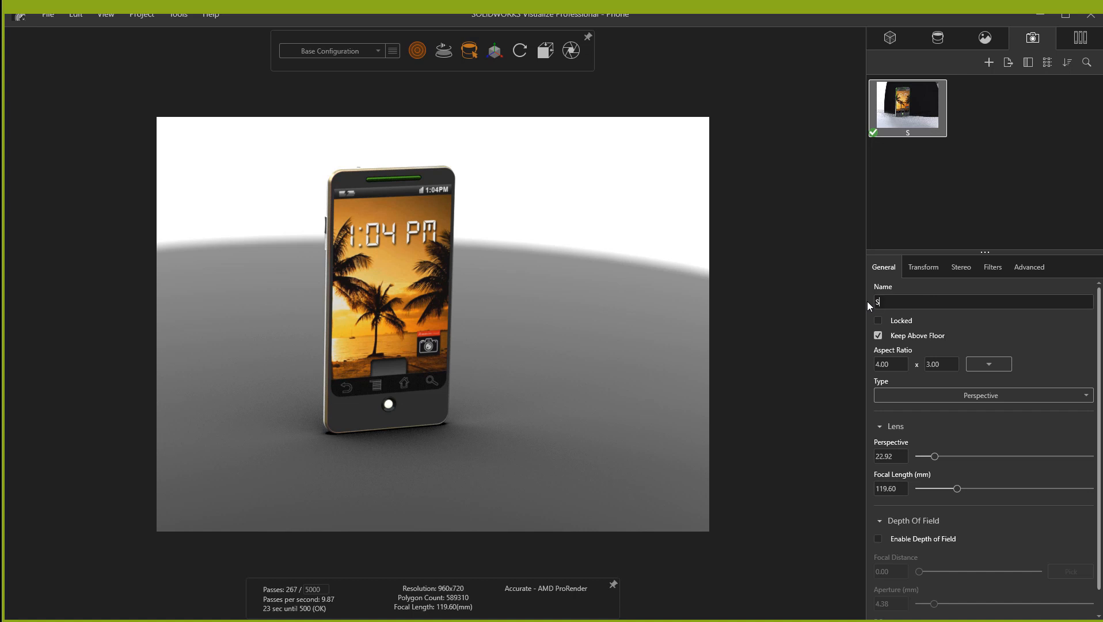
type("aNDB")
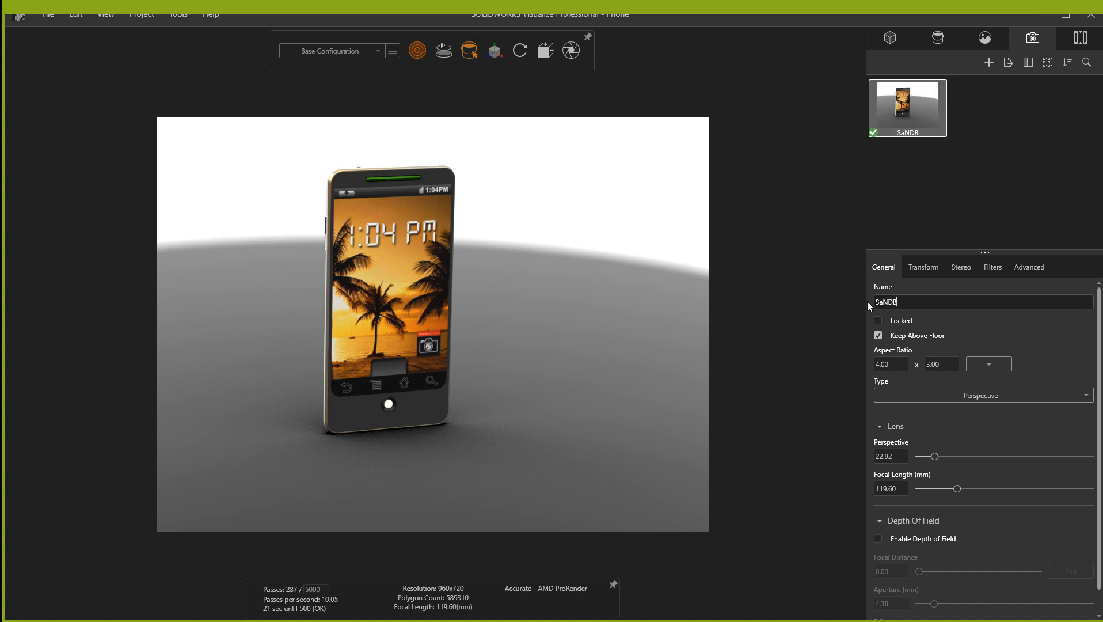
key("BackSpace")
key("BackSpace")
key("BackSpace")
type("ndbox")
left_click(978, 211)
Duplicate the Sandbox camera, and frame the phone more closely in the original Sandbox view
left_click(919, 127)
key("ctrl+v")
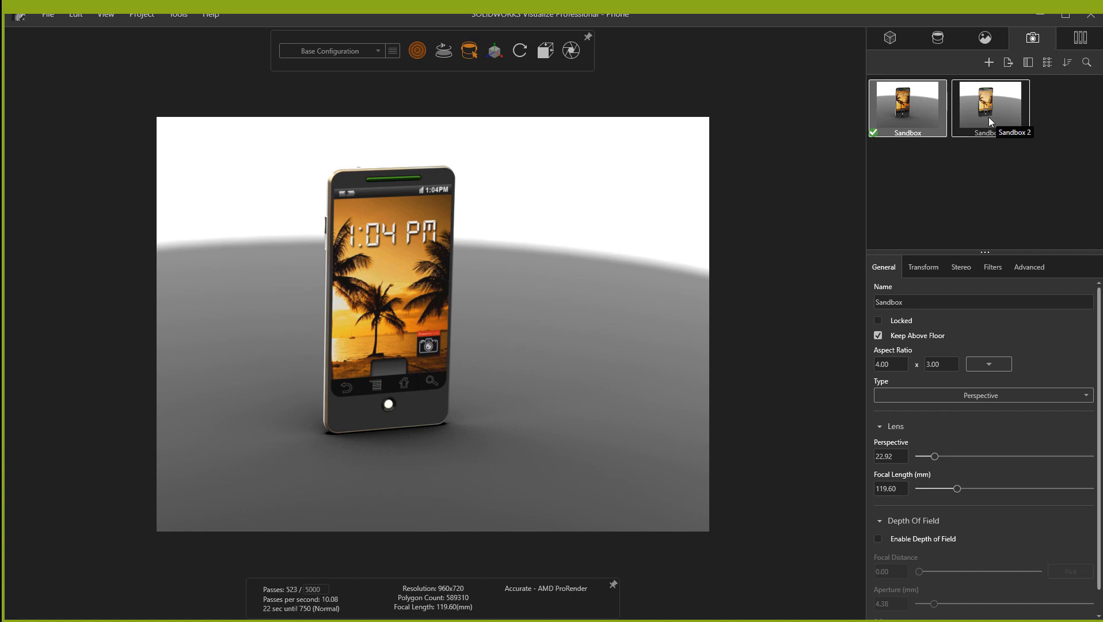
scroll(294, 292, "up", 4)
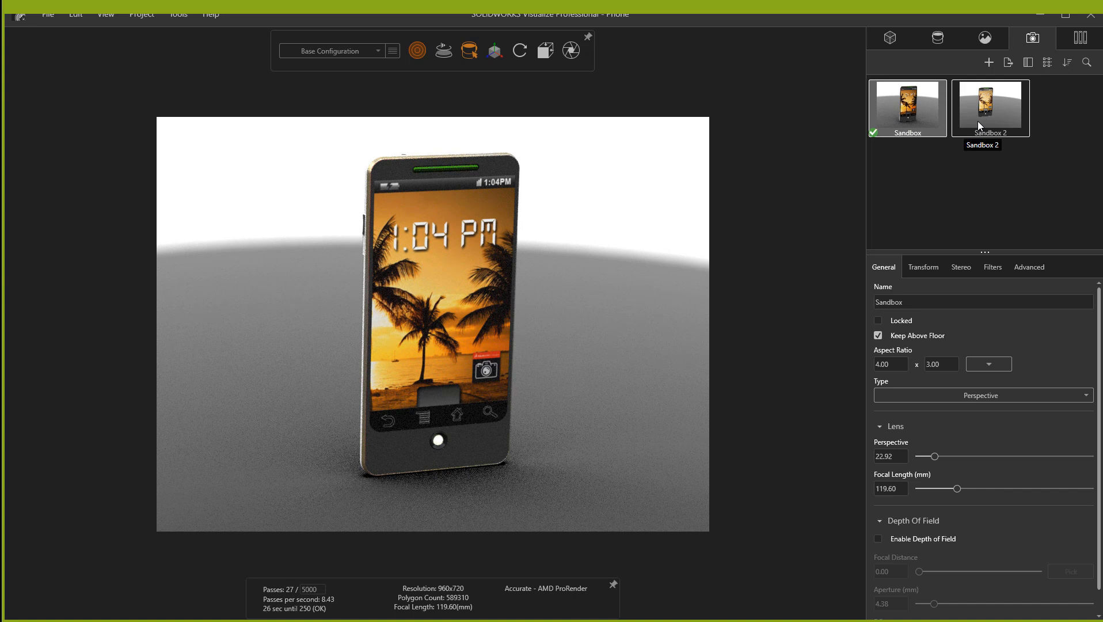
Rename the duplicated camera as P1 and make another copy of the Sandbox camera with its closer view
left_click(1008, 121)
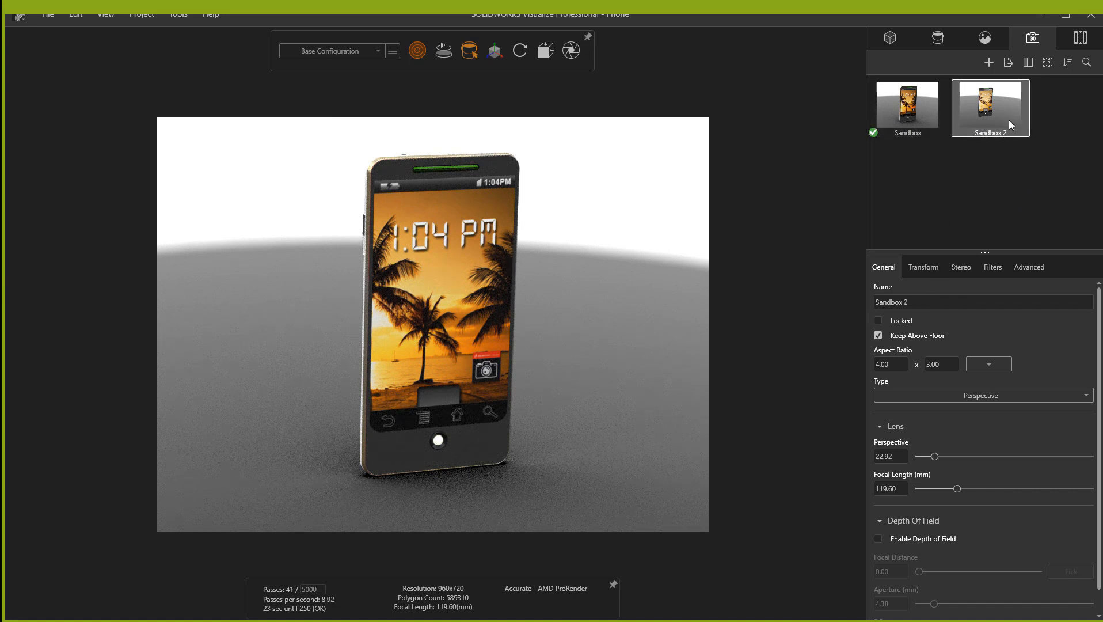
left_click(906, 299)
type("P1")
left_click(969, 162)
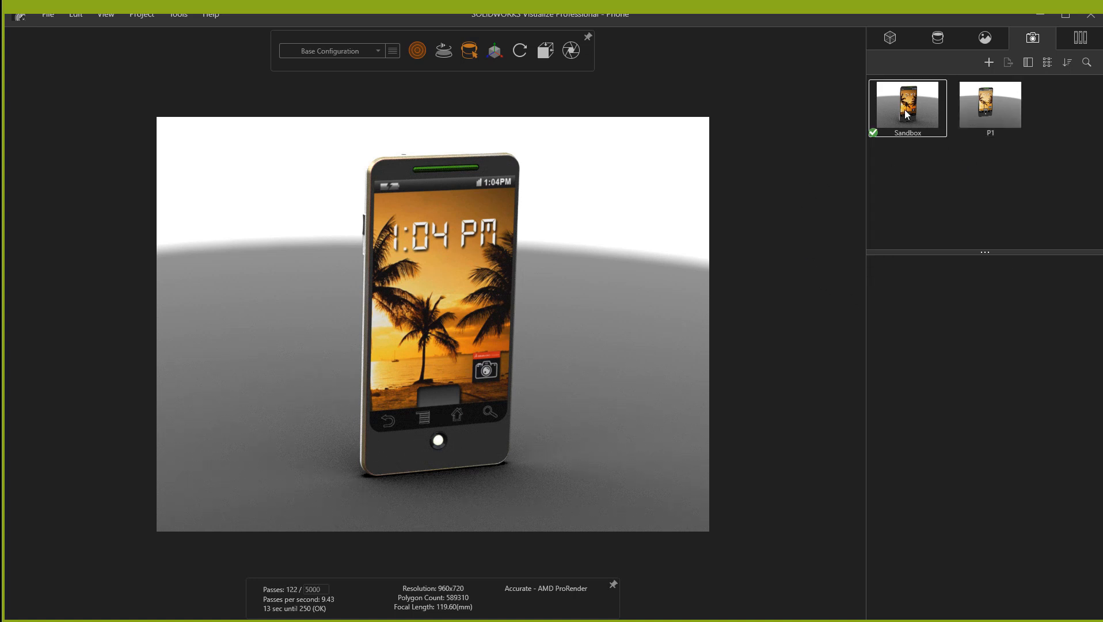
double_click(908, 193)
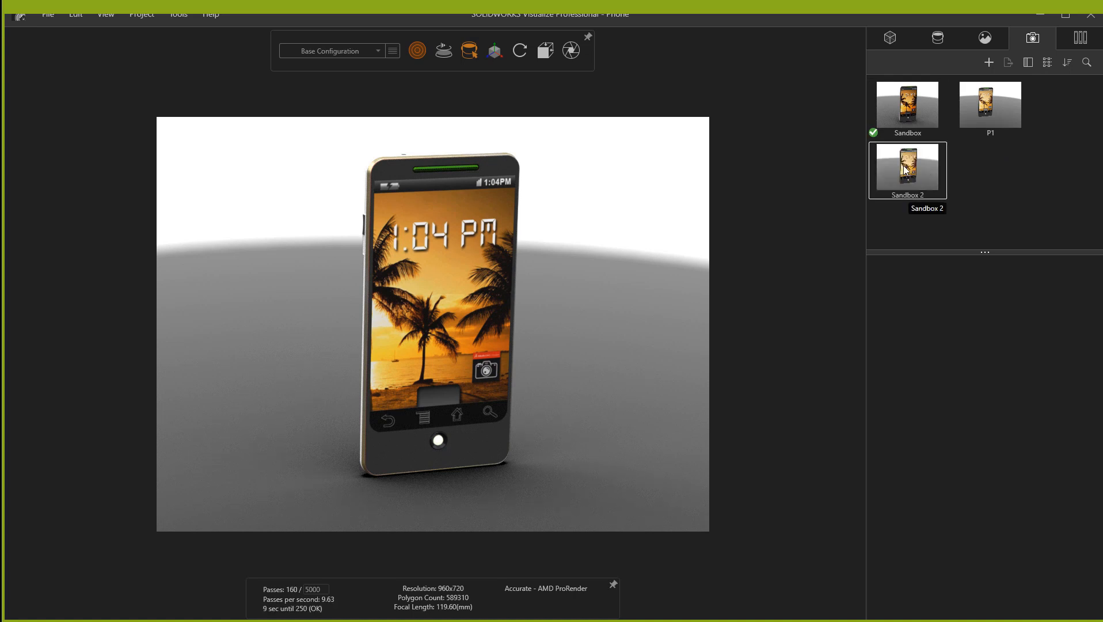
Try the front view preset on the Sandbox camera and undo the view changes
mouse_move(542, 57)
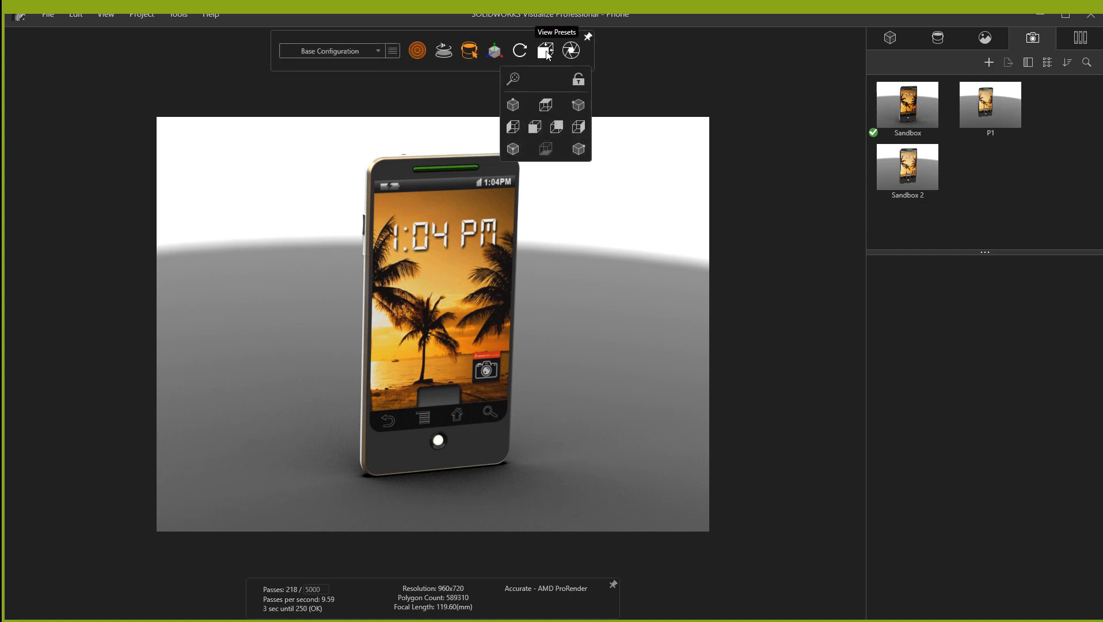
left_click(536, 129)
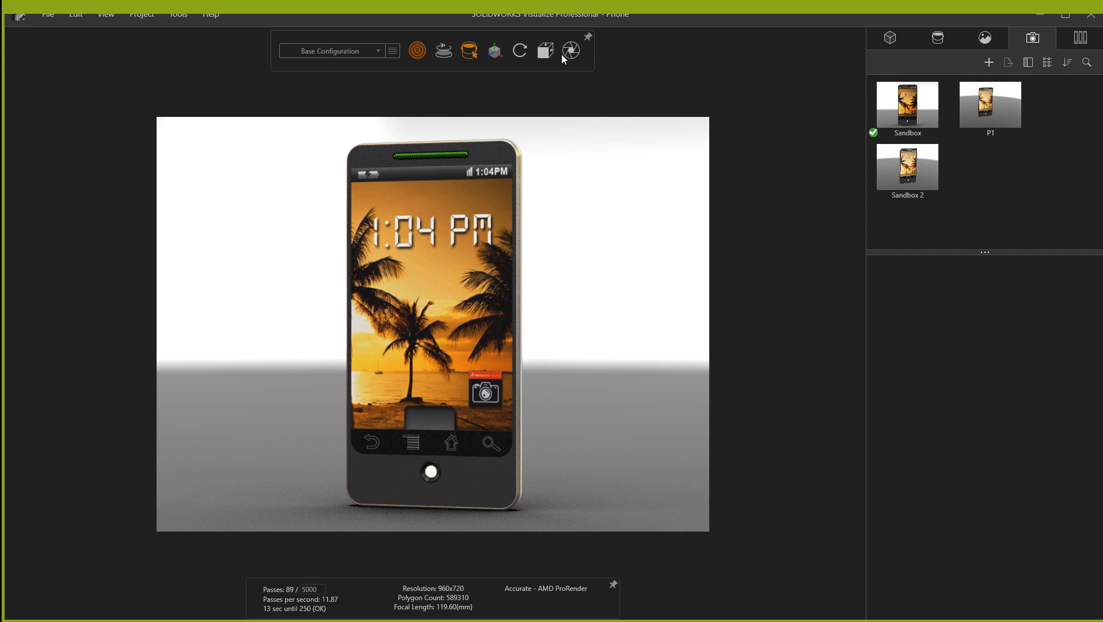
key("ctrl+z")
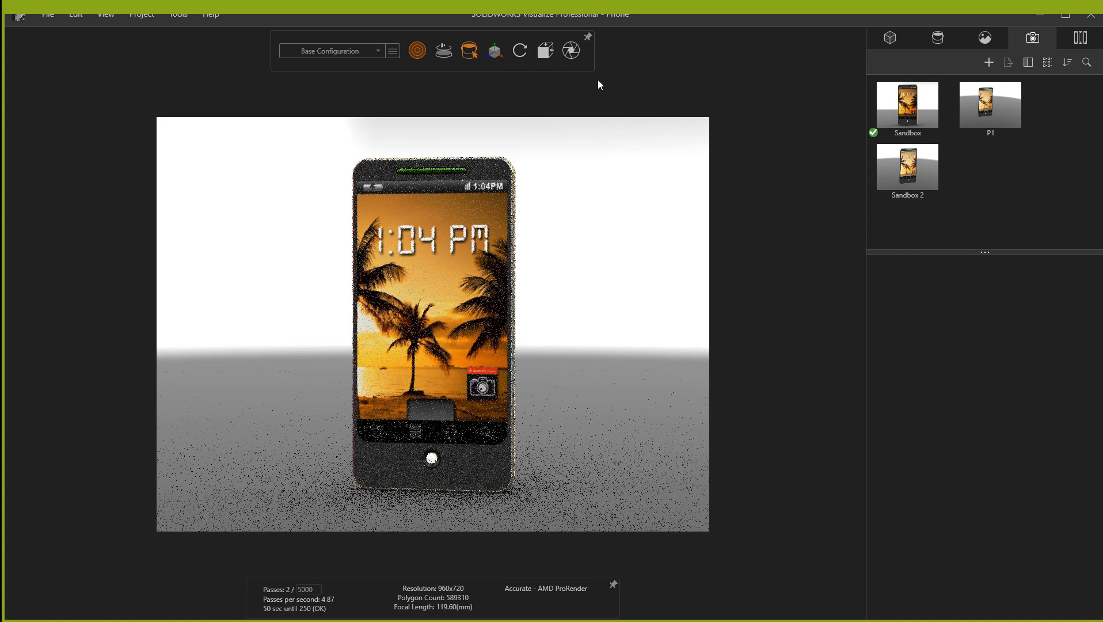
key("ctrl+z")
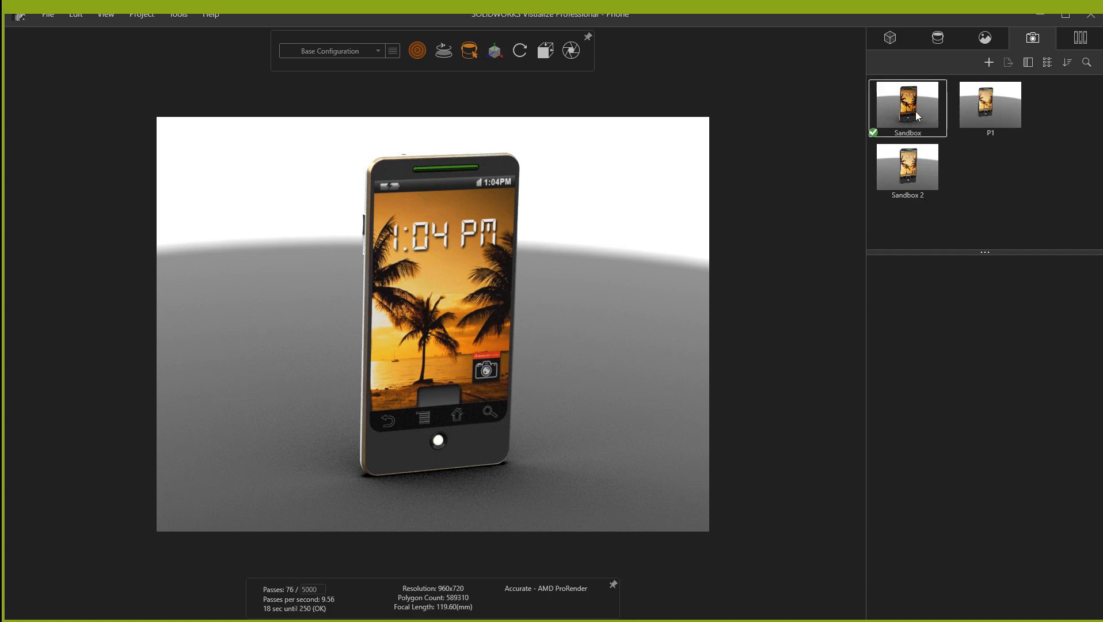
Activate the Sandbox 2 camera
double_click(912, 174)
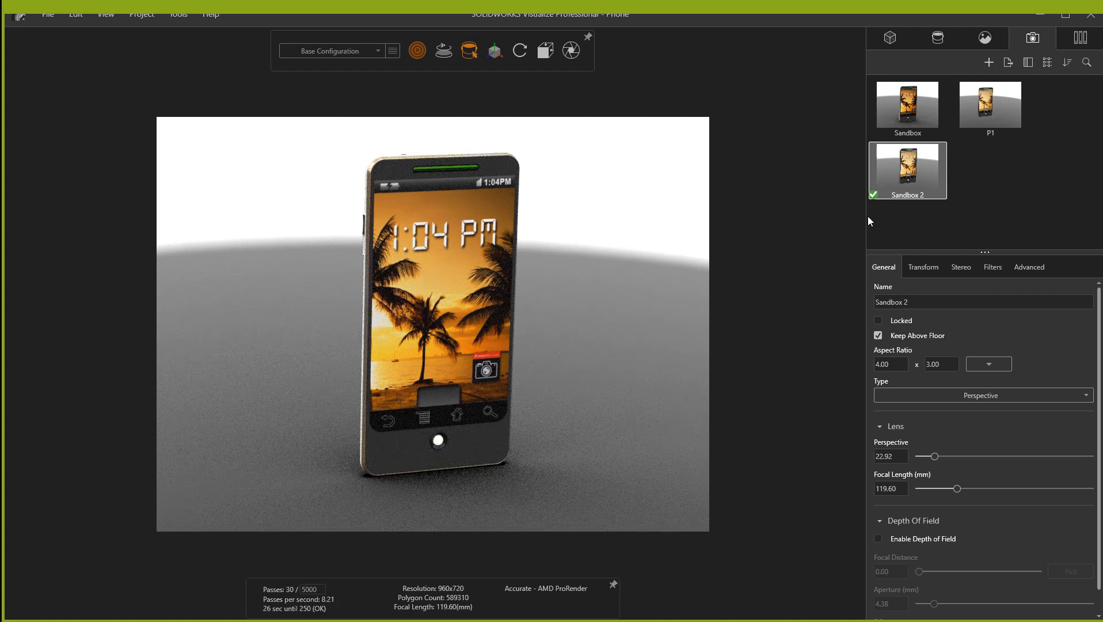
Apply the front view preset to the Sandbox 2 camera and rename the camera as F
left_click(546, 53)
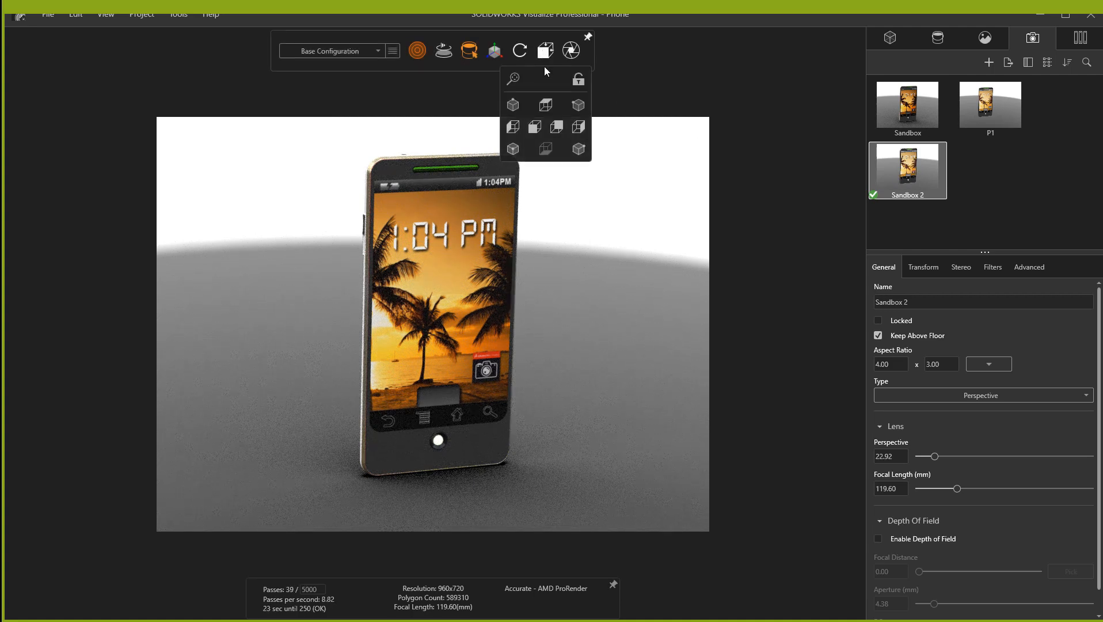
left_click(534, 128)
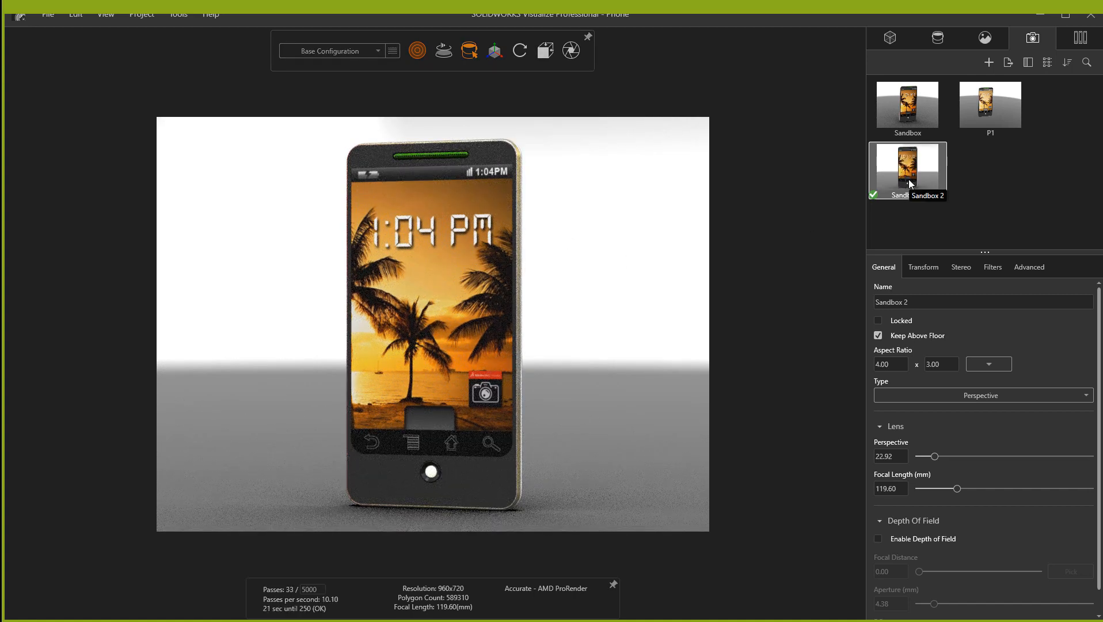
left_click(1003, 181)
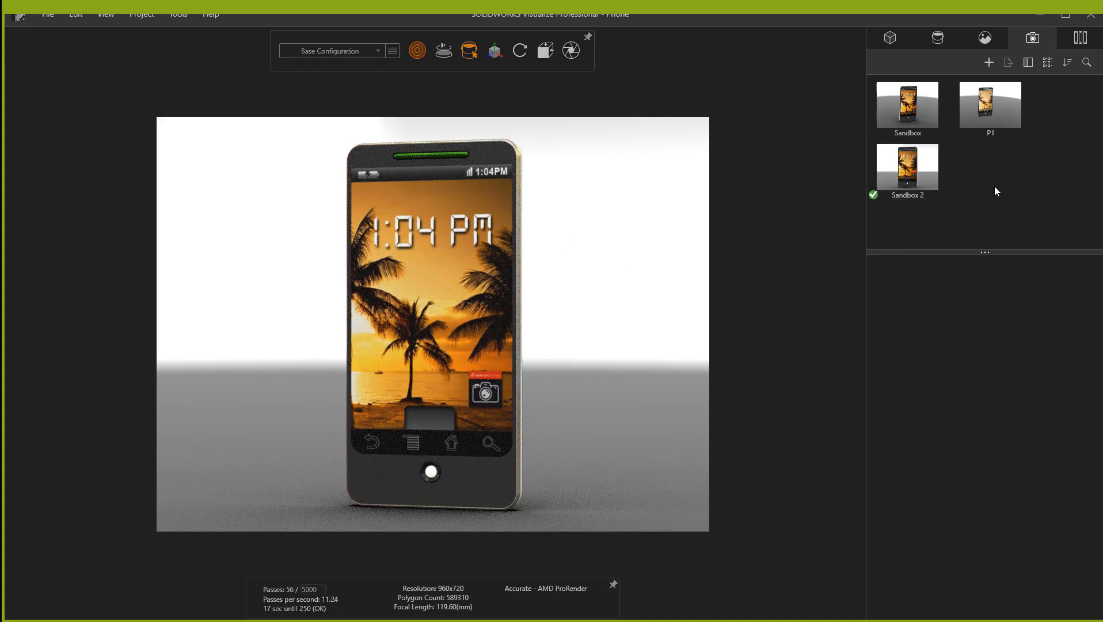
left_click(912, 172)
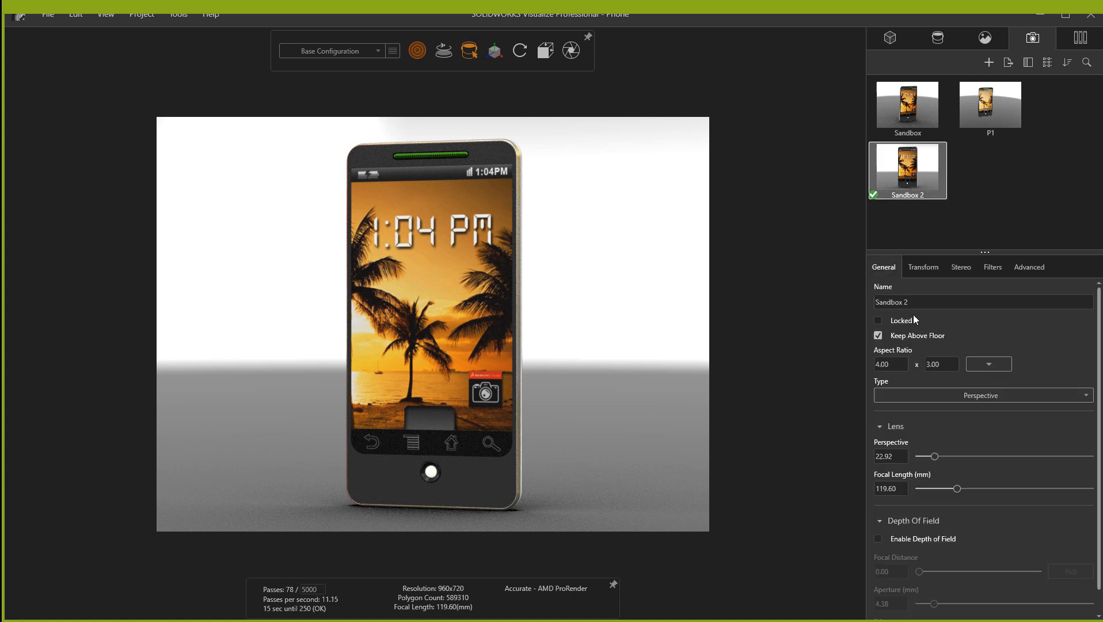
type("F")
left_click(1044, 174)
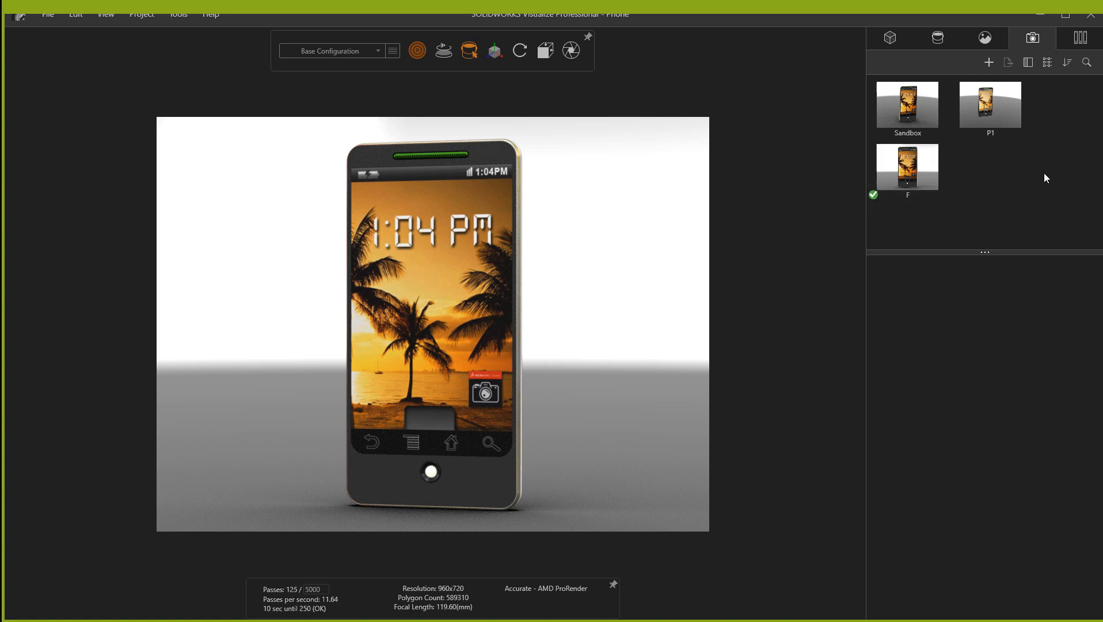
Paste another copy of the Sandbox camera and rename it as R
key("ctrl+v")
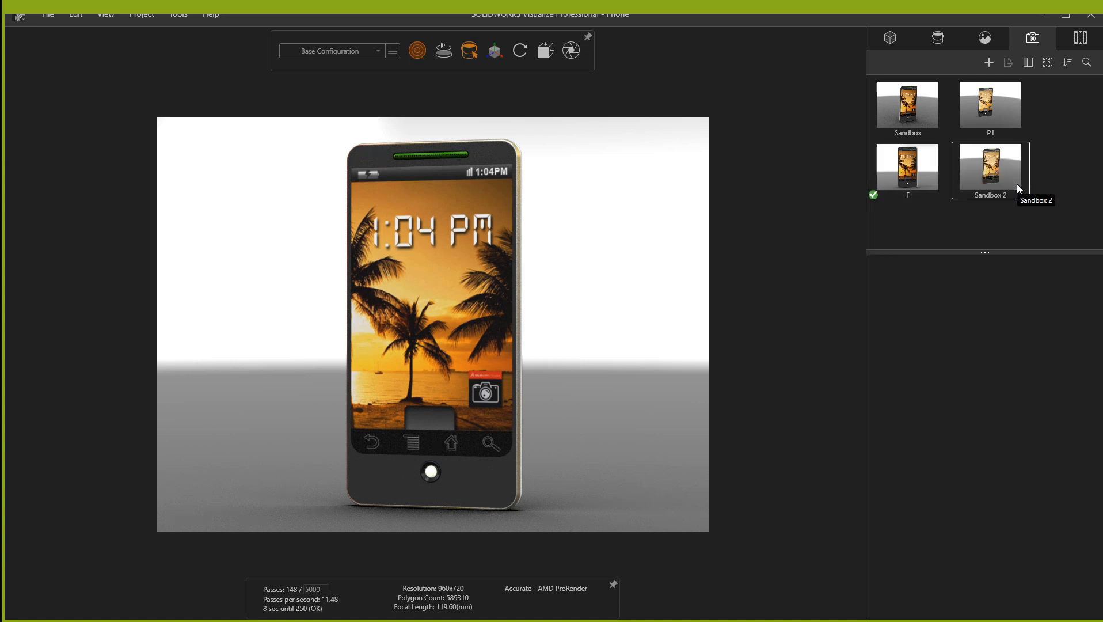
left_click(1008, 183)
left_click_drag(915, 302, 830, 318)
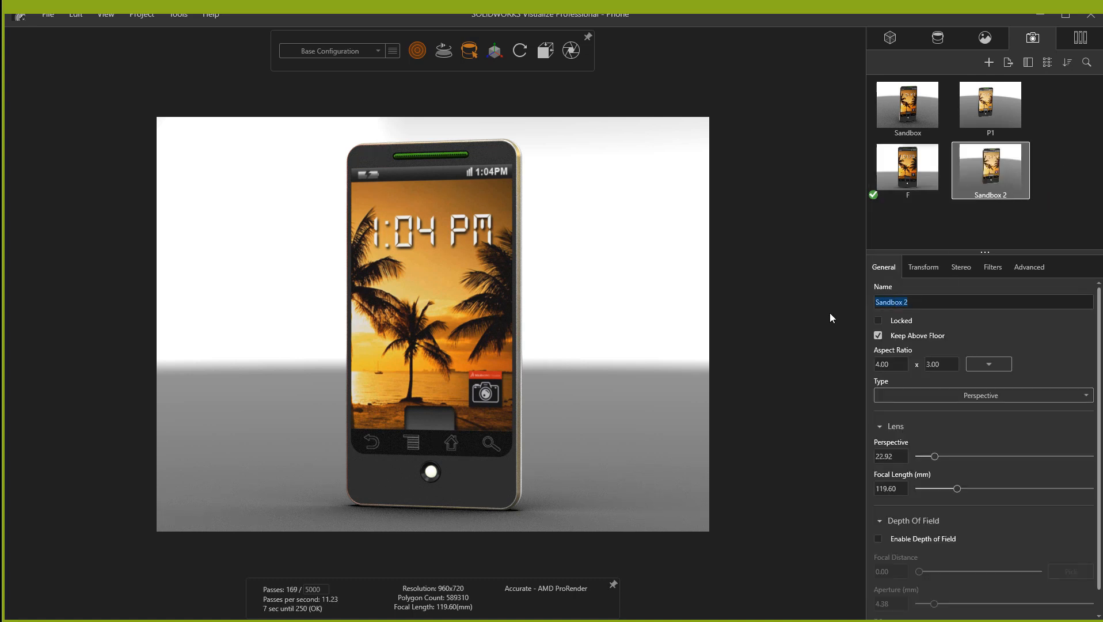
type("r")
key("BackSpace")
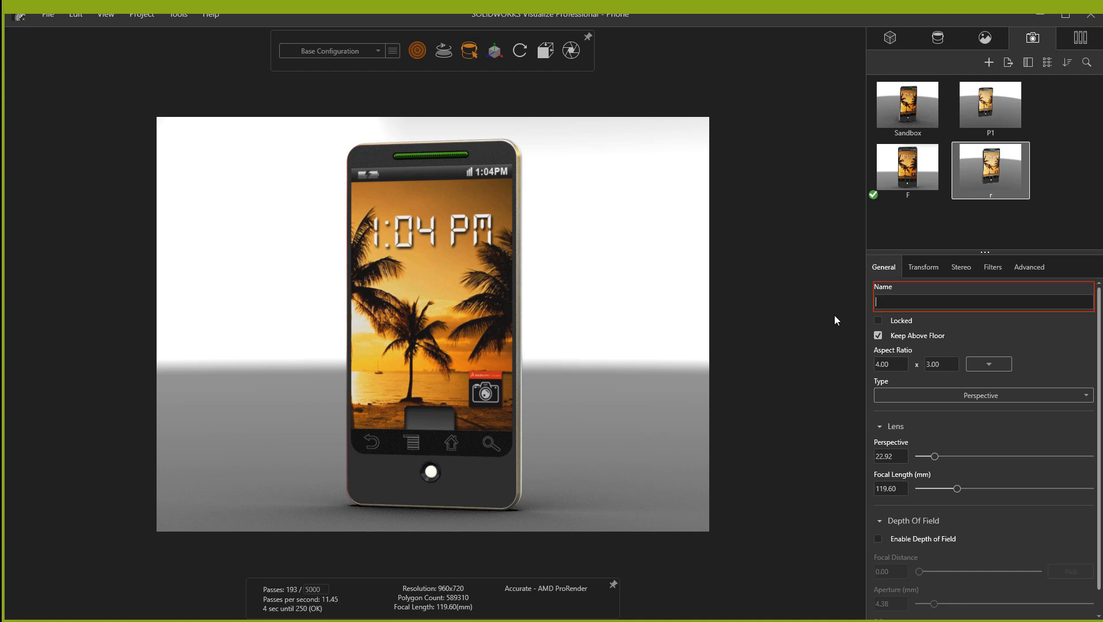
type("R")
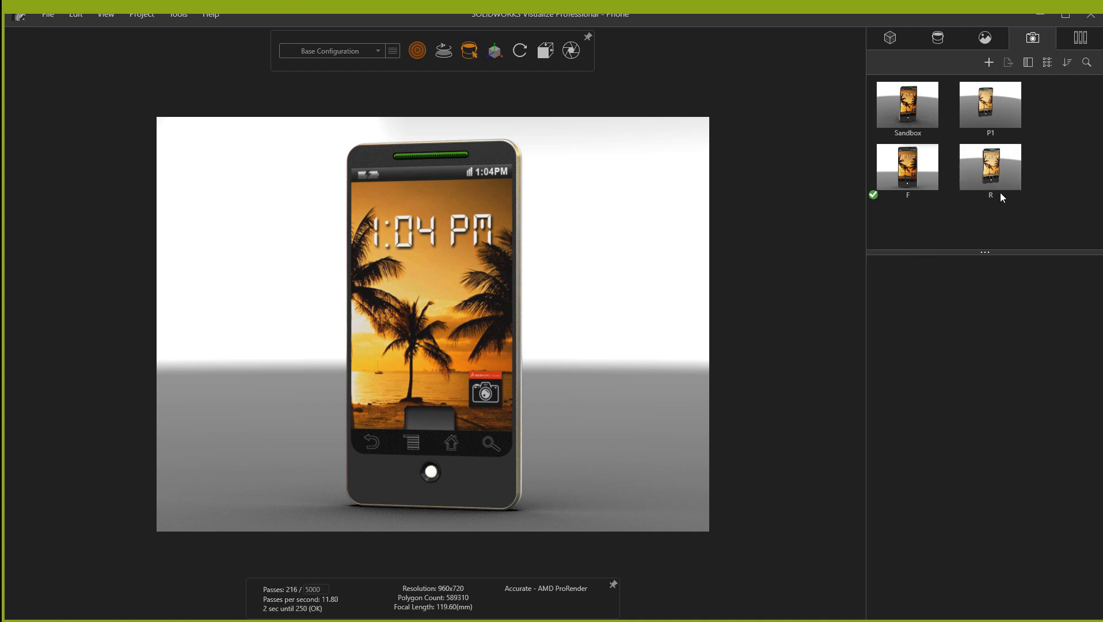
Activate the R camera and apply the right view preset to it
double_click(1006, 170)
left_click(545, 51)
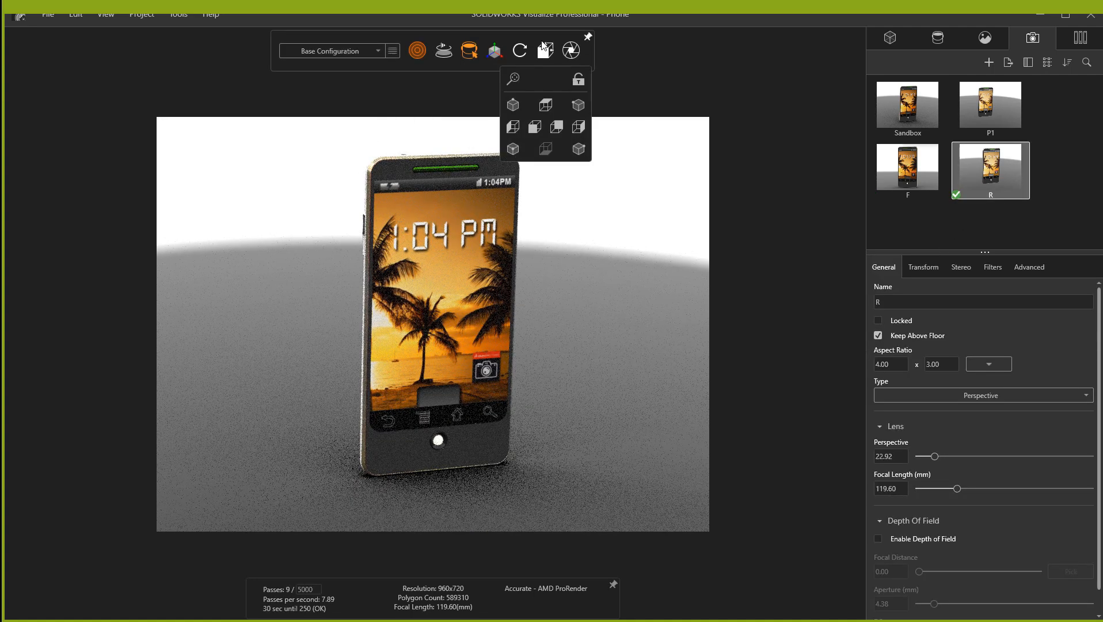
left_click(578, 127)
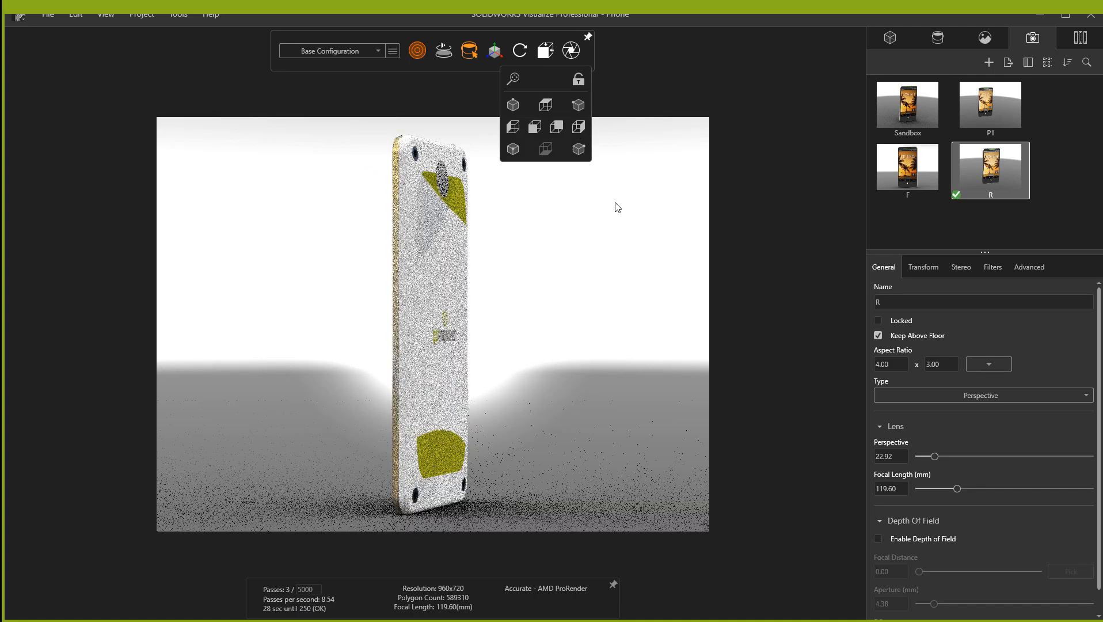
left_click(985, 224)
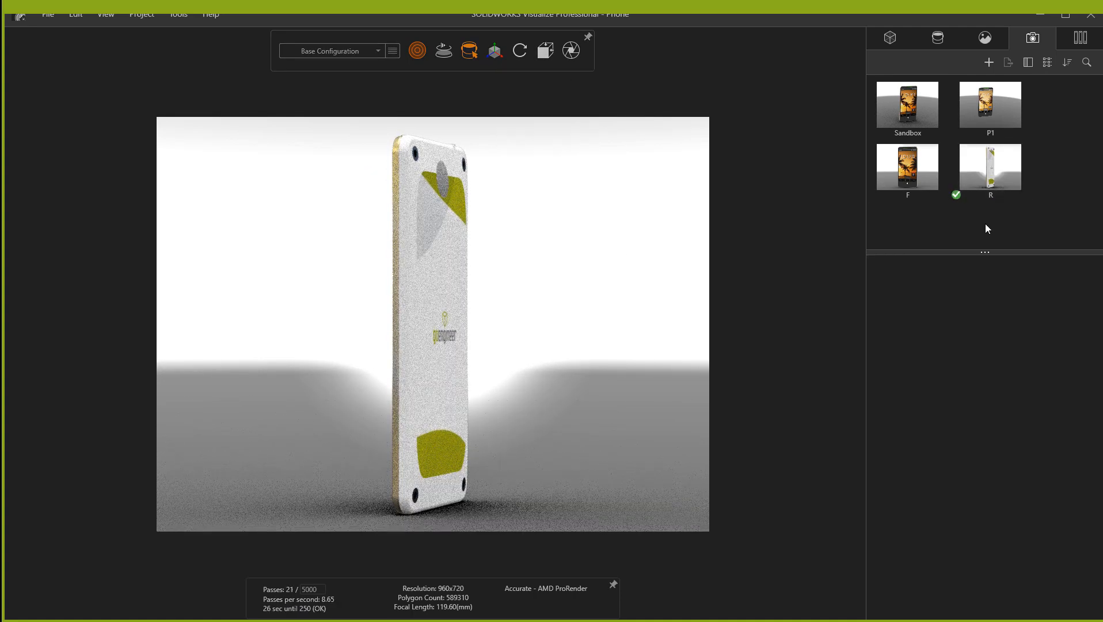
Paste another copy of the Sandbox camera, activate it and rename it as T
key("ctrl+v")
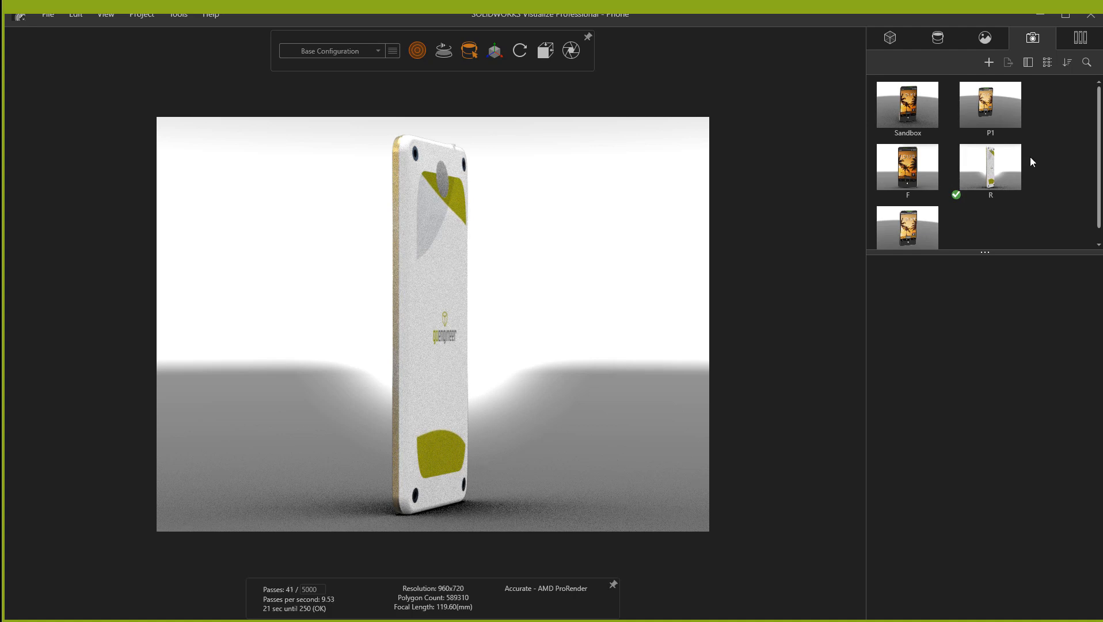
scroll(1043, 141, "down", 1)
left_click(922, 244)
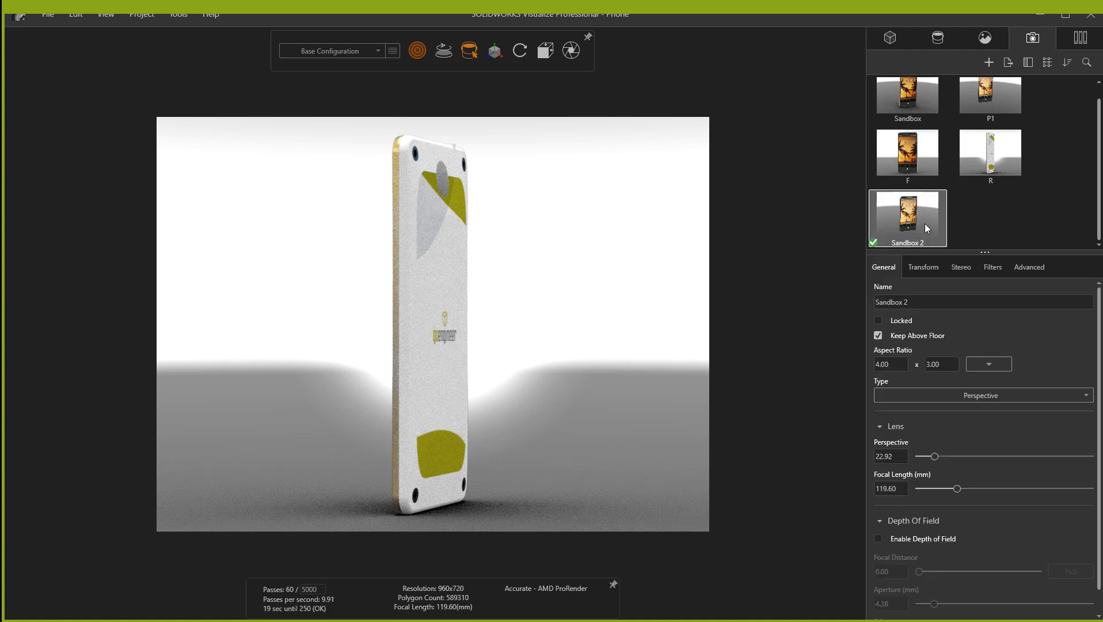
left_click_drag(915, 302, 862, 300)
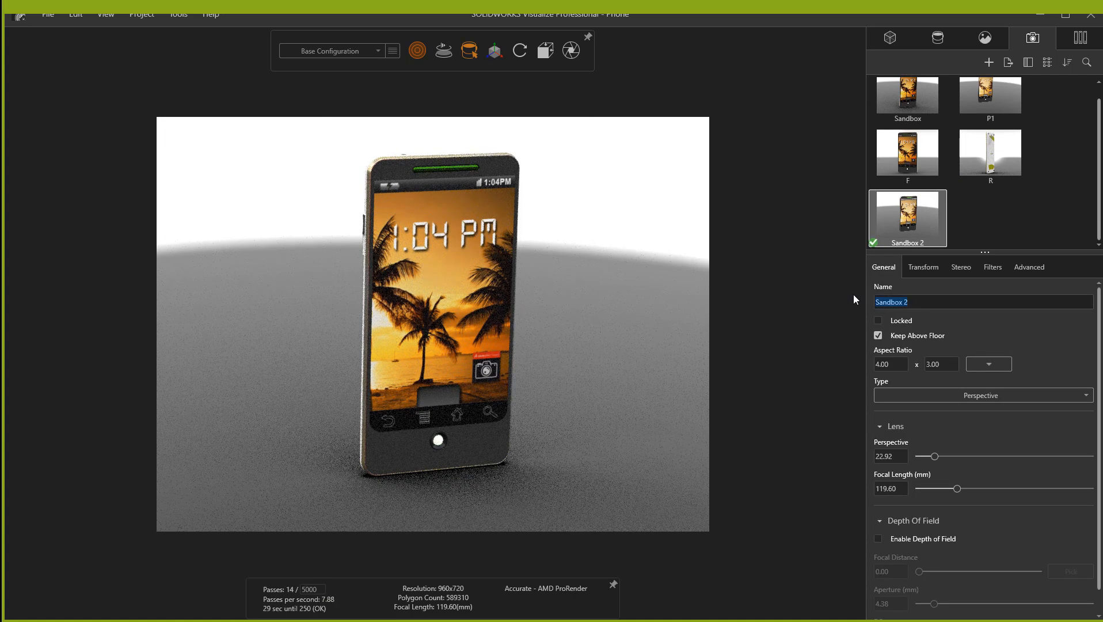
type("T")
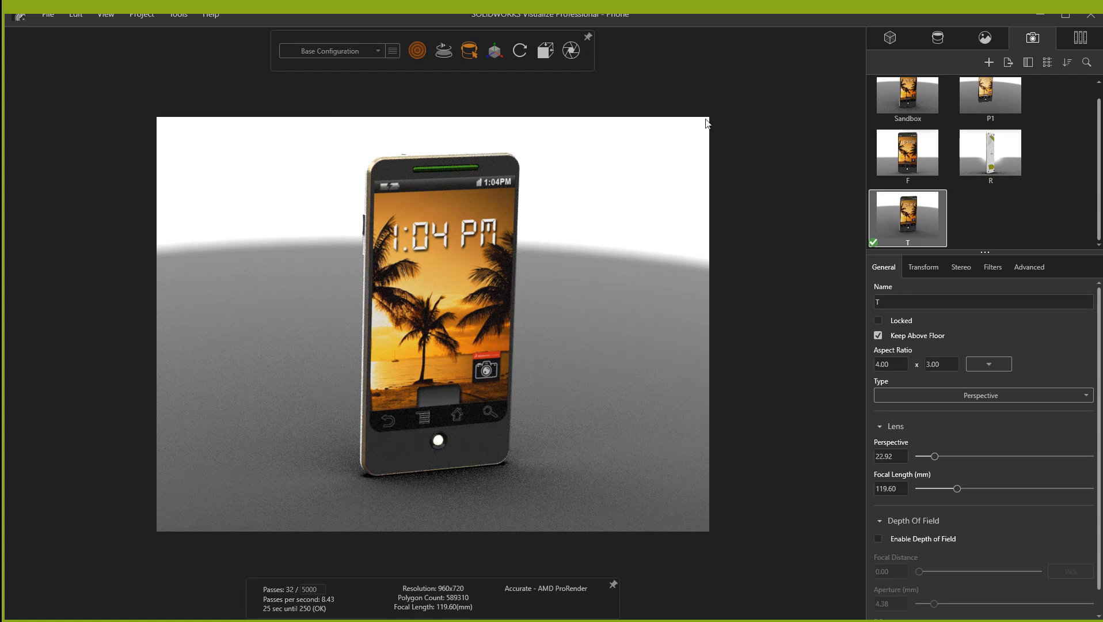
Apply the top view preset to the T camera
left_click(545, 51)
left_click(545, 105)
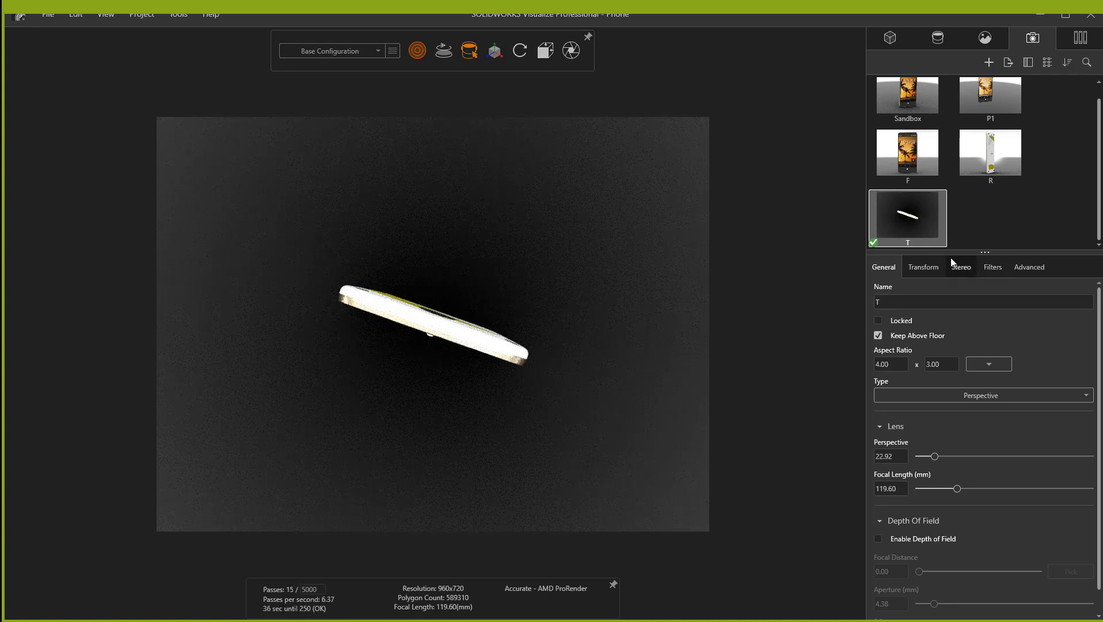
left_click(973, 232)
Paste one more copy of the Sandbox camera, activate it and rename it as Iso
key("ctrl+v")
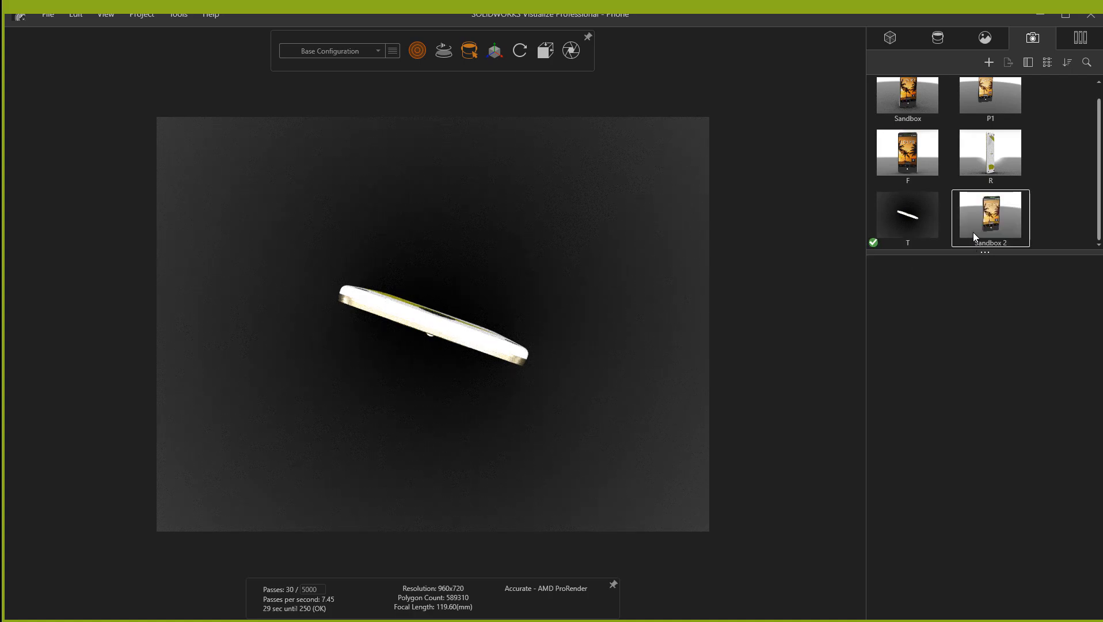
double_click(1001, 203)
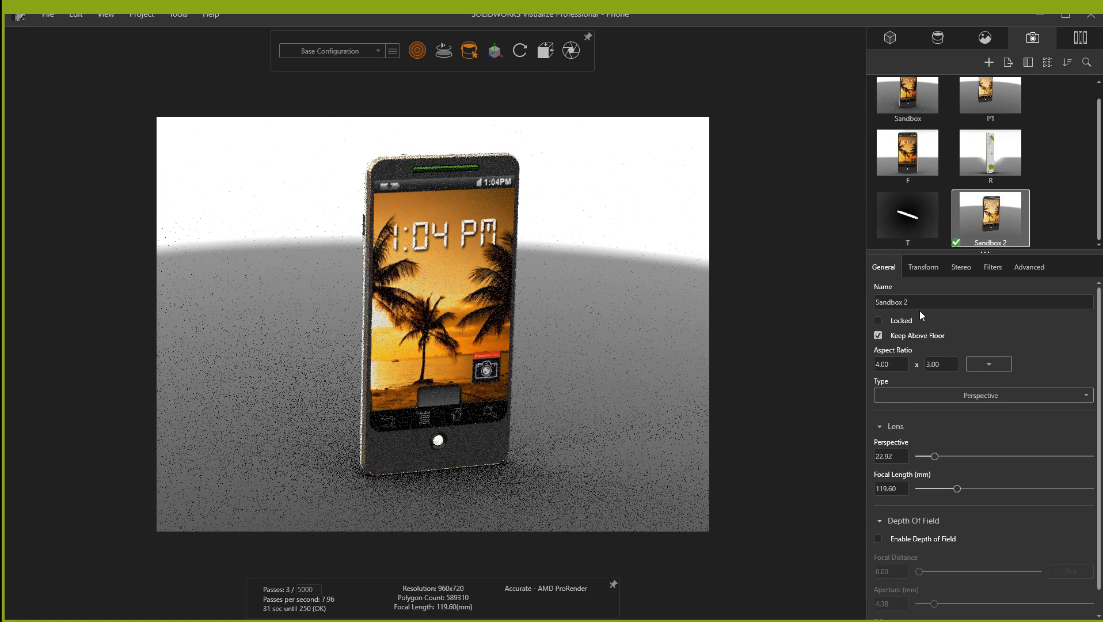
key("ctrl+a")
type("I")
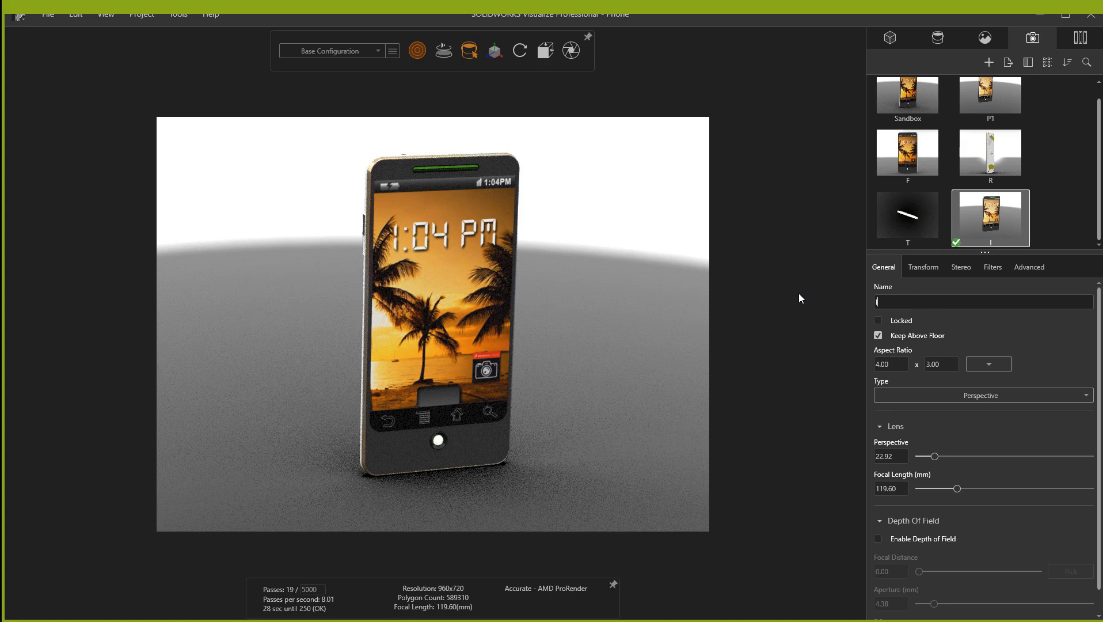
type("so")
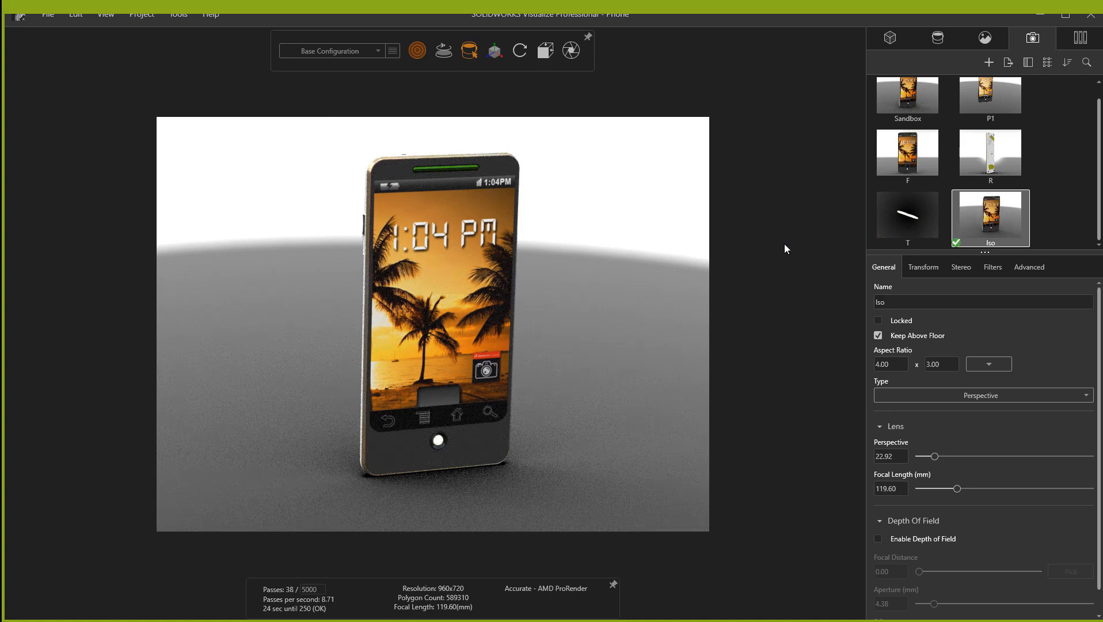
Apply an isometric view preset to the Iso camera and enlarge the camera list to show all cameras
left_click(545, 51)
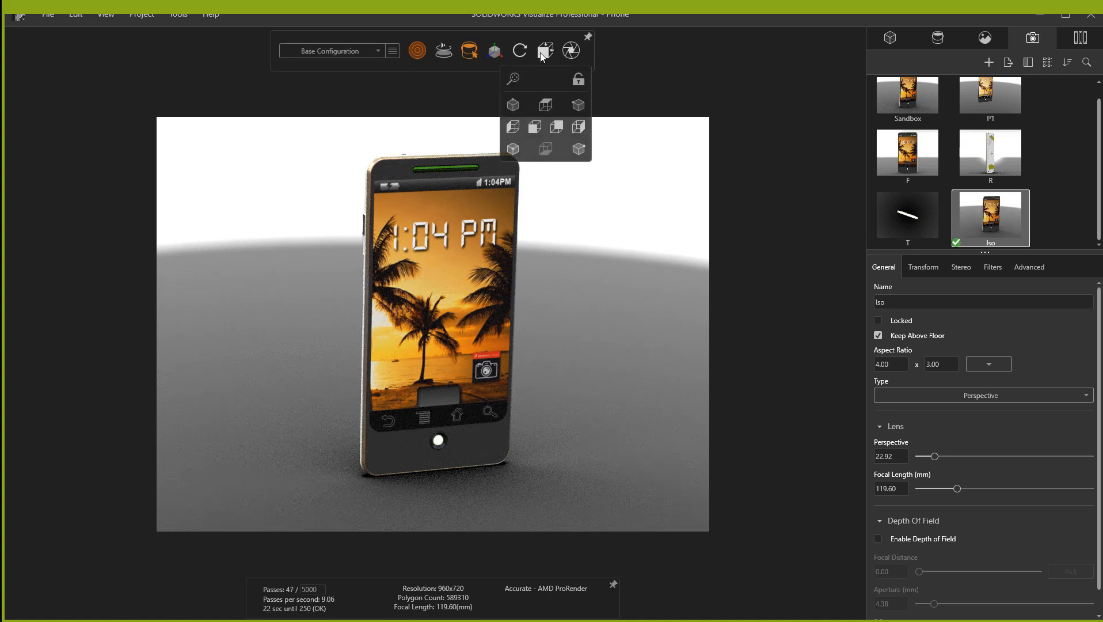
left_click(577, 104)
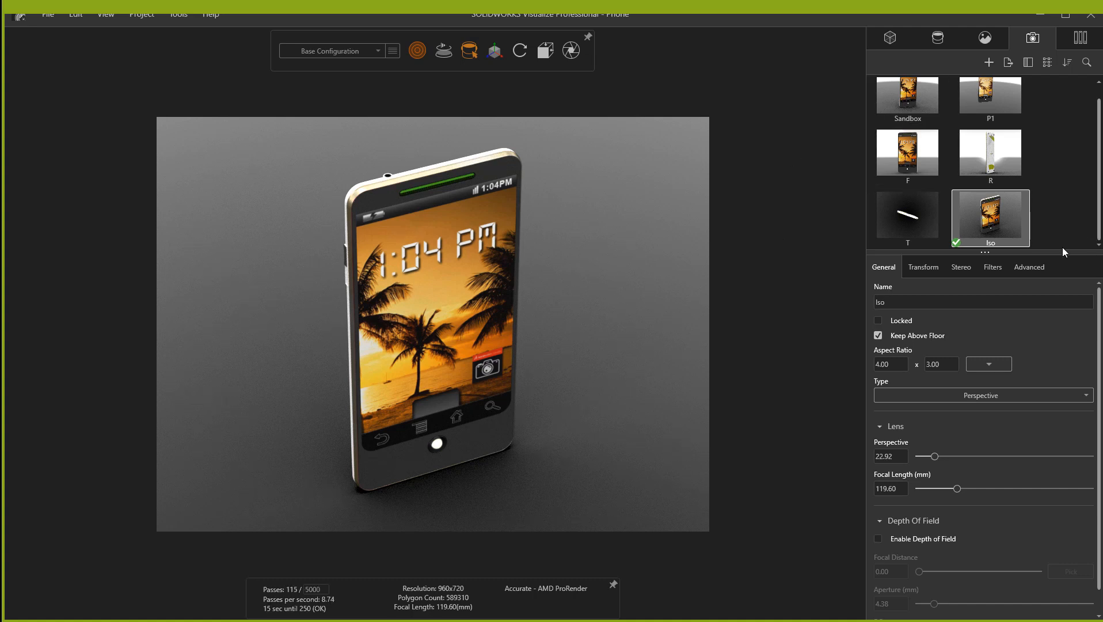
left_click_drag(1058, 252, 1068, 340)
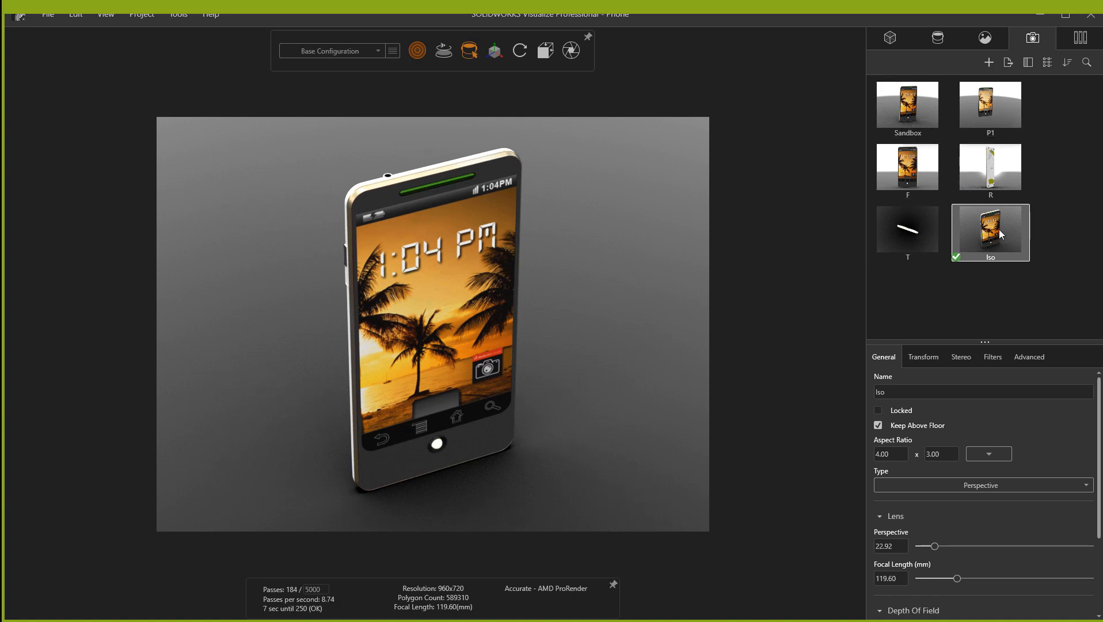
left_click(1057, 257)
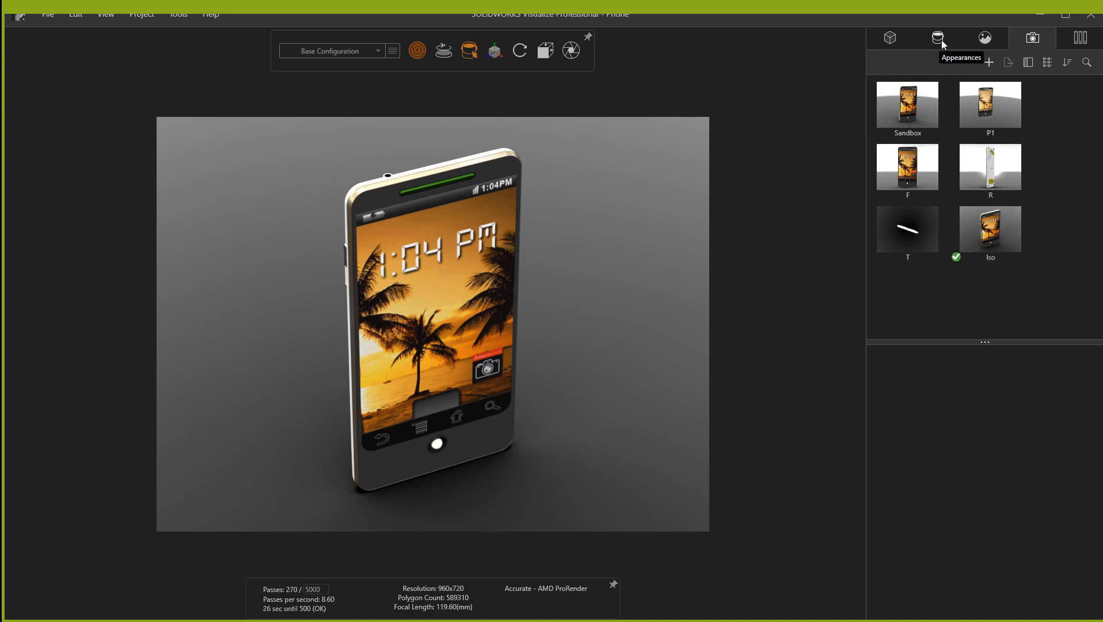
Delete the Phone model from the project
left_click(983, 41)
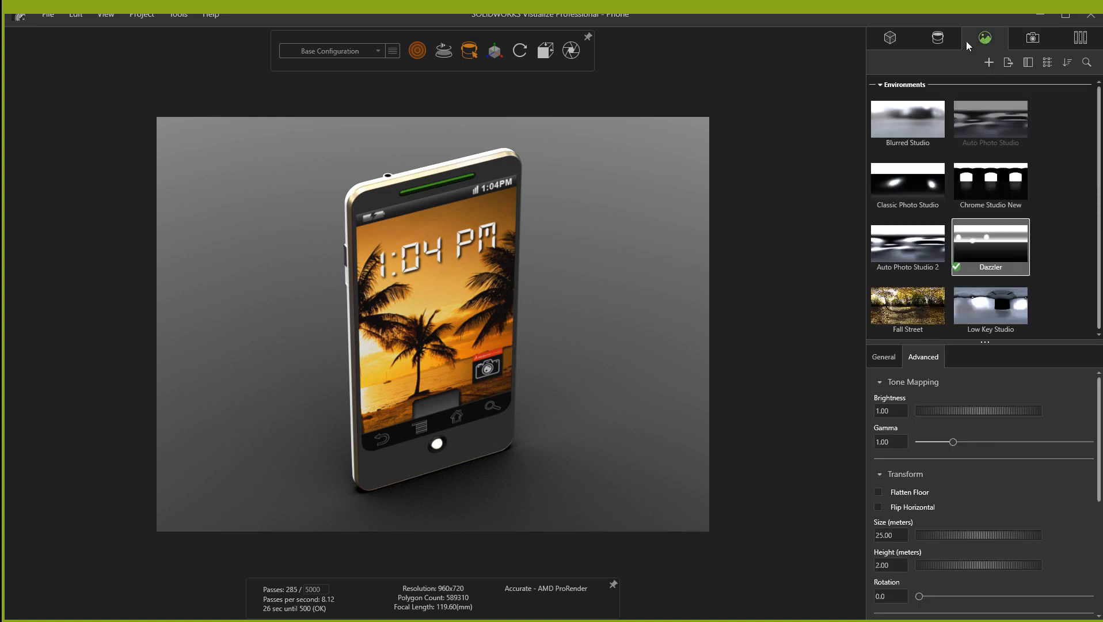
left_click(948, 40)
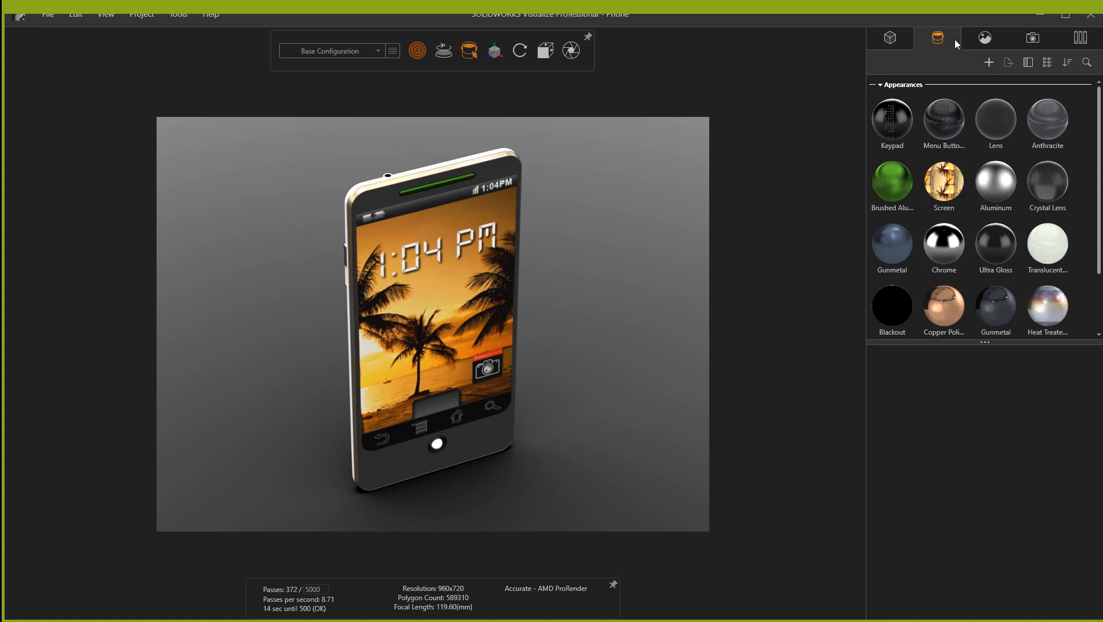
left_click(882, 32)
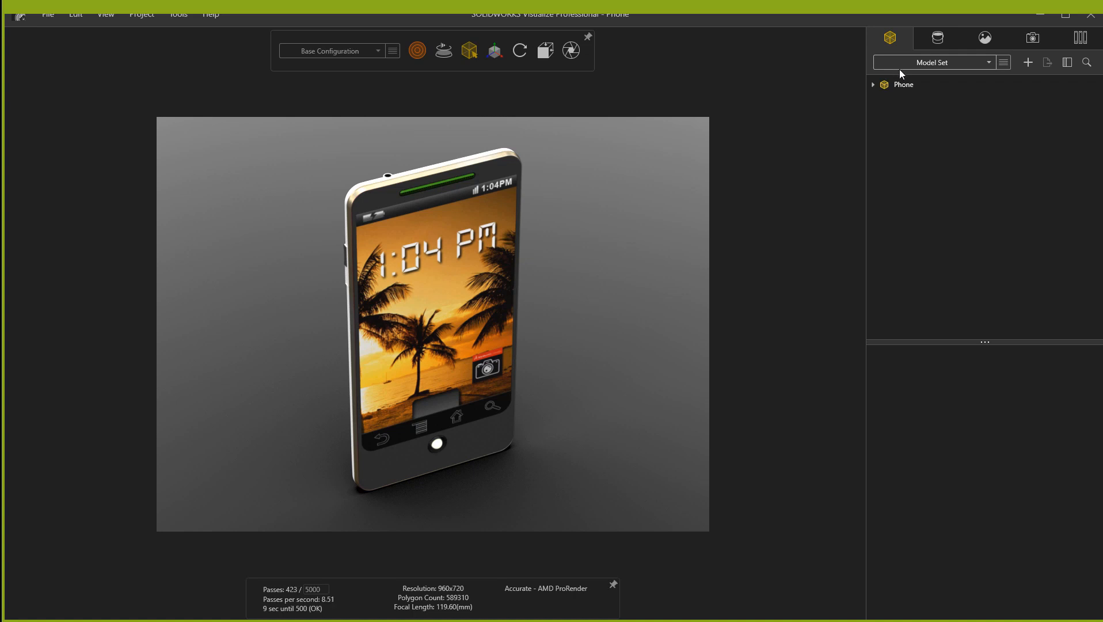
mouse_move(906, 86)
right_click(897, 86)
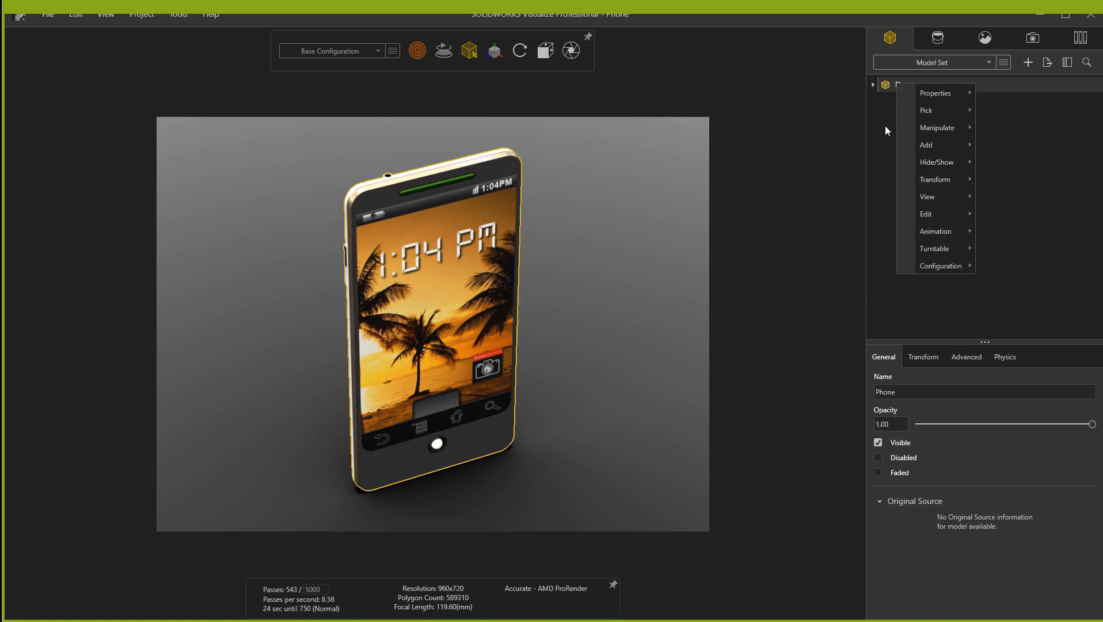
mouse_move(948, 212)
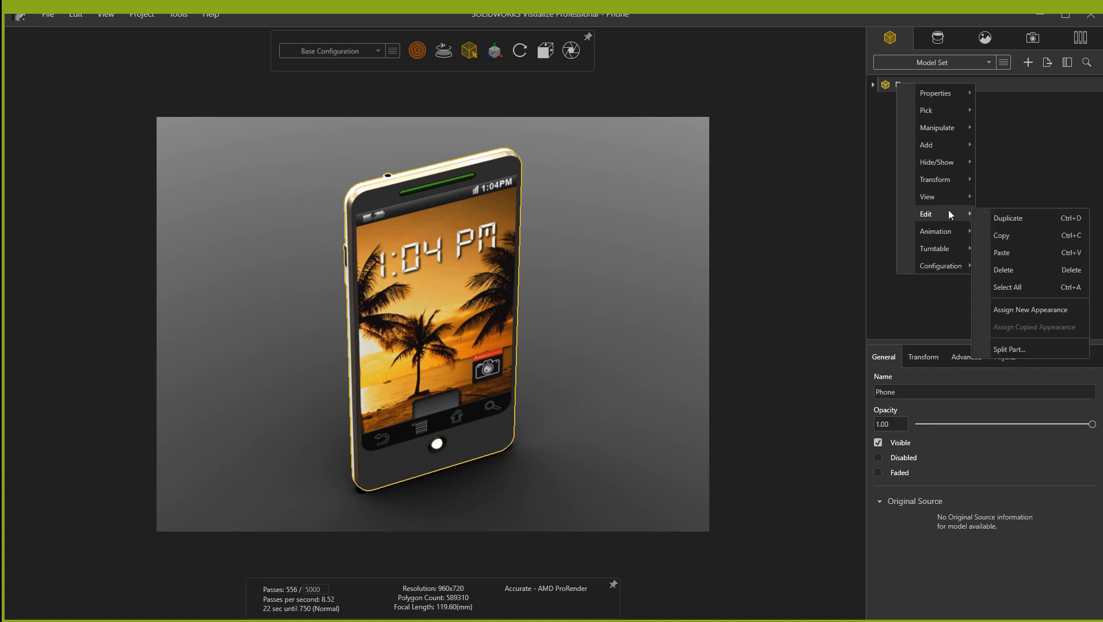
left_click(1029, 268)
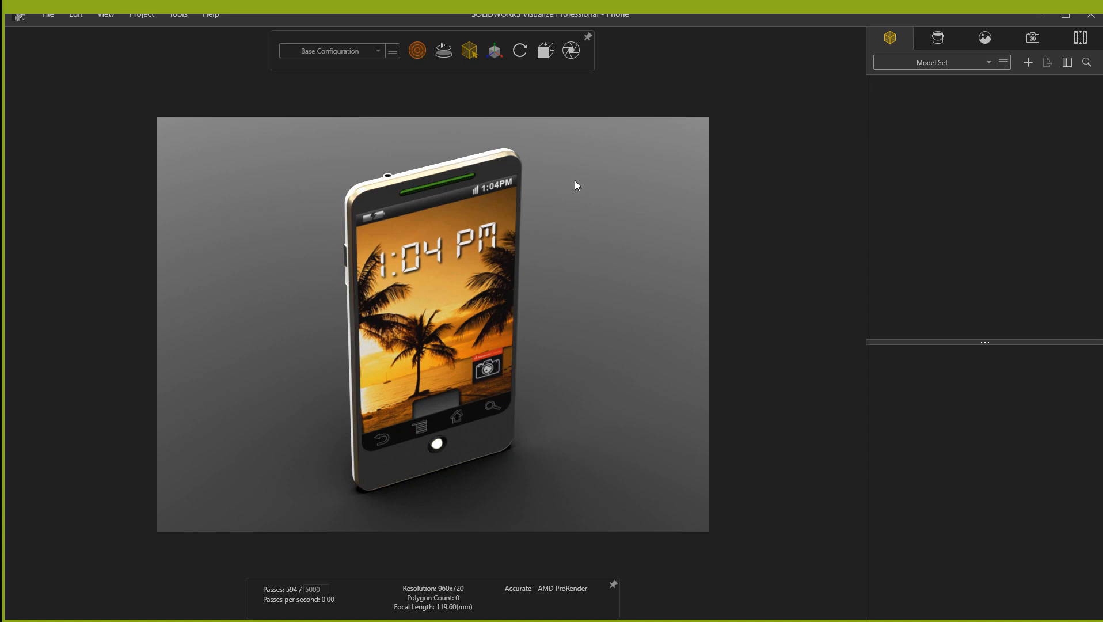
Check which models, appearances and decals remain in the project without the phone model
left_click(941, 42)
left_click(882, 39)
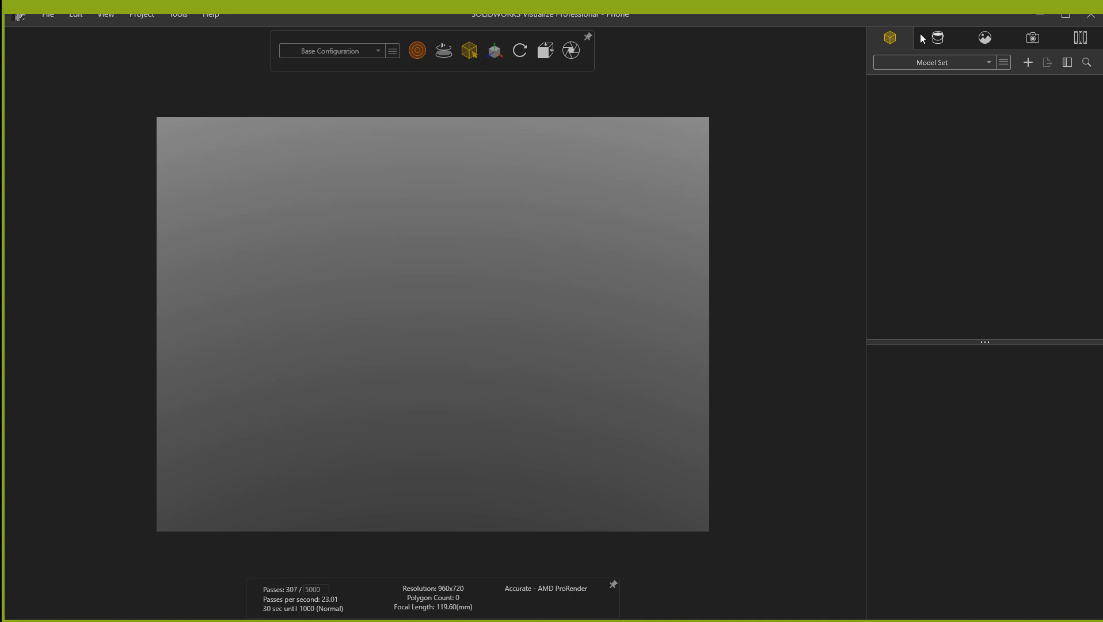
left_click(938, 39)
scroll(974, 205, "down", 1)
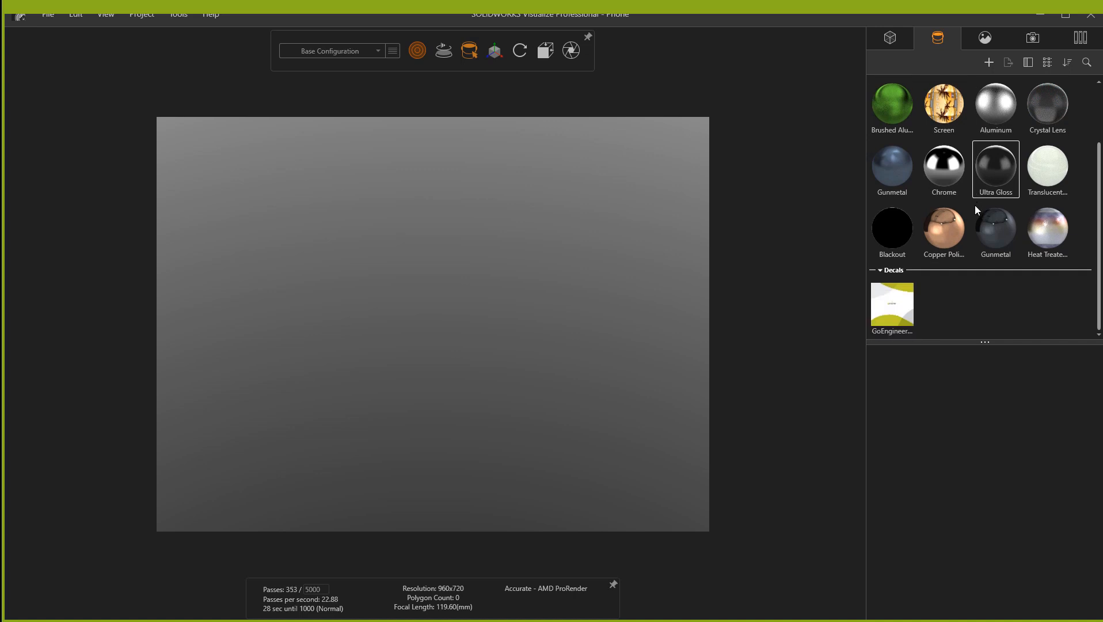
scroll(972, 196, "up", 1)
scroll(894, 120, "down", 1)
scroll(897, 113, "up", 1)
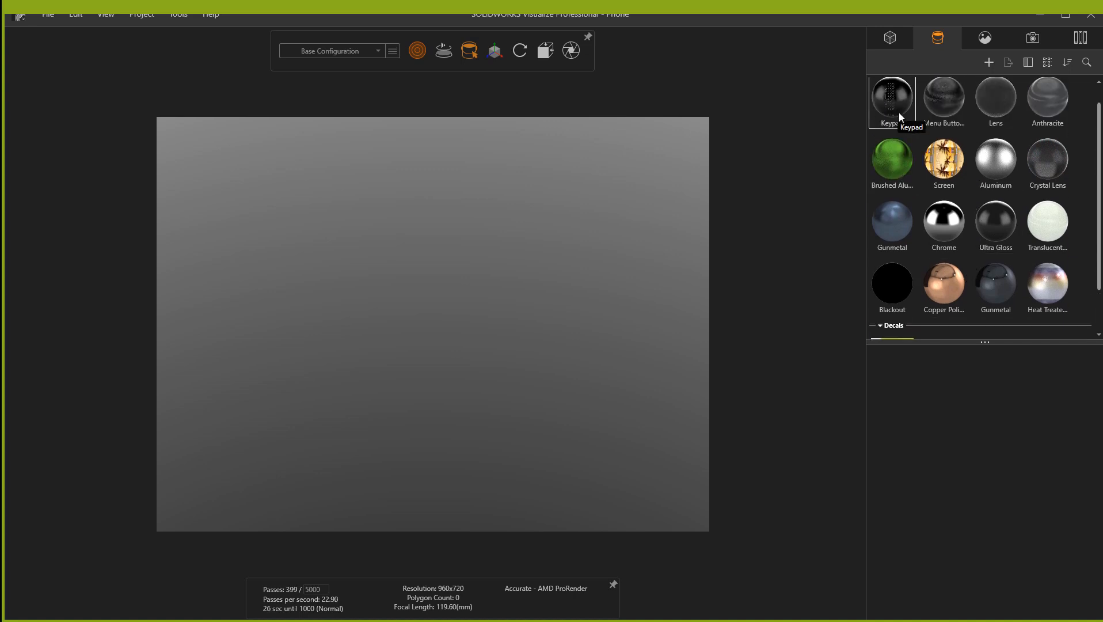
scroll(899, 118, "down", 2)
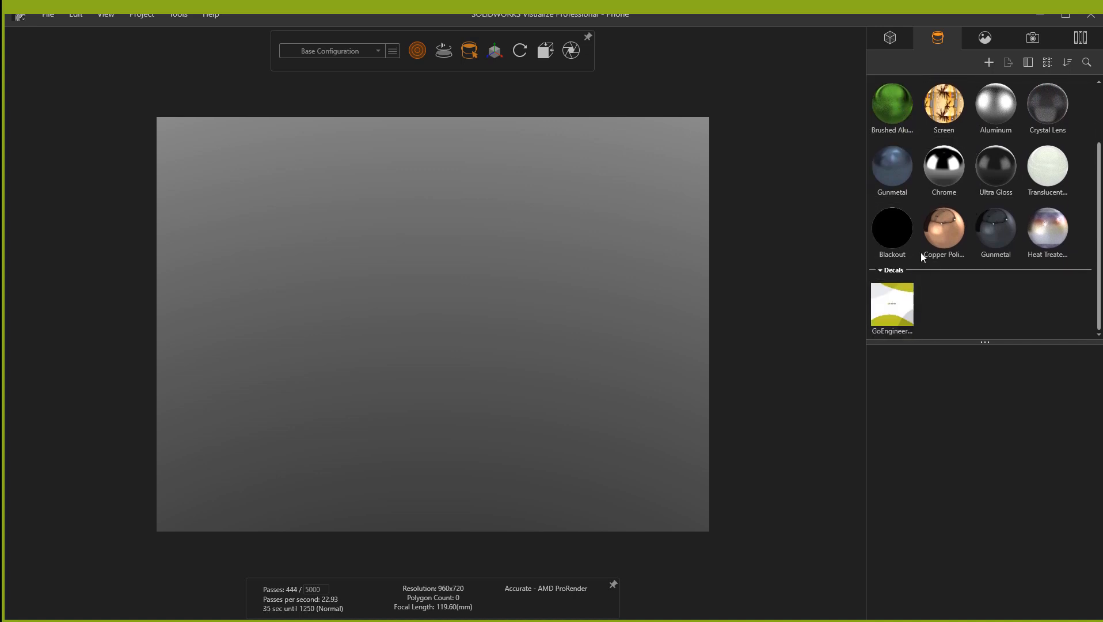
Check which environments and lights remain in the project without the phone model
left_click(986, 40)
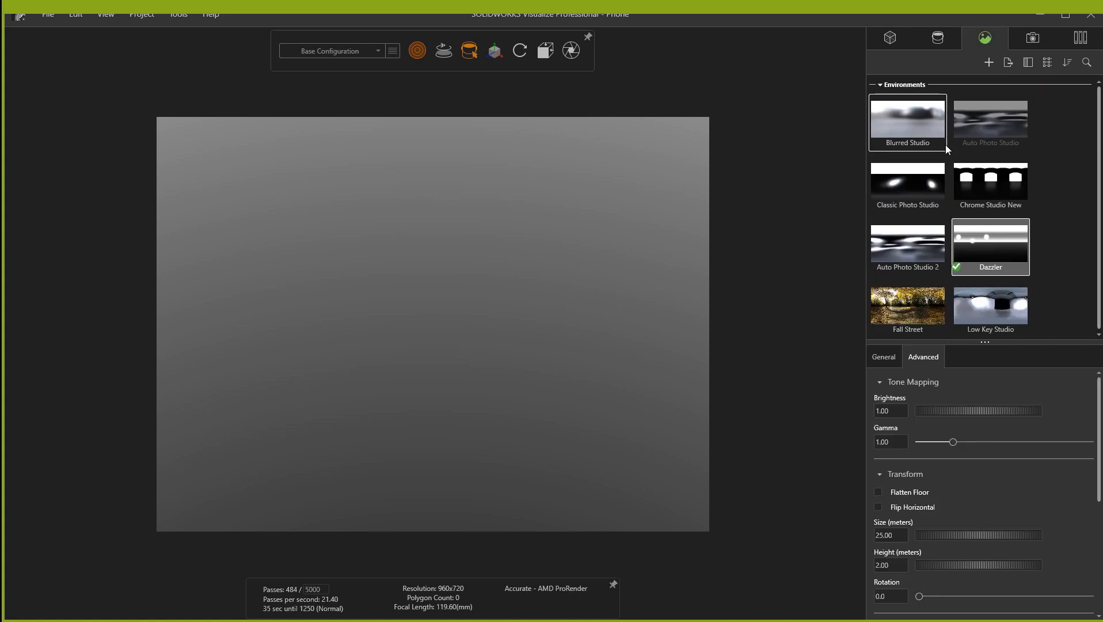
left_click(1084, 320)
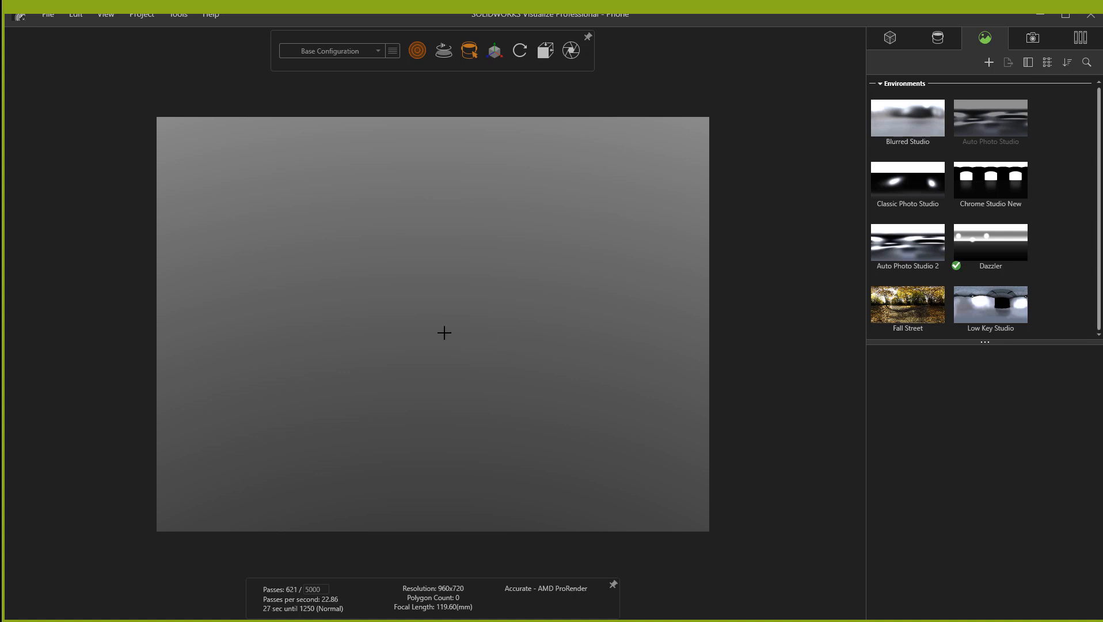
left_click(935, 302)
left_click_drag(1098, 246, 1097, 287)
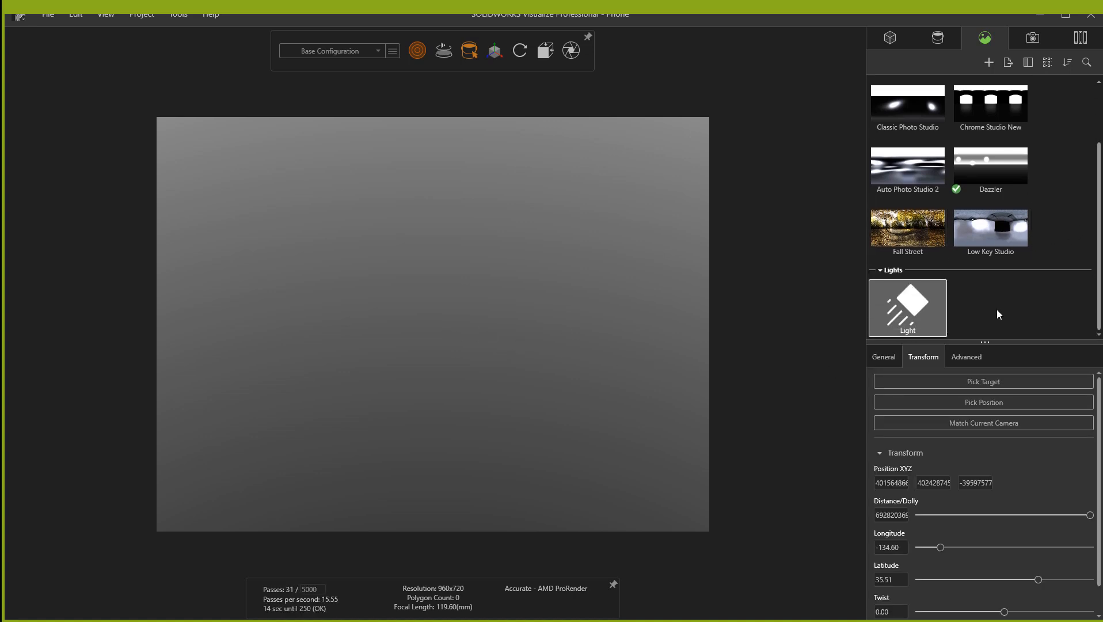
Activate the Sandbox and P1 cameras in turn, toggling each camera's lock on and off to refresh its thumbnail
left_click(1027, 41)
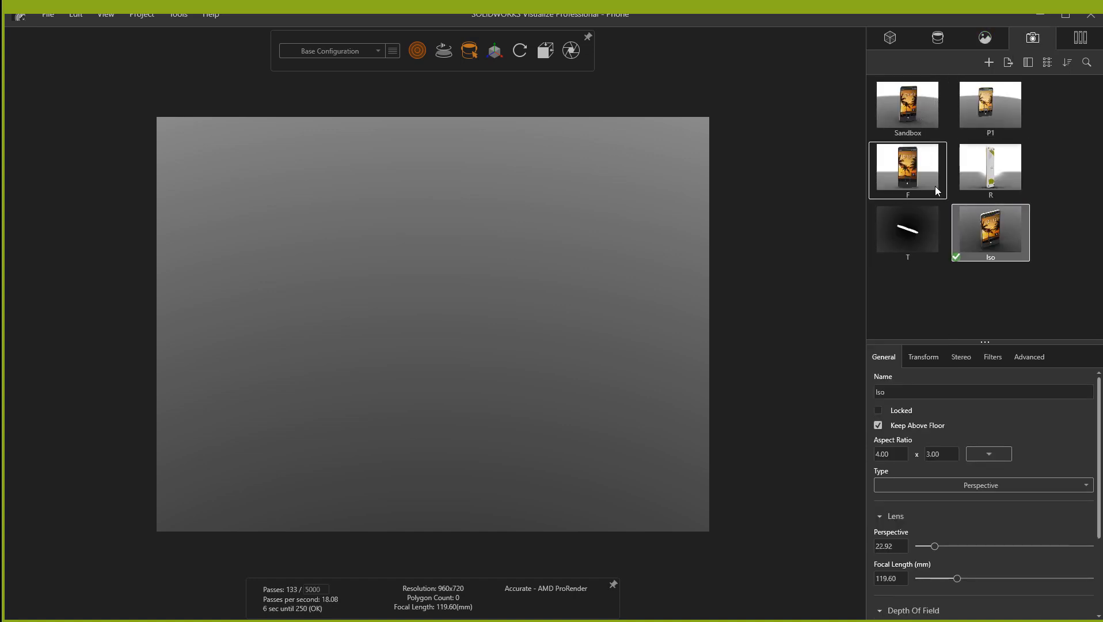
double_click(905, 107)
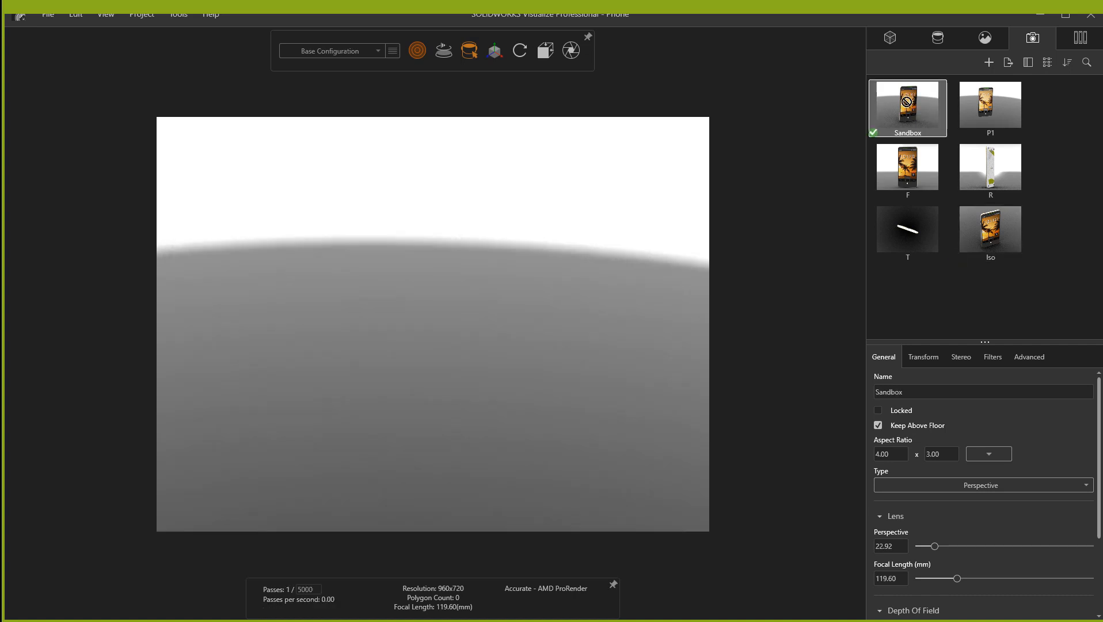
left_click(878, 409)
left_click(922, 314)
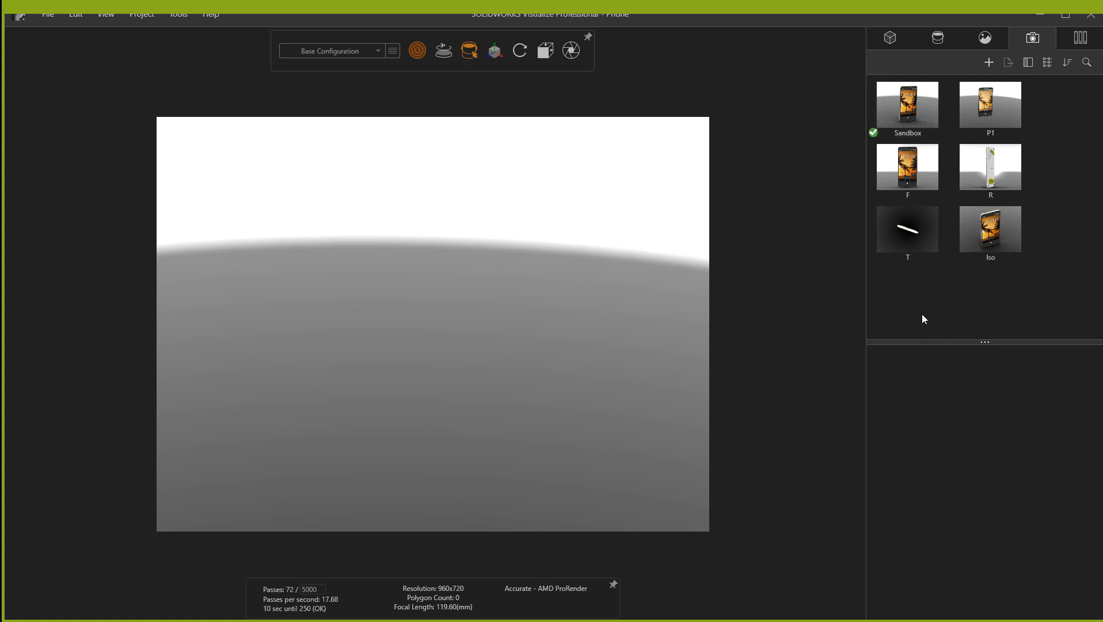
double_click(1018, 124)
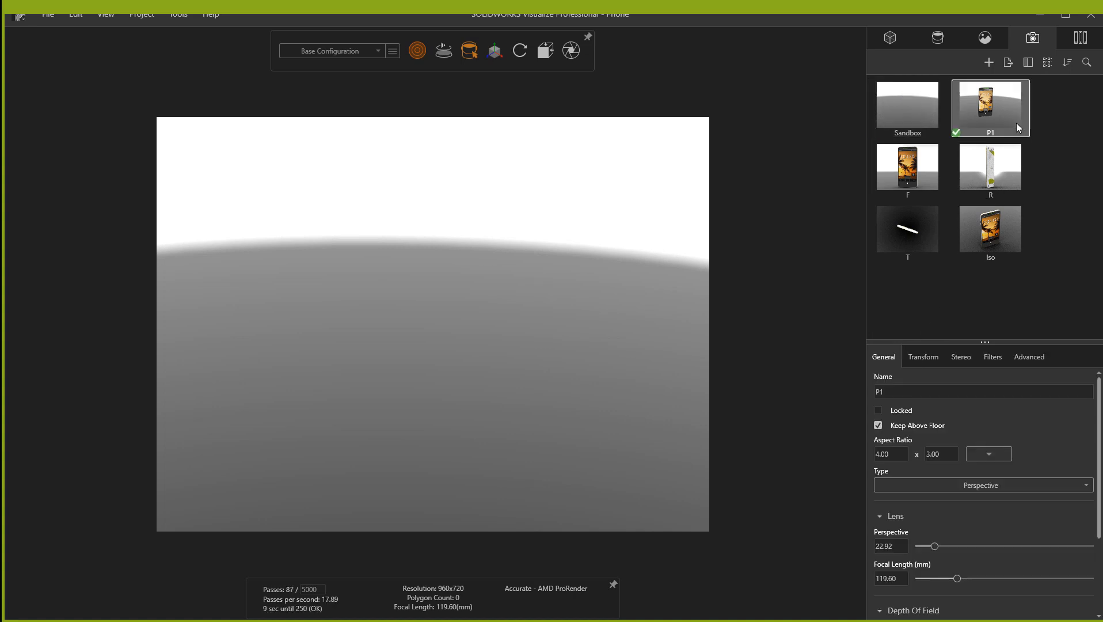
left_click(879, 409)
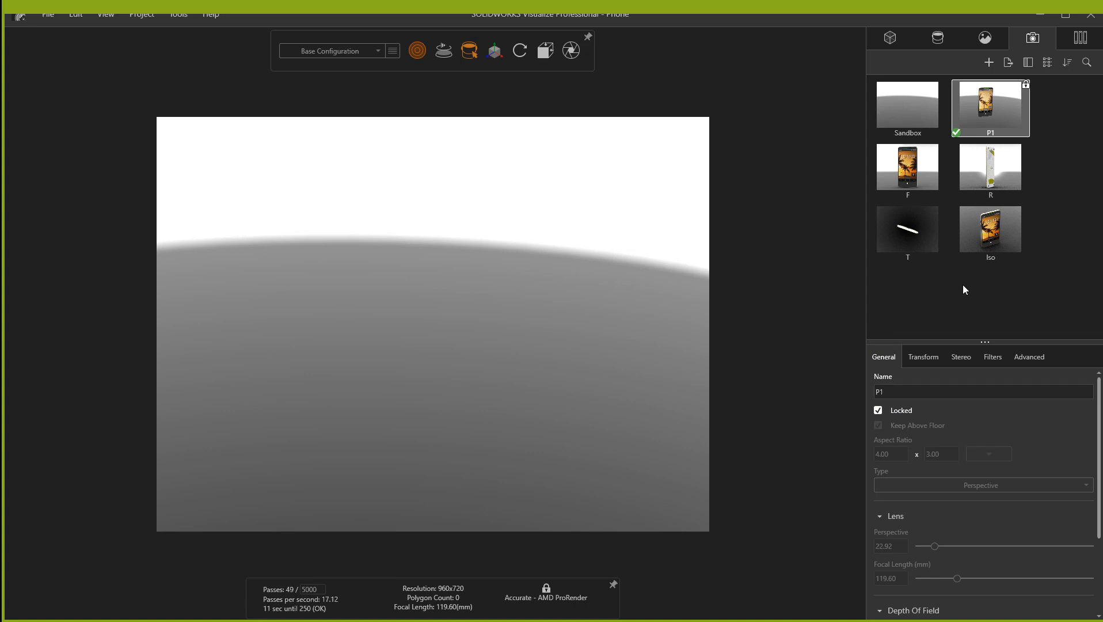
left_click(879, 410)
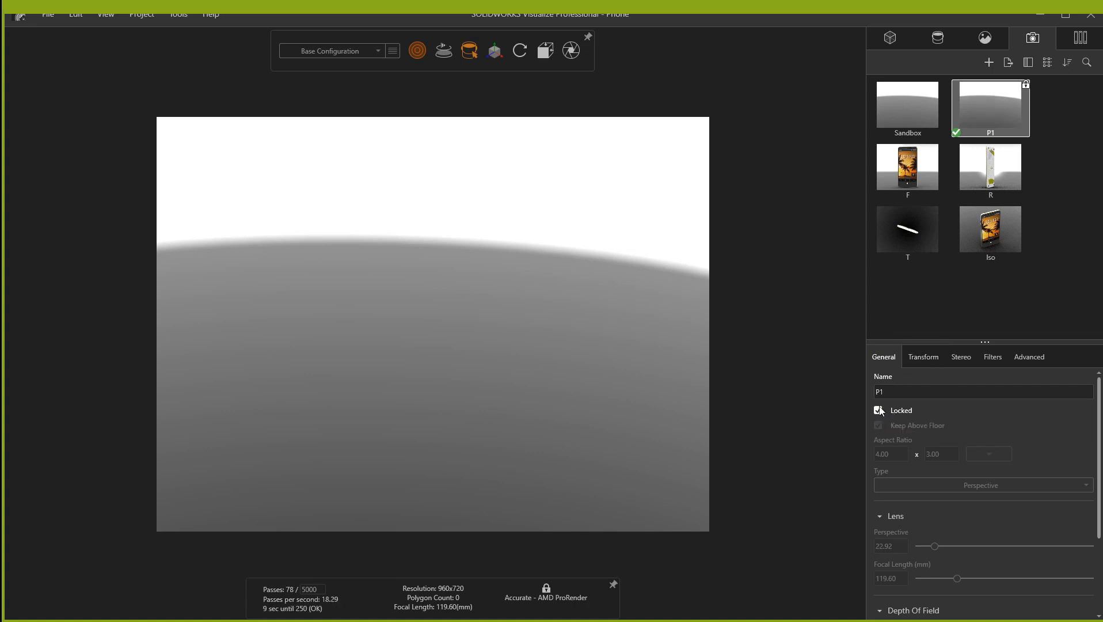
left_click(903, 327)
Activate the F and R cameras in turn, locking and unlocking each one to update its preview thumbnail
double_click(935, 176)
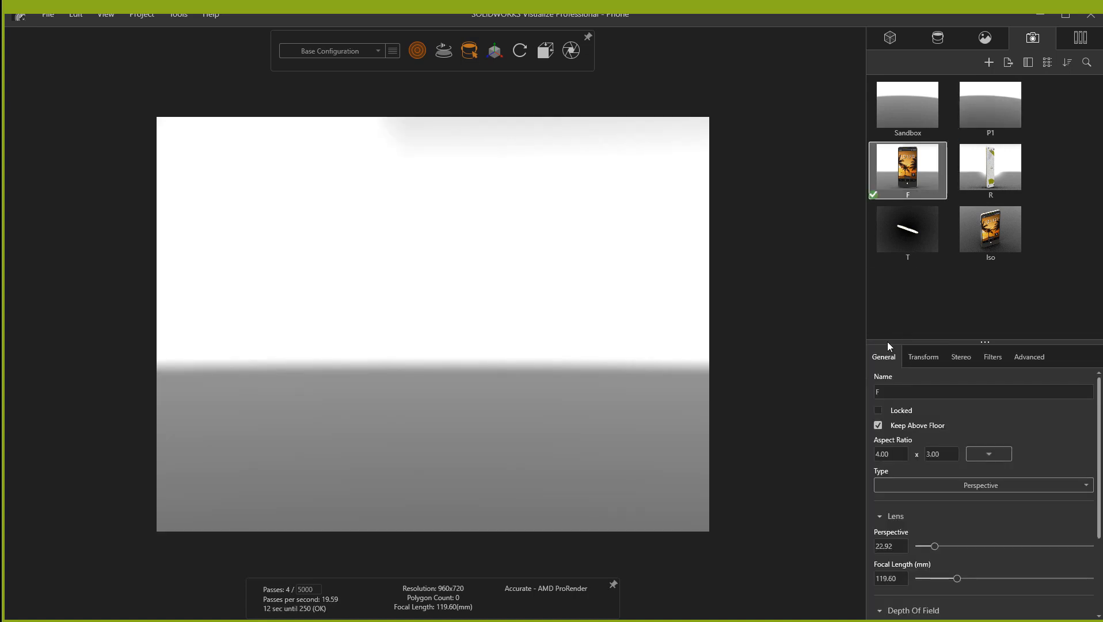
left_click(878, 410)
left_click(878, 410)
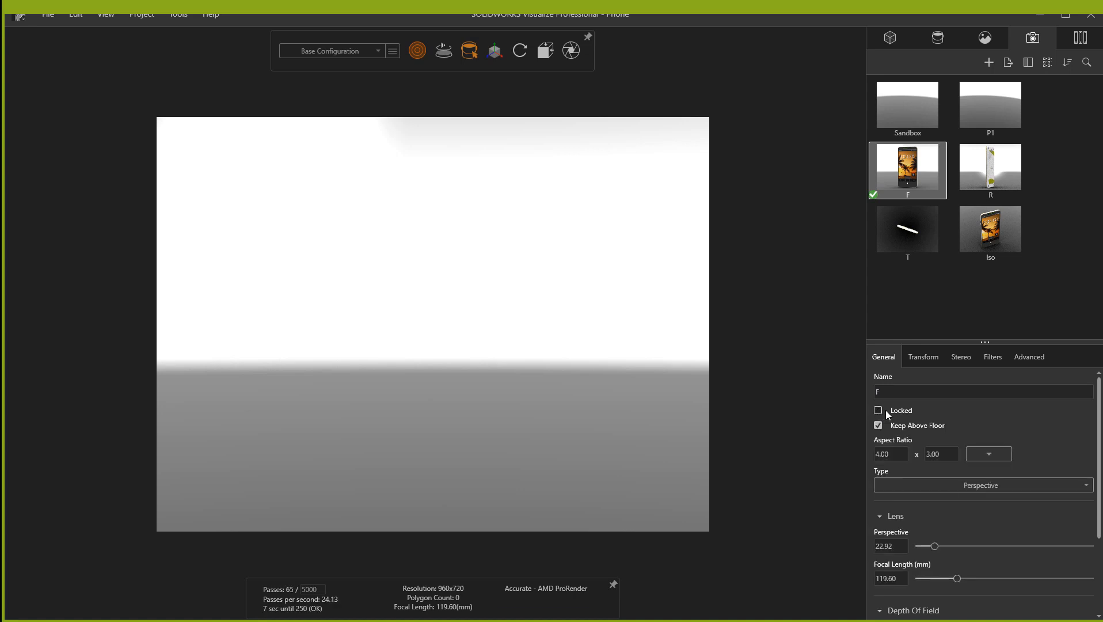
left_click(957, 293)
double_click(990, 190)
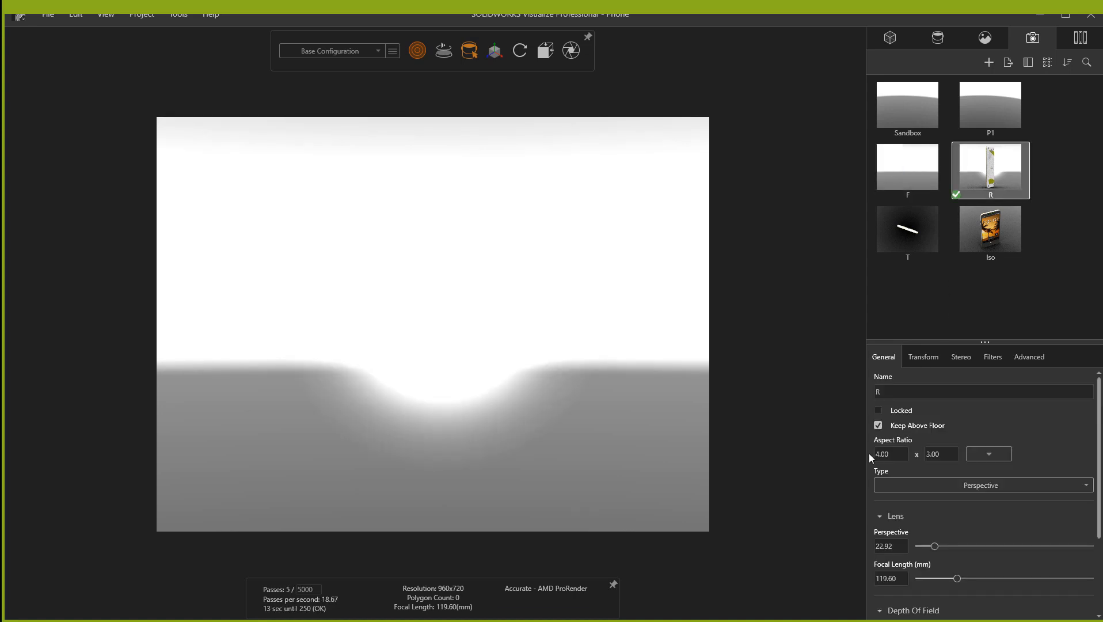
left_click(878, 411)
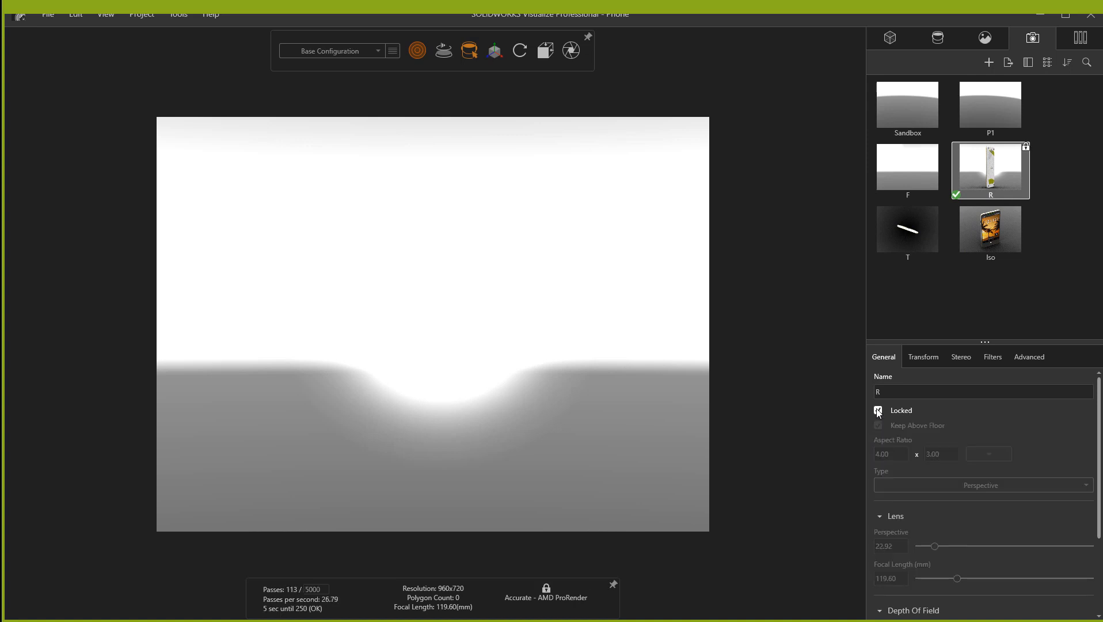
left_click(879, 411)
Refresh the thumbnails of the T and Iso cameras by activating each and toggling its lock on and off
double_click(918, 246)
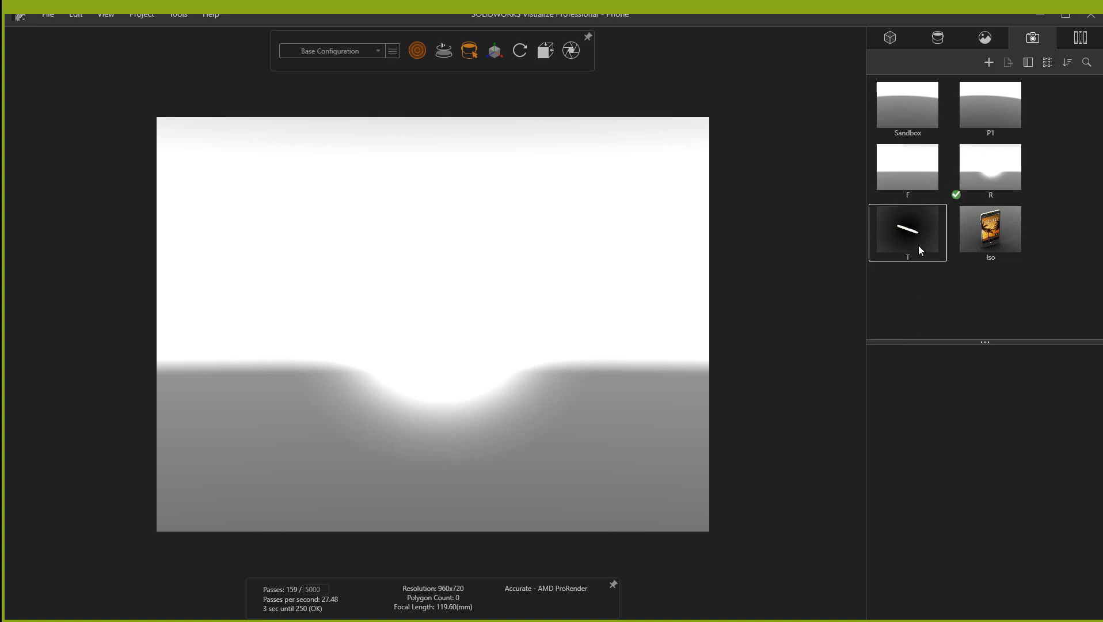
left_click(879, 410)
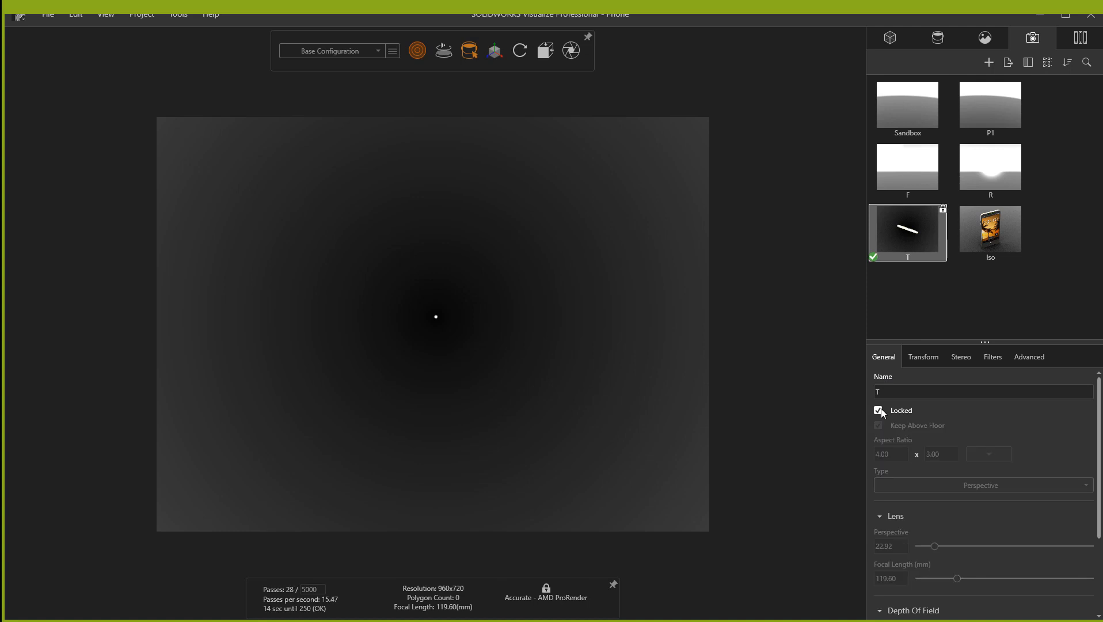
left_click(880, 410)
left_click(919, 329)
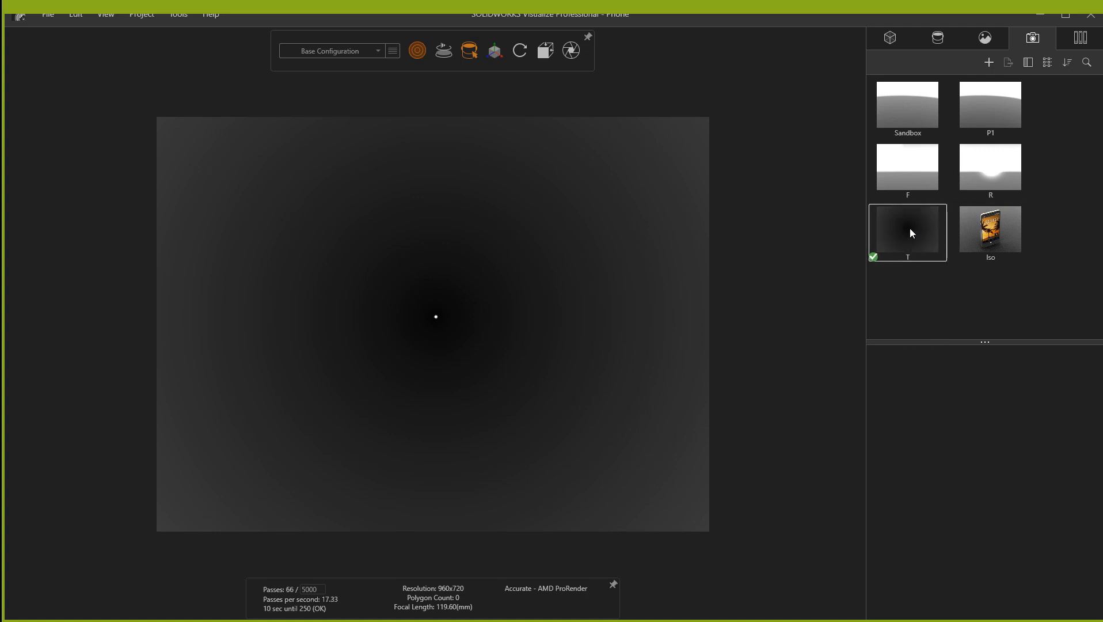
double_click(970, 236)
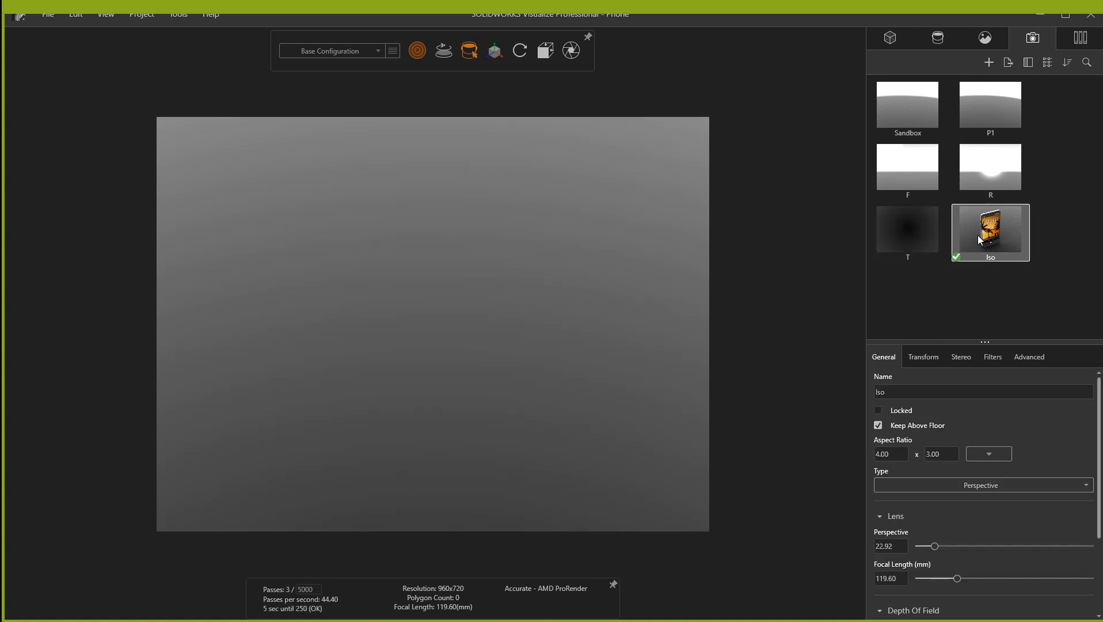
left_click(883, 409)
left_click(882, 409)
left_click(935, 289)
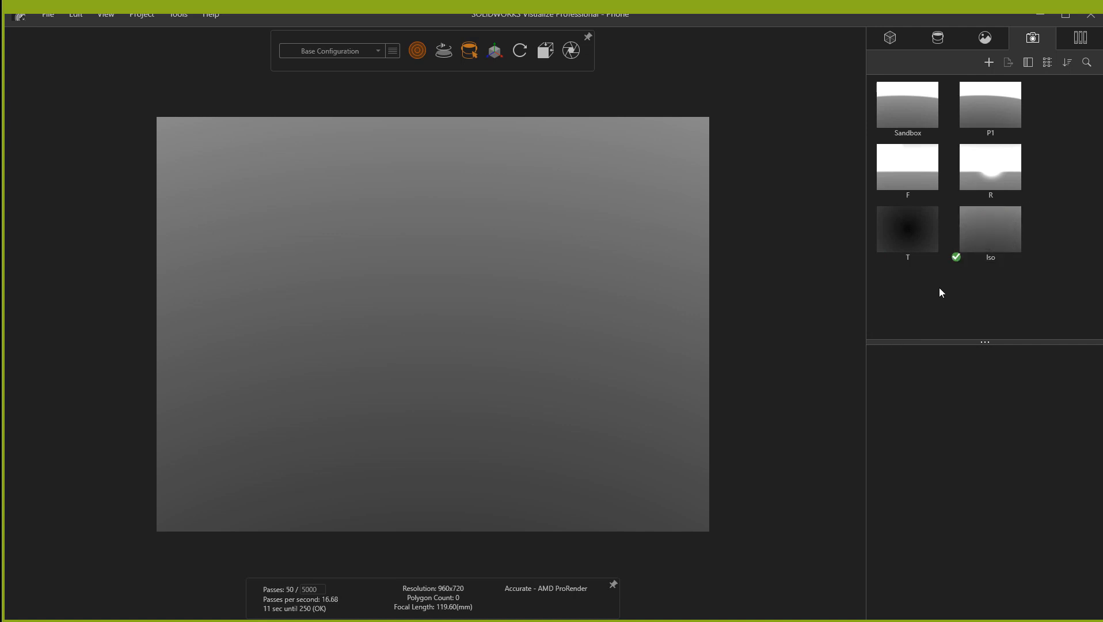
Review the project's environments, appearances and model set once more
left_click(981, 38)
left_click(940, 38)
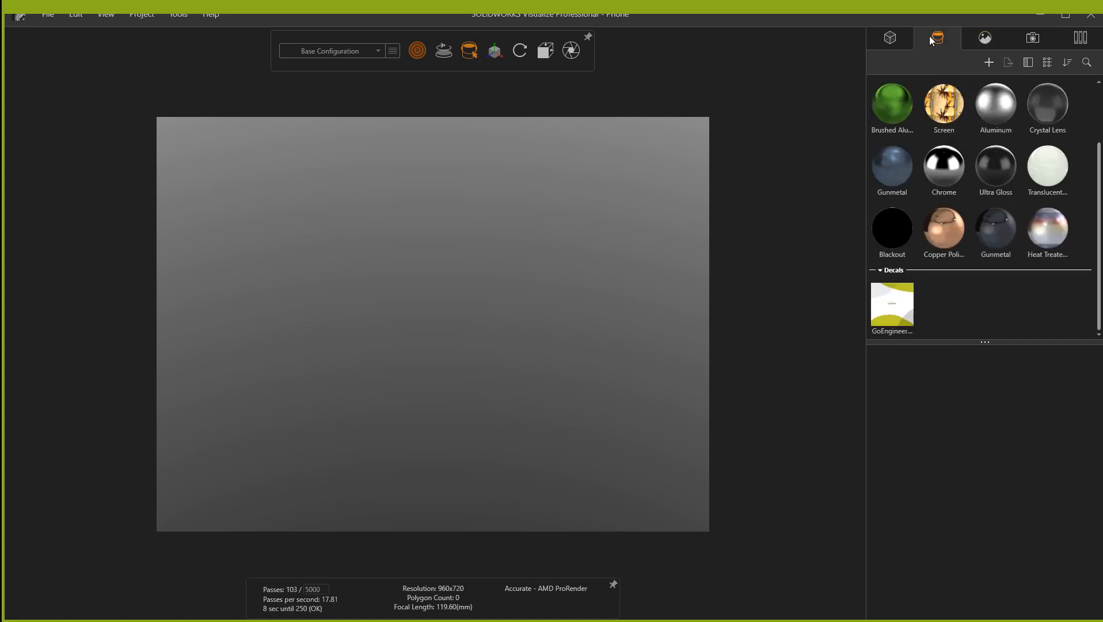
left_click(893, 40)
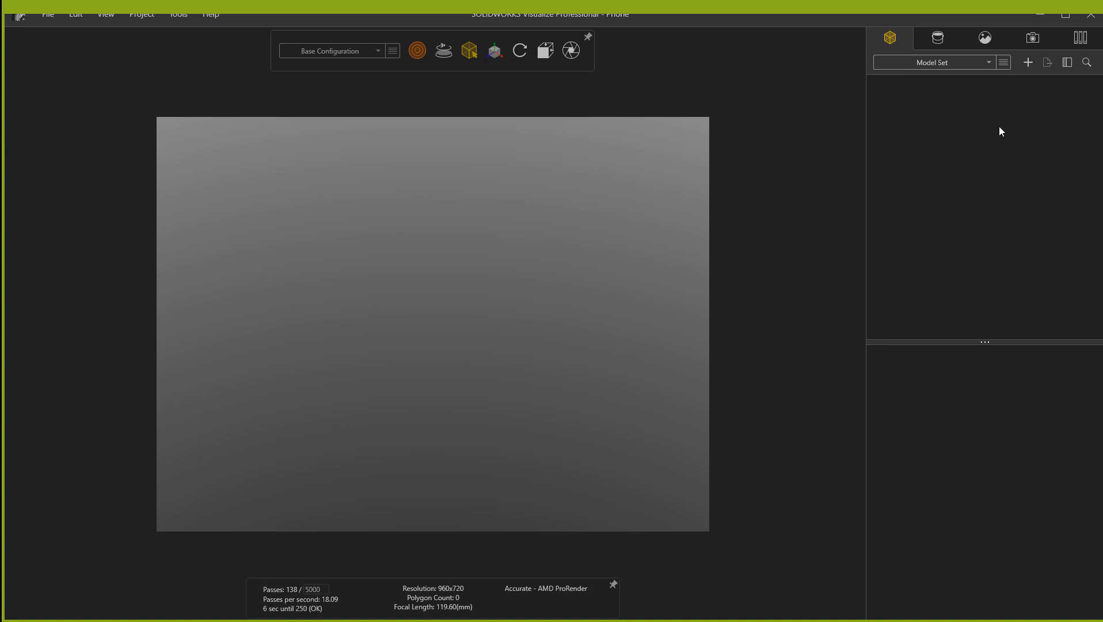
Save the model-free project under the new name Df Pr Test in the Projects folder
left_click(48, 16)
left_click(63, 114)
left_click(128, 524)
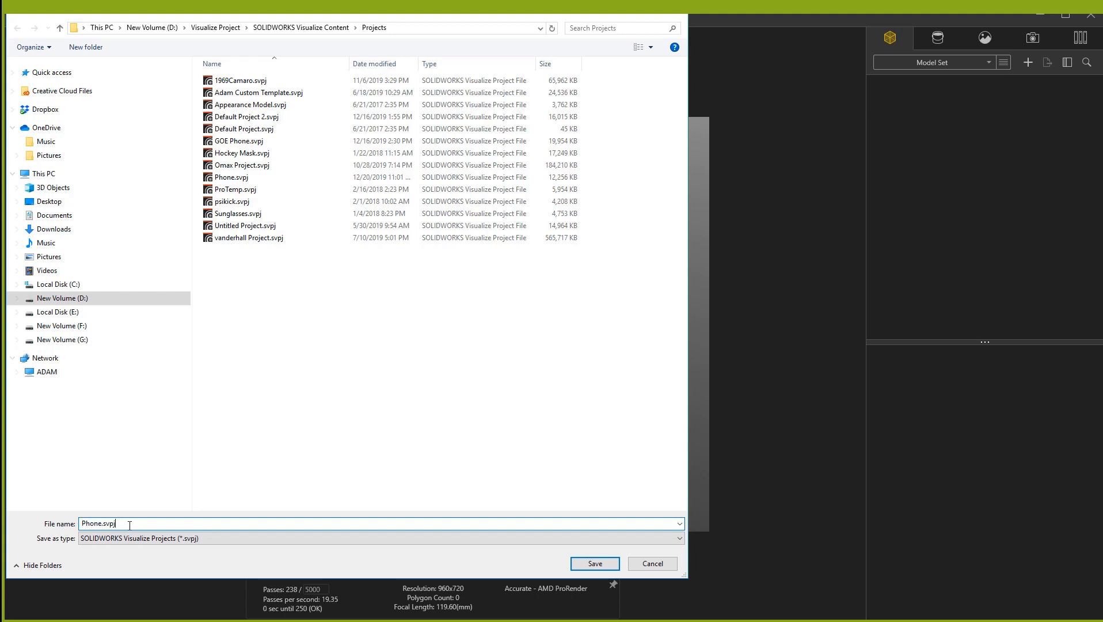
key("BackSpace")
key("BackSpace")
key("BackSpace")
key("BackSpace")
key("BackSpace")
key("BackSpace")
key("BackSpace")
key("BackSpace")
key("BackSpace")
key("BackSpace")
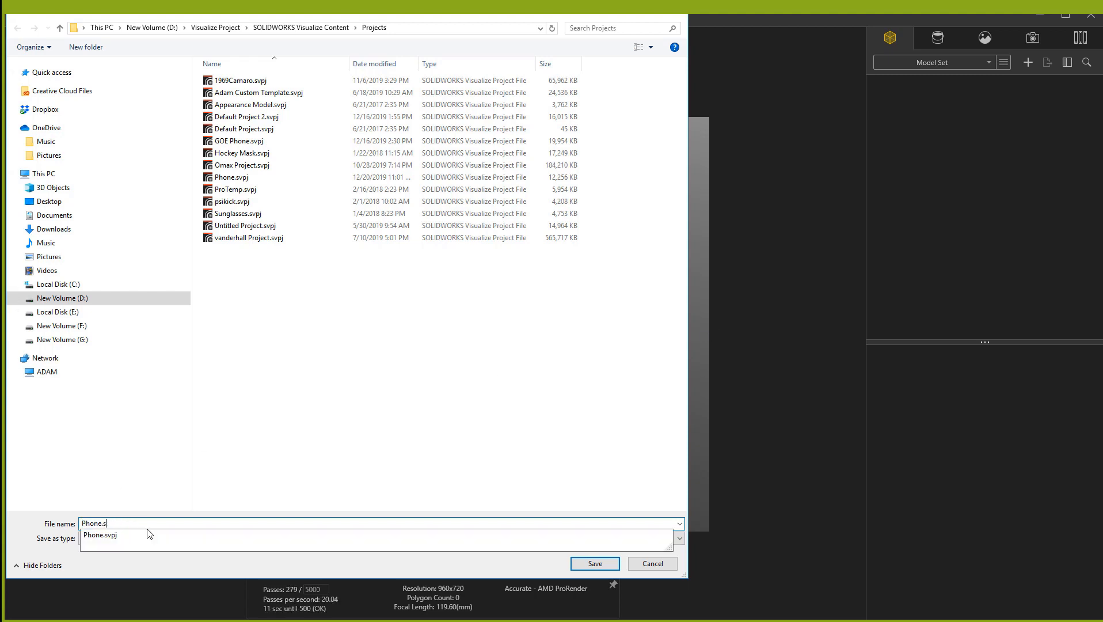
type("DF")
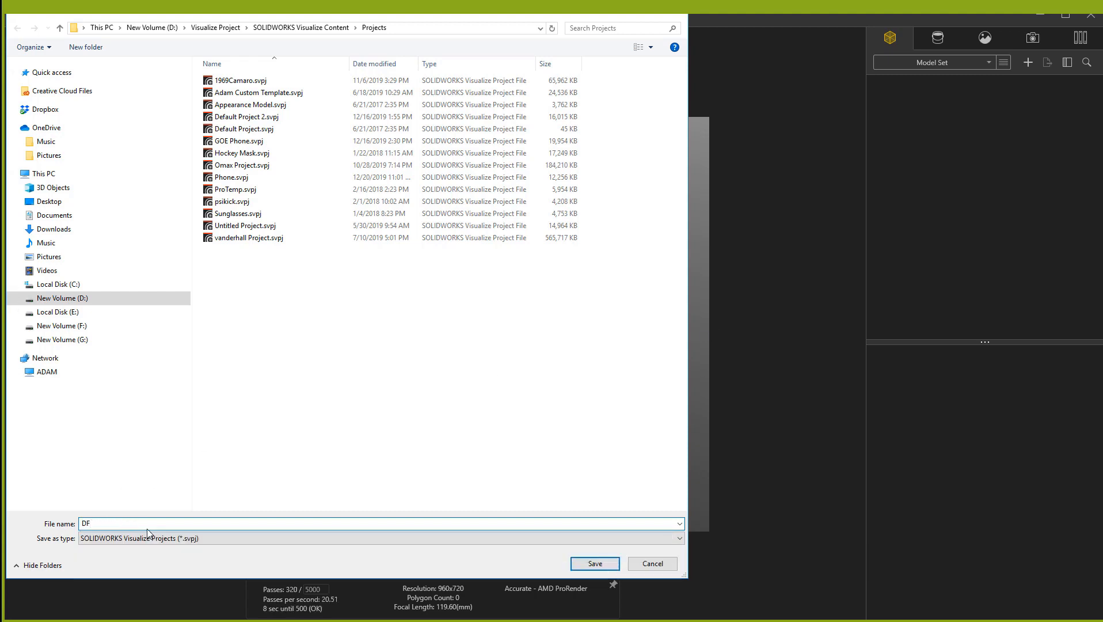
key("BackSpace")
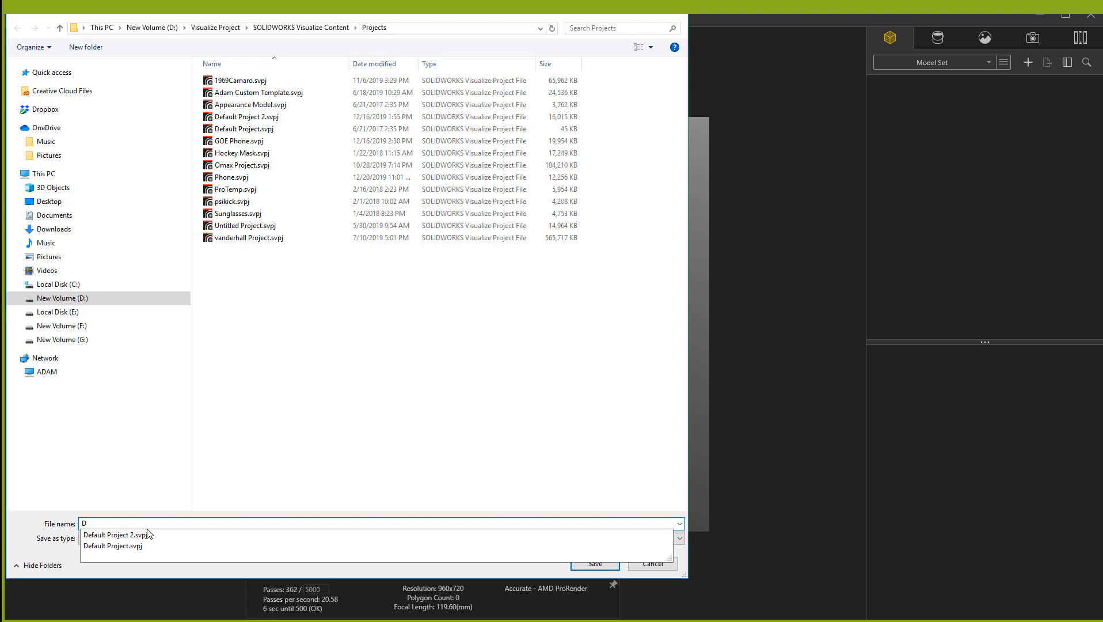
type("f")
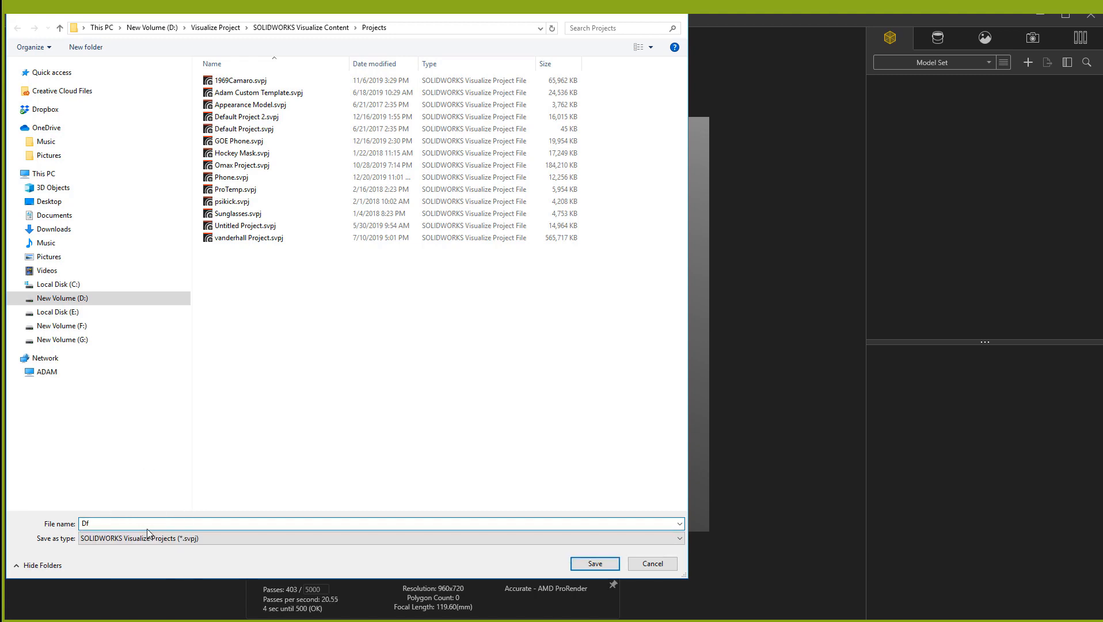
type(" P")
type("Test")
left_click(583, 563)
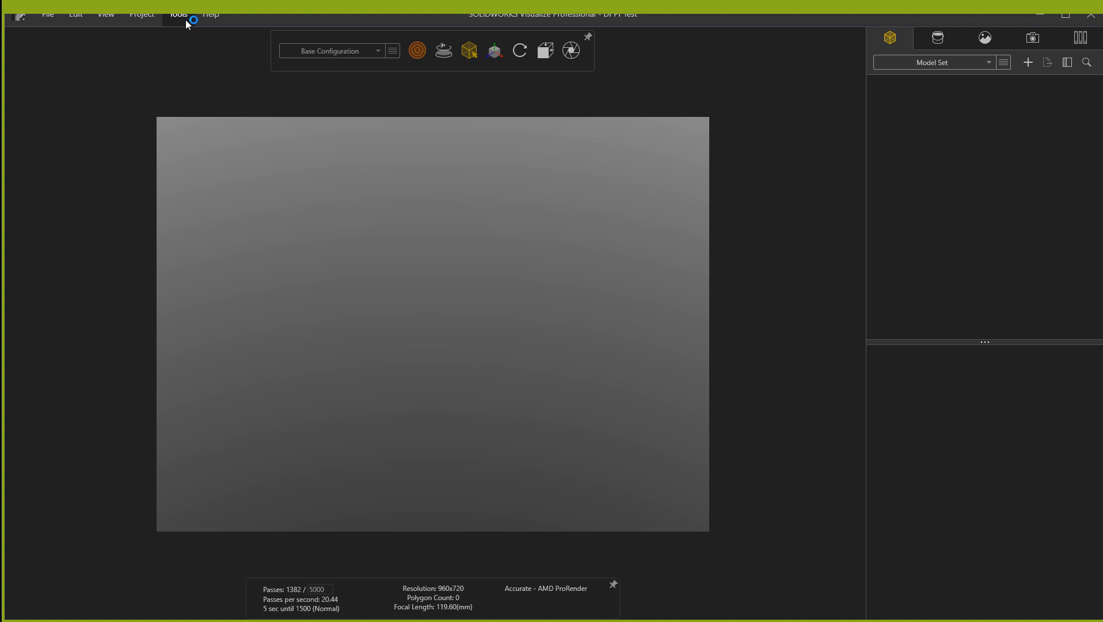
View the Default Project setting in the general options and browse the Projects folder for Df Pr Test.svpj, without changing the setting
left_click(186, 21)
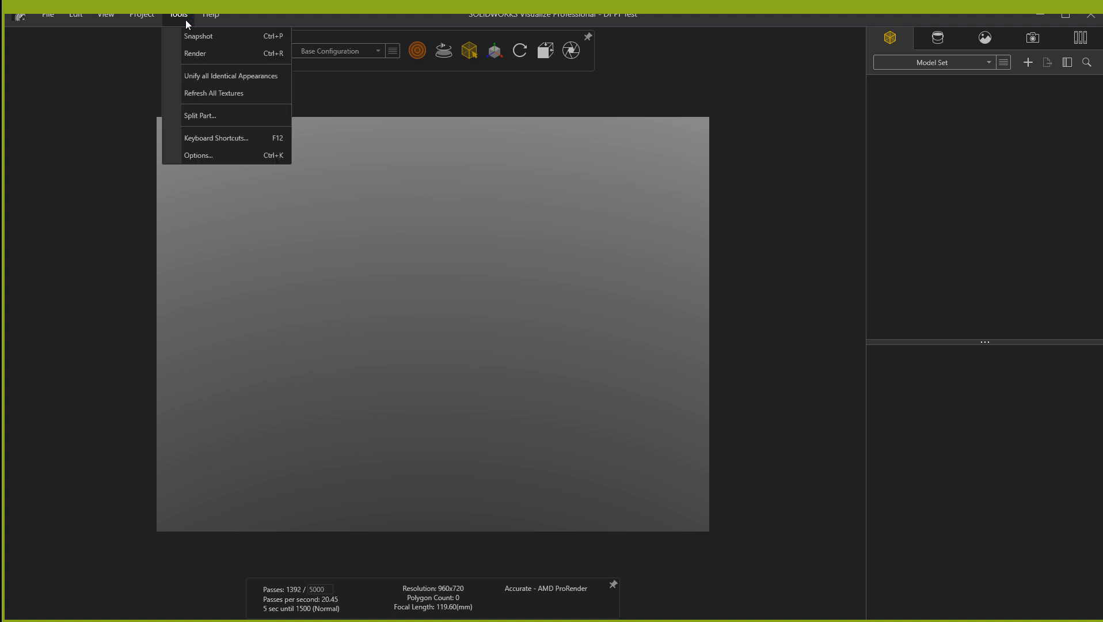
left_click(197, 156)
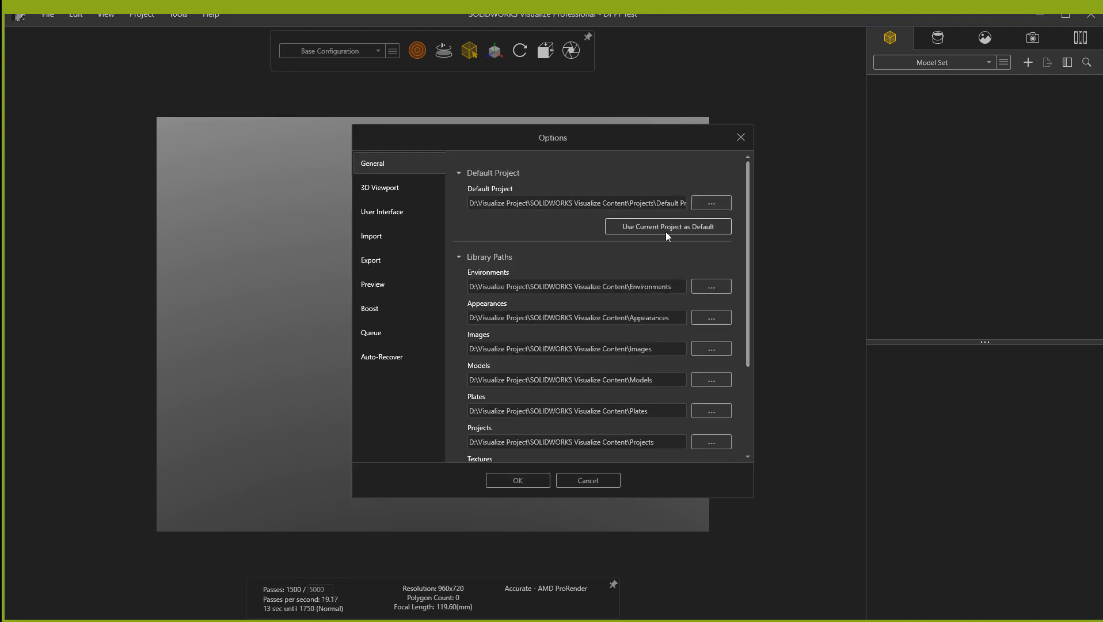
left_click(701, 202)
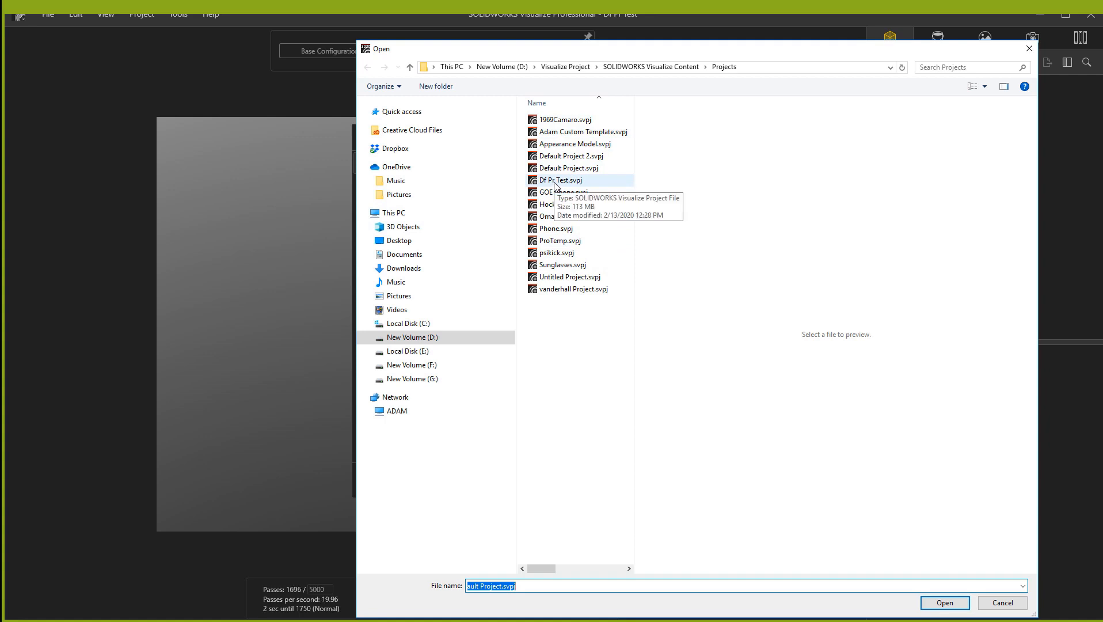
left_click(1002, 602)
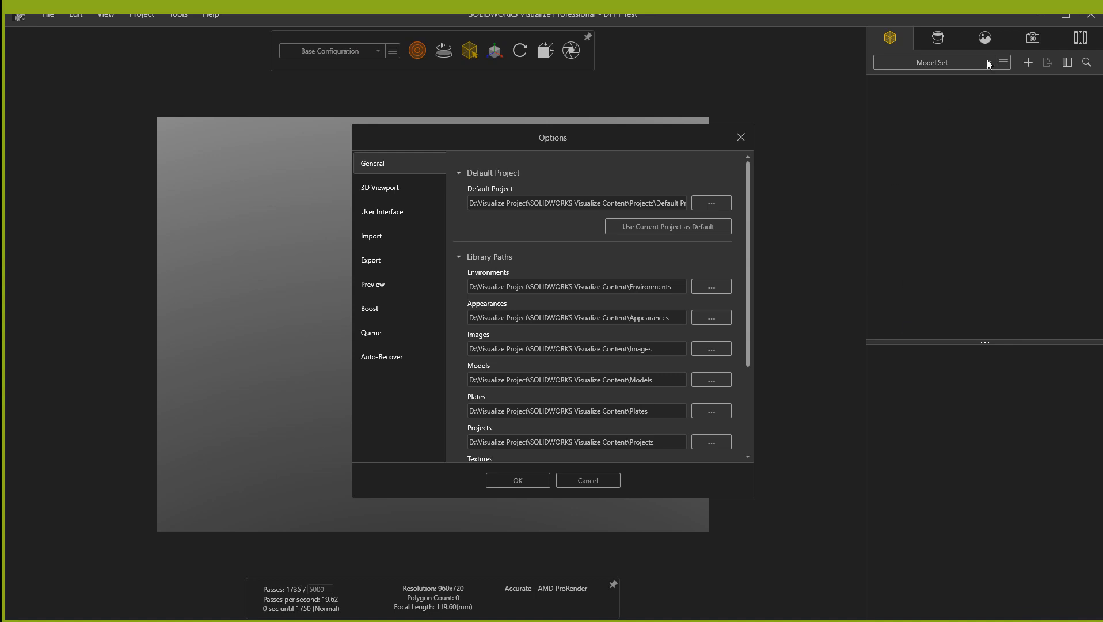
left_click(741, 137)
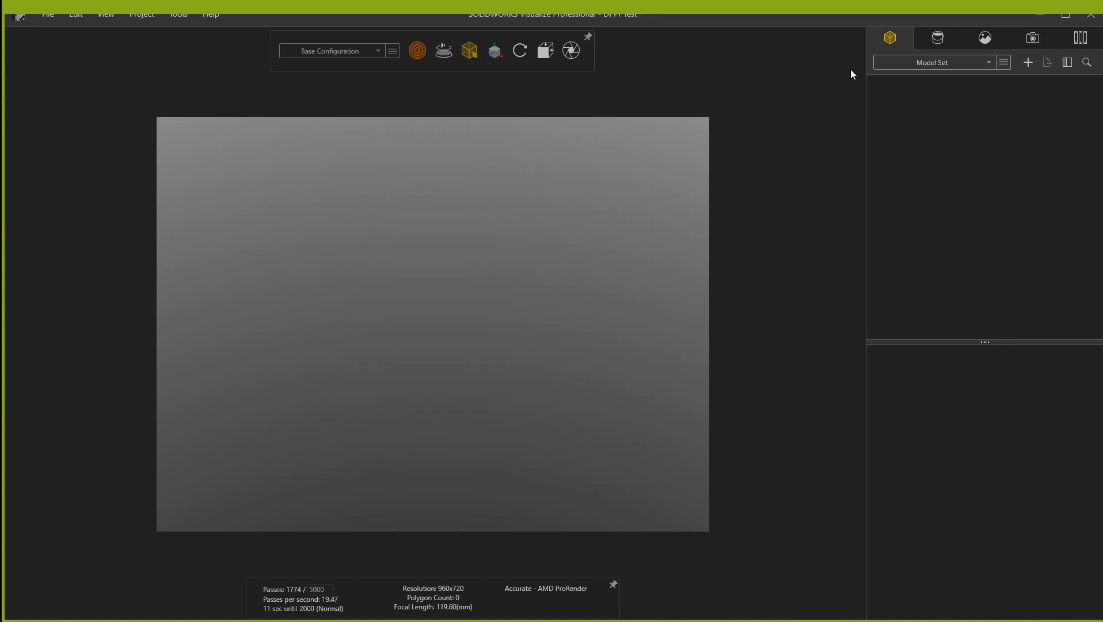
Look through the appearances, environments and cameras stored in the Df Pr Test project
left_click(936, 39)
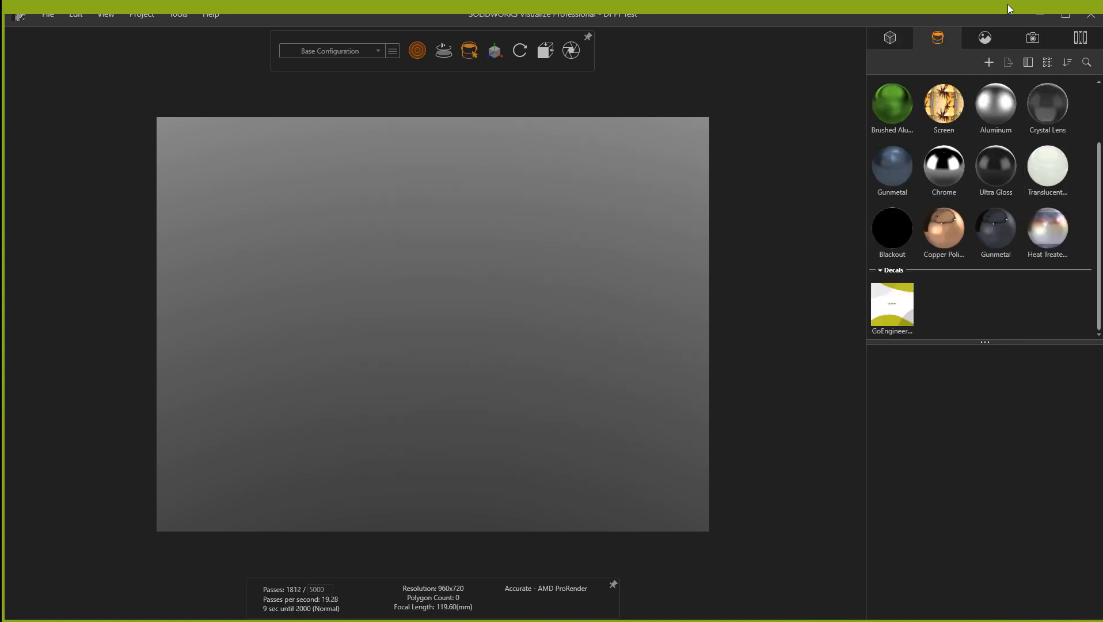
left_click(986, 38)
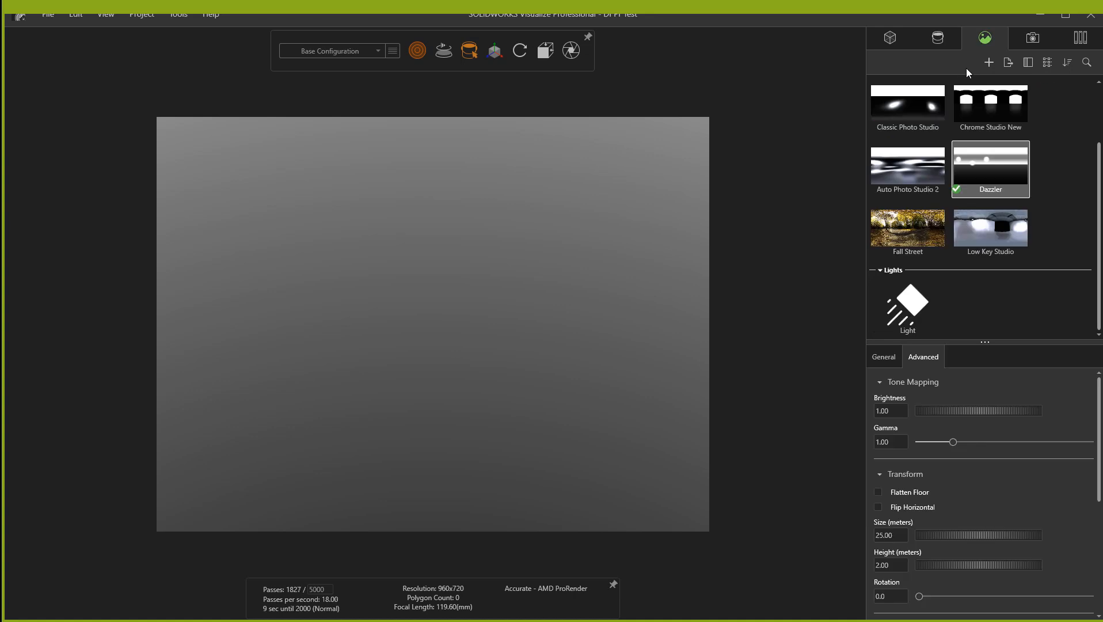
left_click(1026, 40)
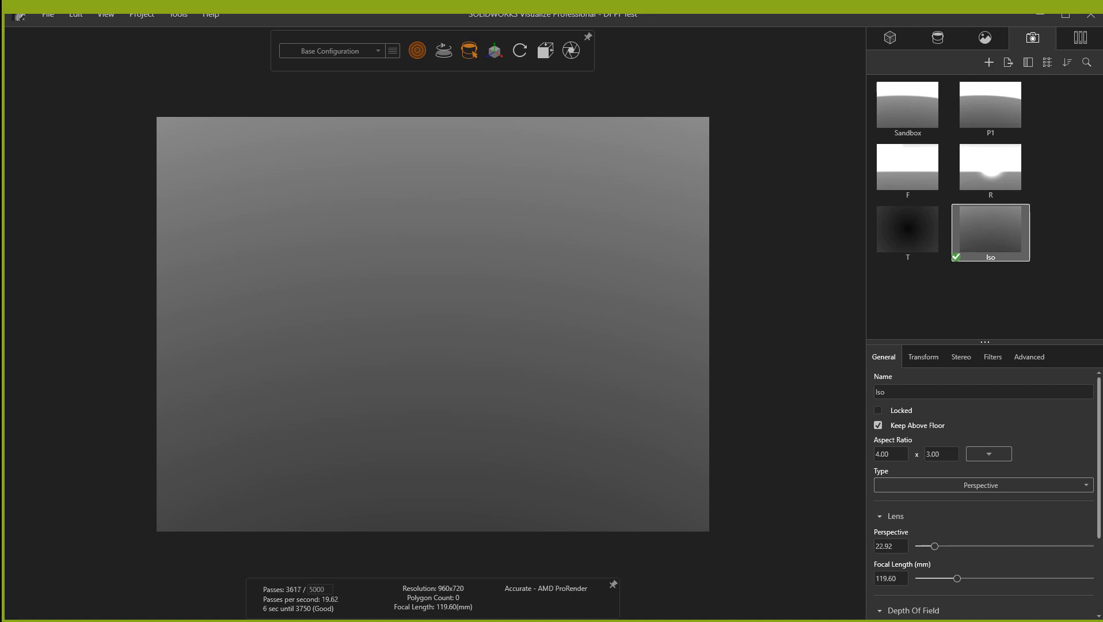
Open the Phone.svpj project from the Projects folder
left_click(52, 16)
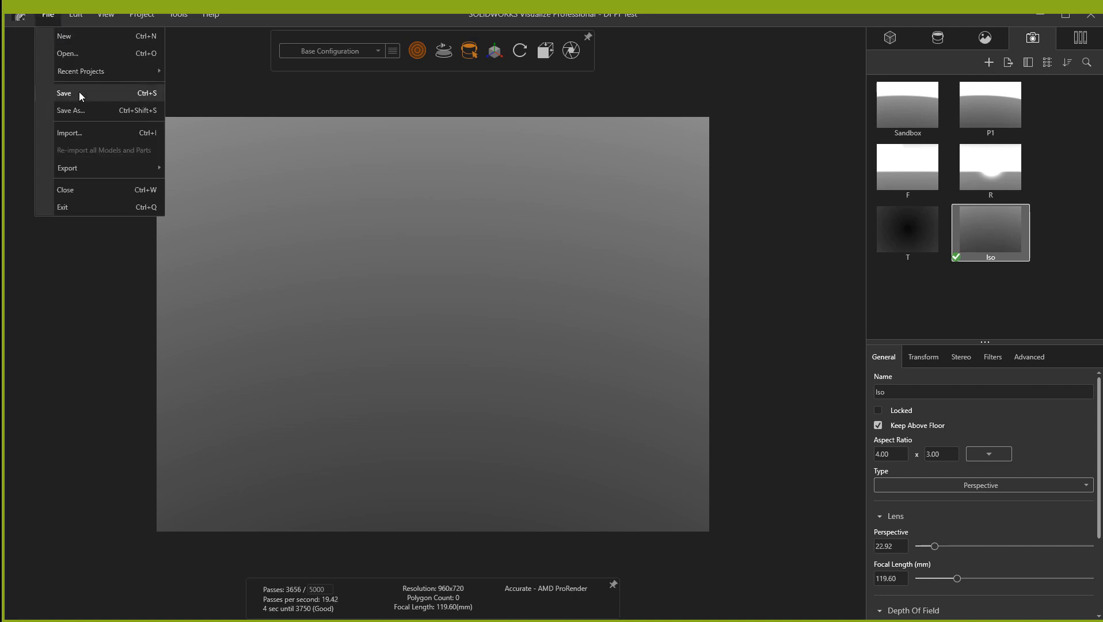
left_click(78, 53)
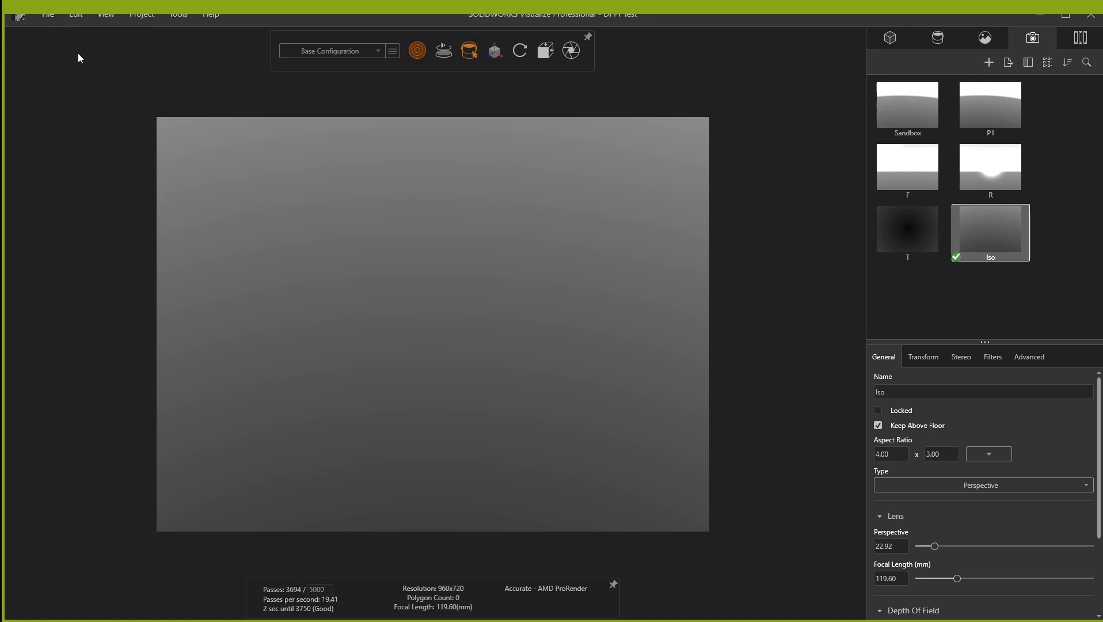
left_click(214, 117)
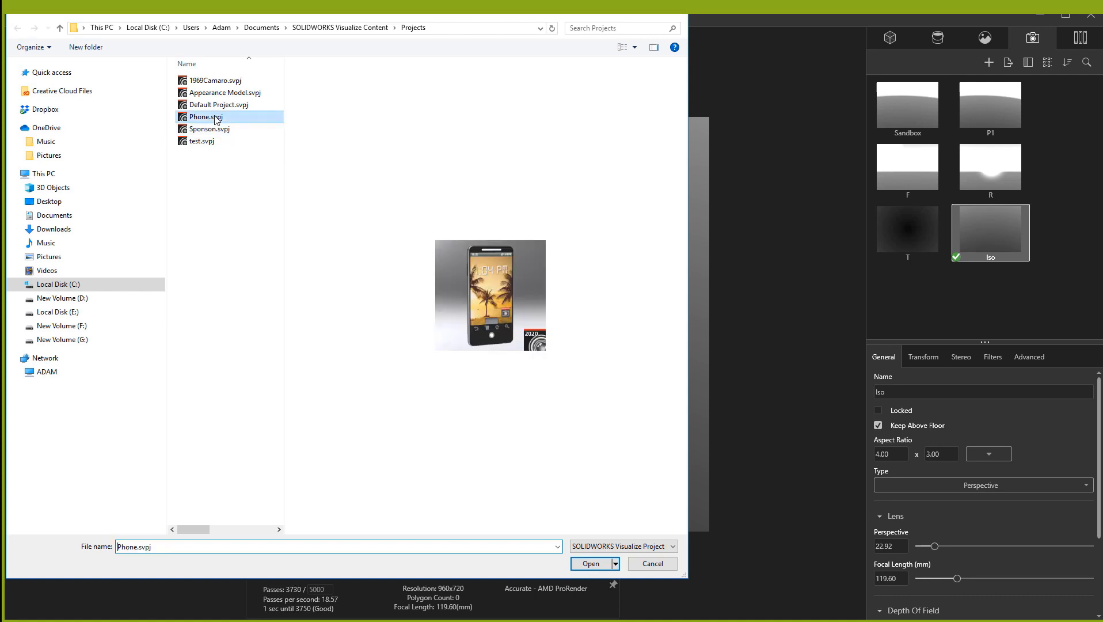
left_click(566, 566)
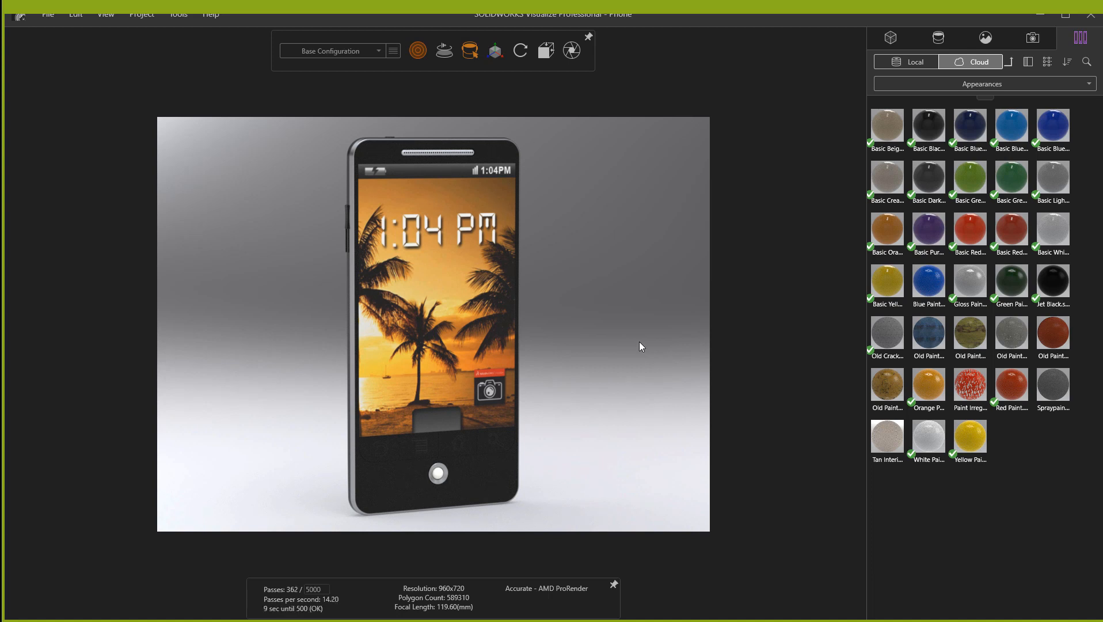
Look up the installed SOLIDWORKS Visualize version and service pack in the program's About information
mouse_move(394, 69)
left_click(212, 23)
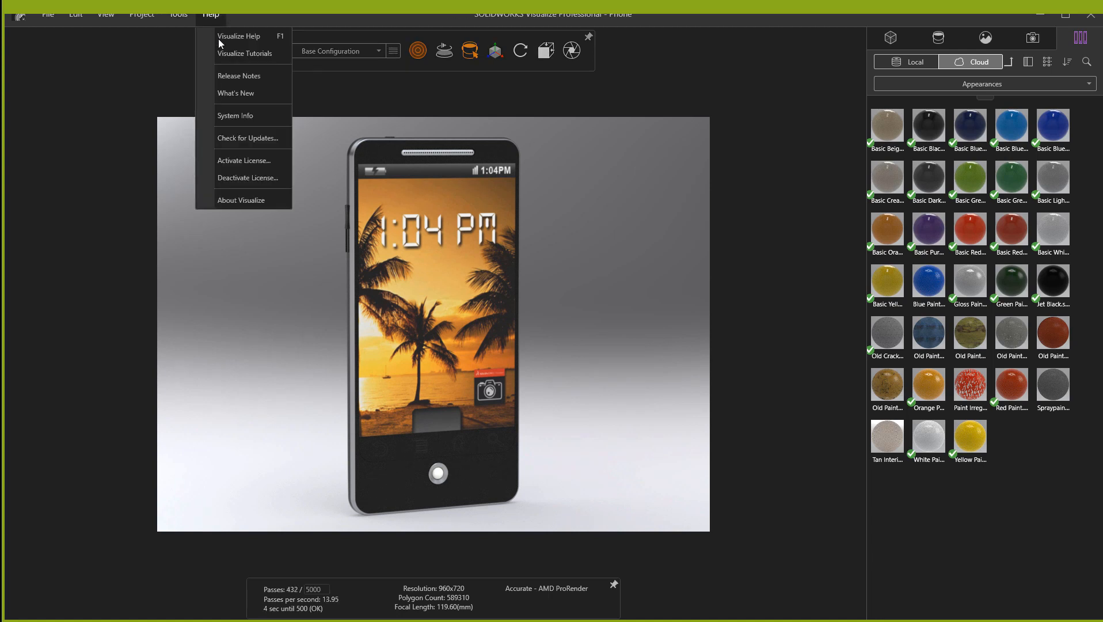
left_click(254, 200)
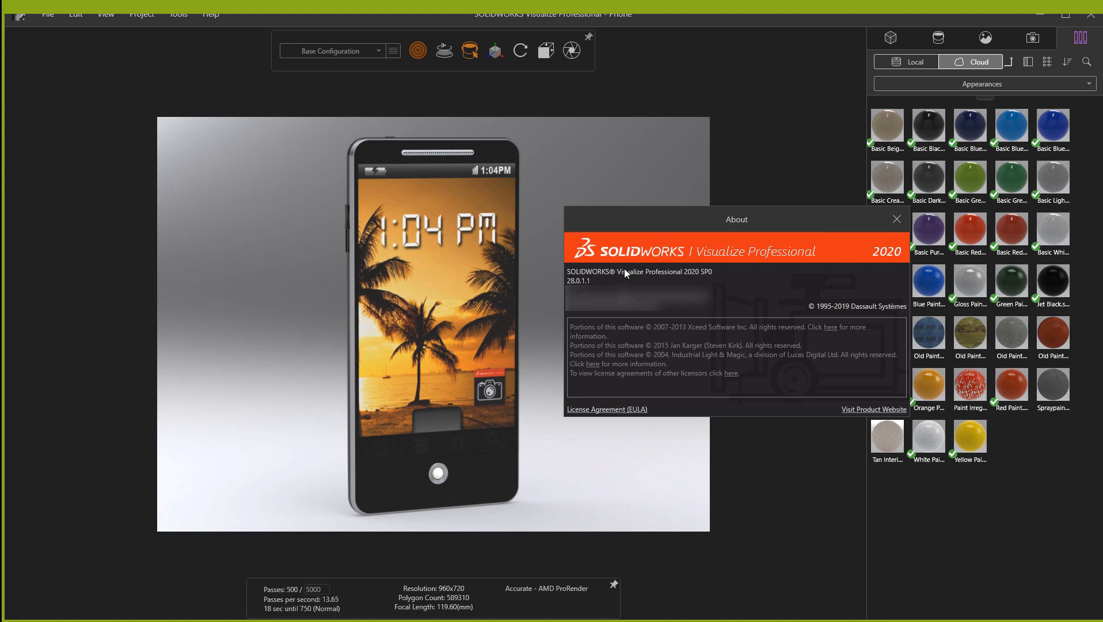
left_click(907, 224)
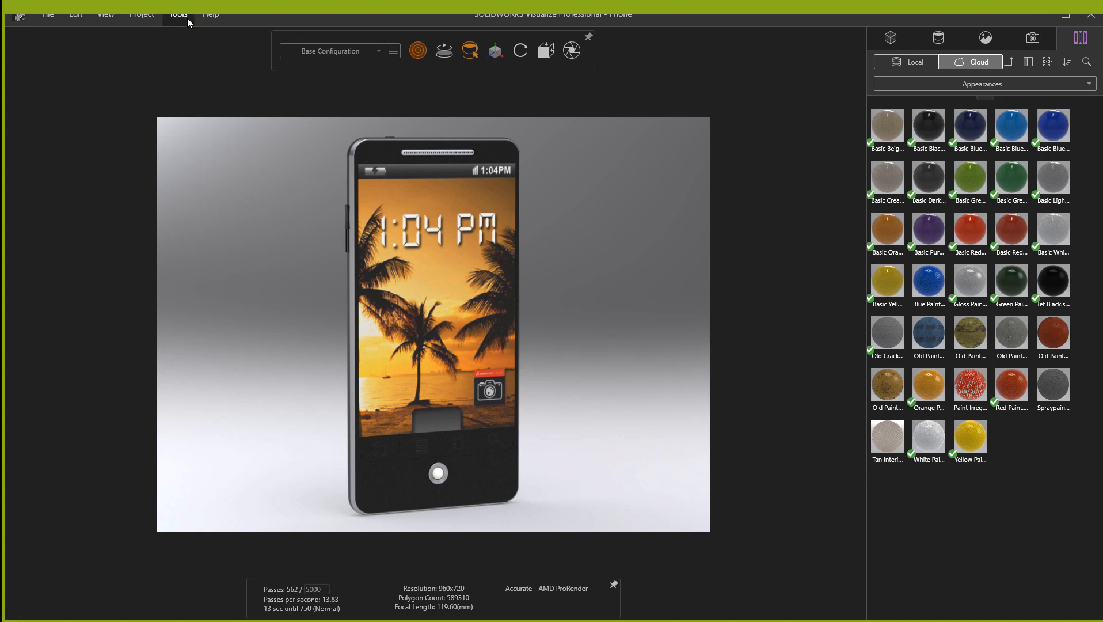
Examine the phone from the front and the back, and select the Ultra Gloss appearance on its back cover
scroll(520, 312, "down", 2)
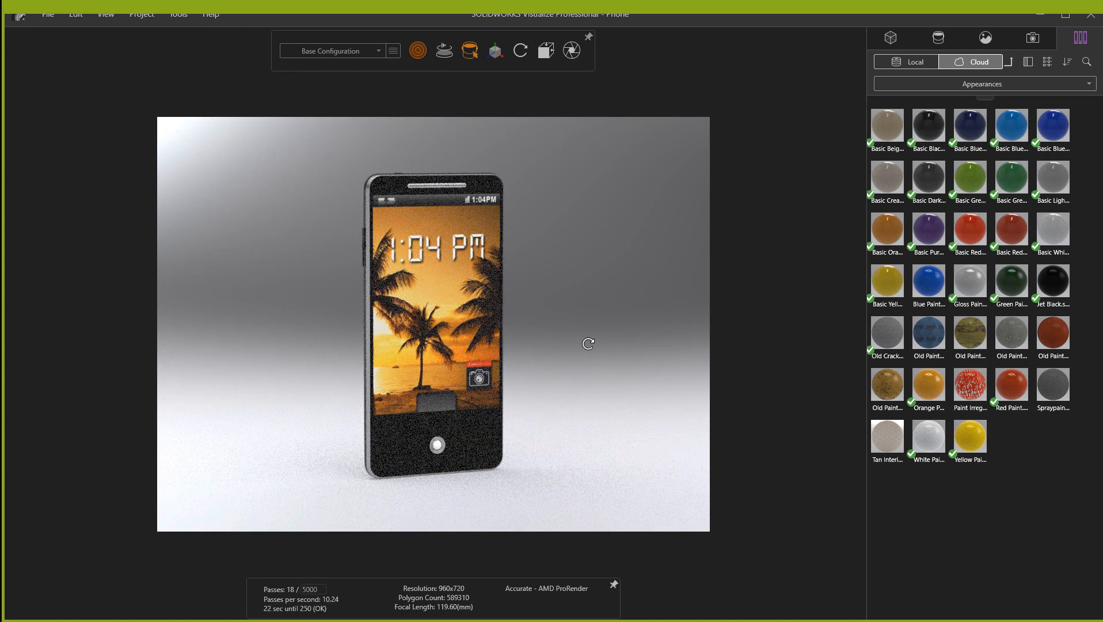
left_click_drag(586, 342, 608, 372)
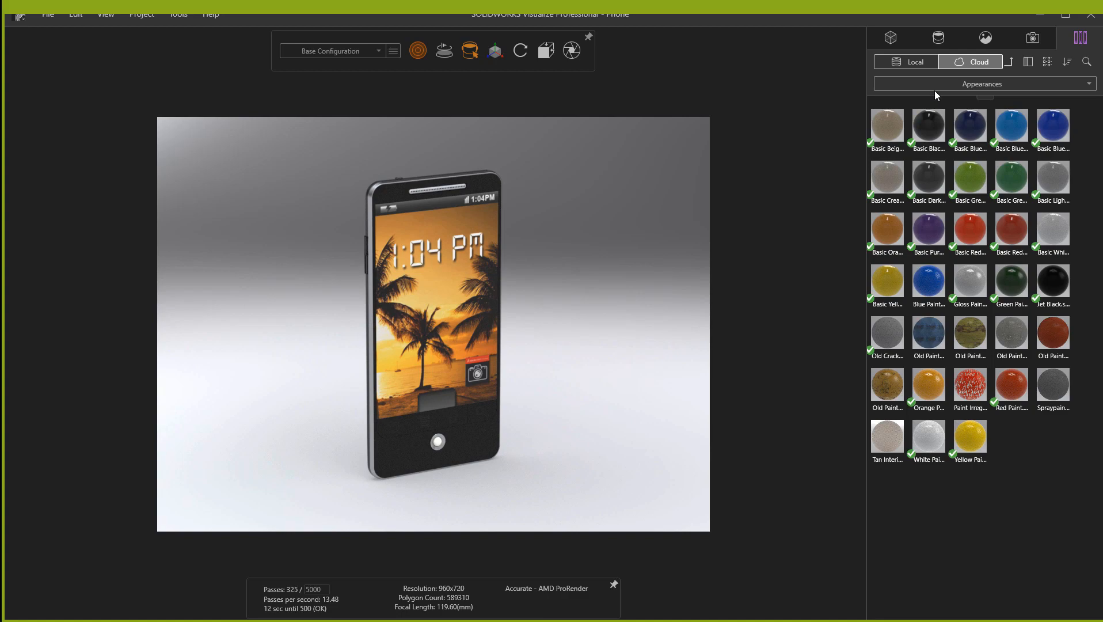
scroll(341, 276, "up", 3)
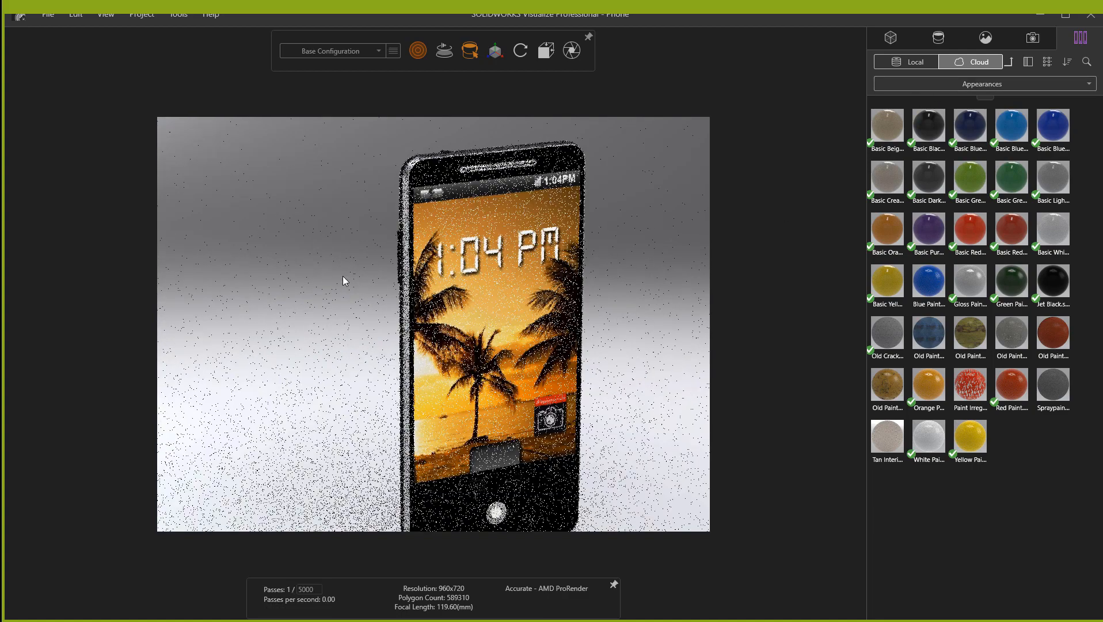
scroll(372, 270, "down", 4)
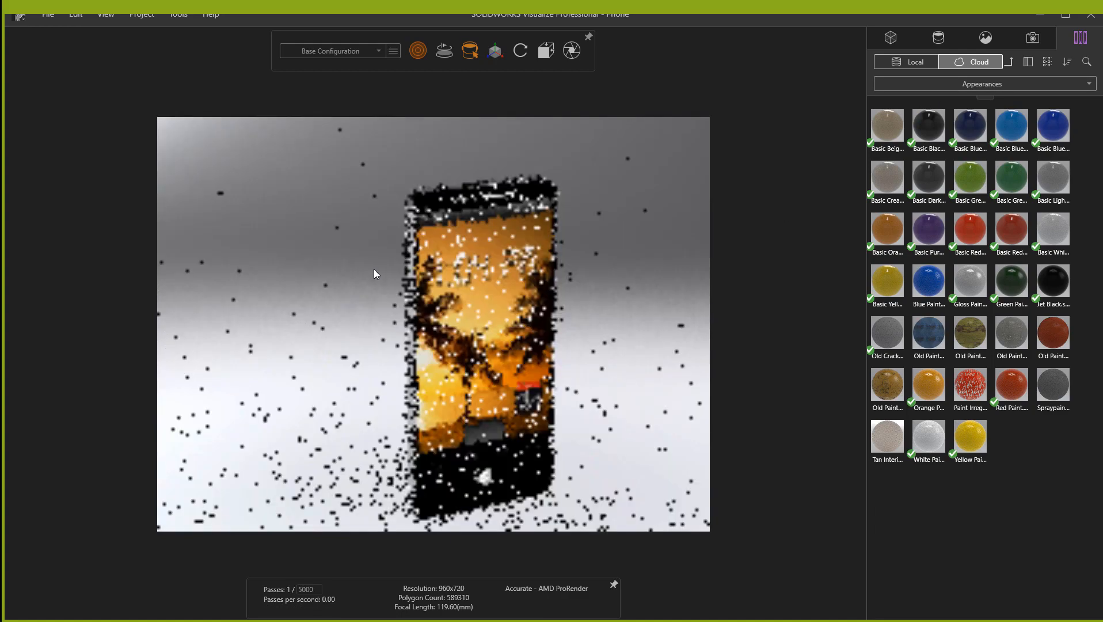
middle_click_drag(371, 273, 704, 251)
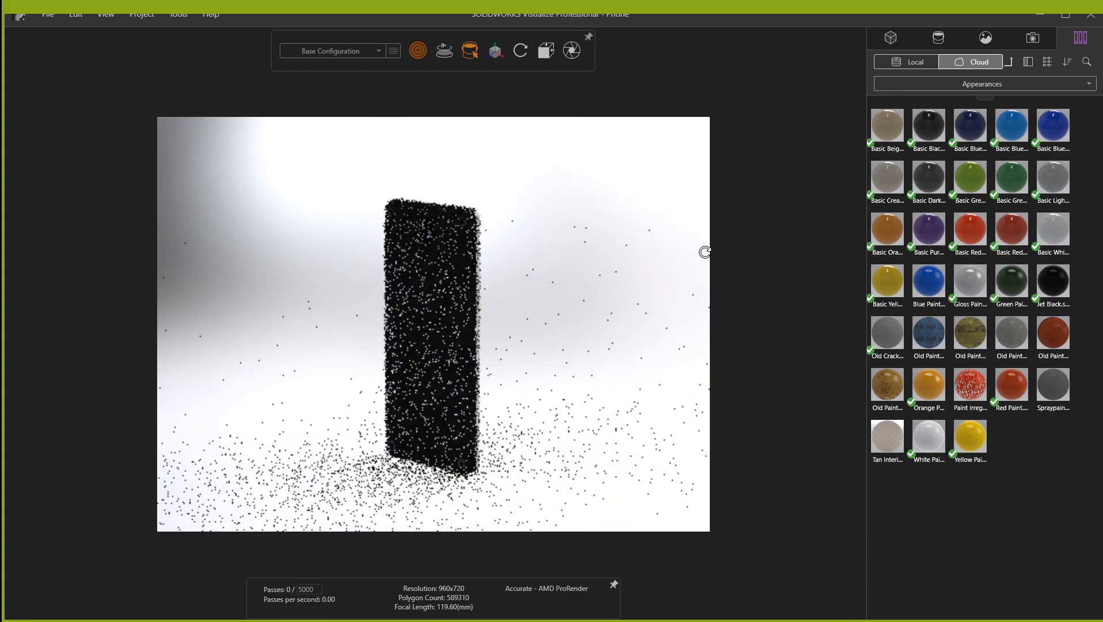
scroll(433, 425, "up", 2)
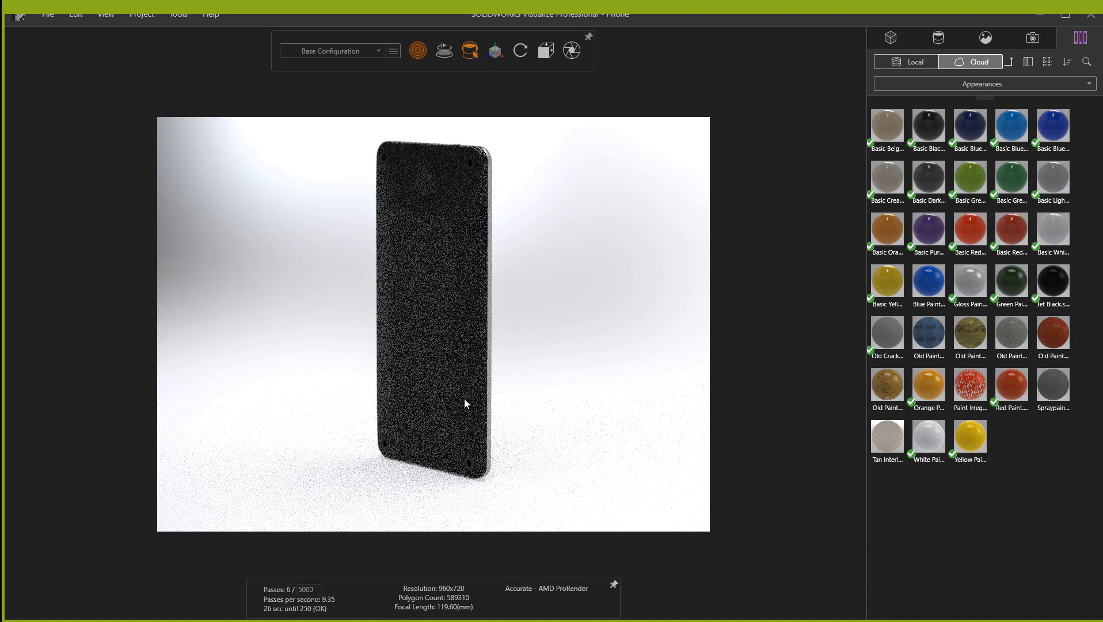
middle_click_drag(451, 347, 484, 349)
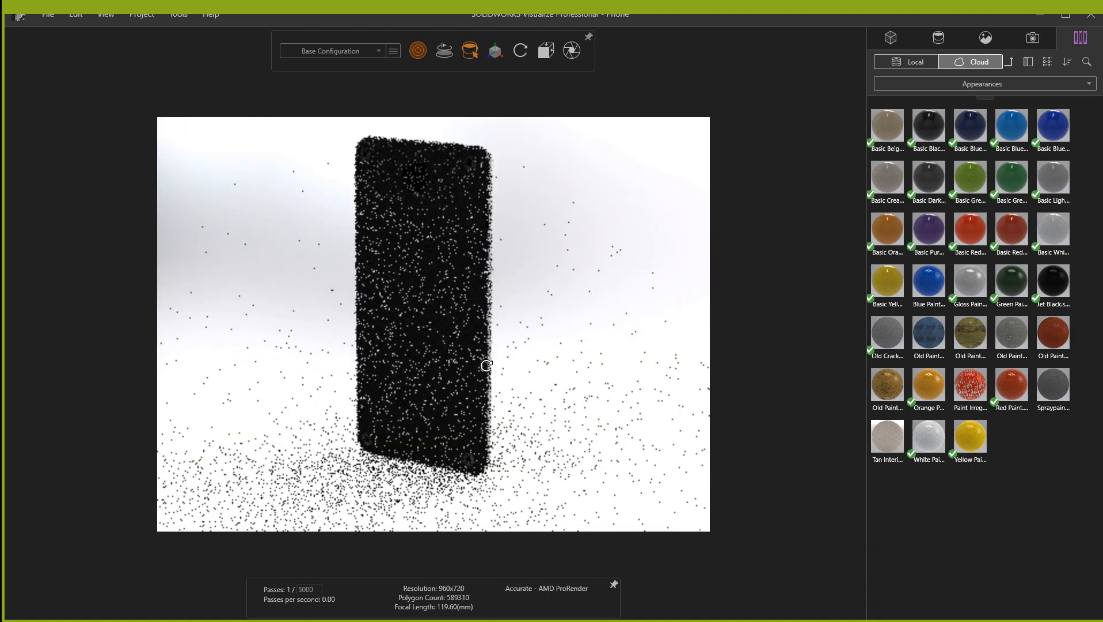
left_click(439, 280)
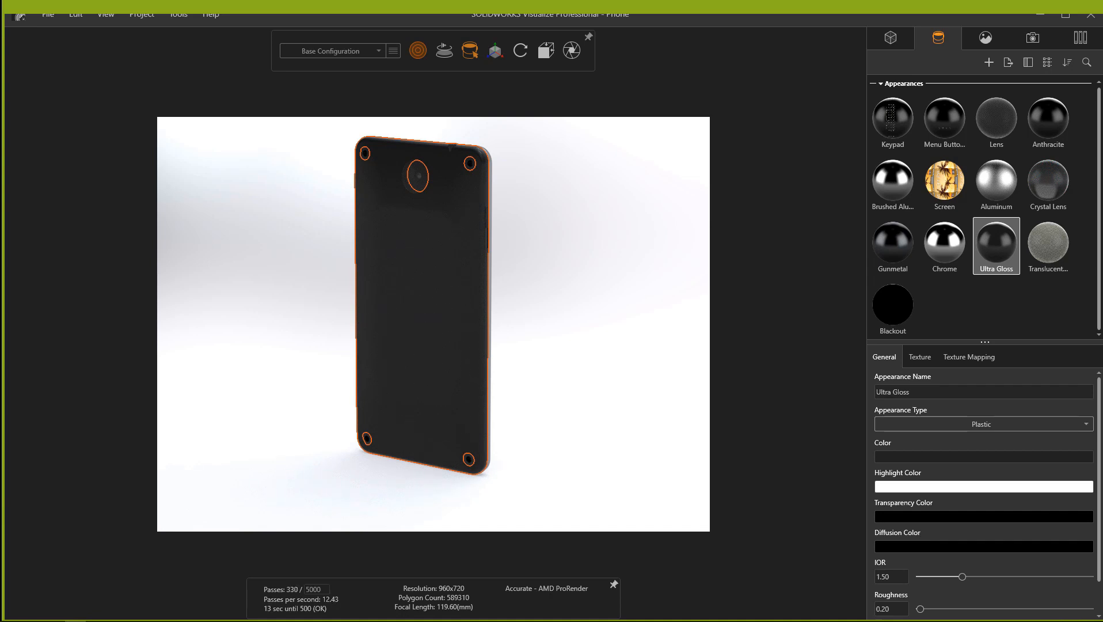
Switch to the web browser showing goengineer.com and move its window over the render viewport
left_click_drag(0, 71, 288, 59)
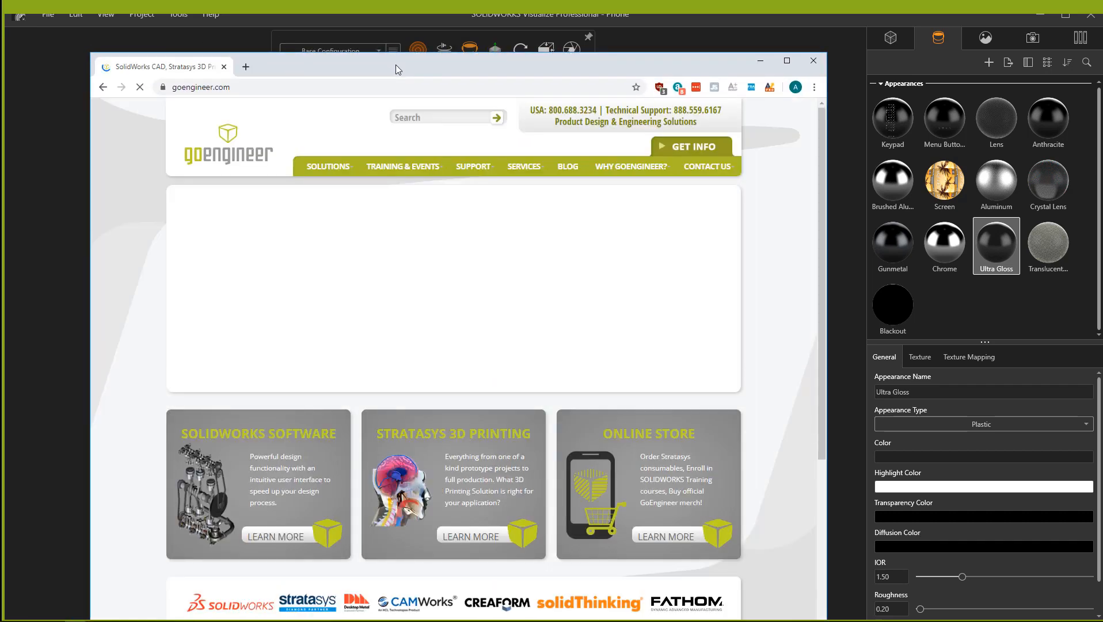
Capture a snip of the GoEngineer home page with the Snipping Tool, covering the logo, main banner and product tiles
left_click_drag(396, 68, 384, 44)
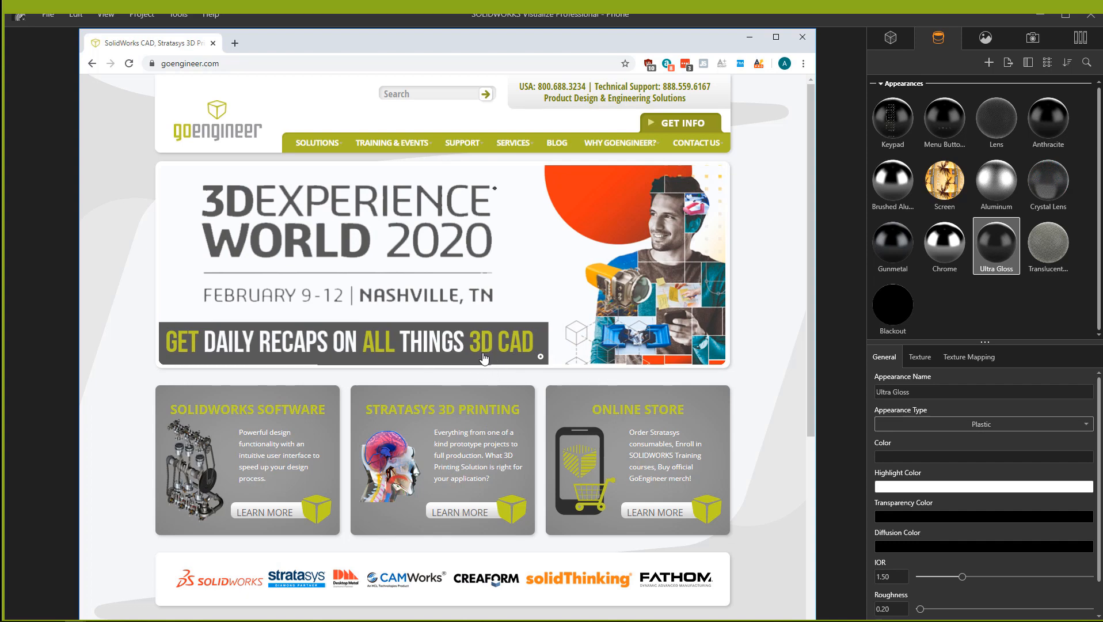
mouse_move(118, 620)
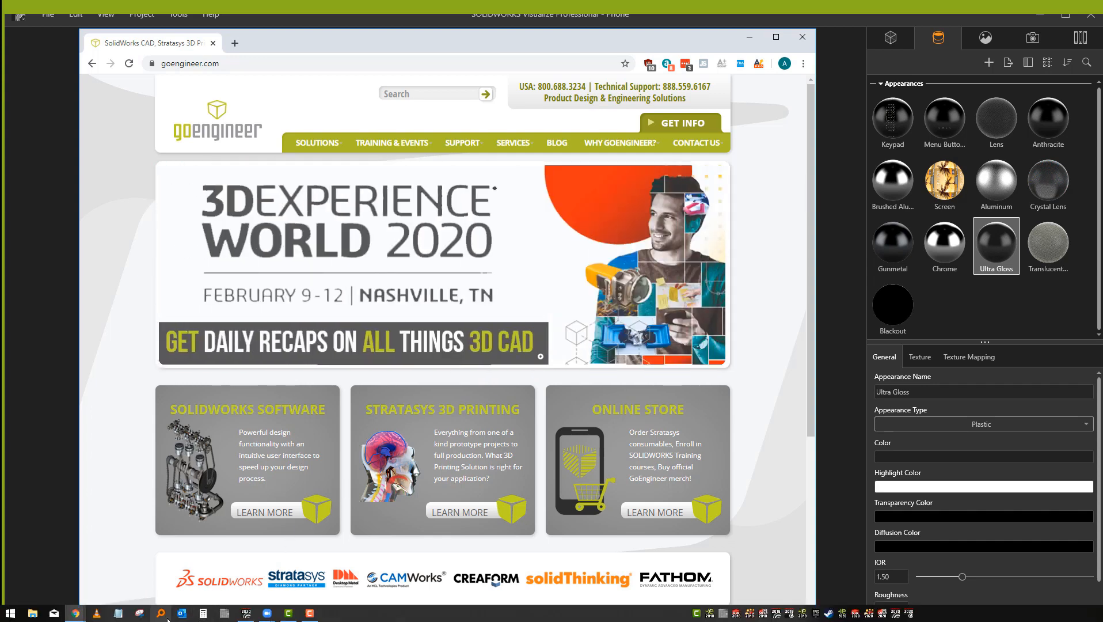
left_click(140, 615)
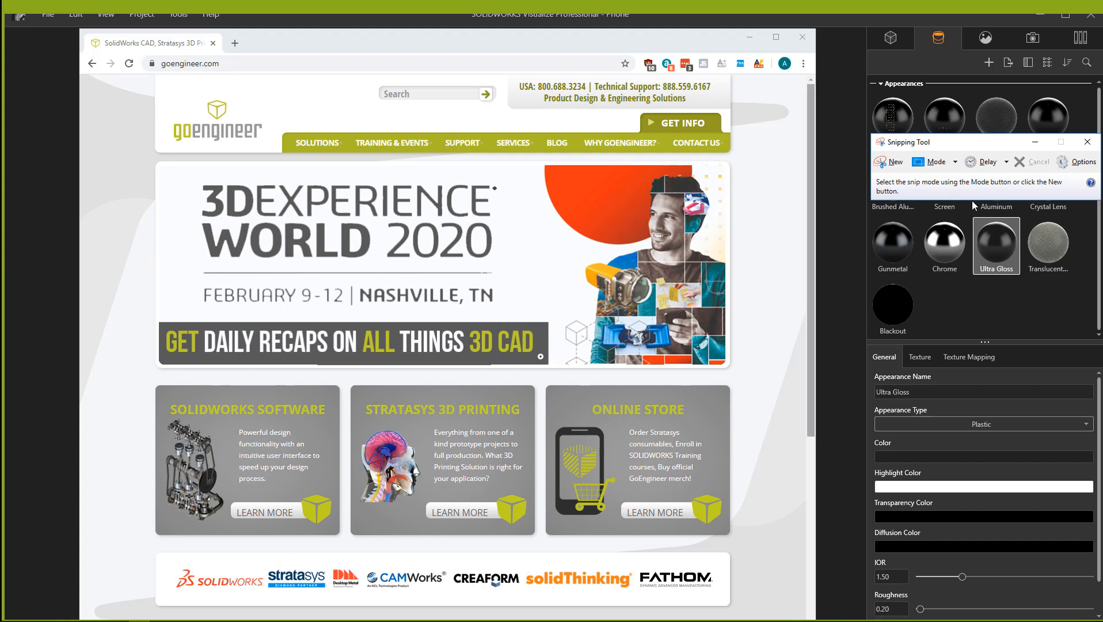
left_click(897, 161)
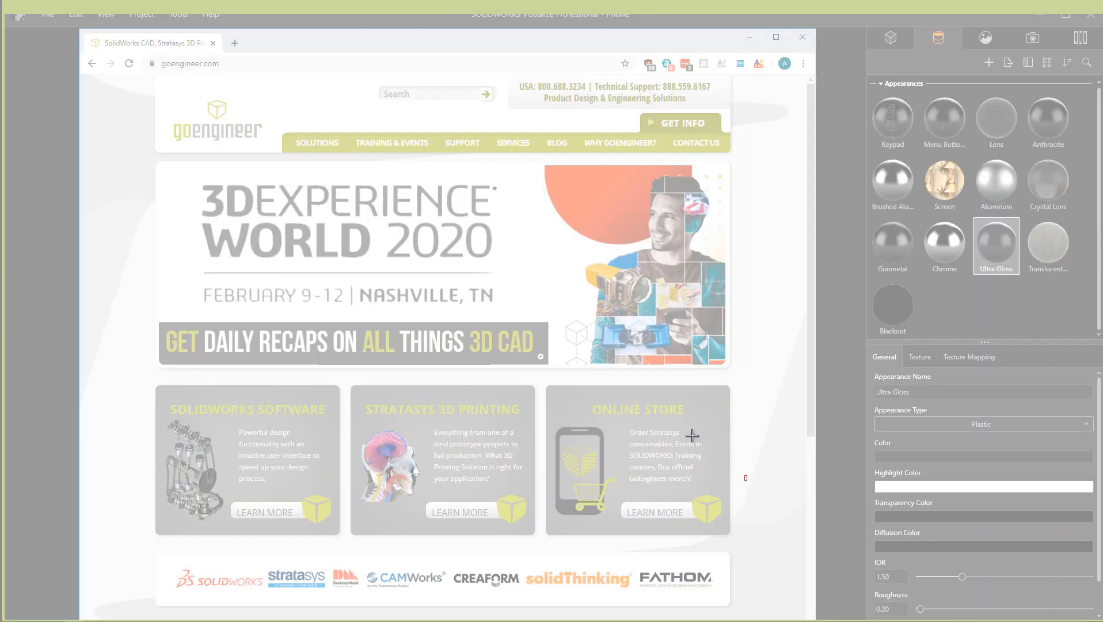
left_click_drag(743, 480, 136, 90)
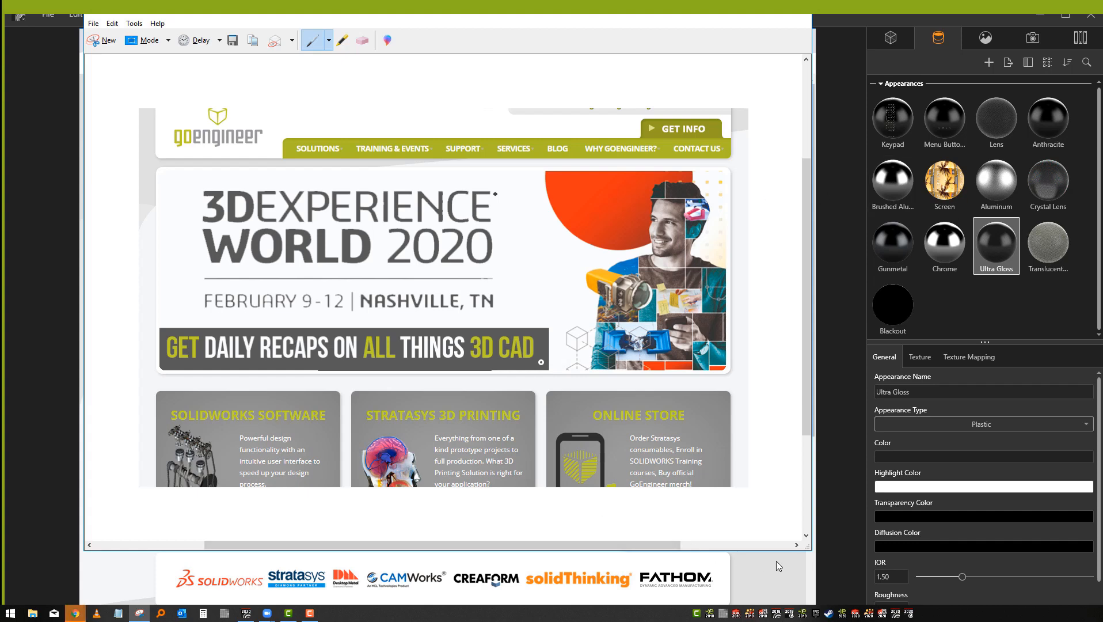
Close the browser window and exit the Snipping Tool without saving the snip
left_click(765, 572)
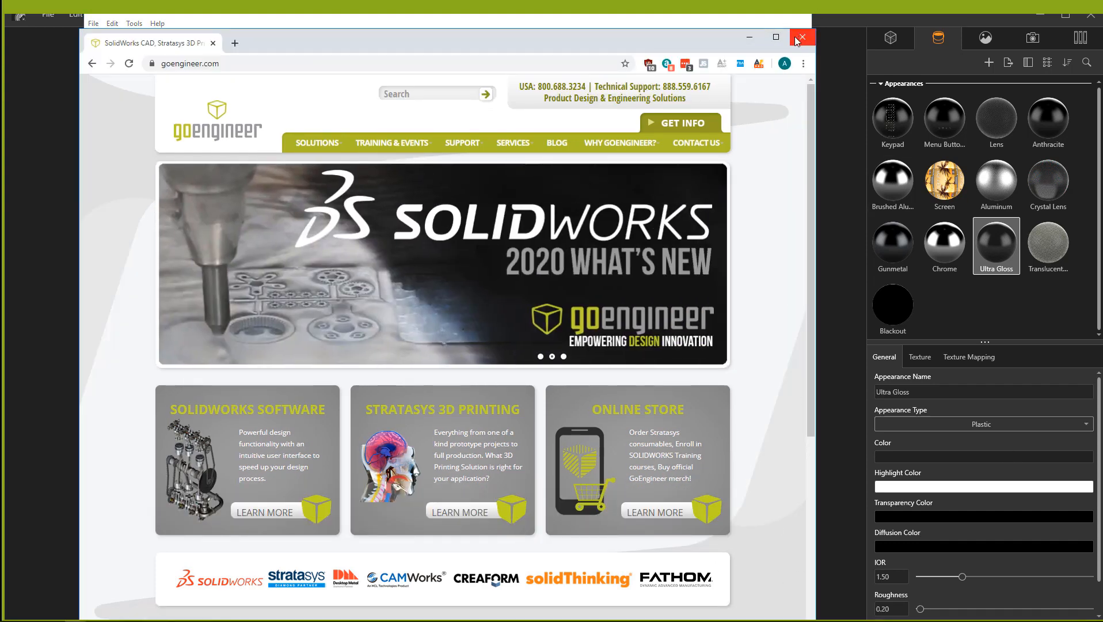
left_click_drag(633, 39, 1, 59)
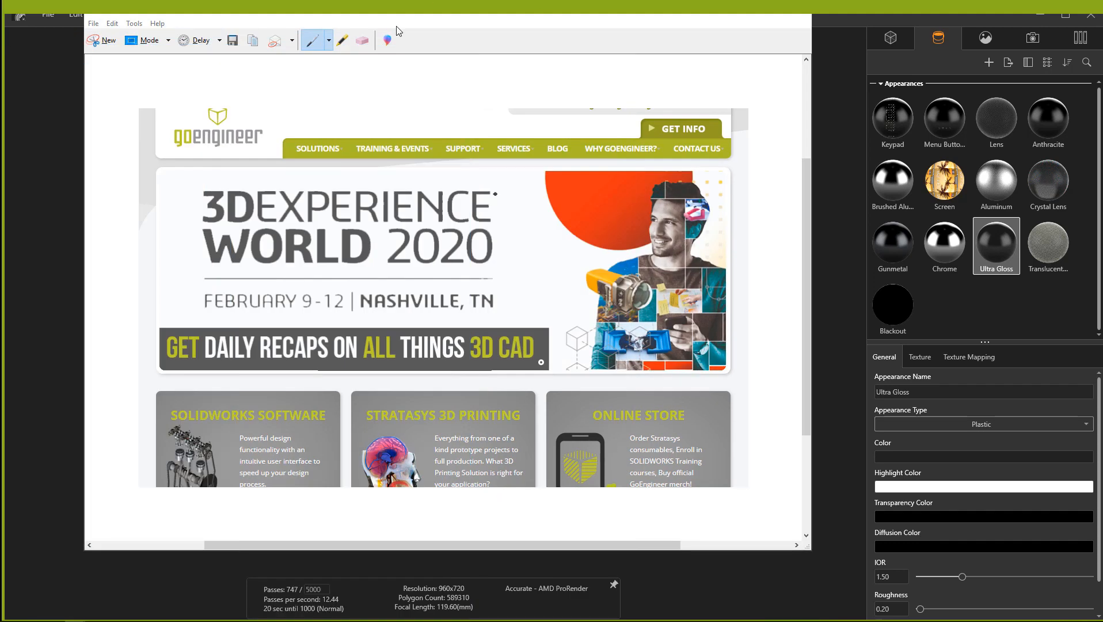
left_click(544, 42)
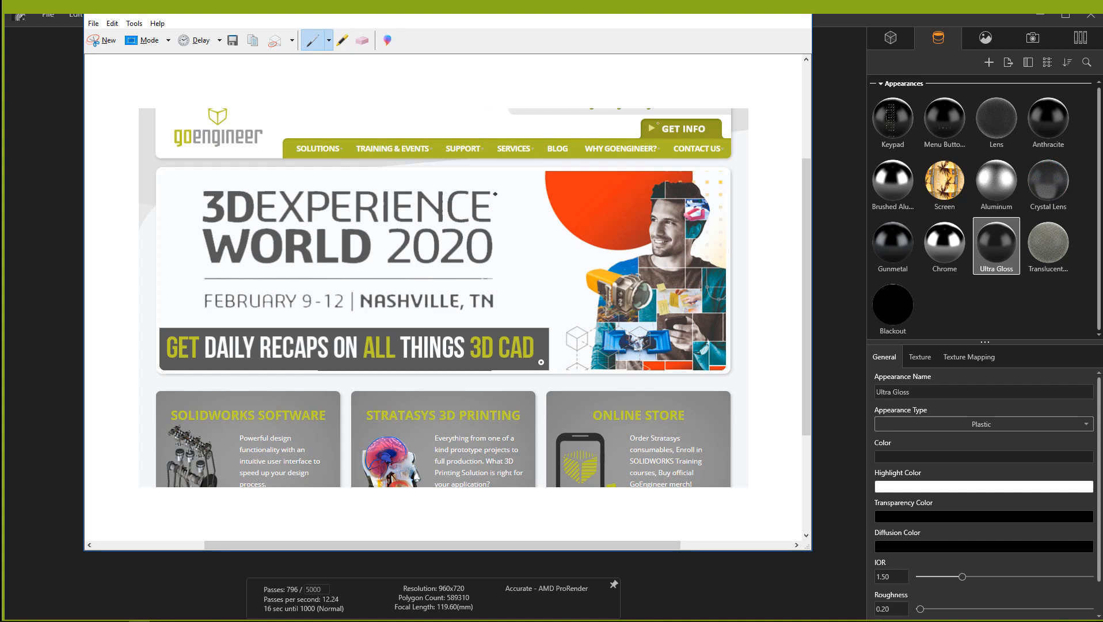
key("super")
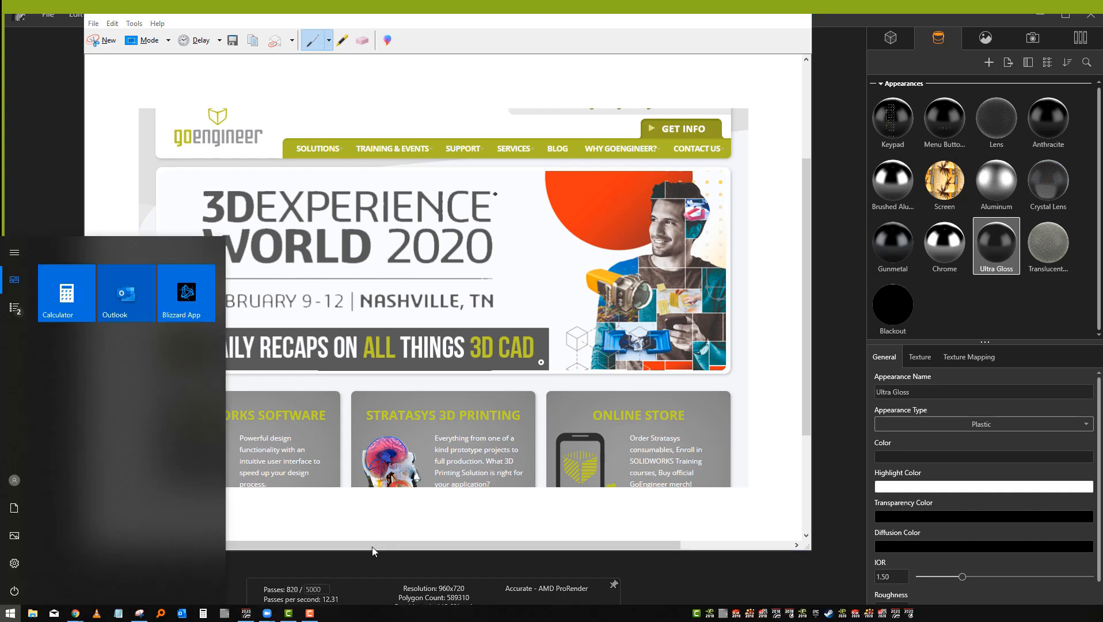
left_click(135, 614)
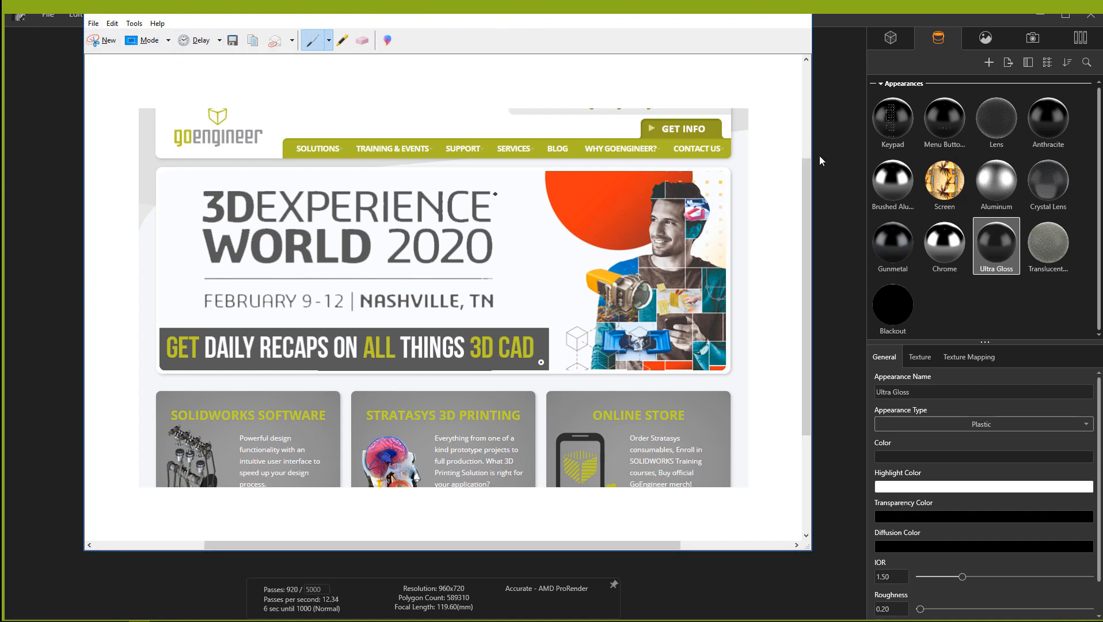
left_click_drag(806, 172, 771, 68)
scroll(522, 138, "down", 2)
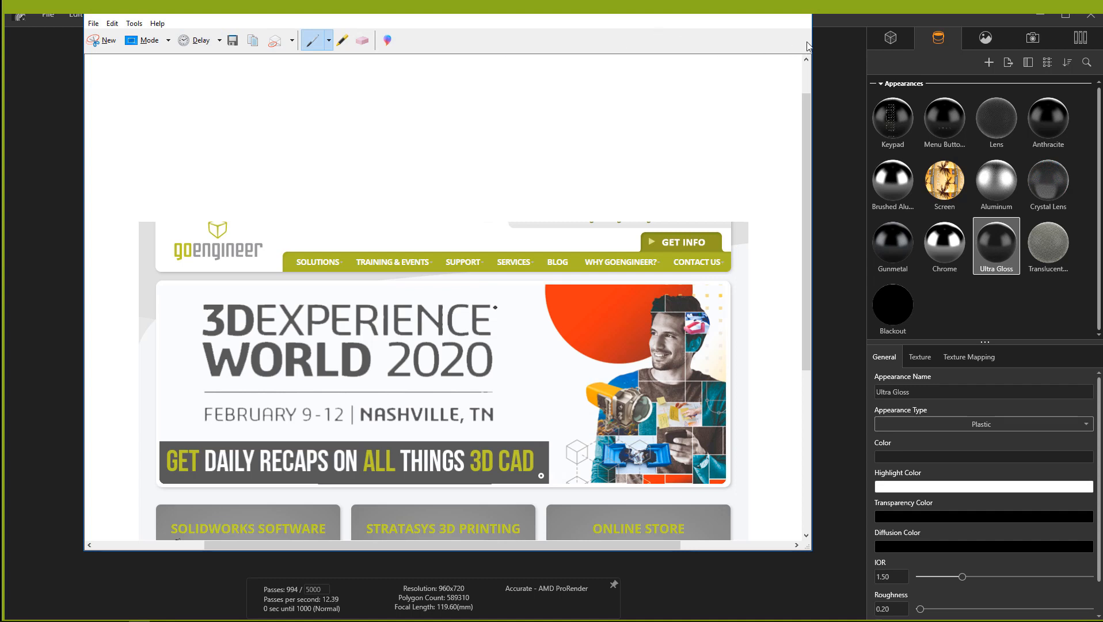
key("super")
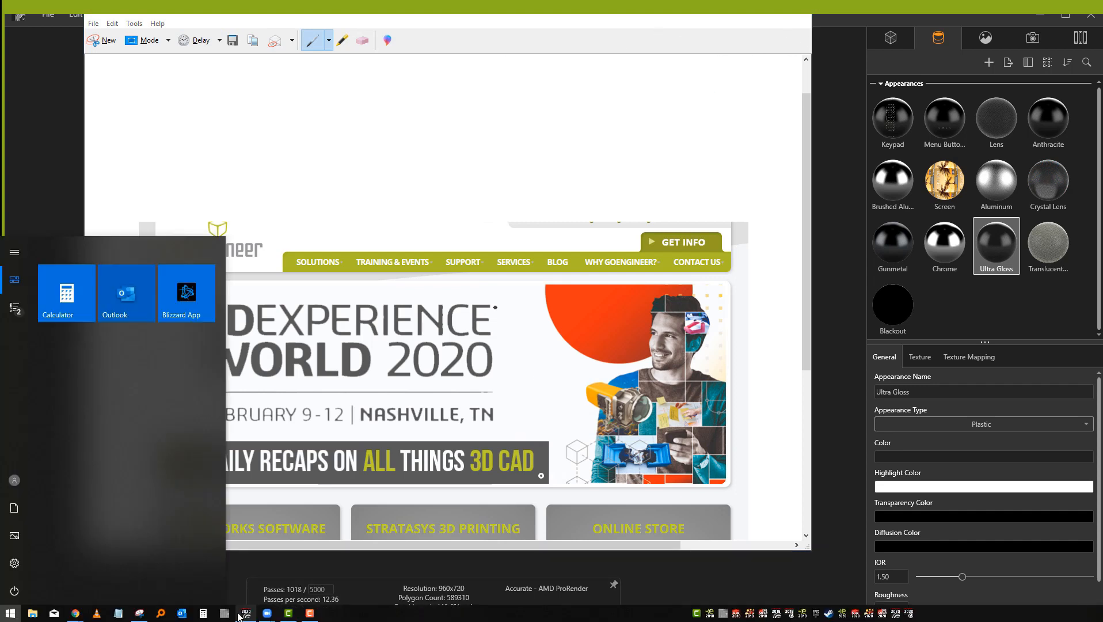
right_click(141, 614)
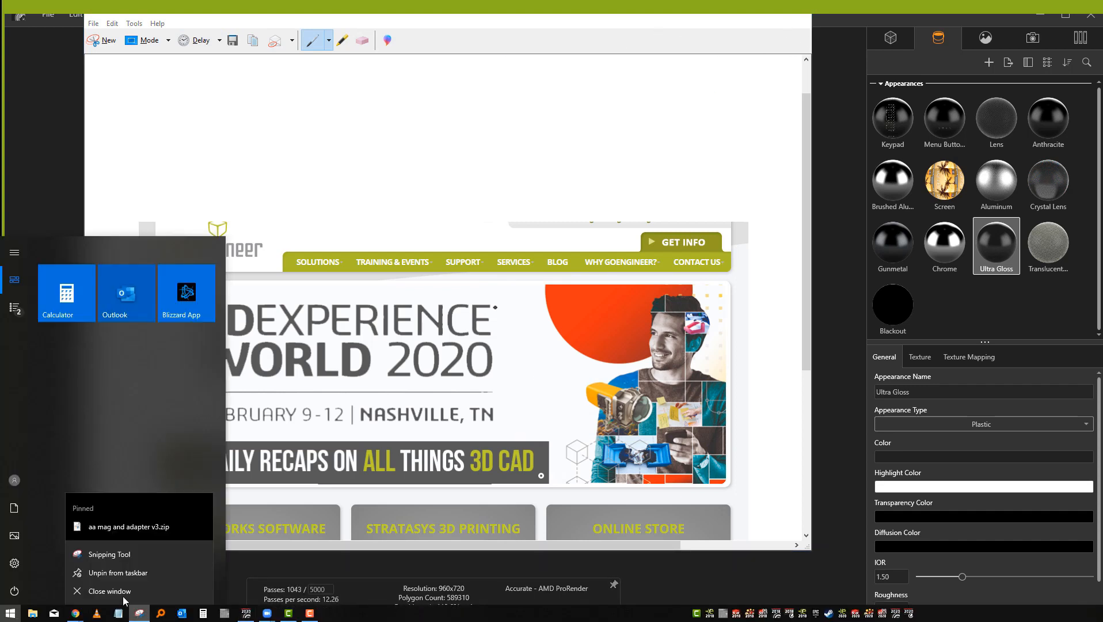
left_click(104, 591)
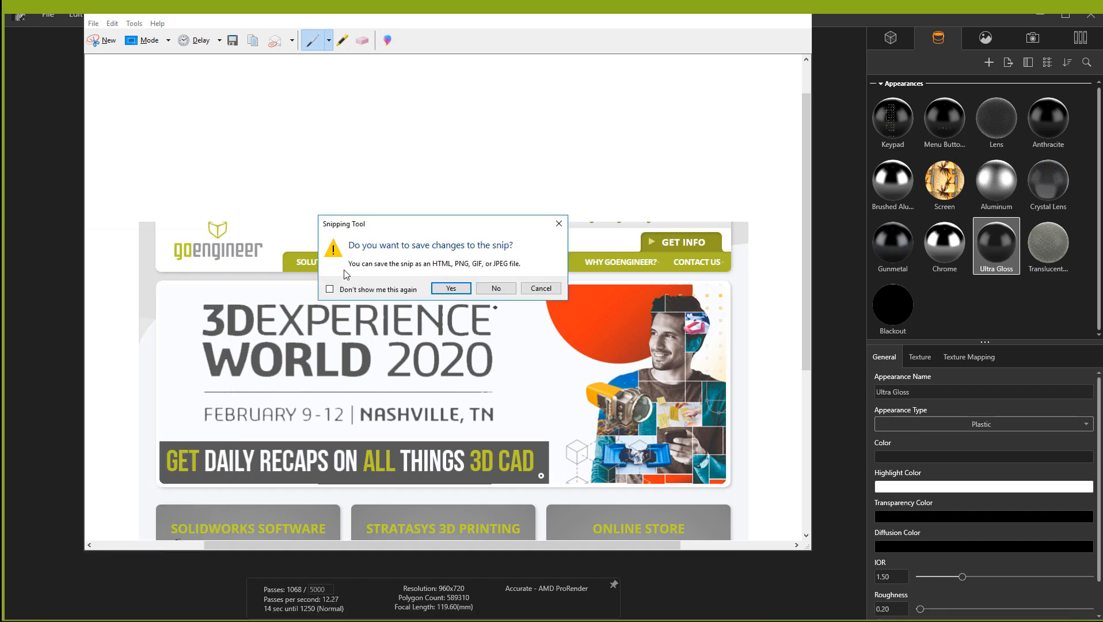
left_click(495, 290)
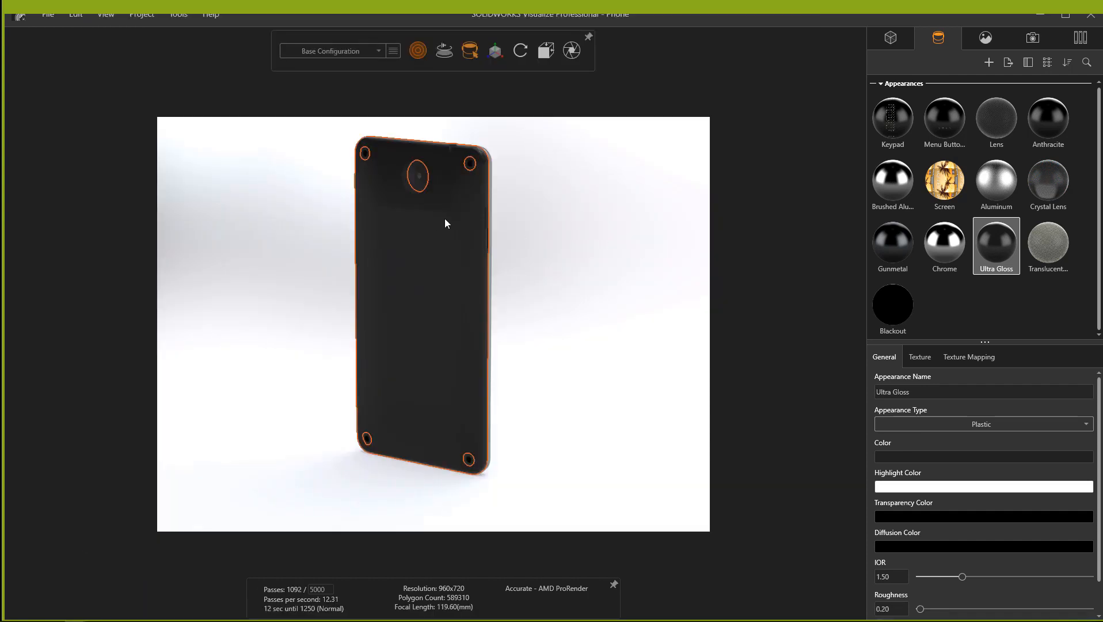
Rename the phone back cover's Ultra Gloss appearance as GoE Ultra Gloss Carbon
left_click(543, 302)
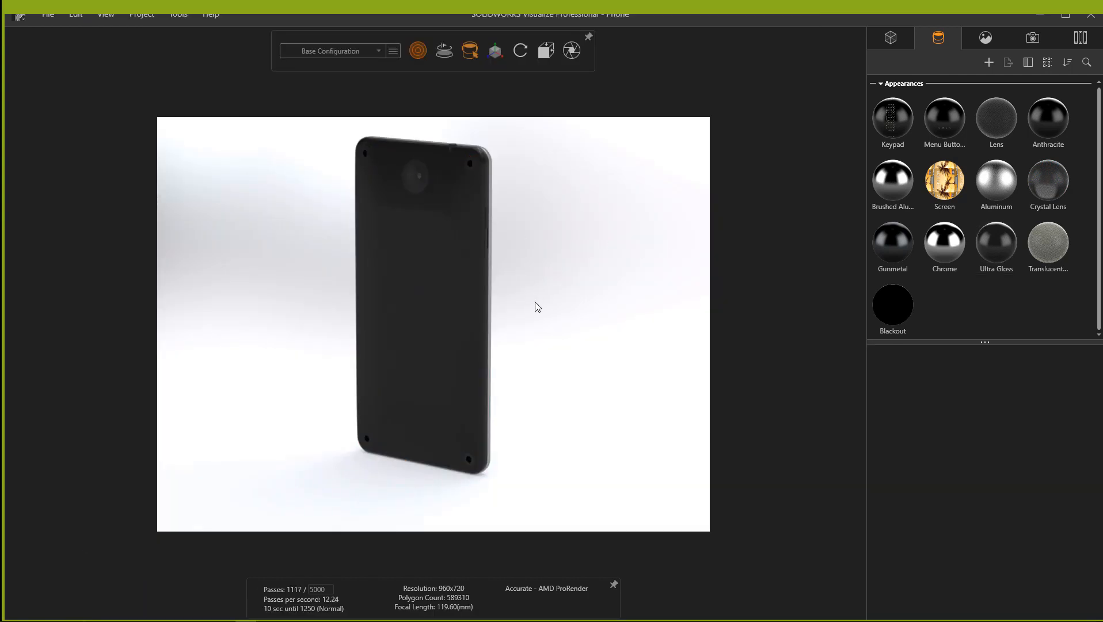
left_click(449, 282)
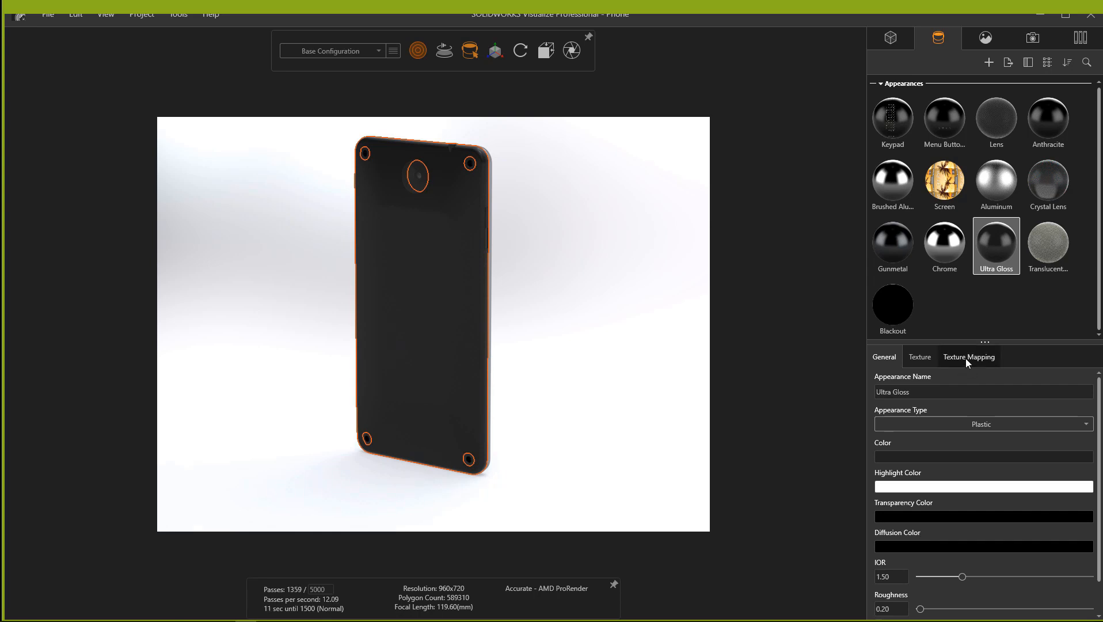
left_click(927, 392)
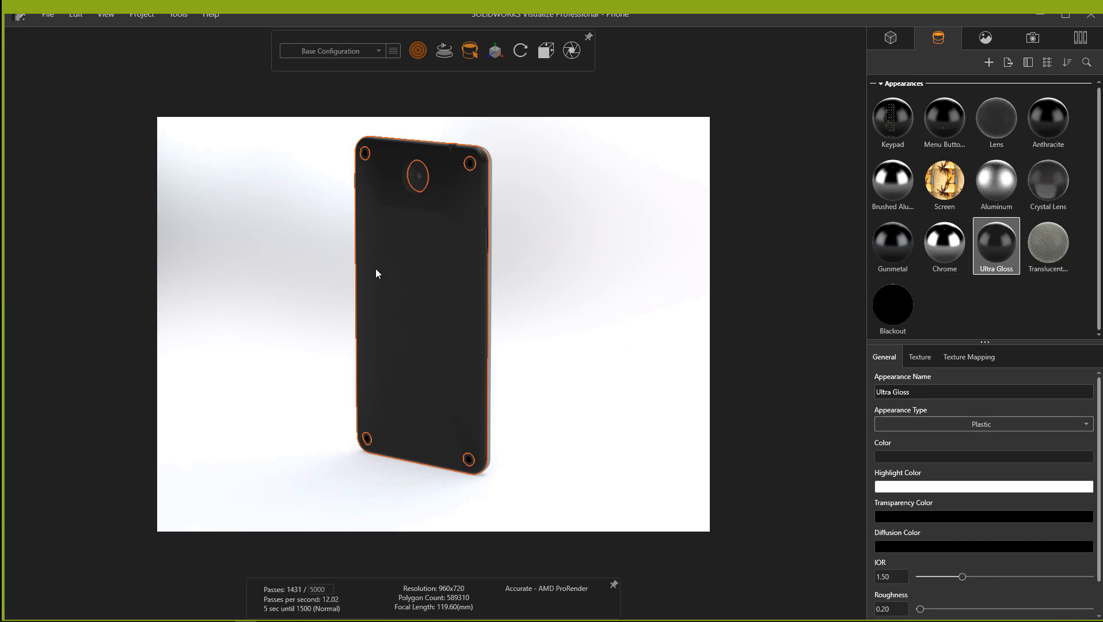
mouse_move(376, 270)
left_mouse_down()
mouse_move(378, 283)
mouse_move(385, 269)
left_mouse_up()
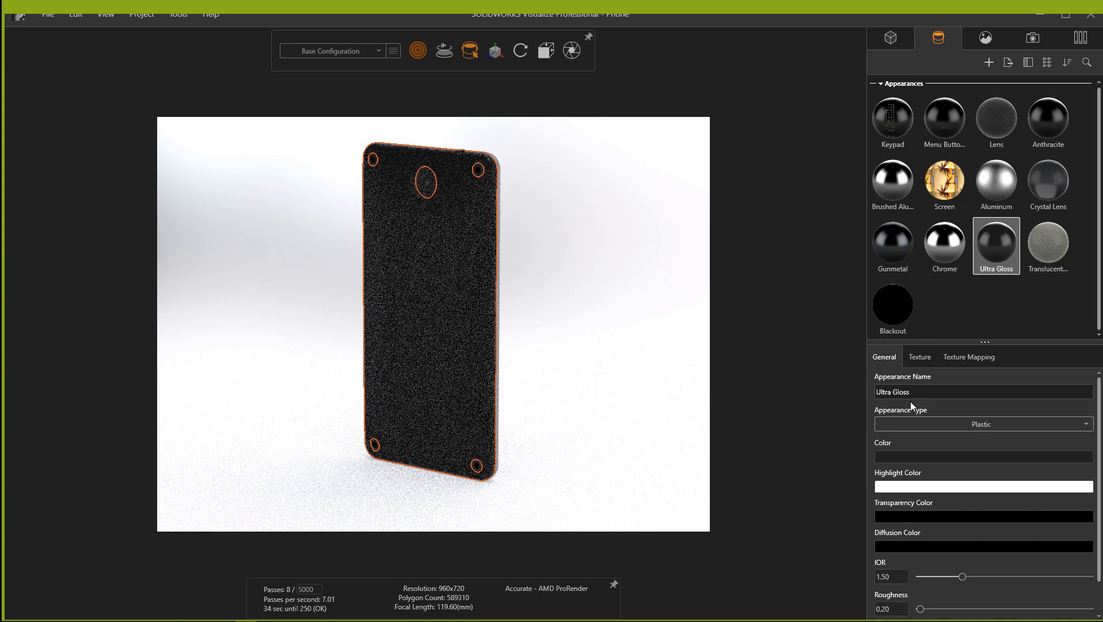
left_click(876, 391)
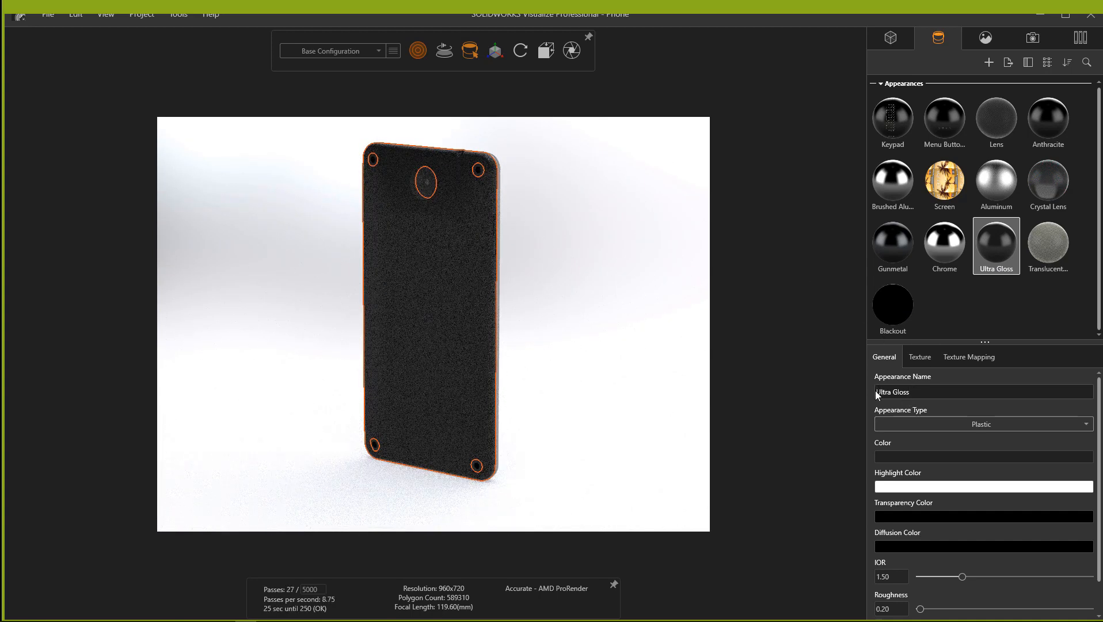
type("GO")
key("BackSpace")
type("oE")
left_click(979, 387)
type("C")
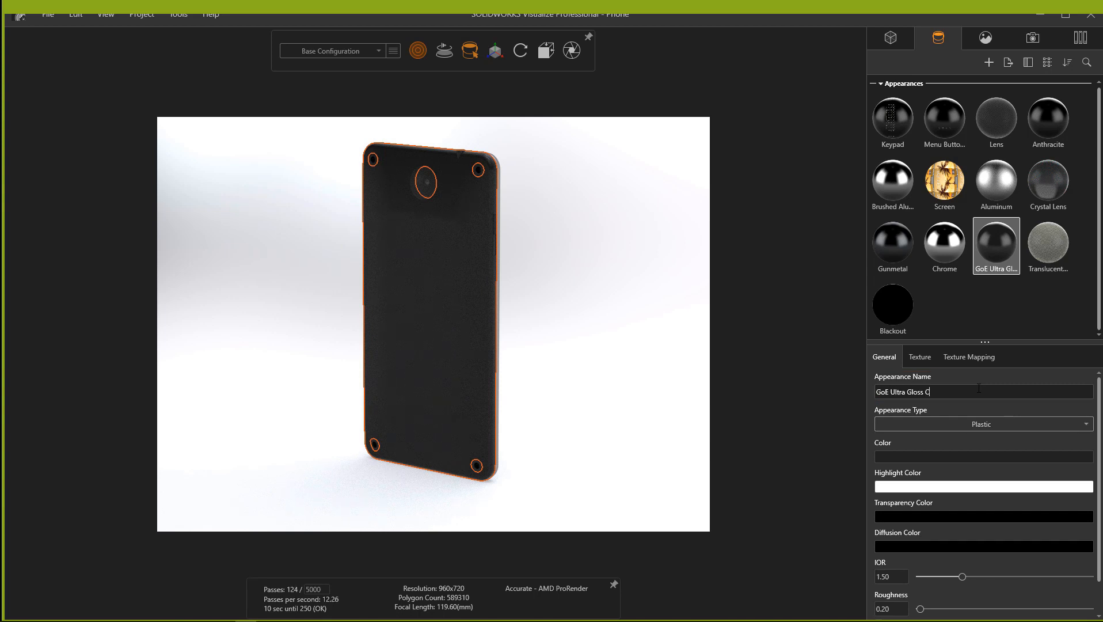
type("arbon")
left_click(995, 380)
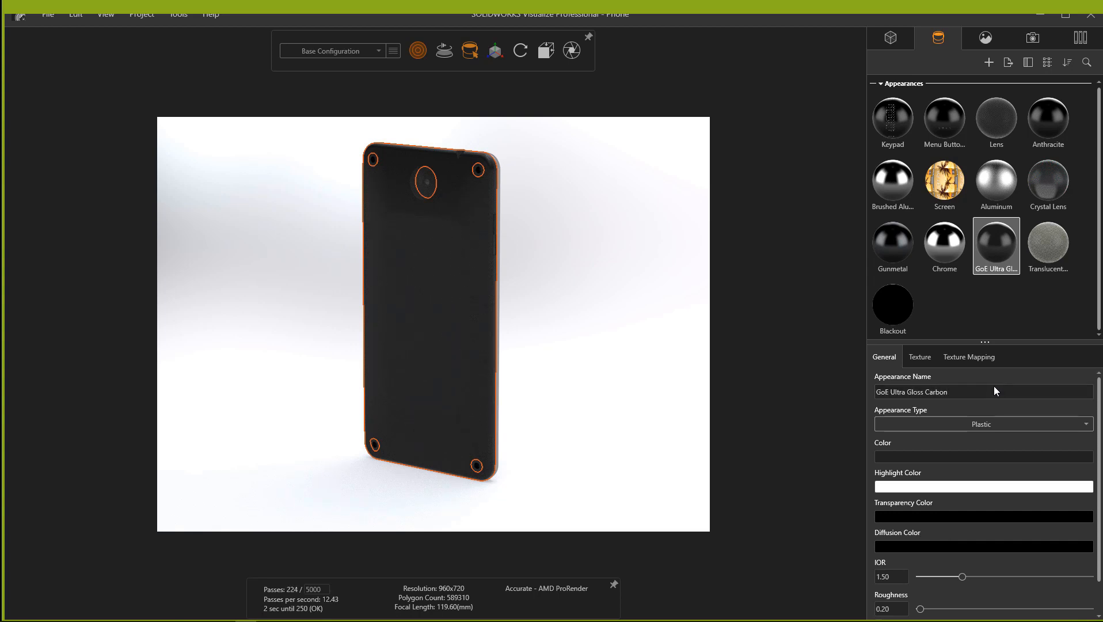
Open the appearance's main color for editing in HSV mode and set its hue to 122
scroll(994, 386, "down", 1)
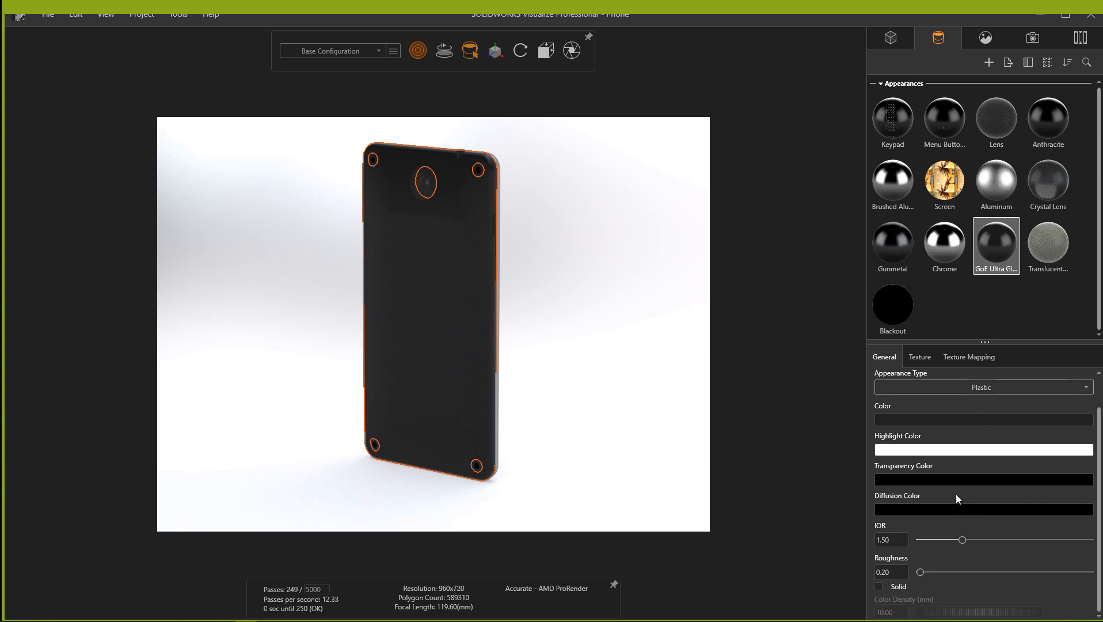
scroll(934, 459, "up", 1)
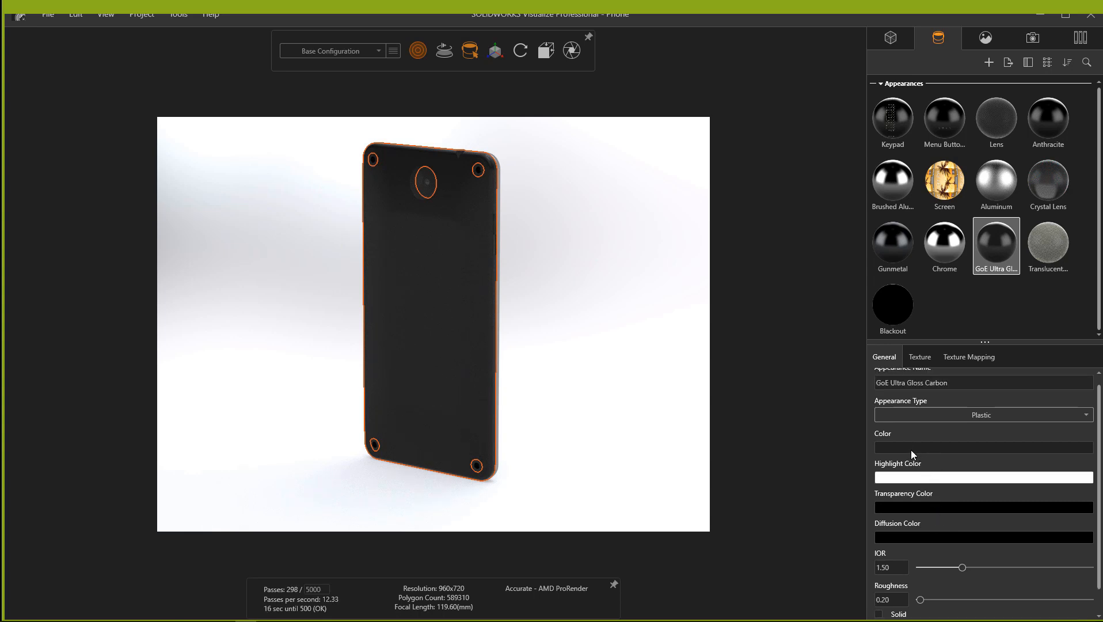
left_click_drag(1102, 201, 783, 159)
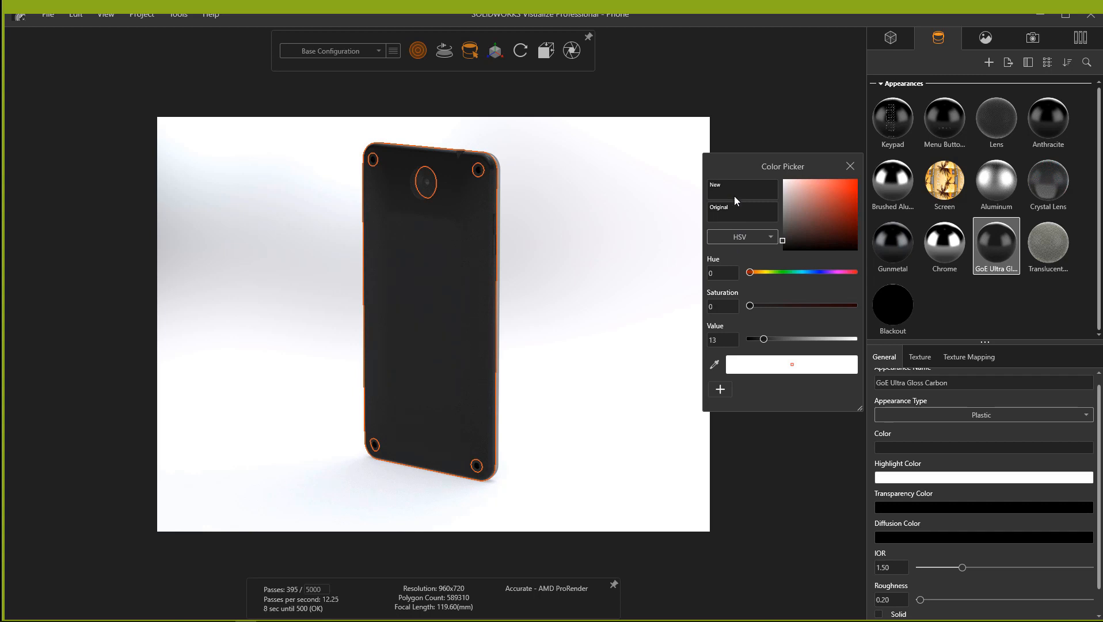
left_click(732, 236)
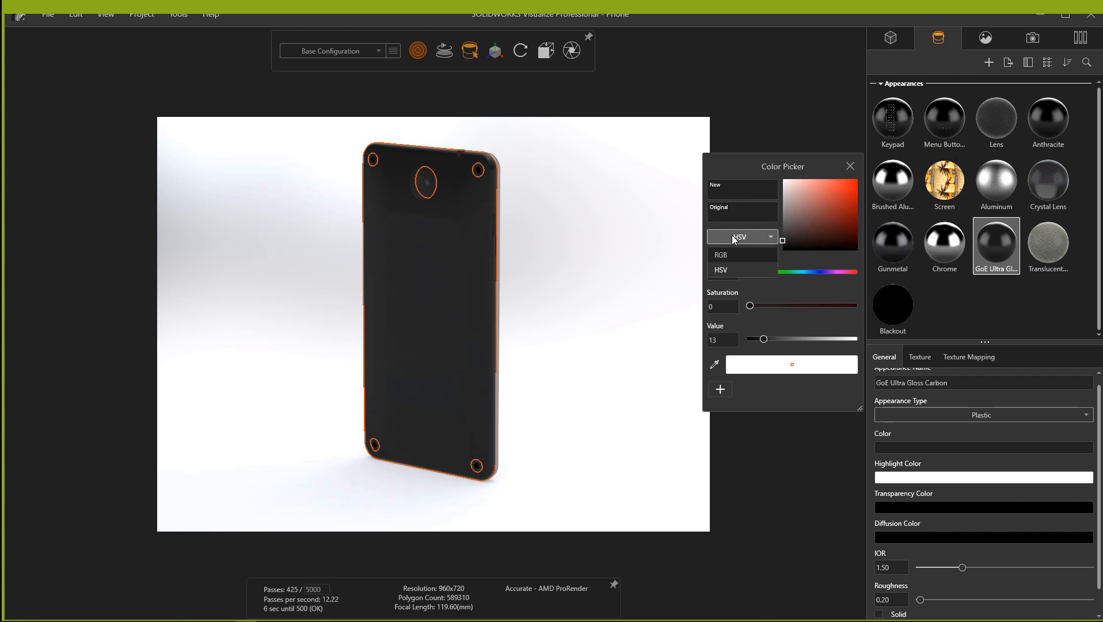
left_click(796, 260)
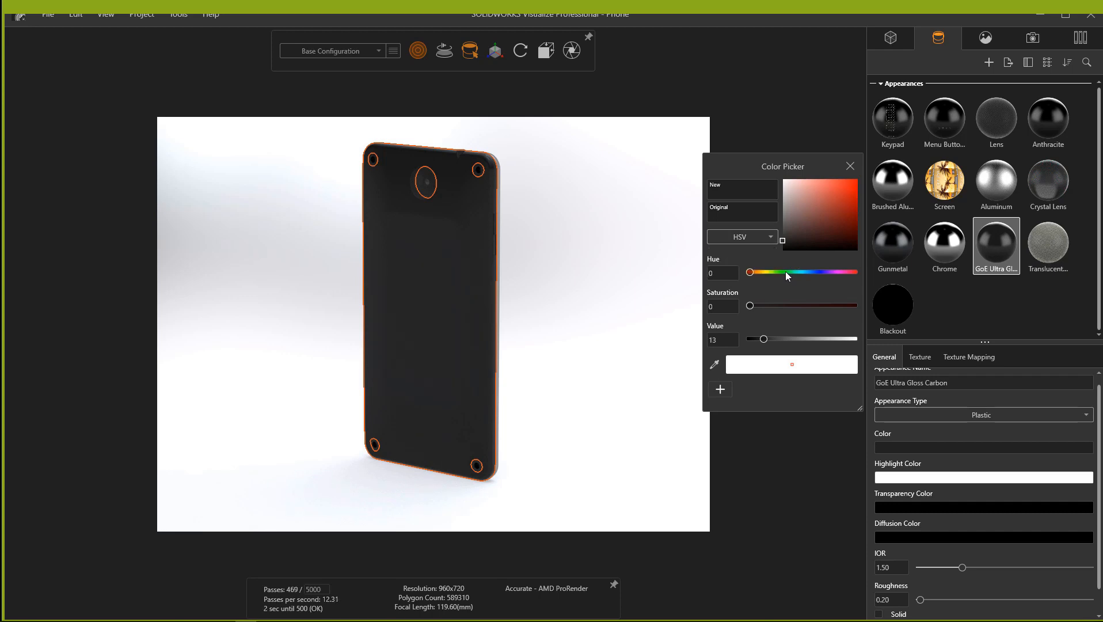
left_click(785, 272)
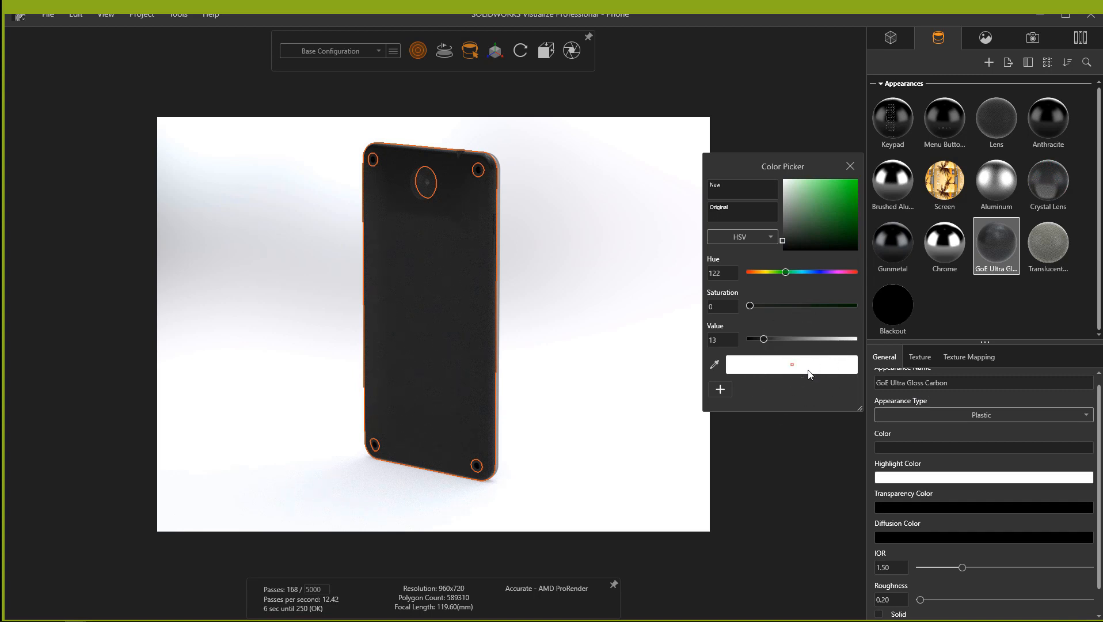
key("ctrl")
key("ctrl")
key("ctrl")
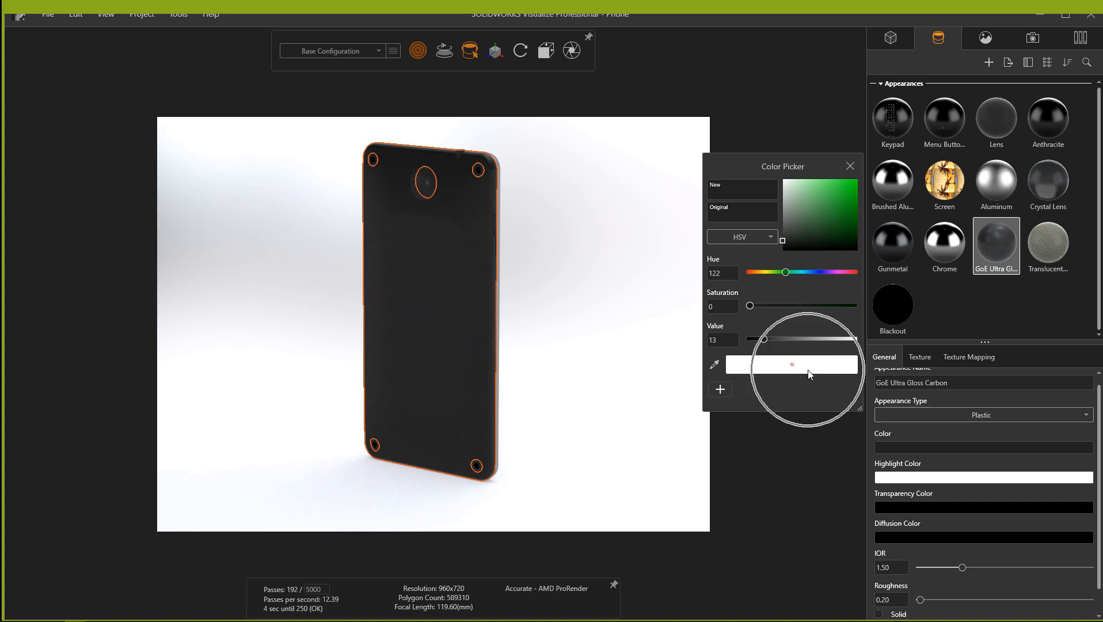
key("ctrl")
key("ctrl")
key("ctrl")
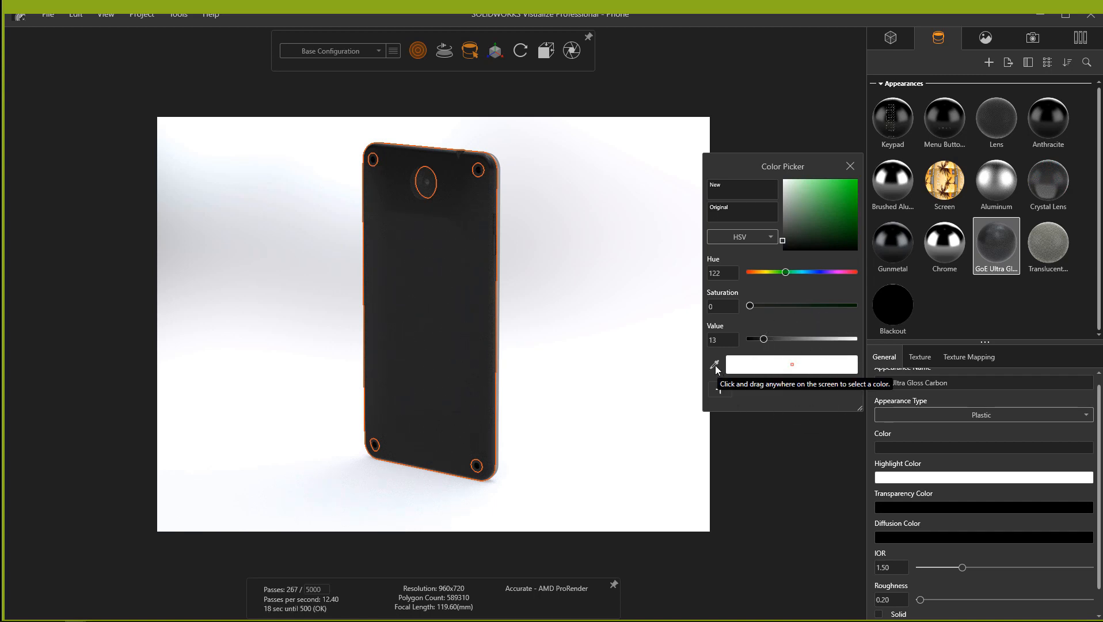
Sample a yellow-green for the appearance's color with the eyedropper, giving hue 70, saturation 77 and value 84
left_click_drag(715, 365, 279, 201)
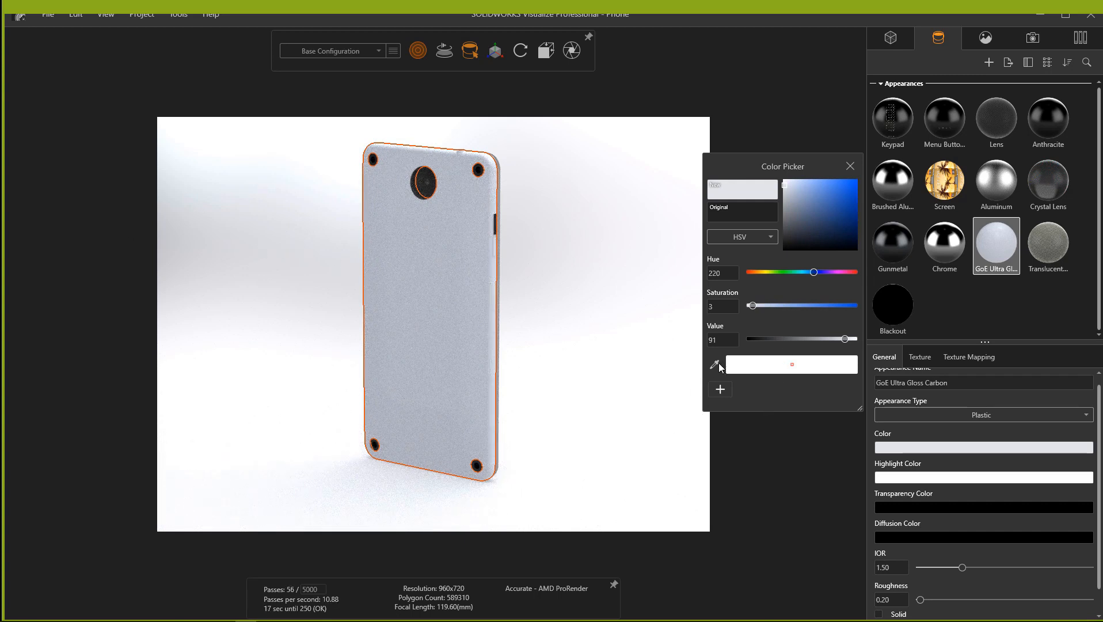
left_click_drag(719, 367, 450, 294)
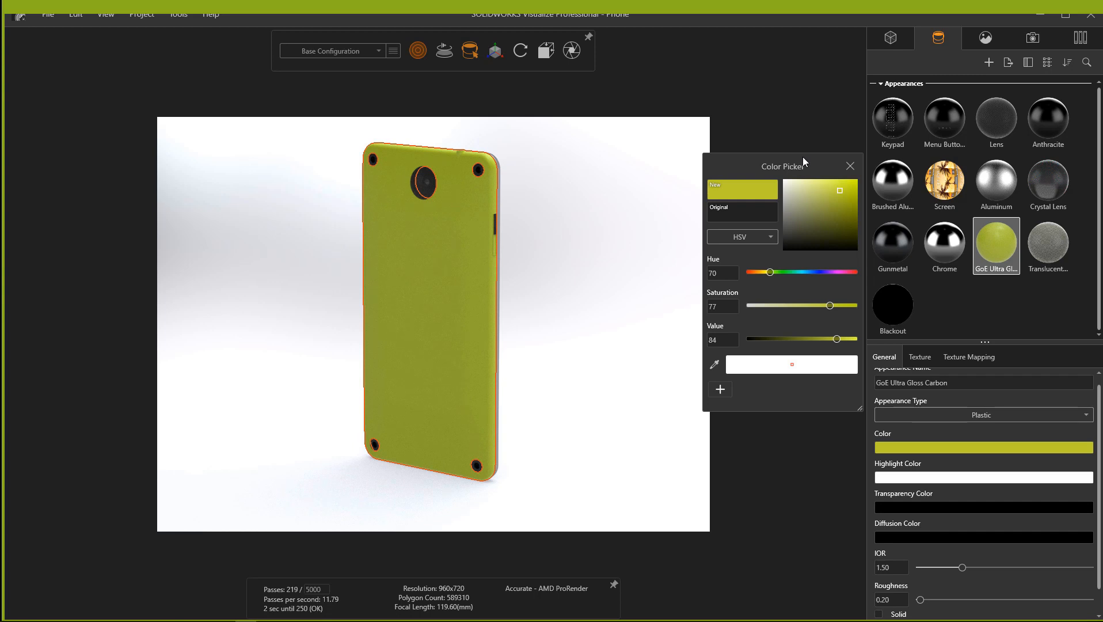
Load carbon normal.jpg from the Textures folder as the bump texture of the GoE Ultra Gloss Carbon appearance
left_click(929, 354)
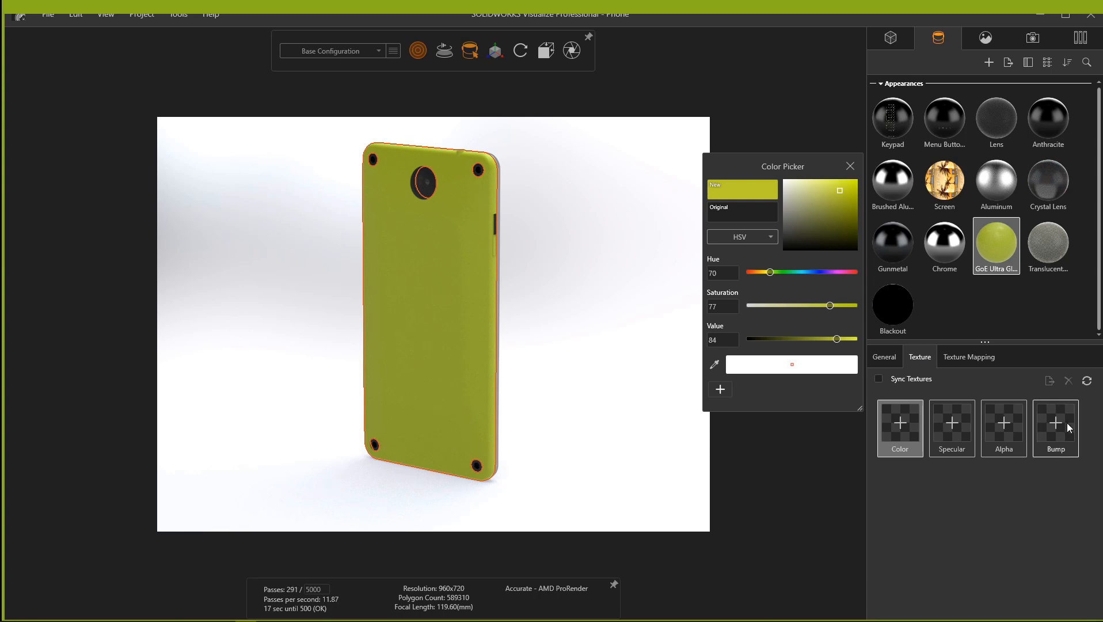
left_click(1066, 422)
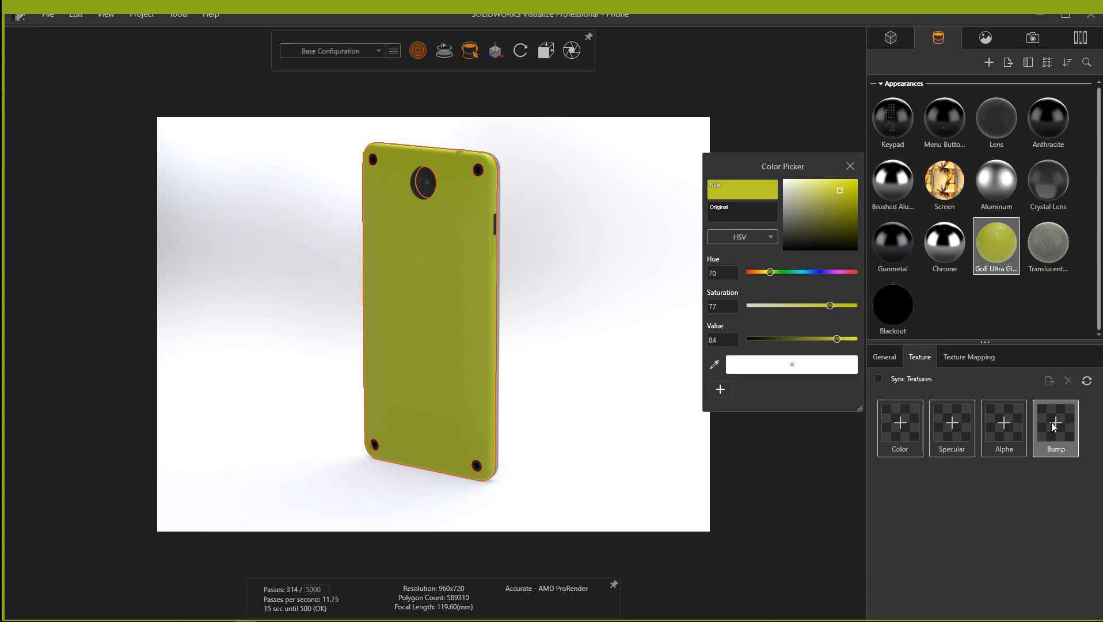
left_click(1051, 422)
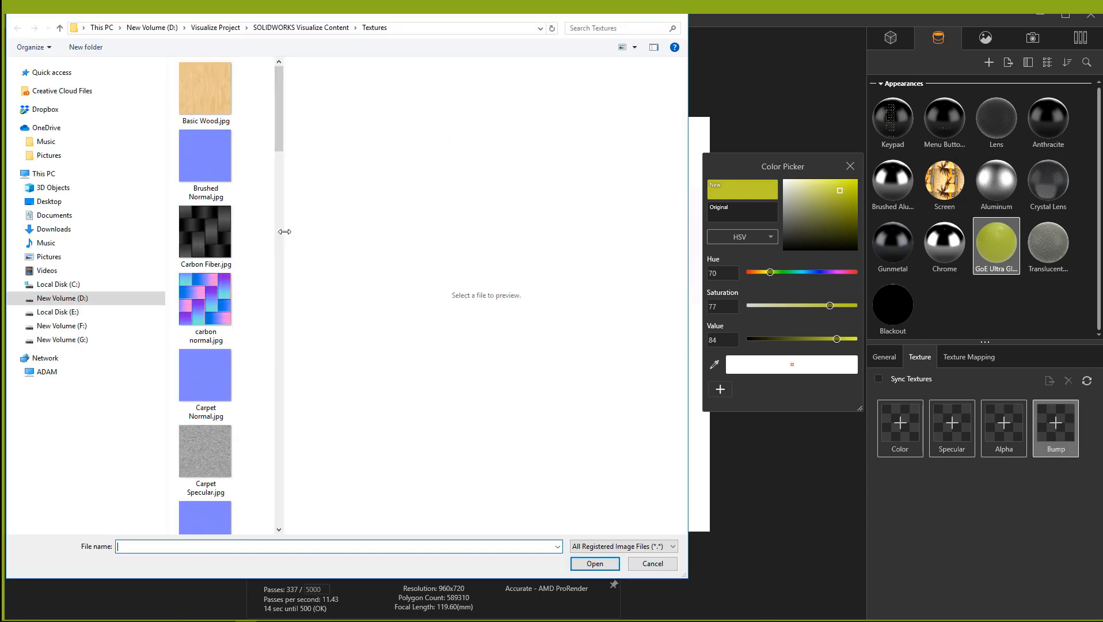
left_click_drag(284, 232, 582, 232)
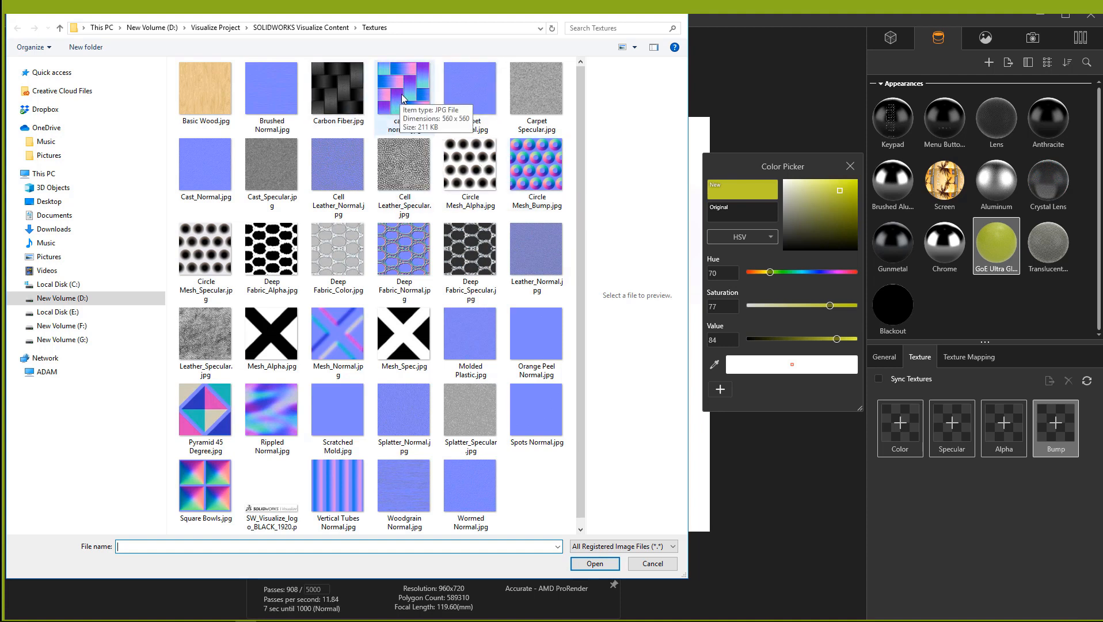
scroll(406, 161, "down", 1)
scroll(411, 204, "up", 1)
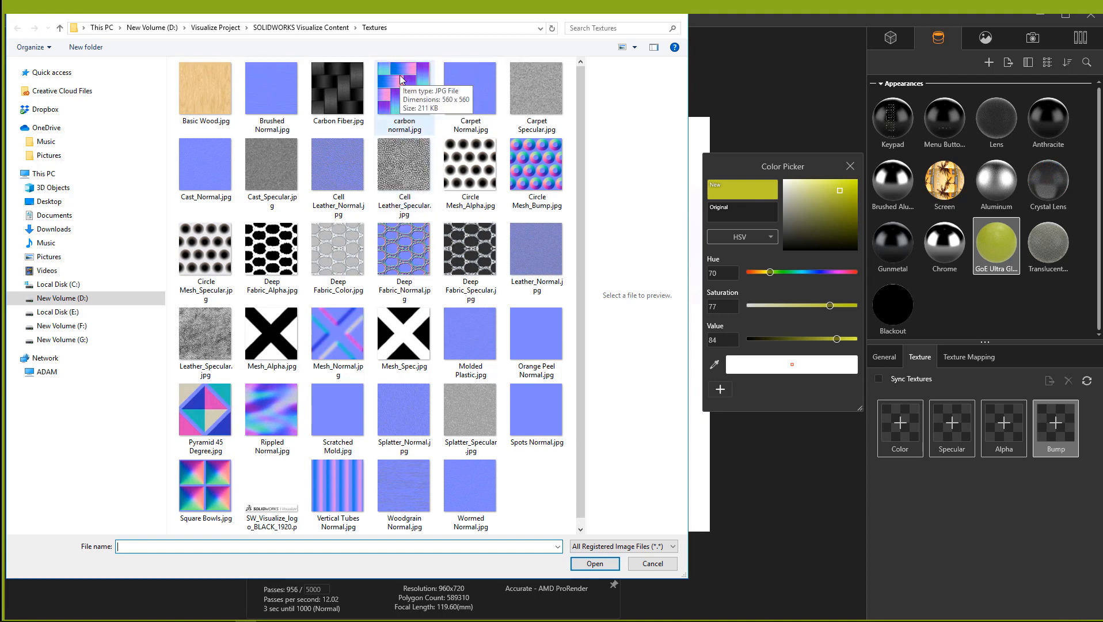
left_click(402, 79)
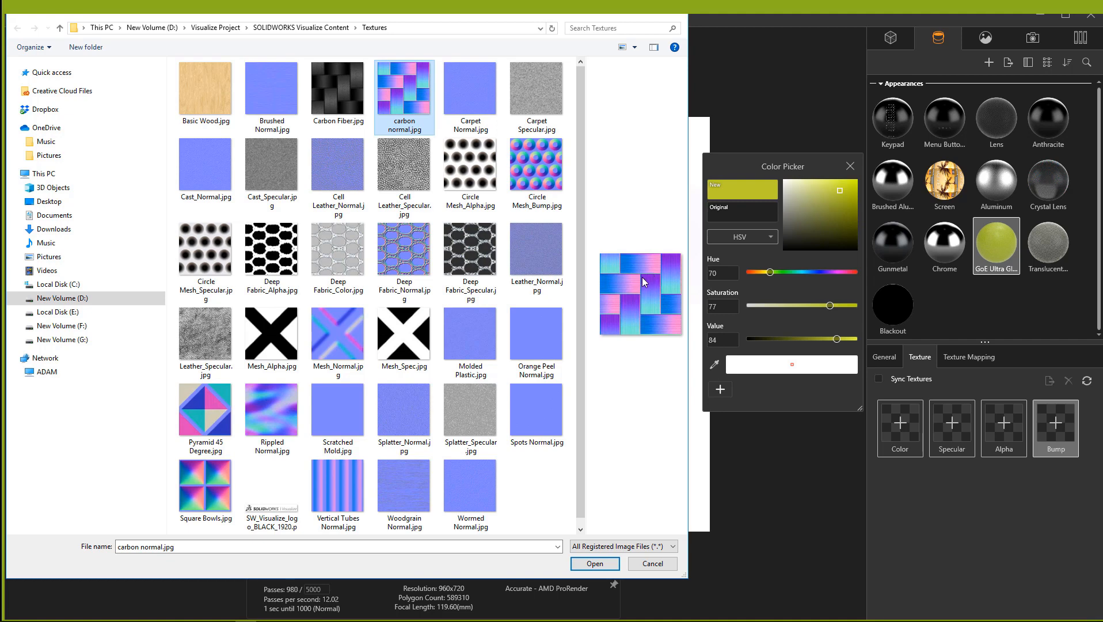
left_click(603, 567)
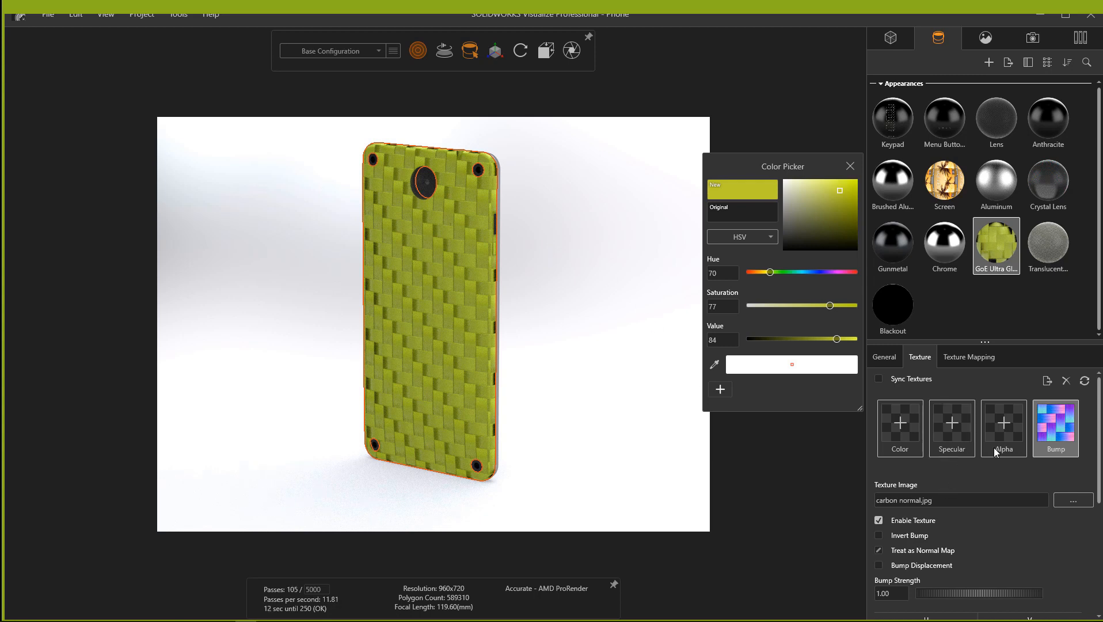
Try a bump strength of 2.88 on the carbon texture and set it back to 1
scroll(1041, 467, "down", 3)
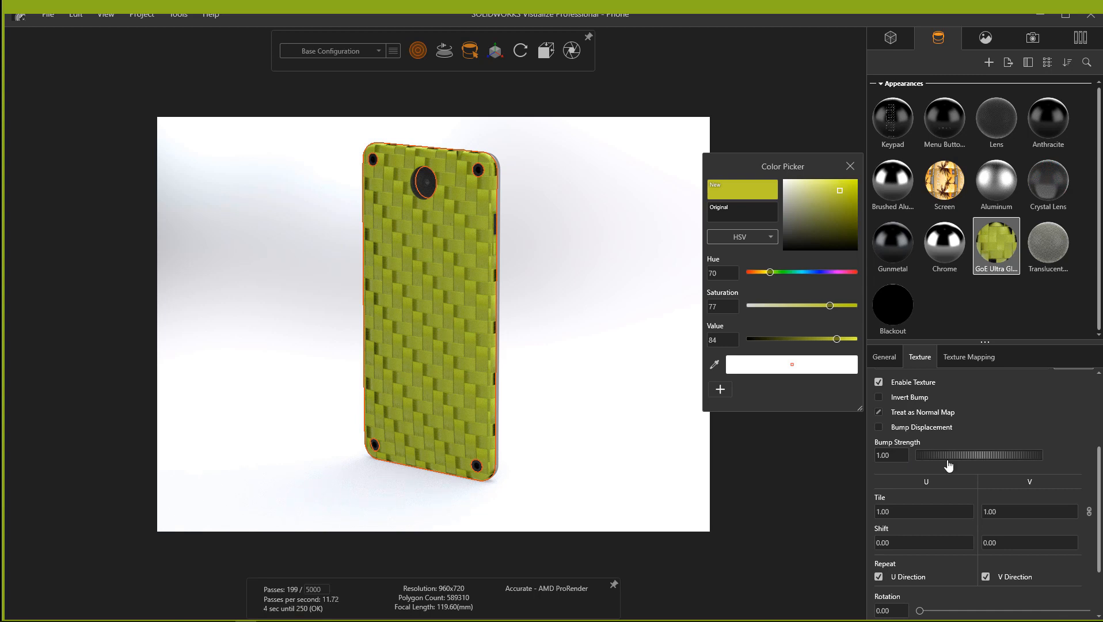
left_click_drag(931, 458, 1028, 460)
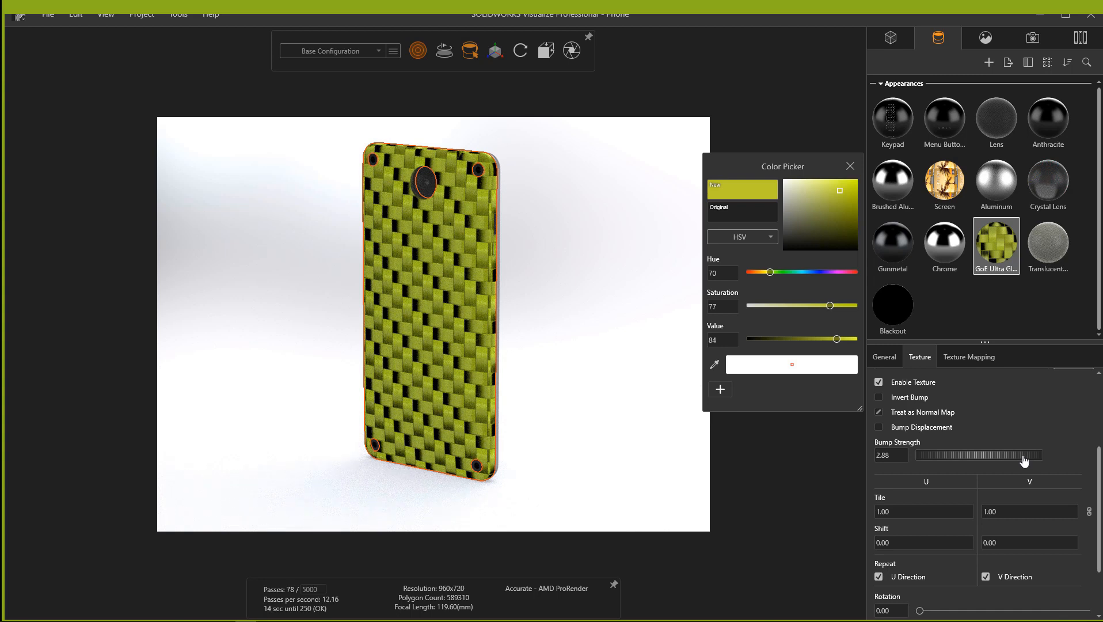
left_click_drag(1024, 459, 933, 469)
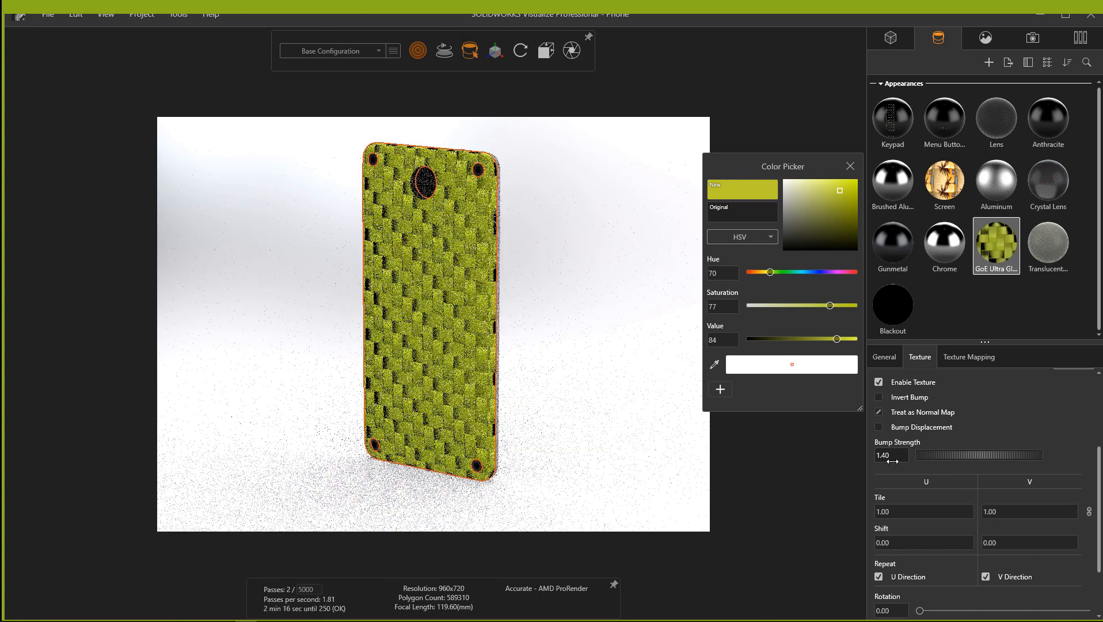
type("1")
key("Return")
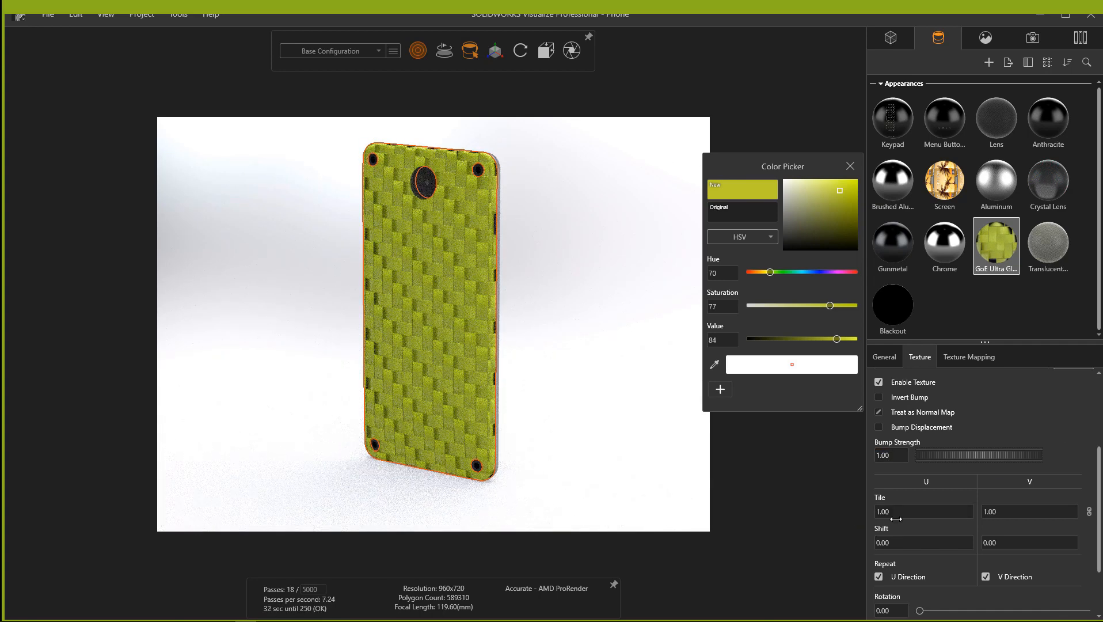
Set the texture mapping mode of the back cover's carbon appearance to UV
scroll(1019, 523, "down", 3)
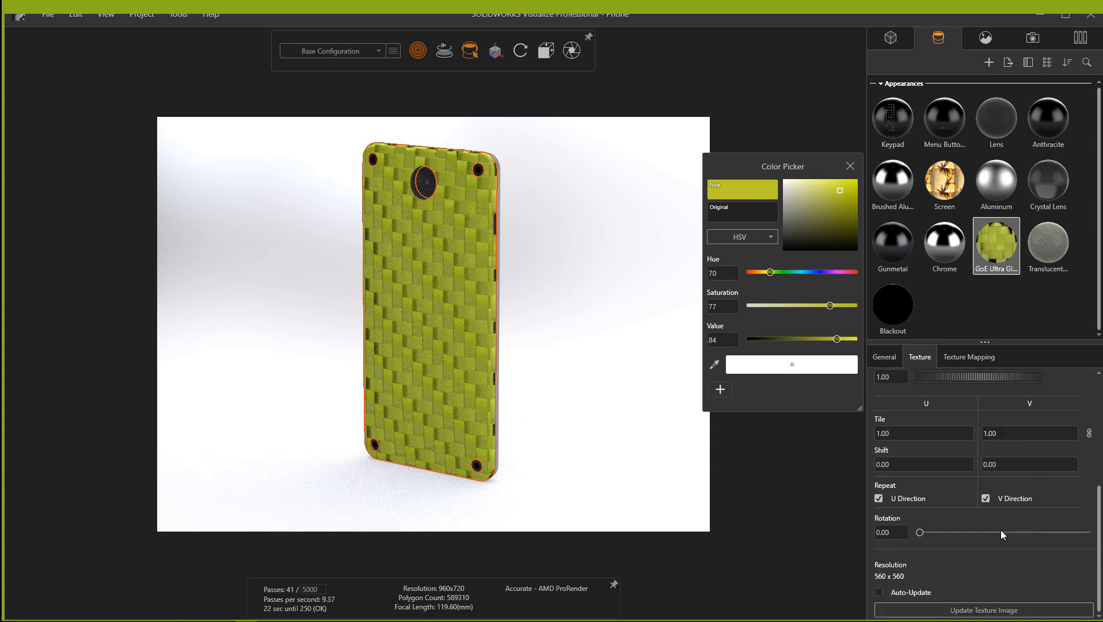
scroll(1000, 530, "up", 2)
scroll(959, 487, "down", 1)
scroll(965, 489, "up", 2)
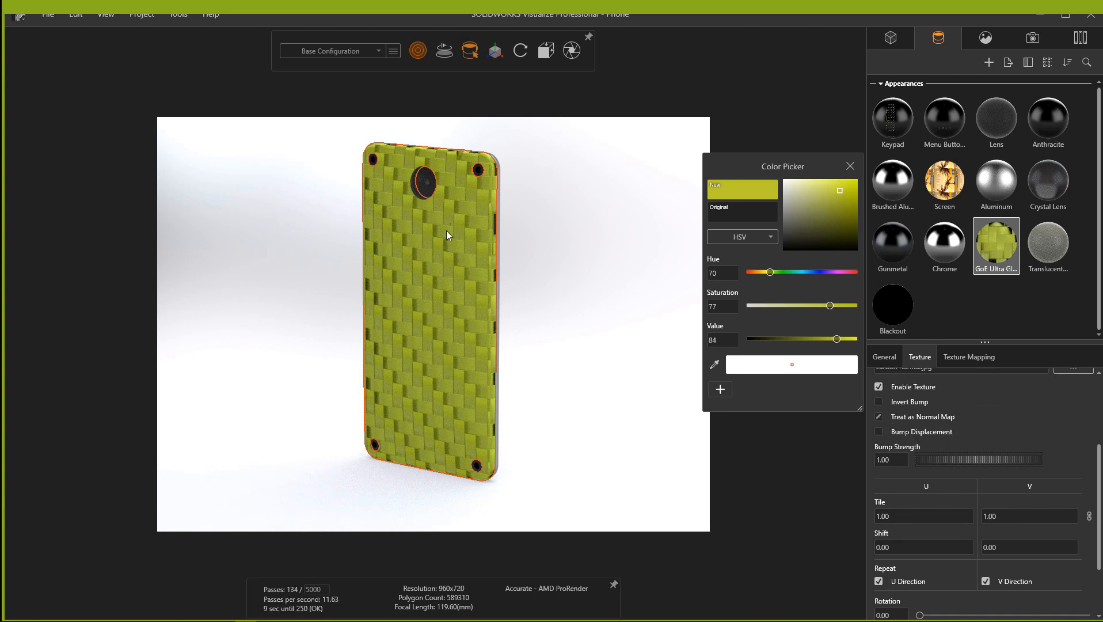
left_click(976, 356)
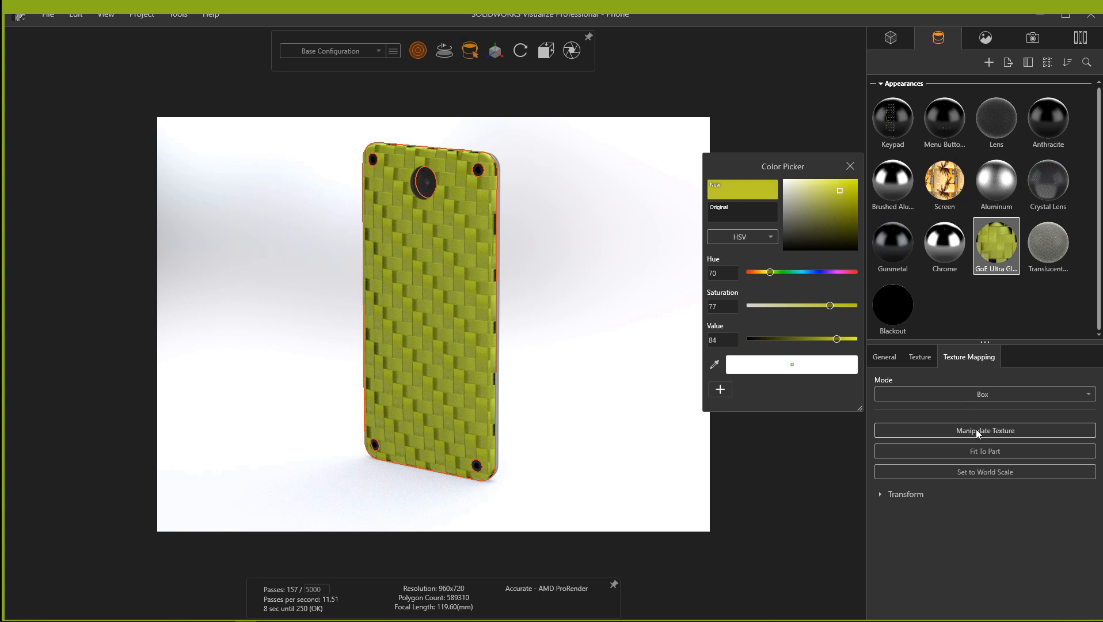
left_click(968, 393)
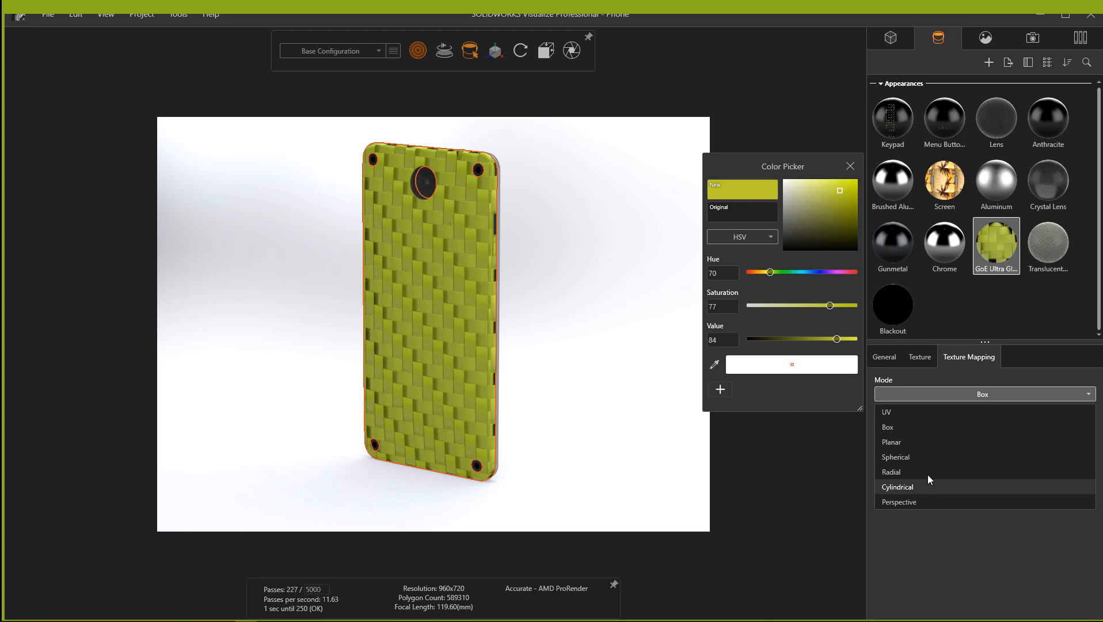
left_click(927, 412)
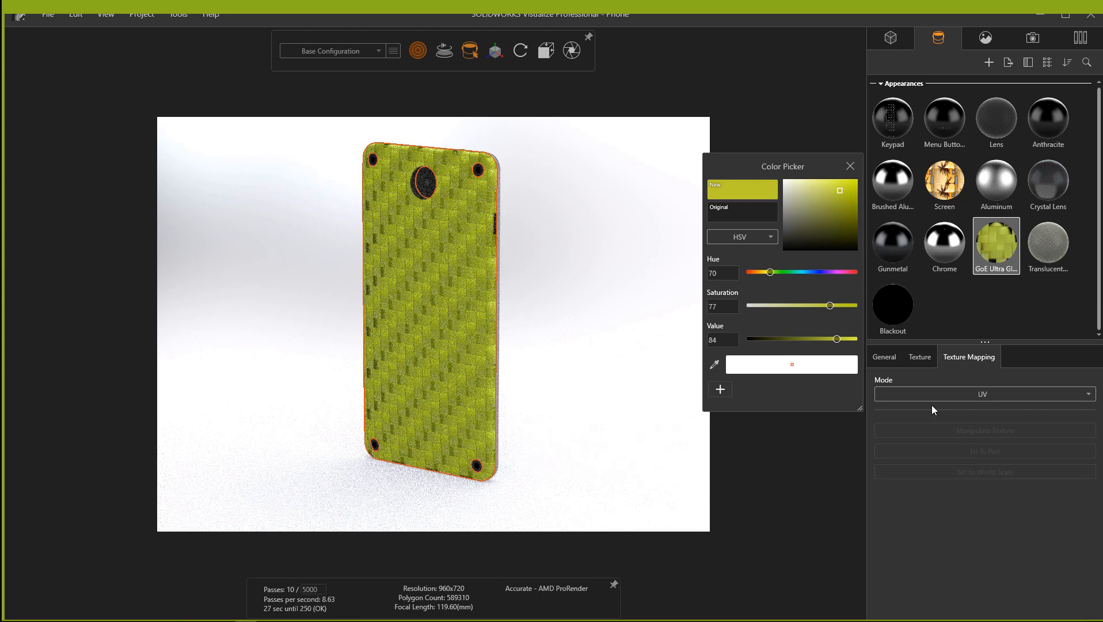
Try smaller and larger tiling for the carbon bump texture and set the U and V tile to 1.52
left_click(924, 361)
scroll(987, 545, "down", 2)
scroll(981, 539, "down", 2)
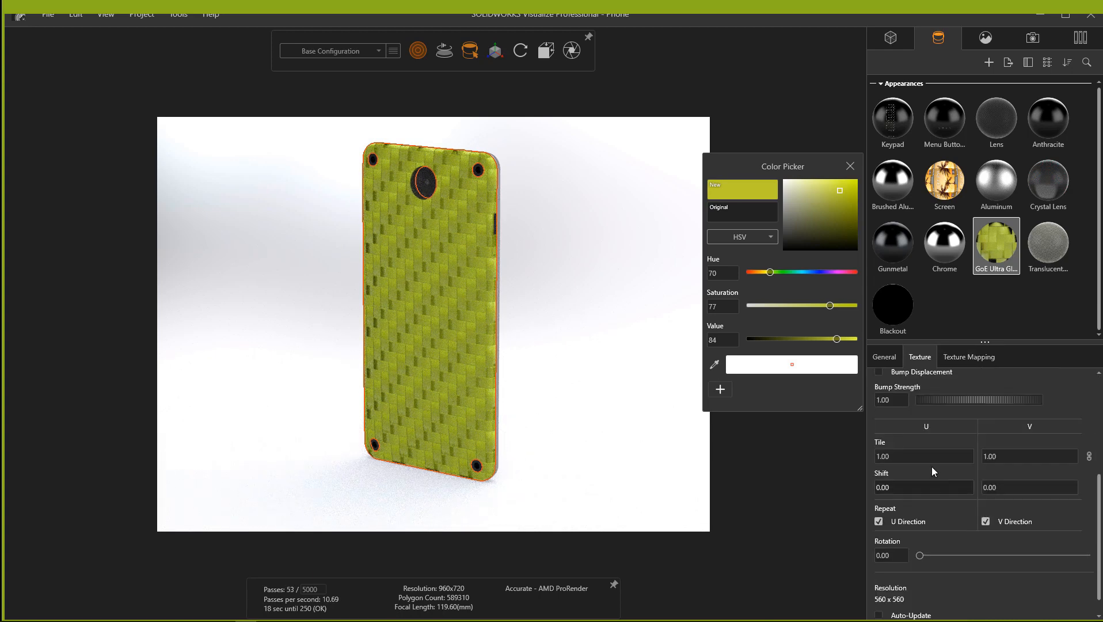
left_click_drag(911, 457, 874, 453)
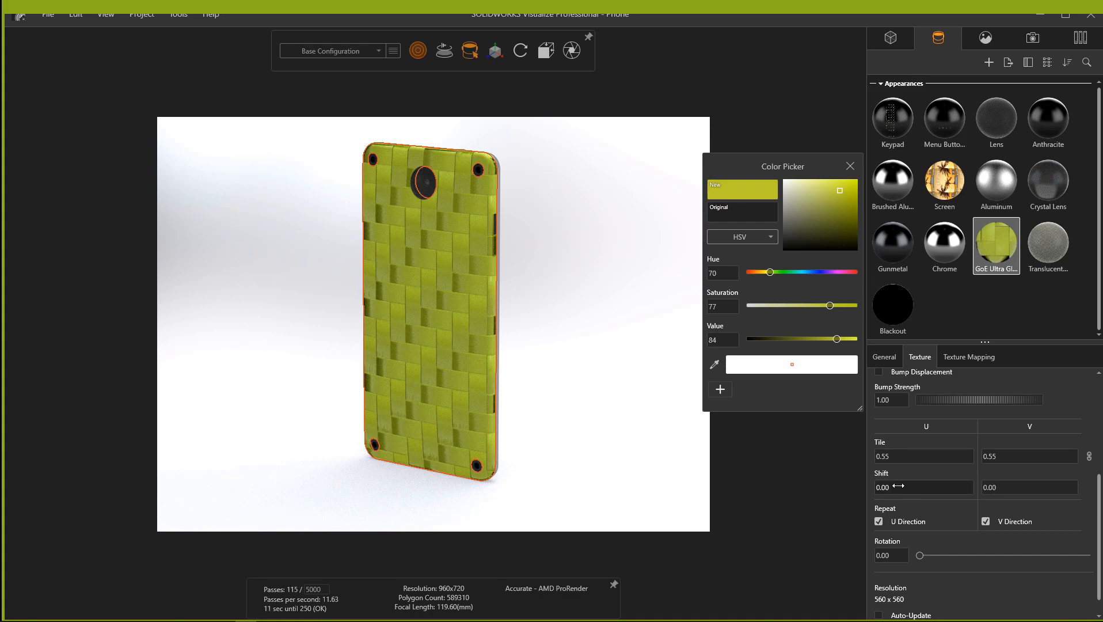
left_click_drag(883, 456, 982, 460)
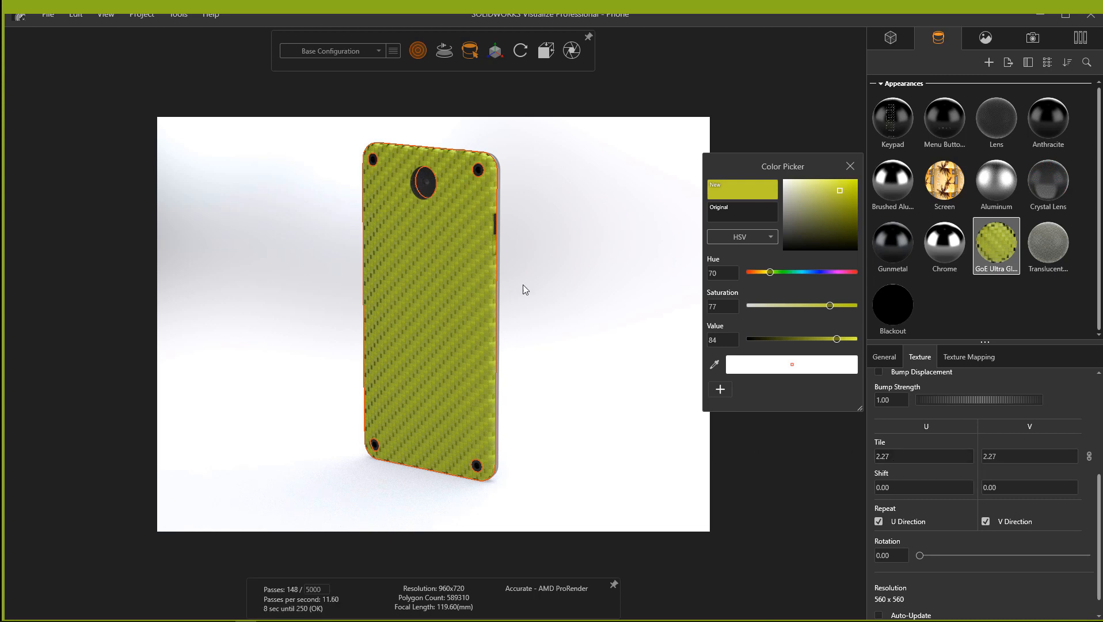
left_click(909, 449)
type("1.52")
key("Tab")
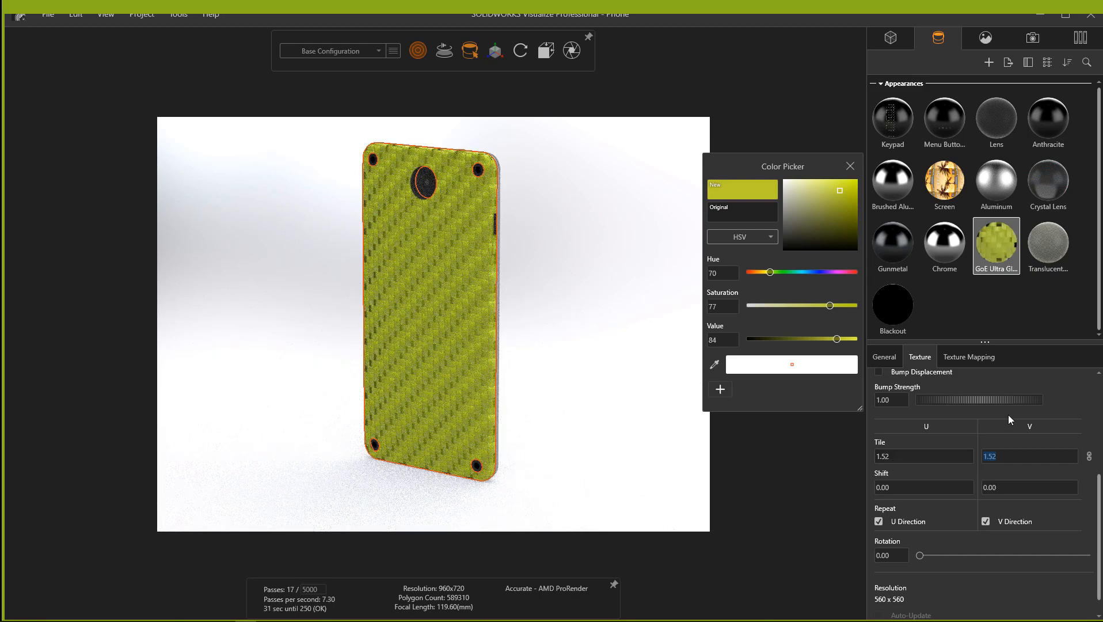
Reselect the GoE Ultra Gloss Carbon appearance, show its general properties and close the color picker
left_click(1066, 397)
left_click(973, 326)
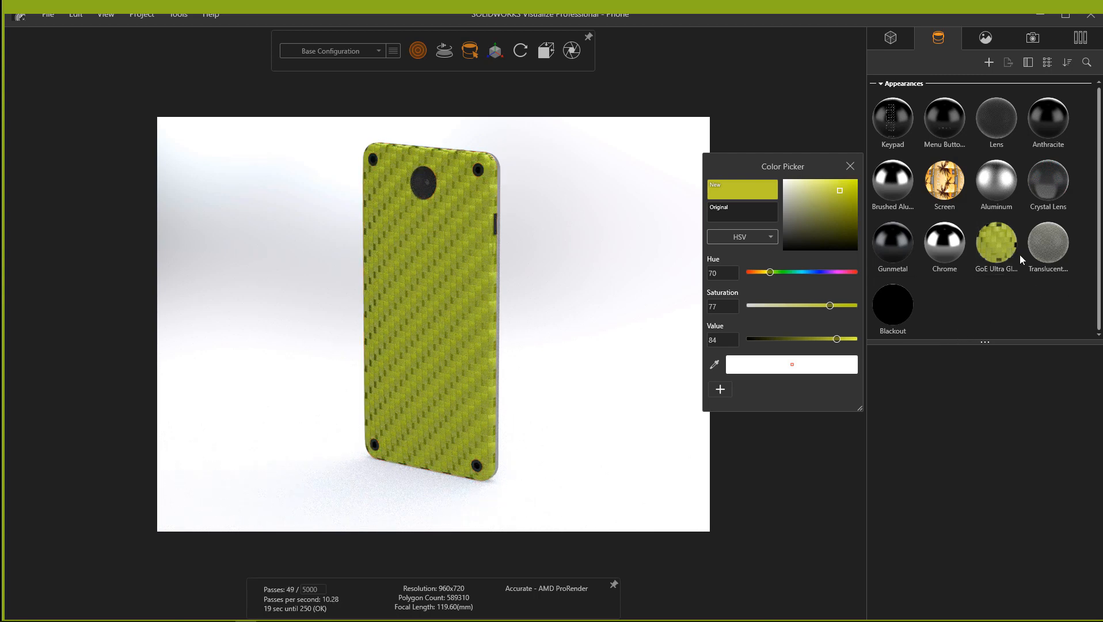
left_click(998, 252)
left_click(874, 357)
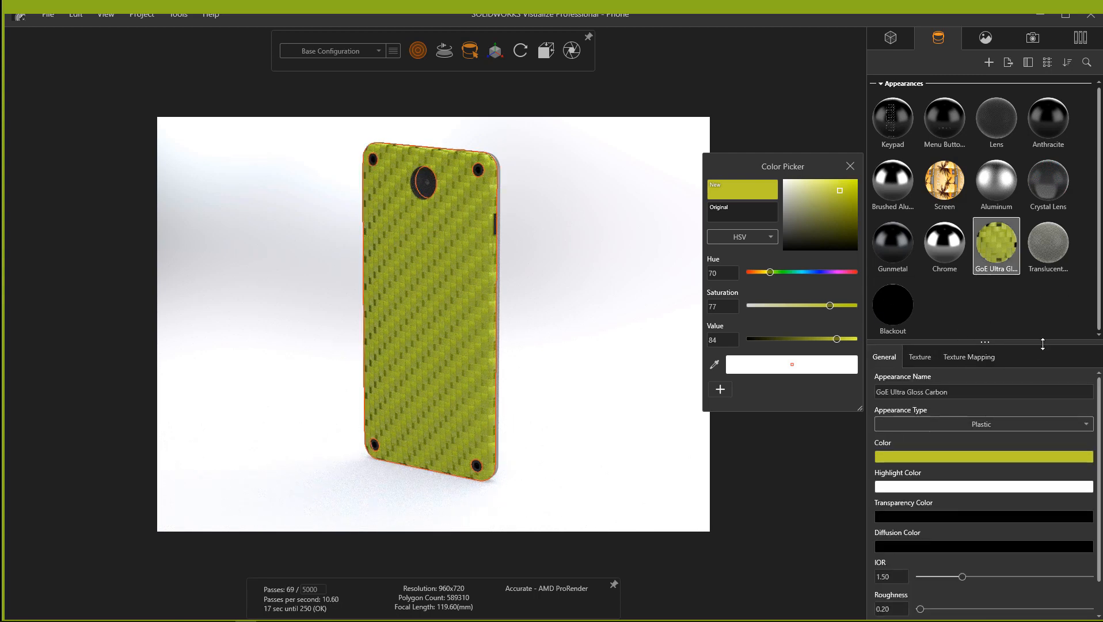
left_click(848, 167)
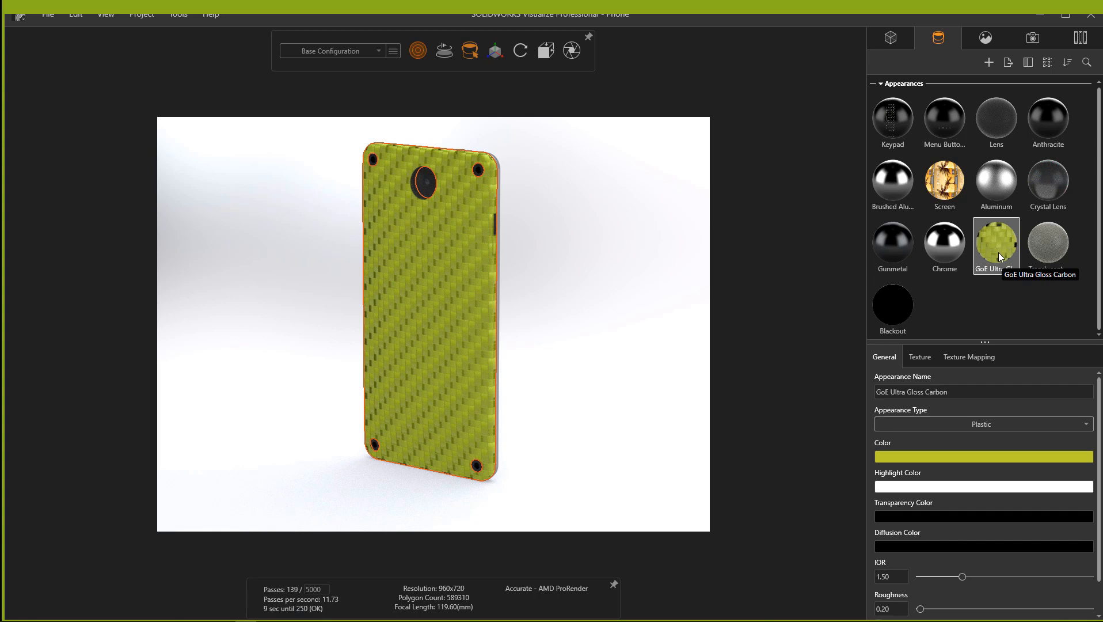
Save the appearance as GoE Ultra Gloss Carbon.svap in the Goengineer Custom folder under Appearances
left_click(1008, 63)
left_click(1040, 82)
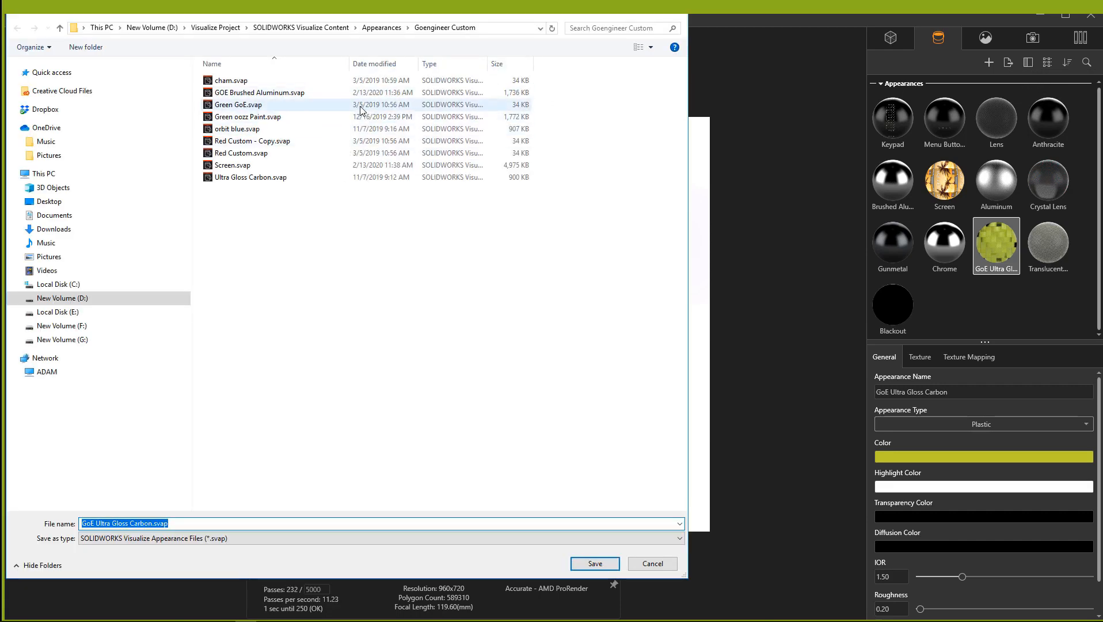
left_click(384, 29)
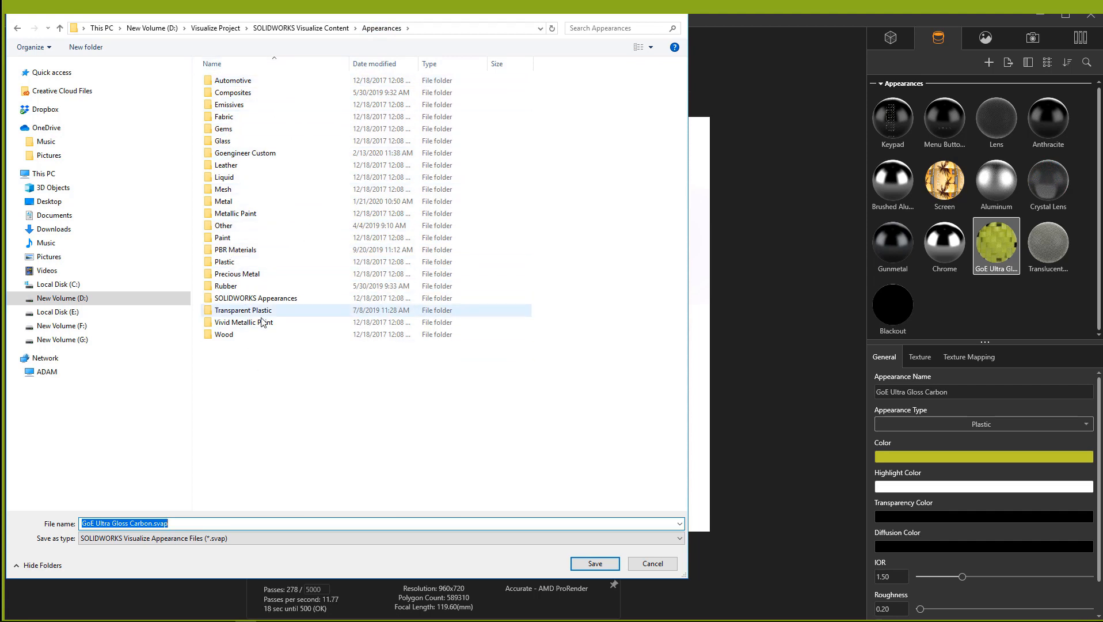
right_click(256, 375)
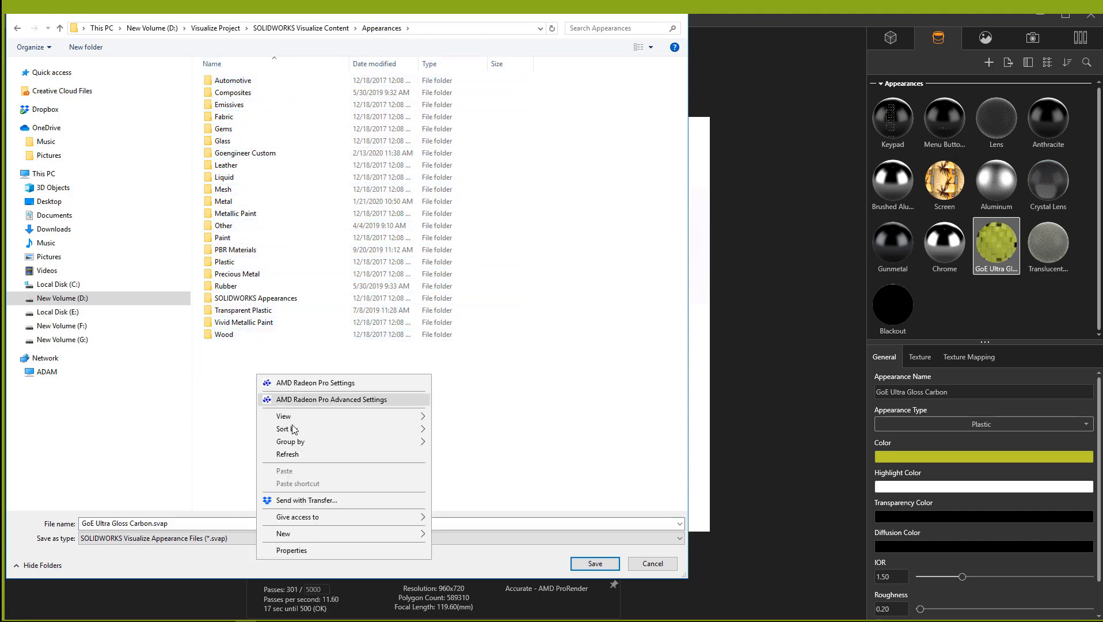
left_click(233, 410)
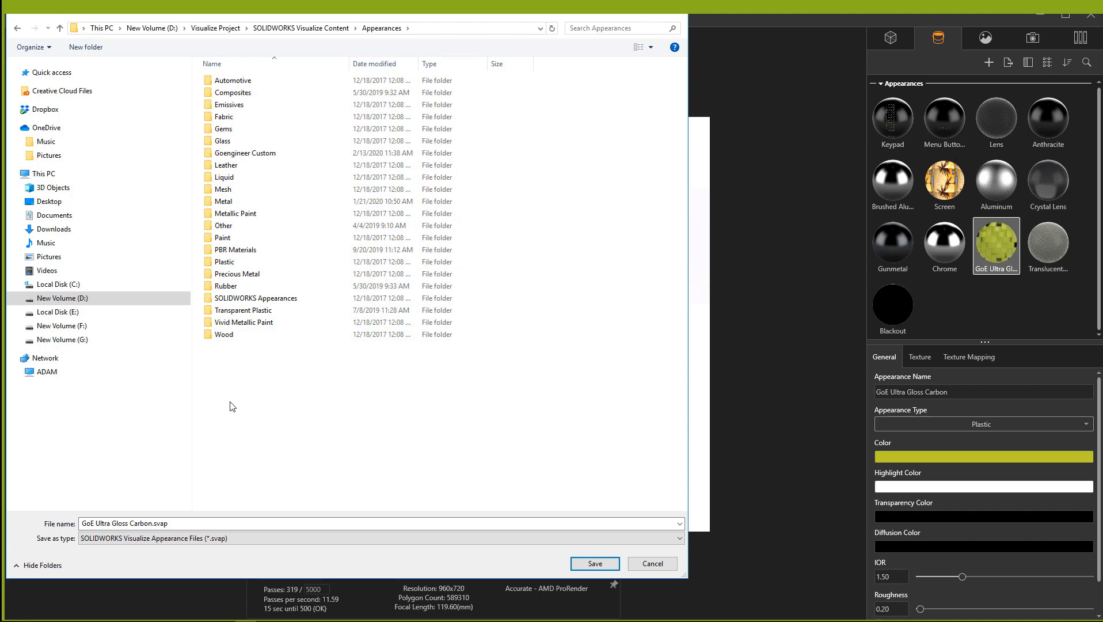
left_click(246, 157)
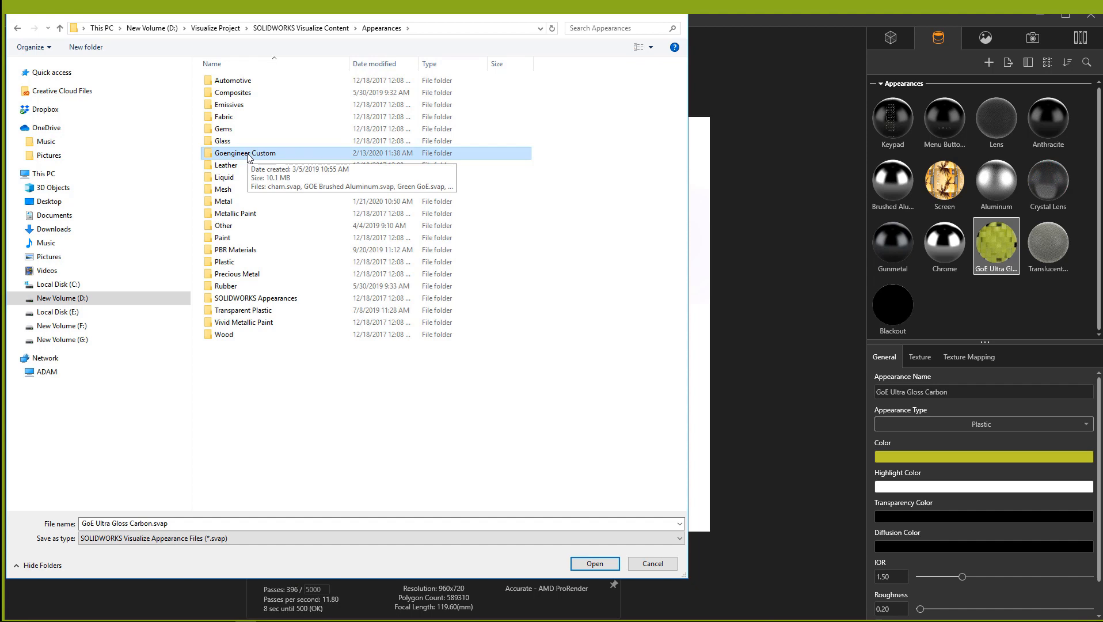
double_click(249, 154)
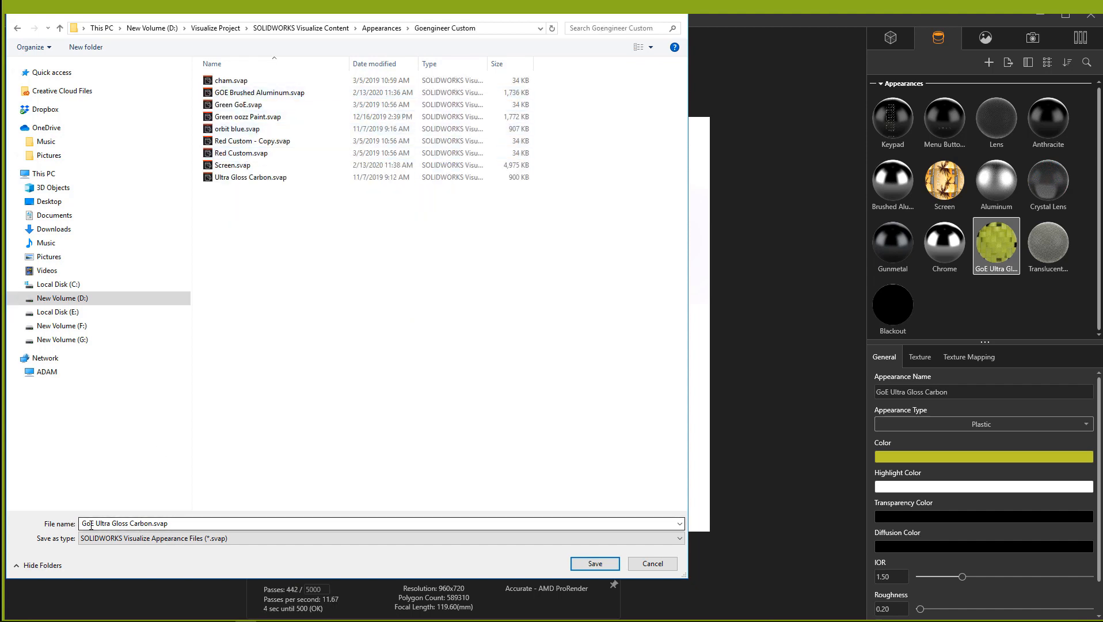
left_click(614, 563)
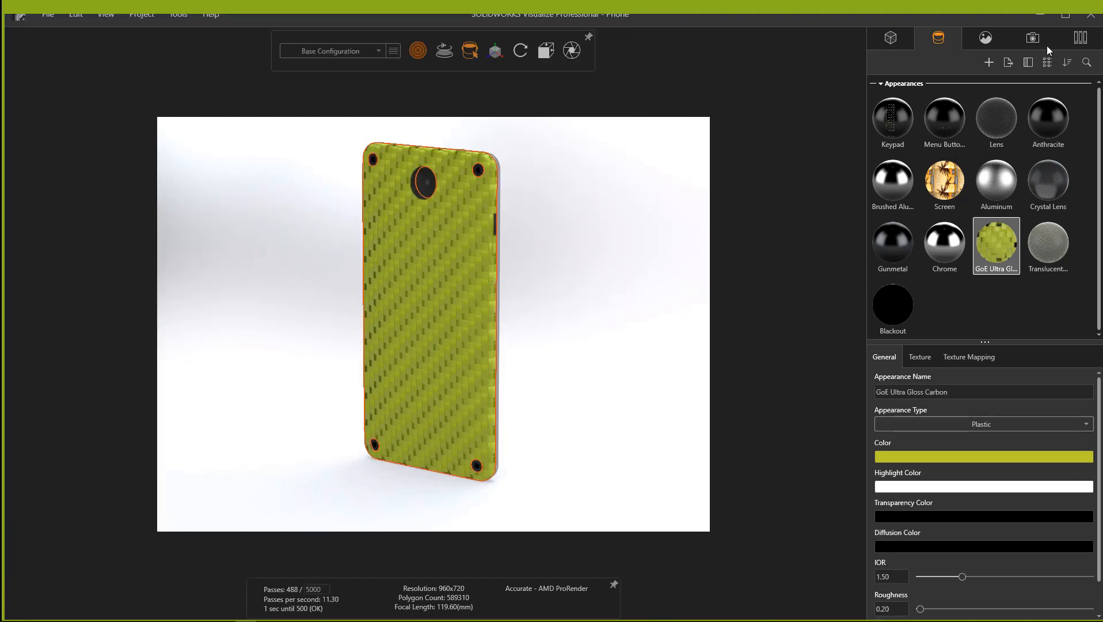
Browse the Goengineer Custom folder of the local appearance library for the saved custom appearances
left_click(1079, 37)
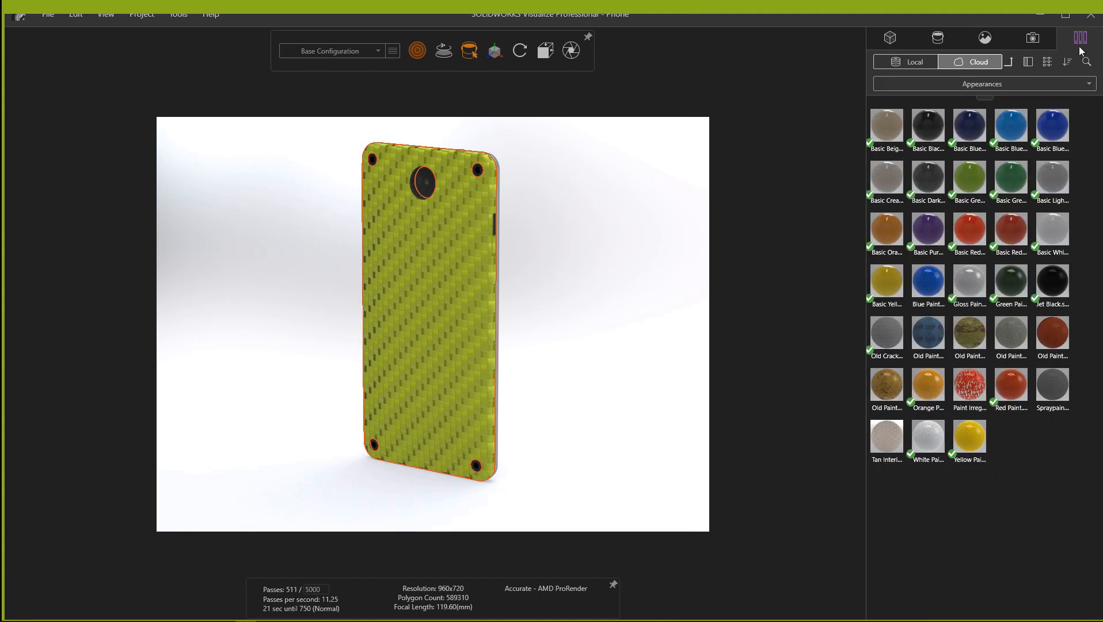
left_click(960, 88)
left_click(945, 148)
left_click(1011, 61)
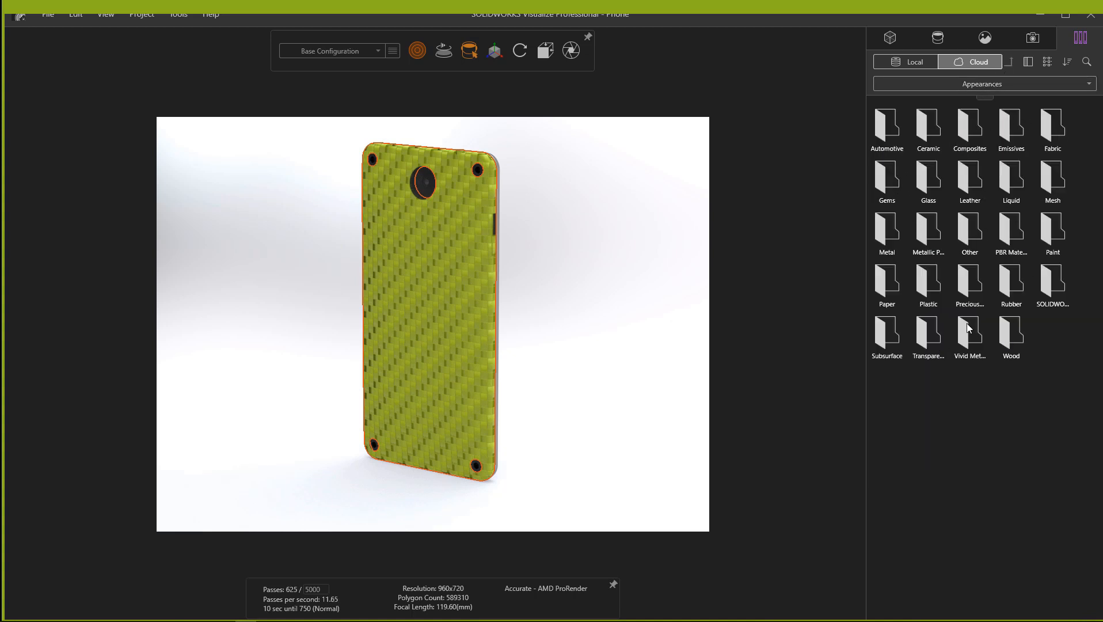
left_click(914, 63)
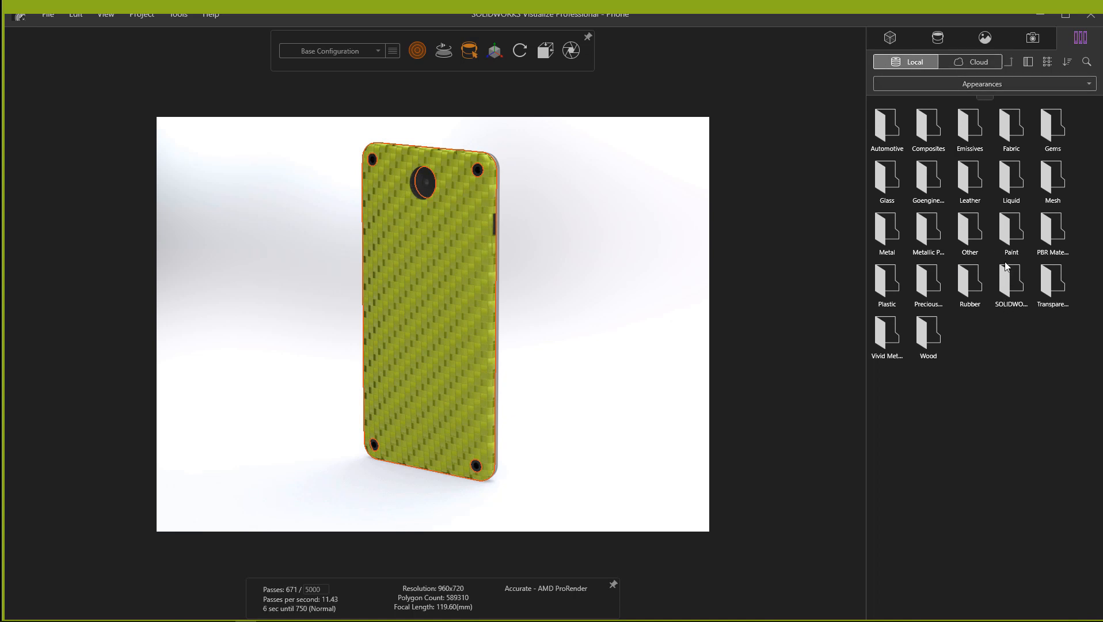
double_click(928, 189)
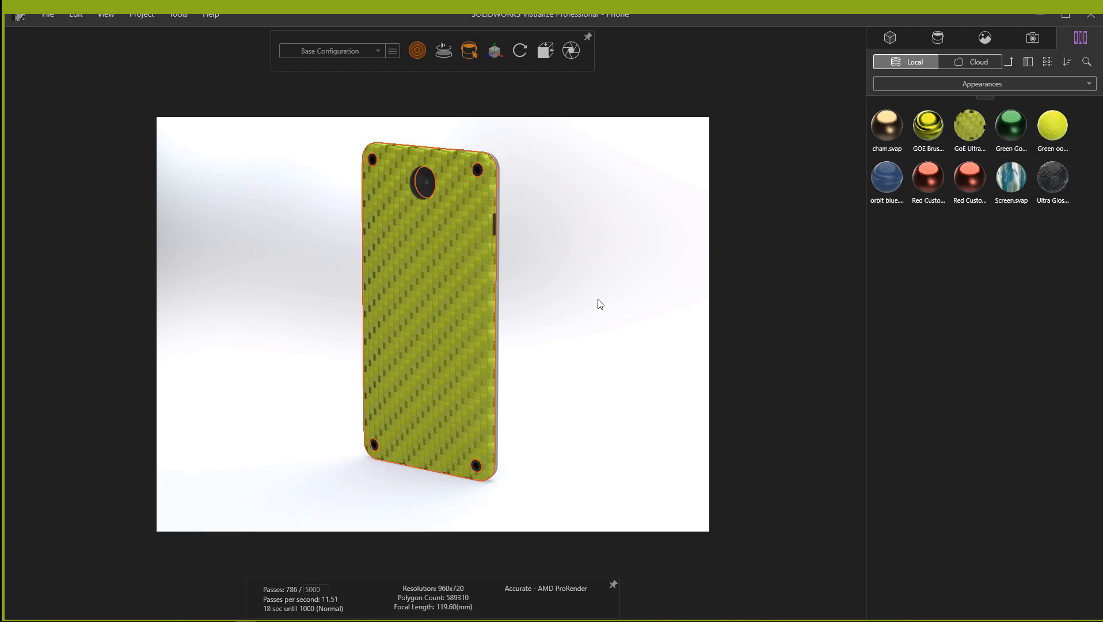
middle_click_drag(580, 286, 256, 272)
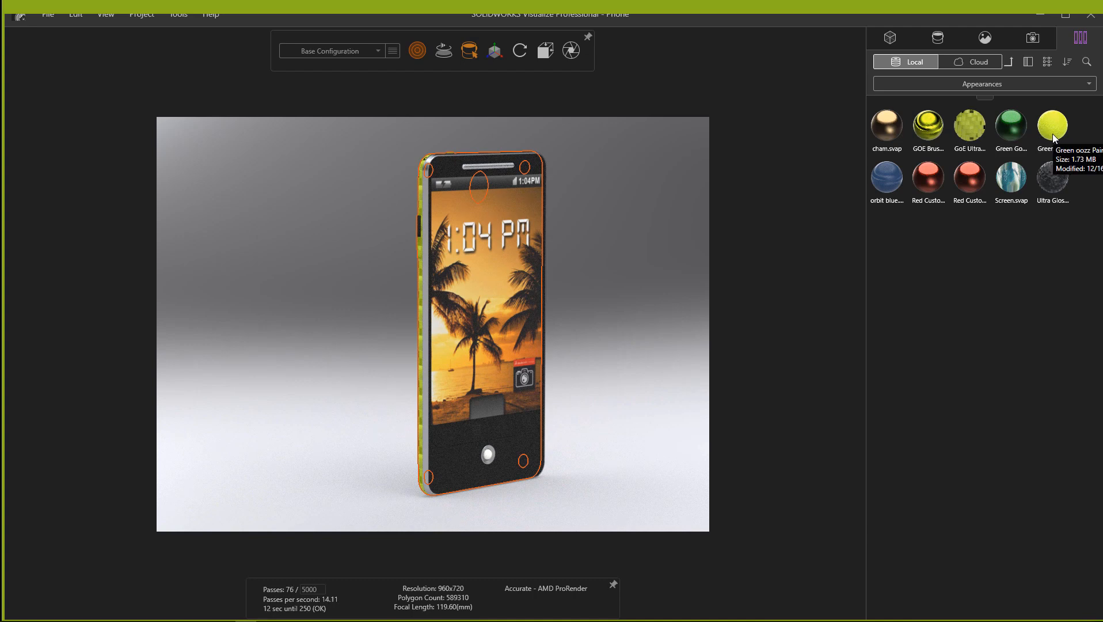
Apply the Green oozz paint appearance from the local library to the phone's side frame and inspect it up close
left_click_drag(1052, 130, 426, 176)
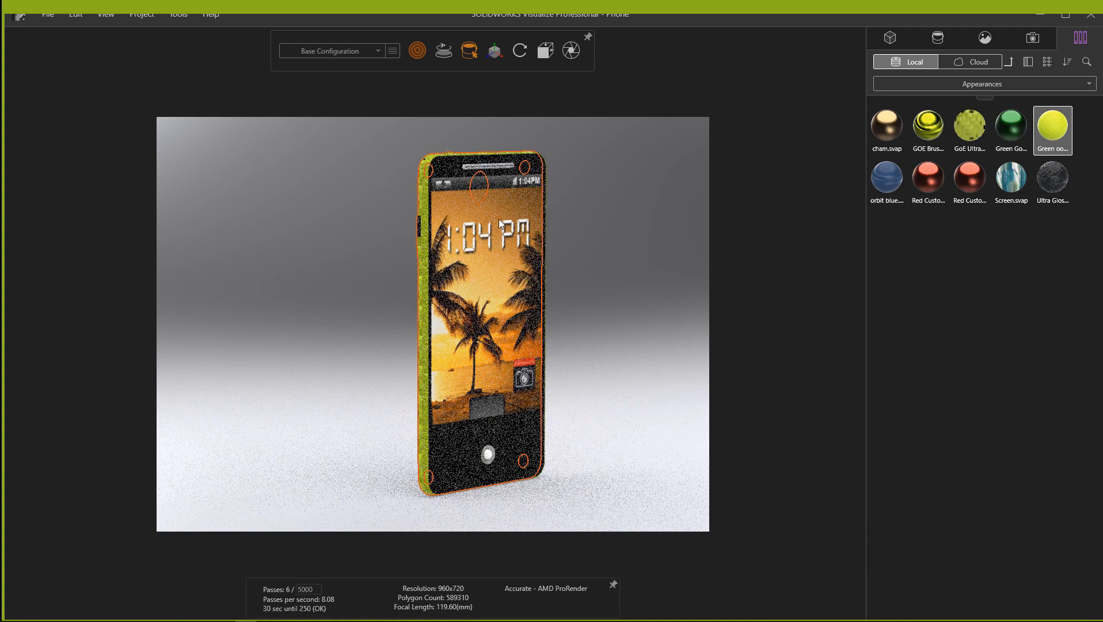
scroll(424, 204, "up", 10)
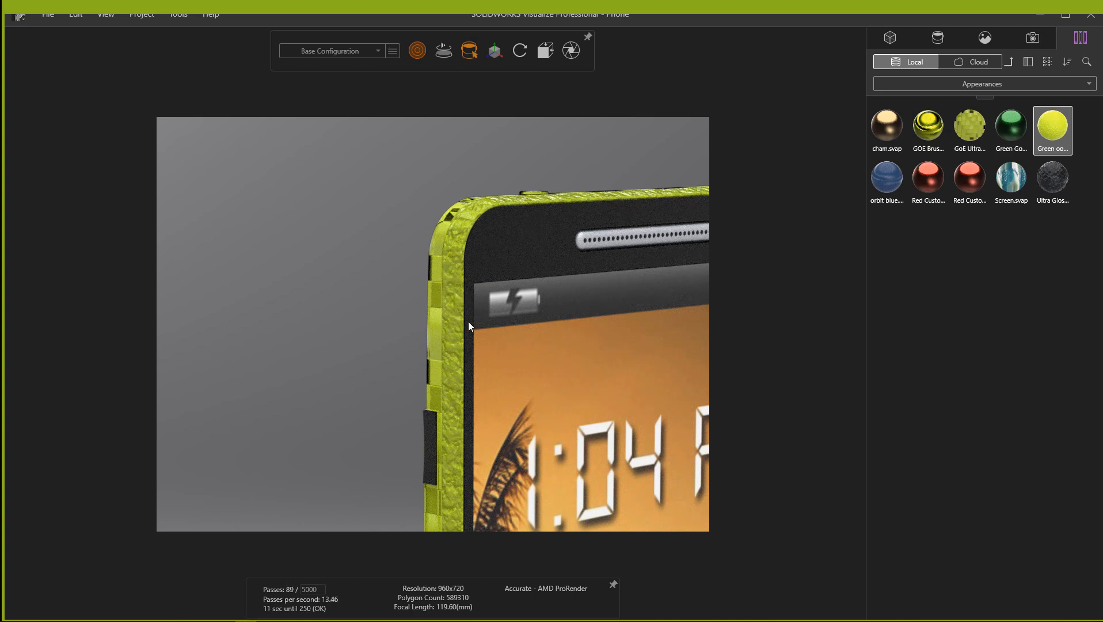
scroll(483, 311, "down", 12)
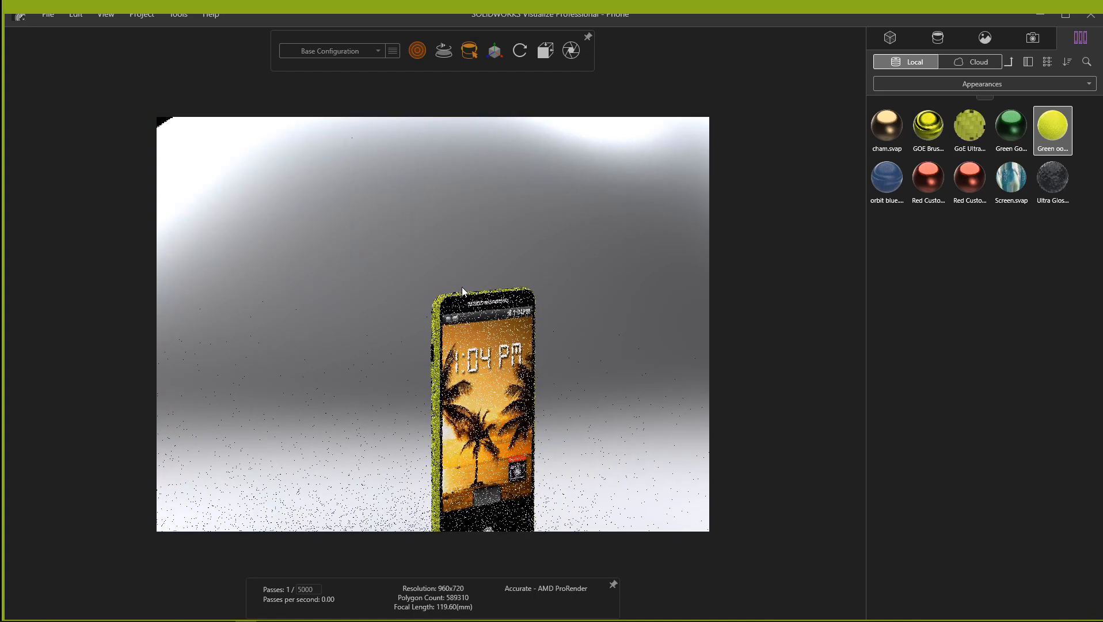
scroll(466, 387, "up", 3)
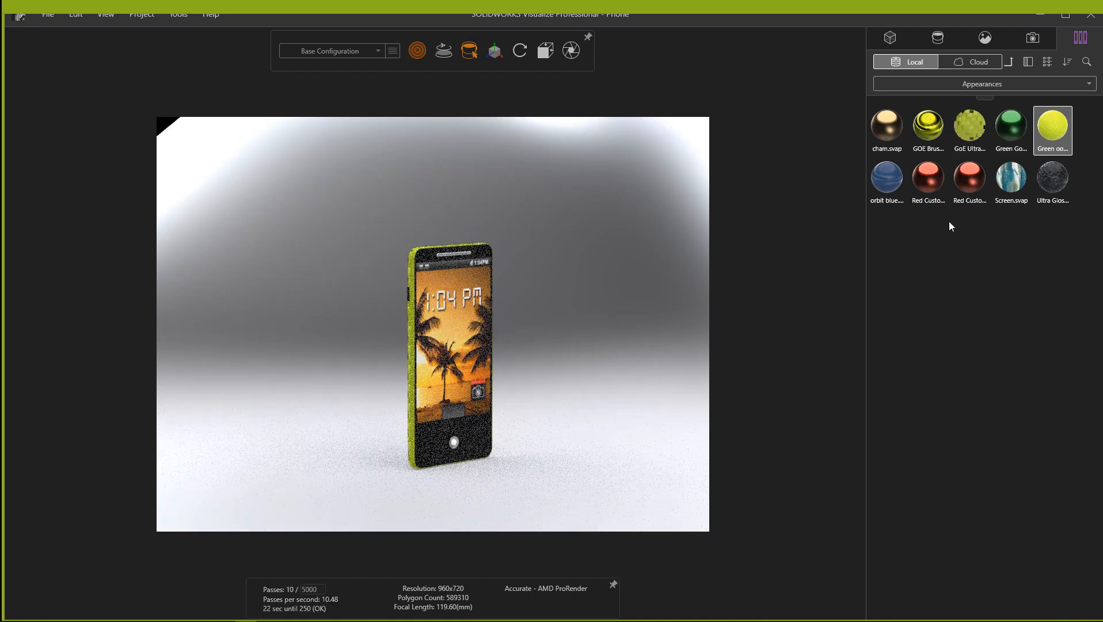
Apply the saved Screen.svap appearance from the local library to the phone's display and select it for editing
left_click_drag(1016, 177, 439, 336)
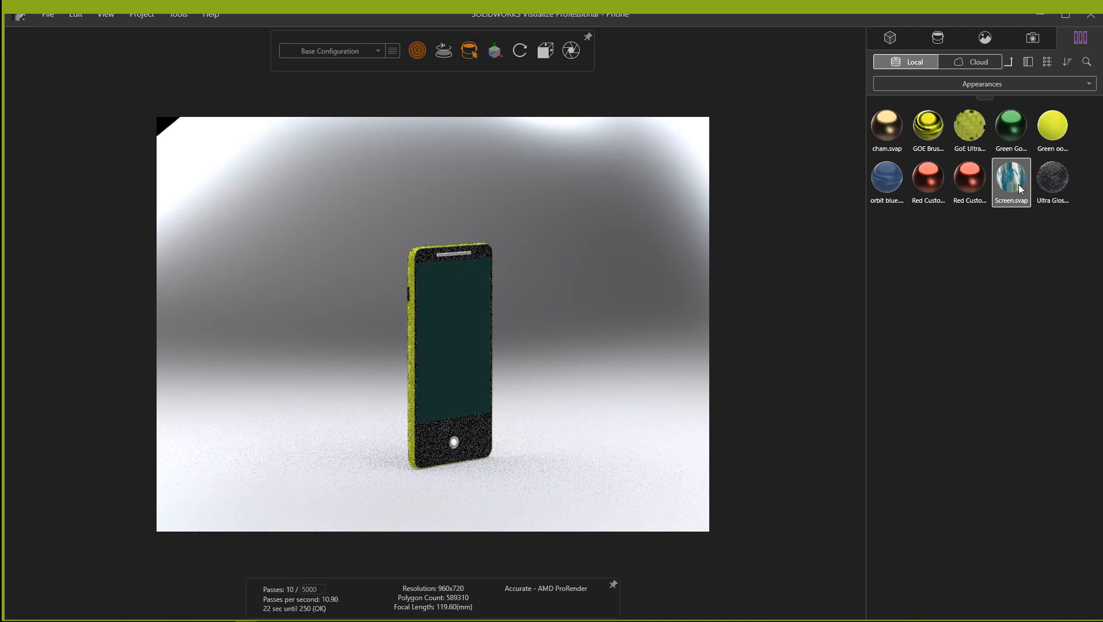
double_click(466, 295)
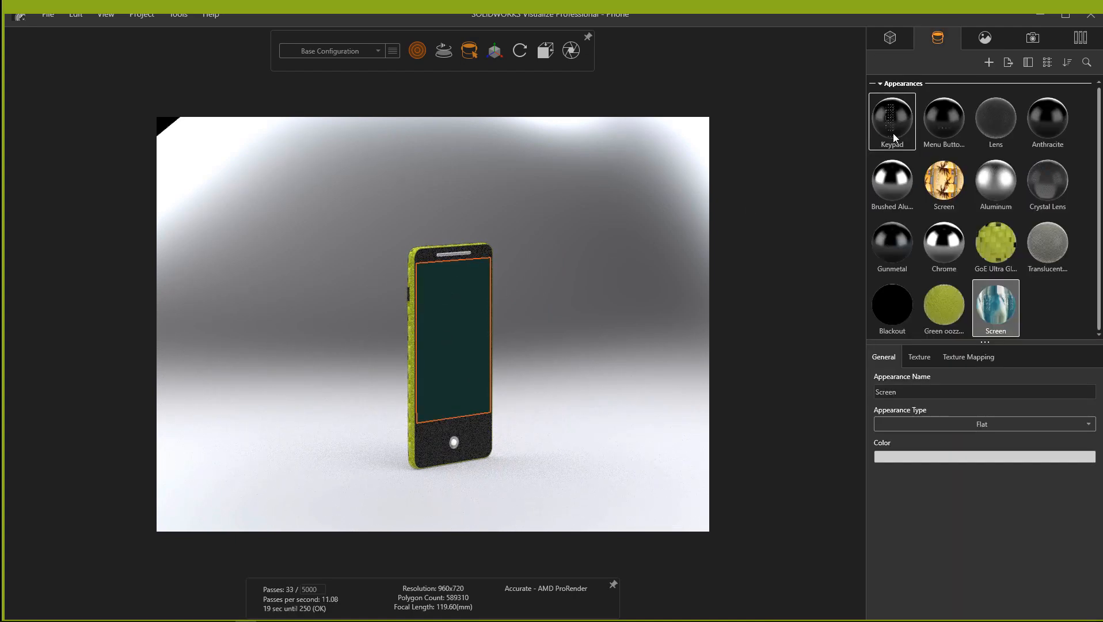
Turn off Blend Texture for the Screen appearance's color texture, and switch the texture itself off and back on
left_click(920, 357)
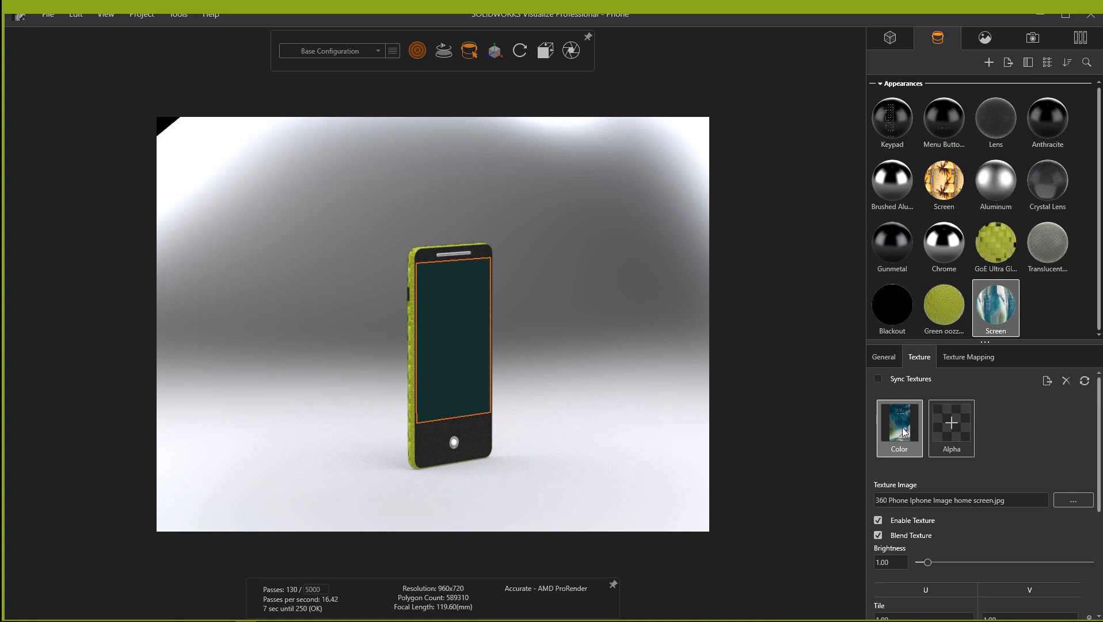
scroll(962, 456, "down", 1)
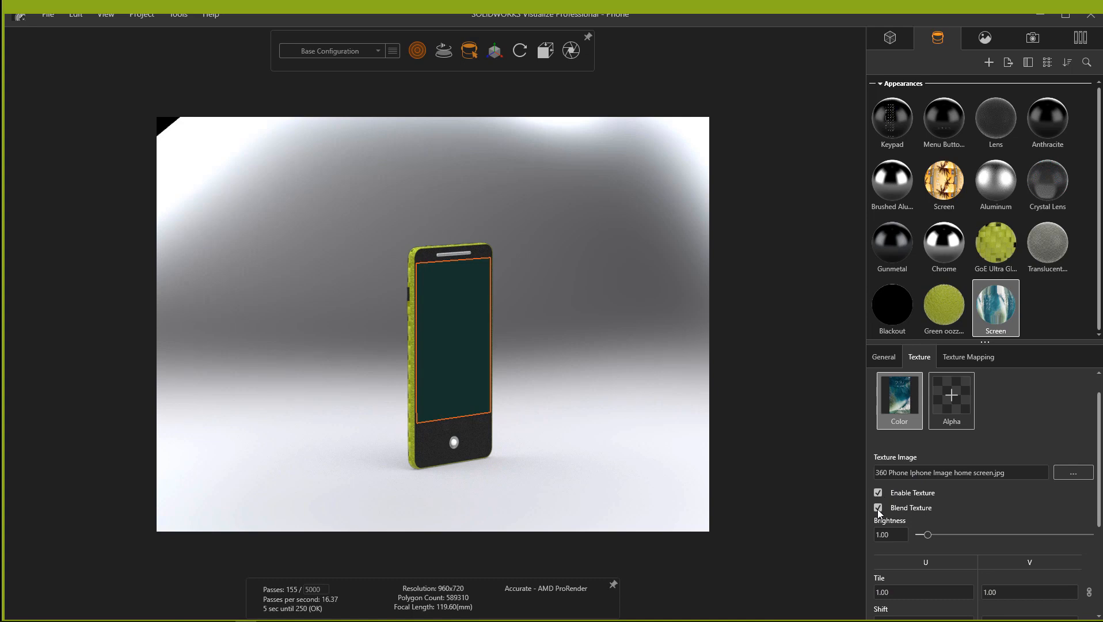
scroll(878, 508, "down", 1)
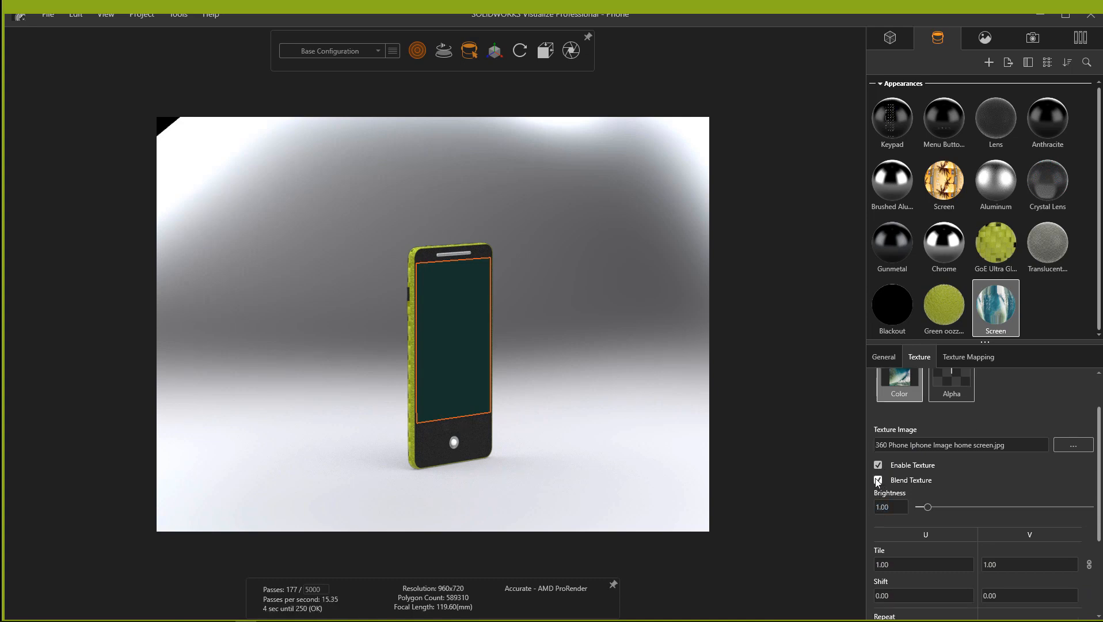
left_click(877, 480)
left_click(983, 464)
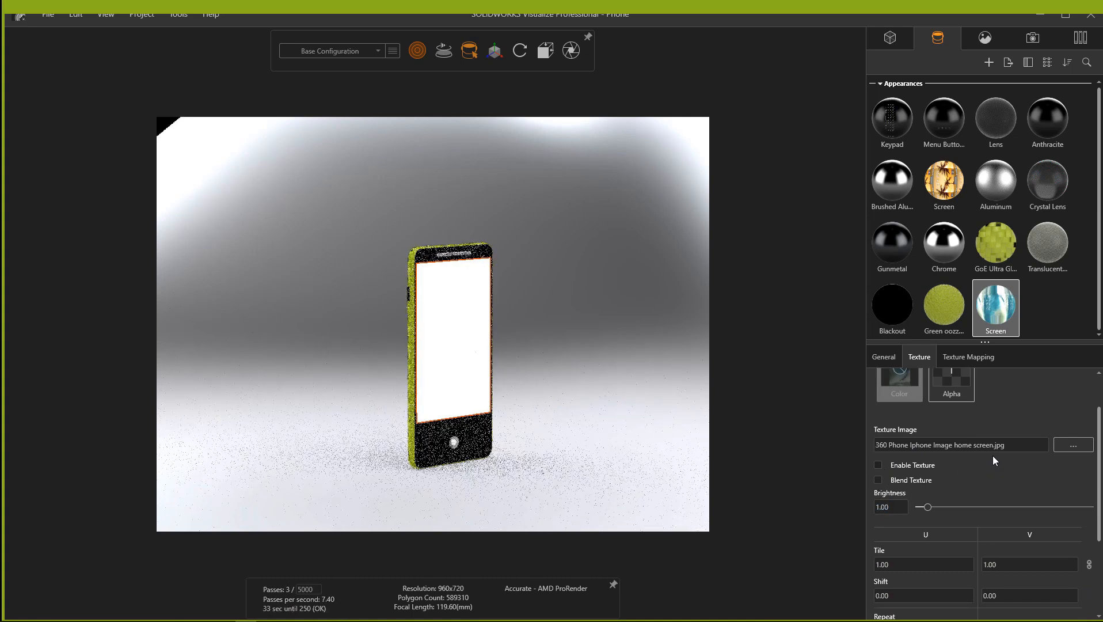
scroll(1022, 399, "up", 1)
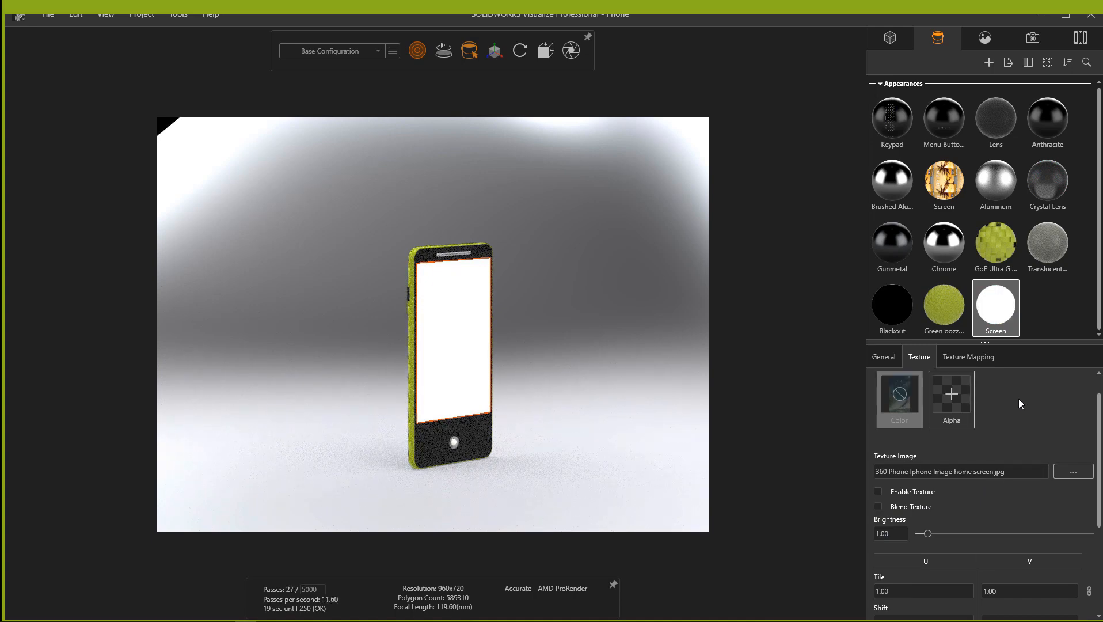
left_click(877, 491)
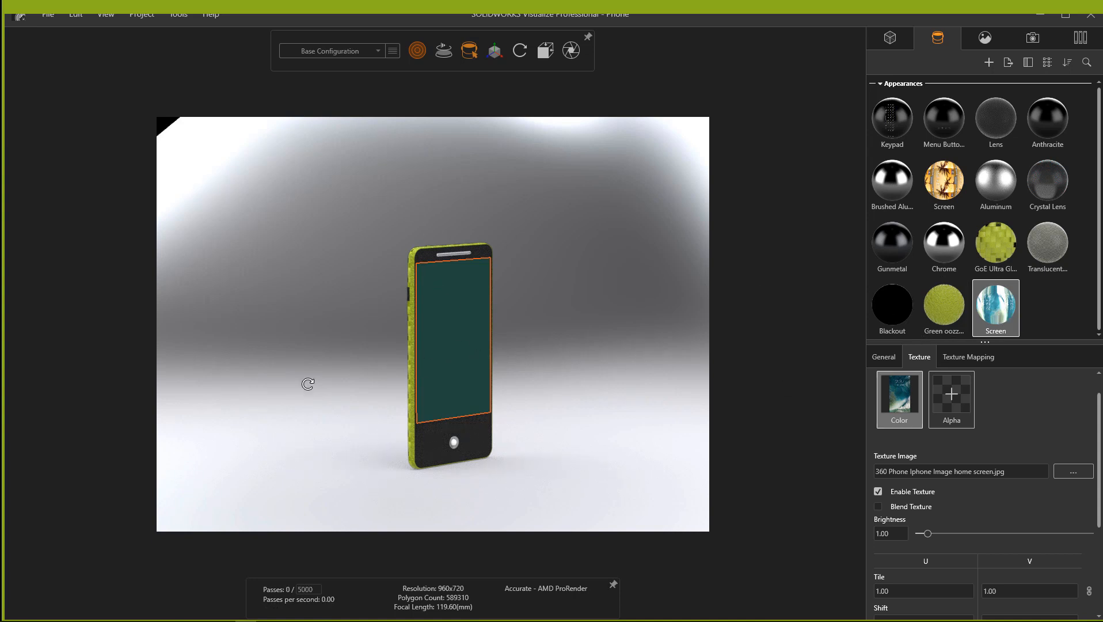
left_click_drag(305, 382, 218, 369)
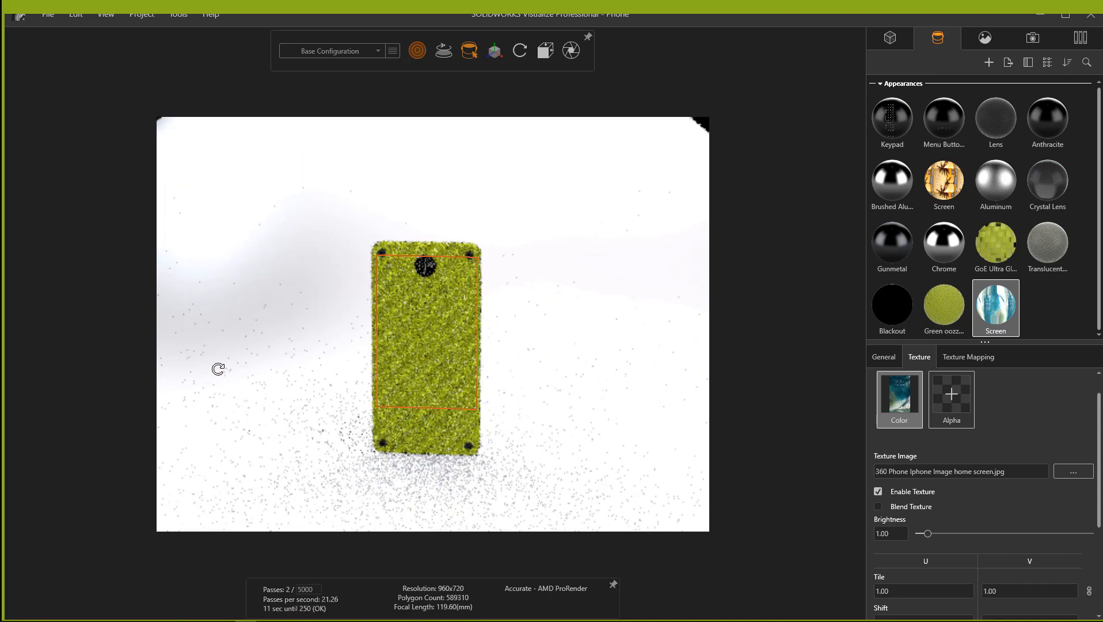
left_click(1056, 310)
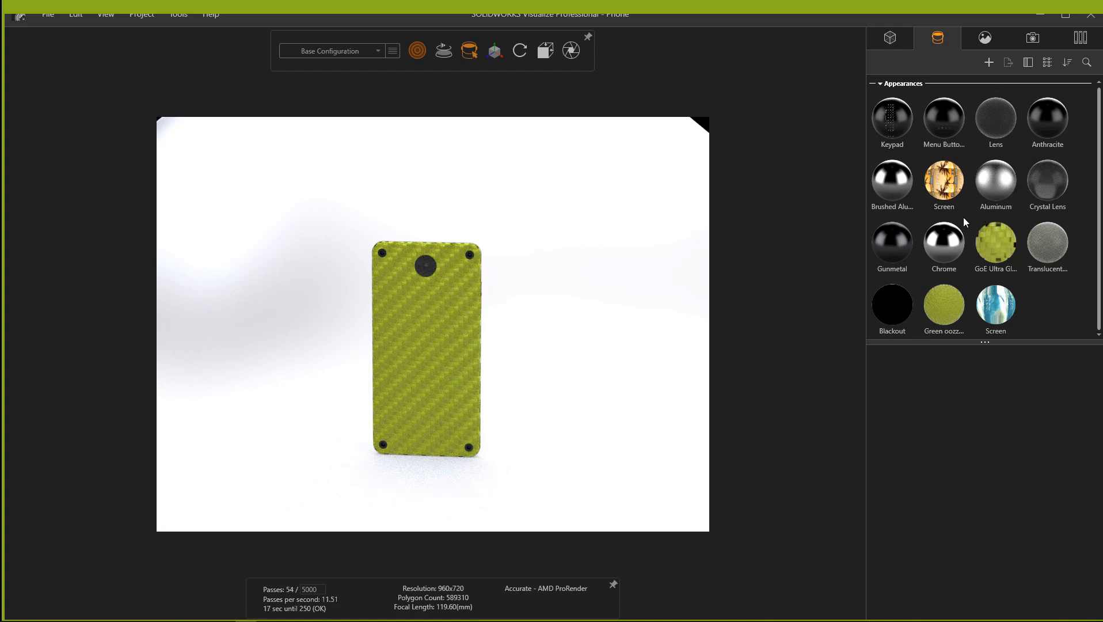
left_click_drag(366, 275, 148, 300)
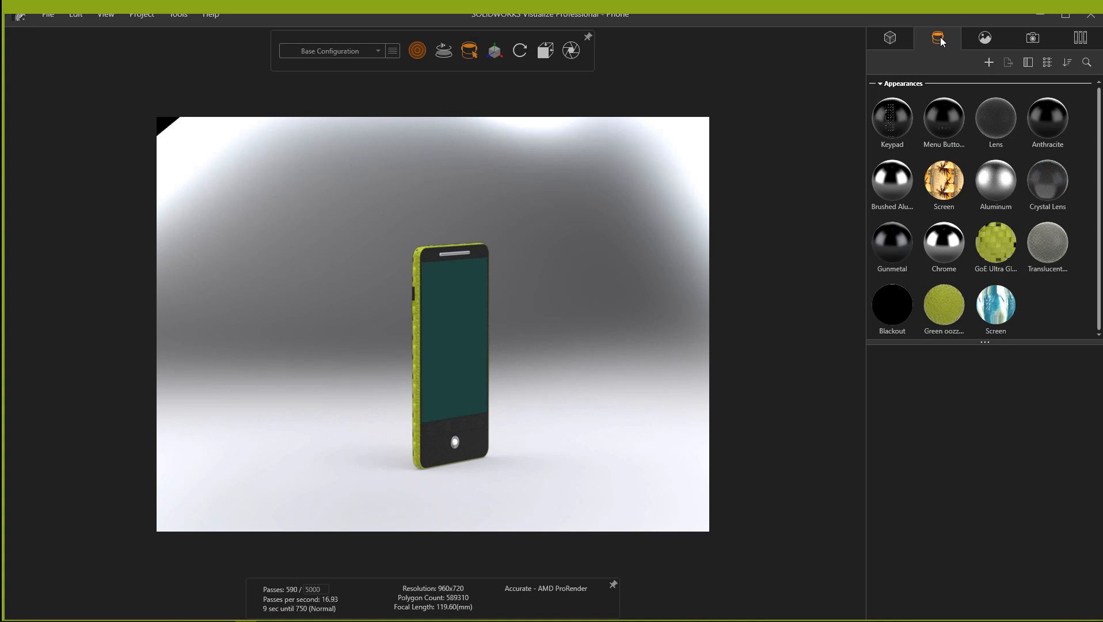
Insert a new Sphere model and set its scale to 5.52
left_click(892, 36)
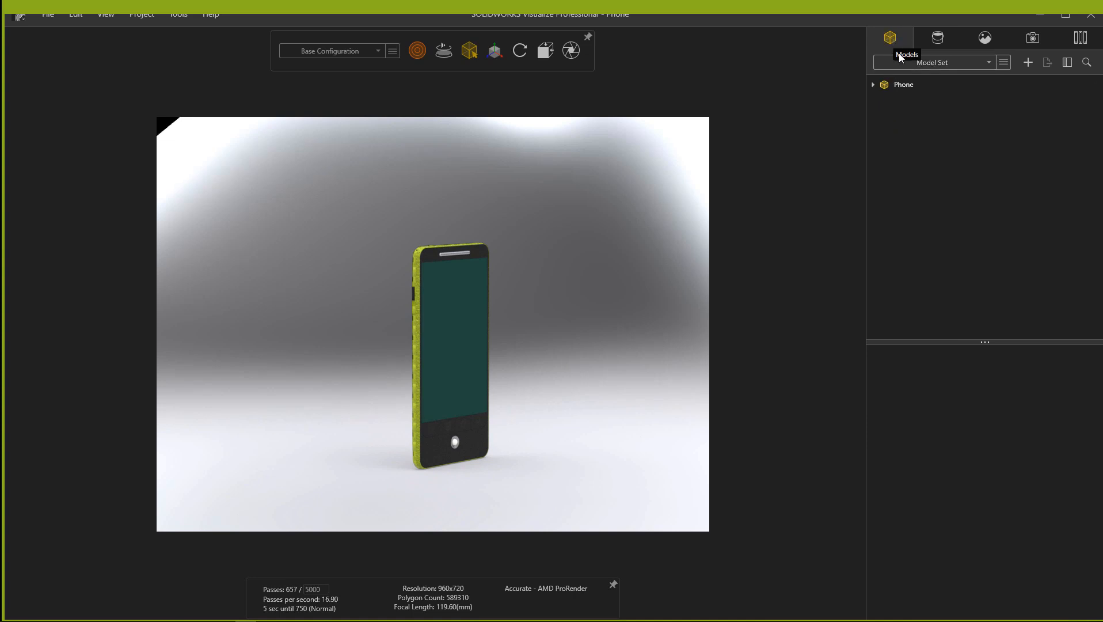
right_click(936, 205)
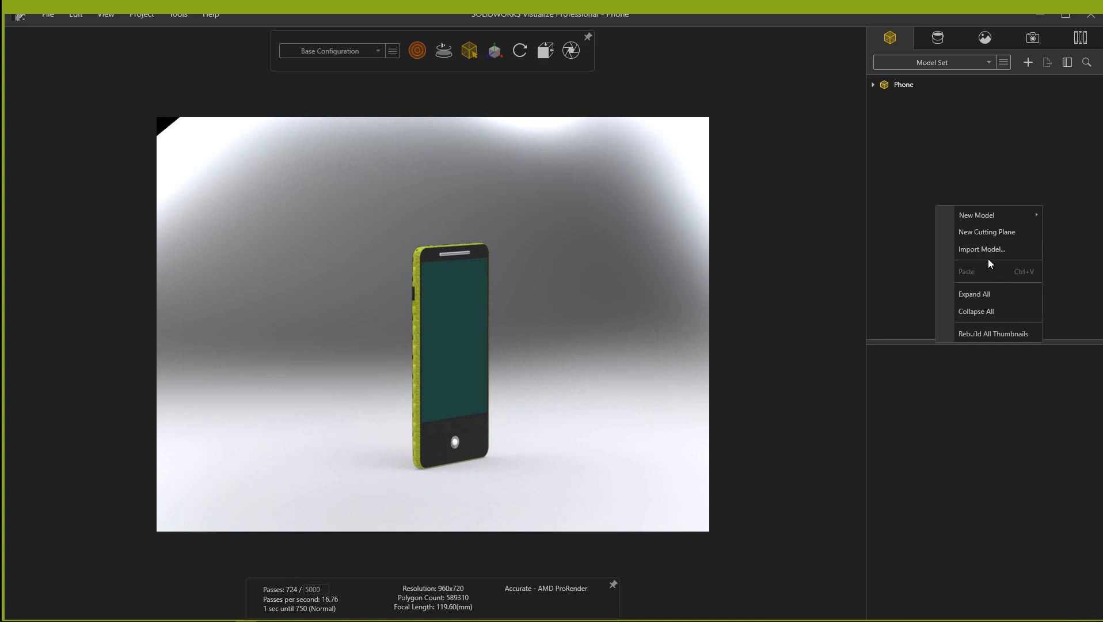
mouse_move(973, 215)
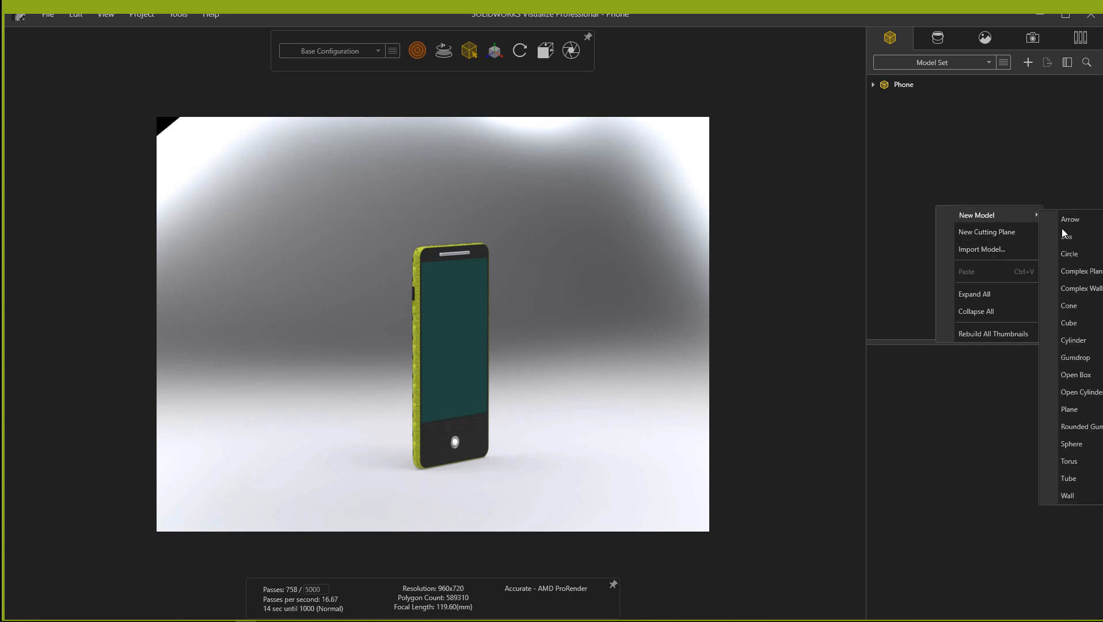
left_click(1071, 444)
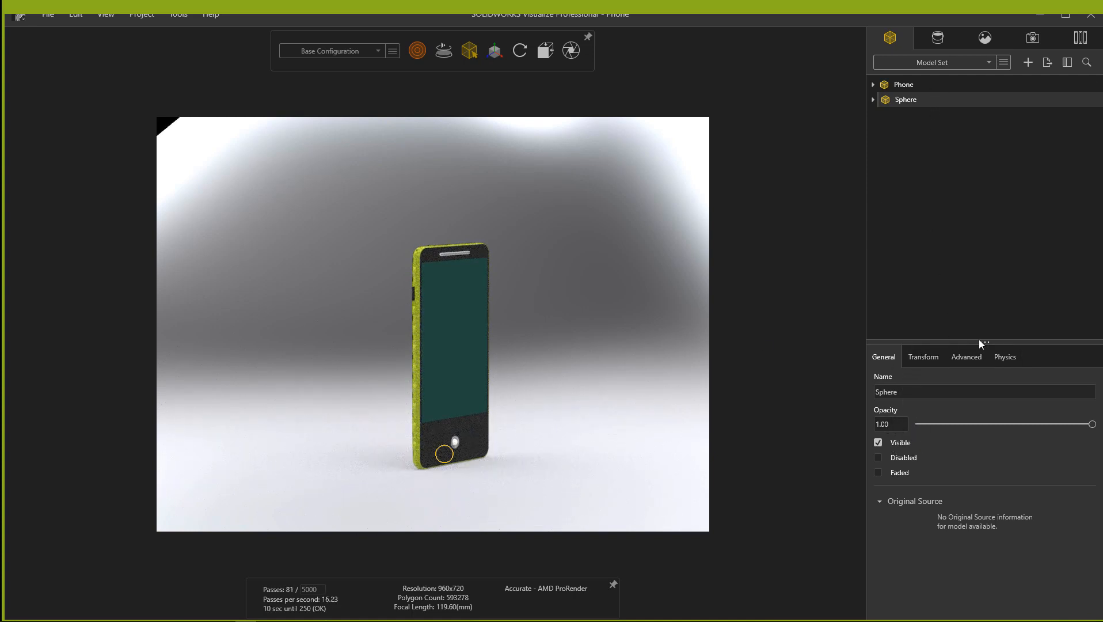
left_click(928, 358)
left_click_drag(921, 470, 1102, 459)
left_click(385, 379)
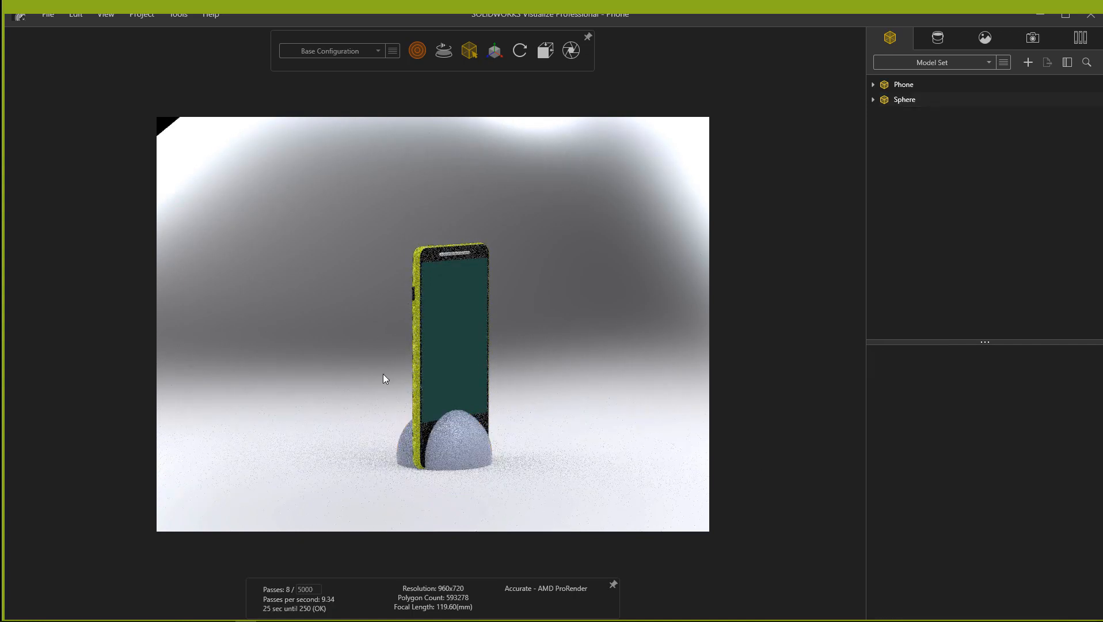
Delete the Sphere at the phone's base from the model set
left_click(448, 439)
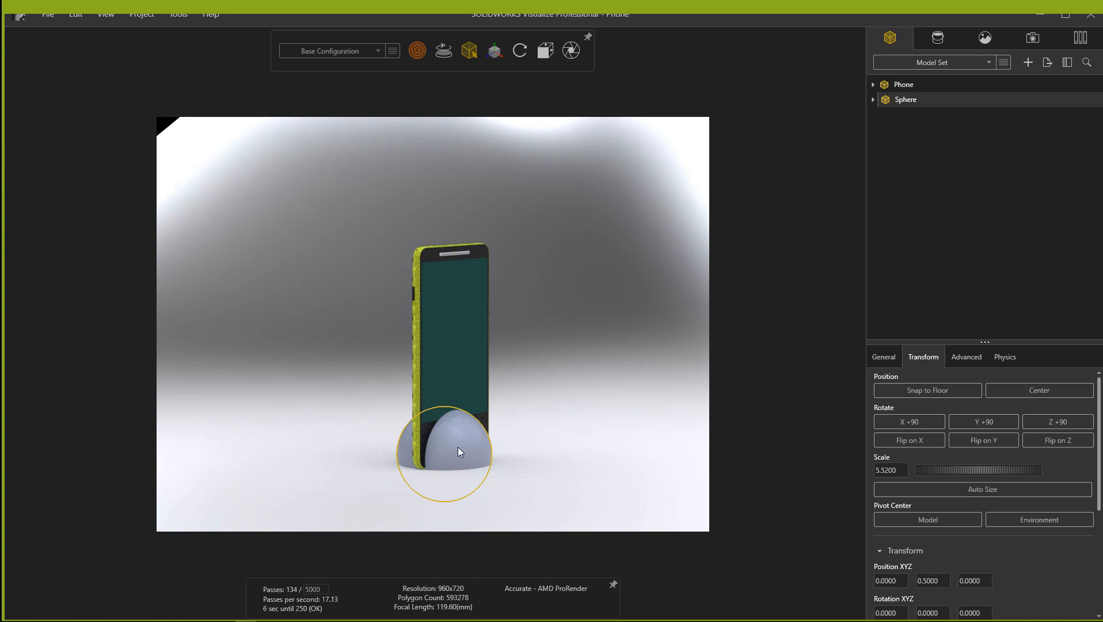
right_click(945, 104)
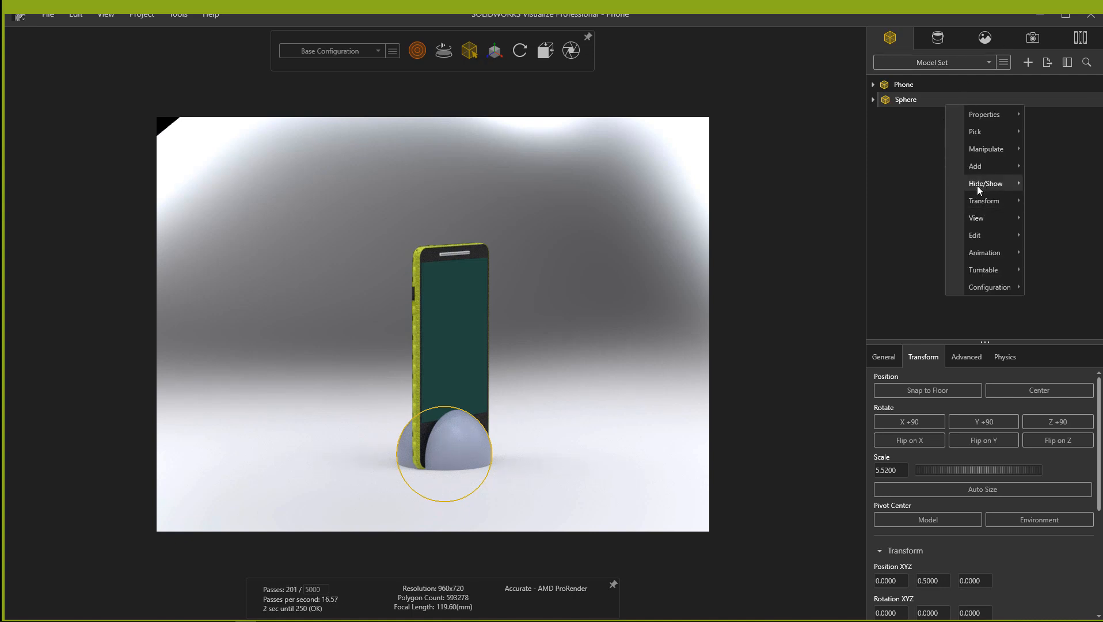
mouse_move(1000, 238)
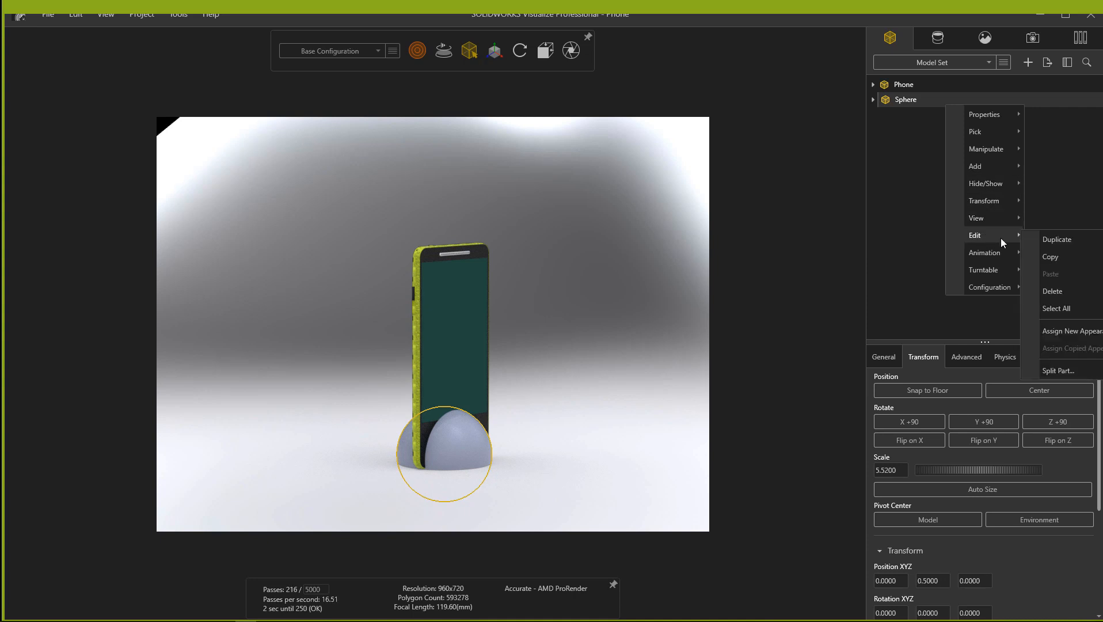
left_click(1061, 293)
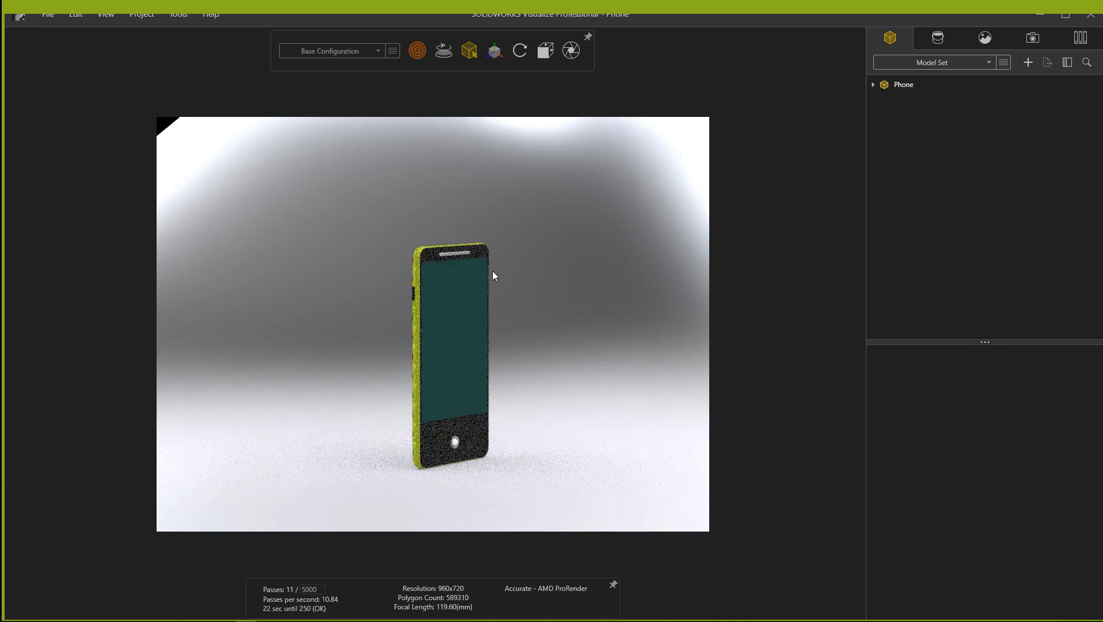
Review the project's appearances, environments and cameras
left_click(929, 32)
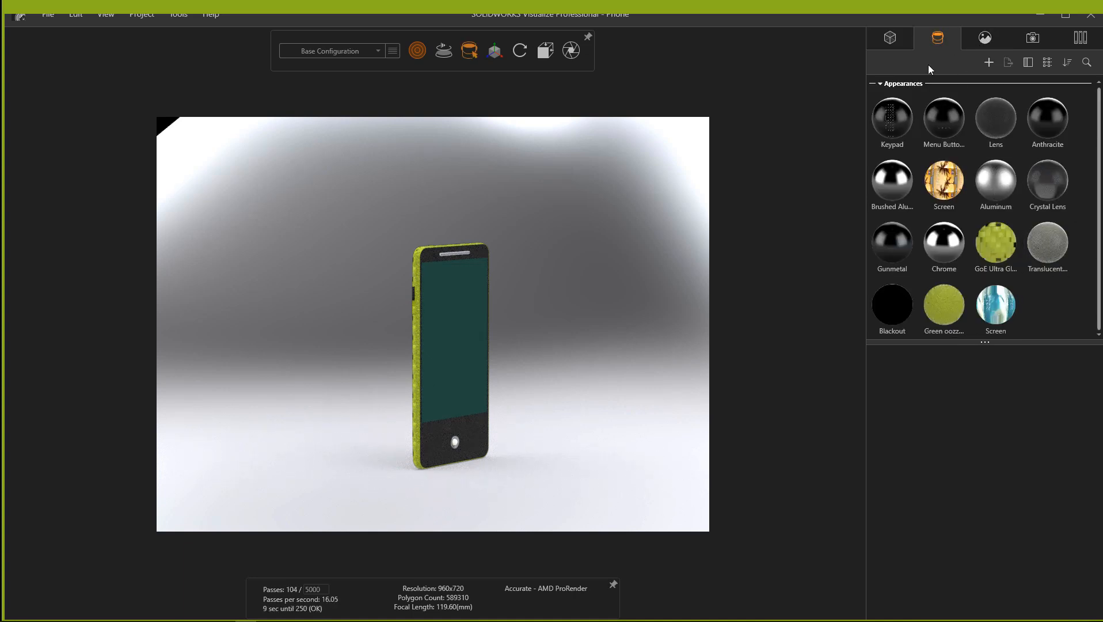
left_click(984, 38)
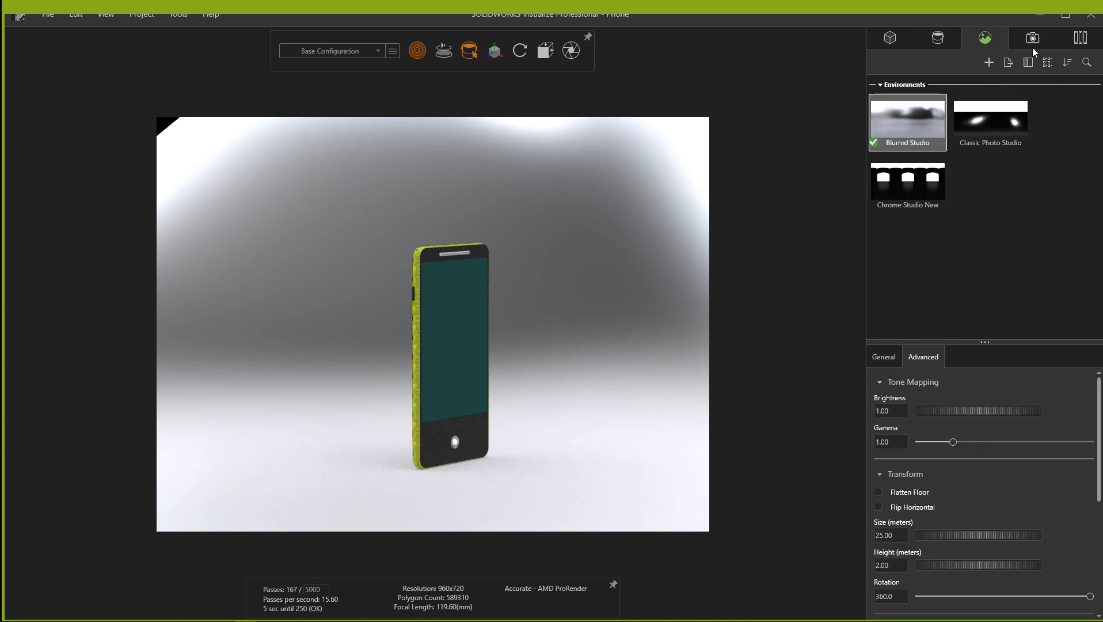
left_click(1032, 42)
left_click(992, 44)
left_click(938, 42)
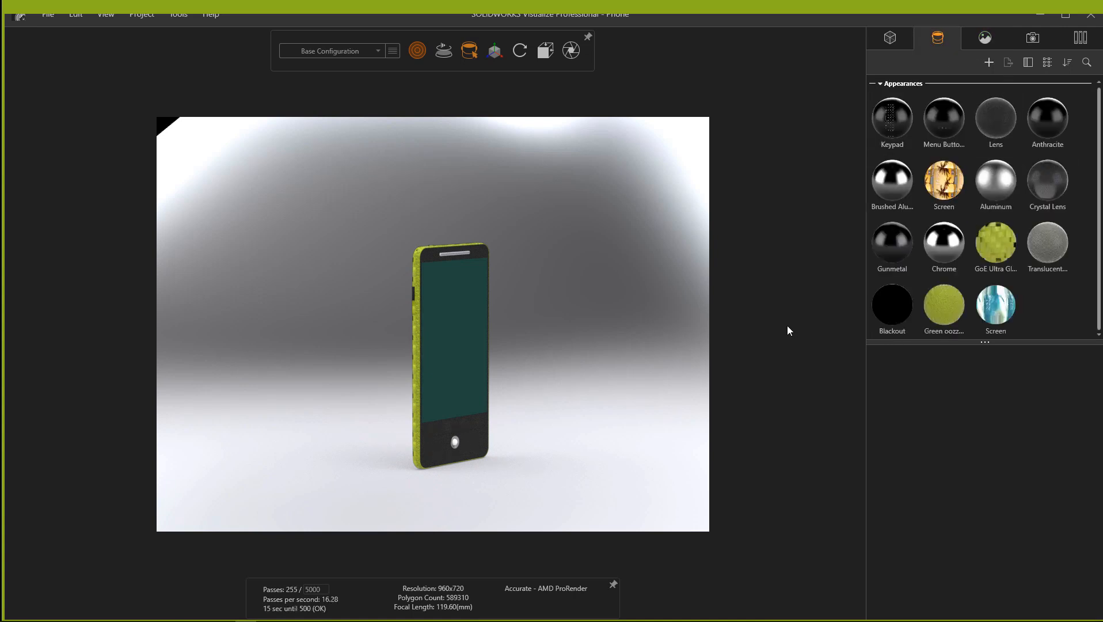
left_click_drag(514, 505, 485, 367)
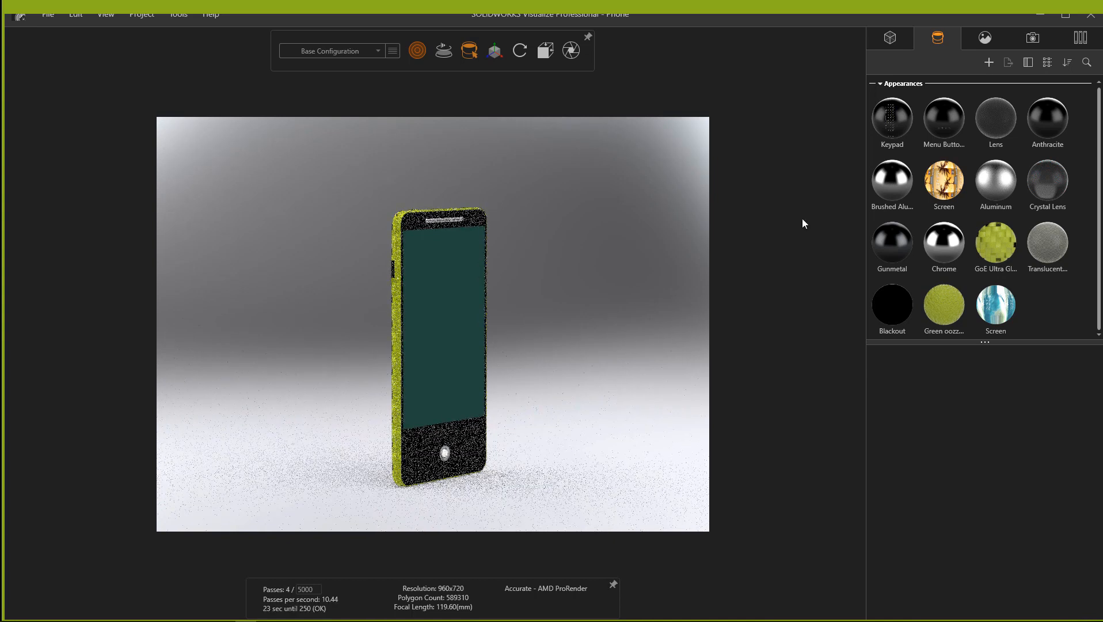
left_click(982, 45)
Create a new decal from the gologo image
left_click(947, 42)
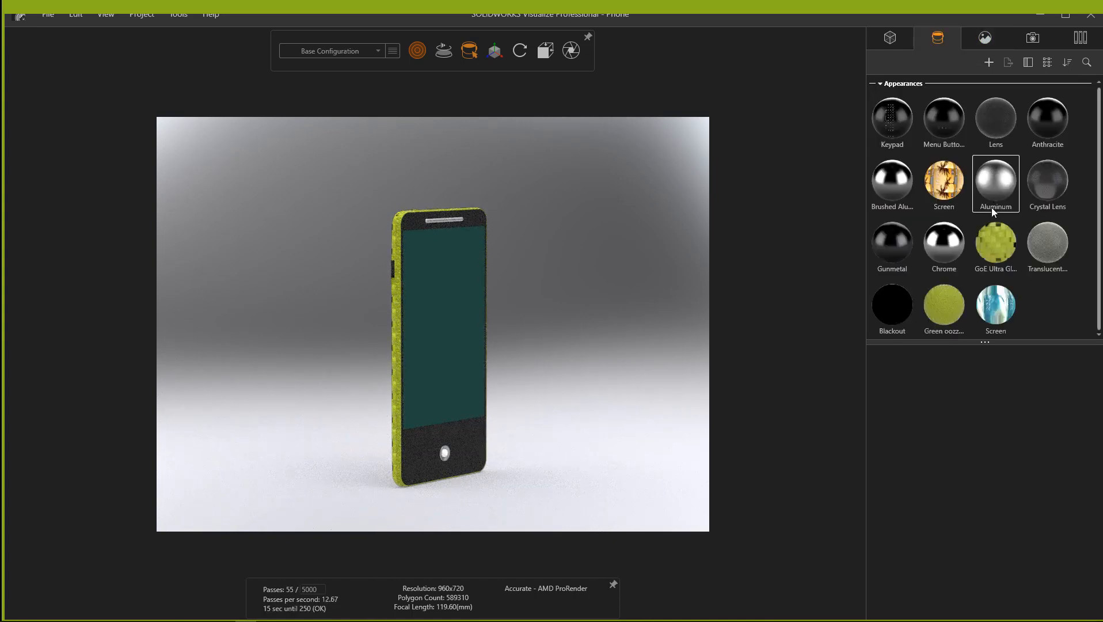
right_click(1045, 317)
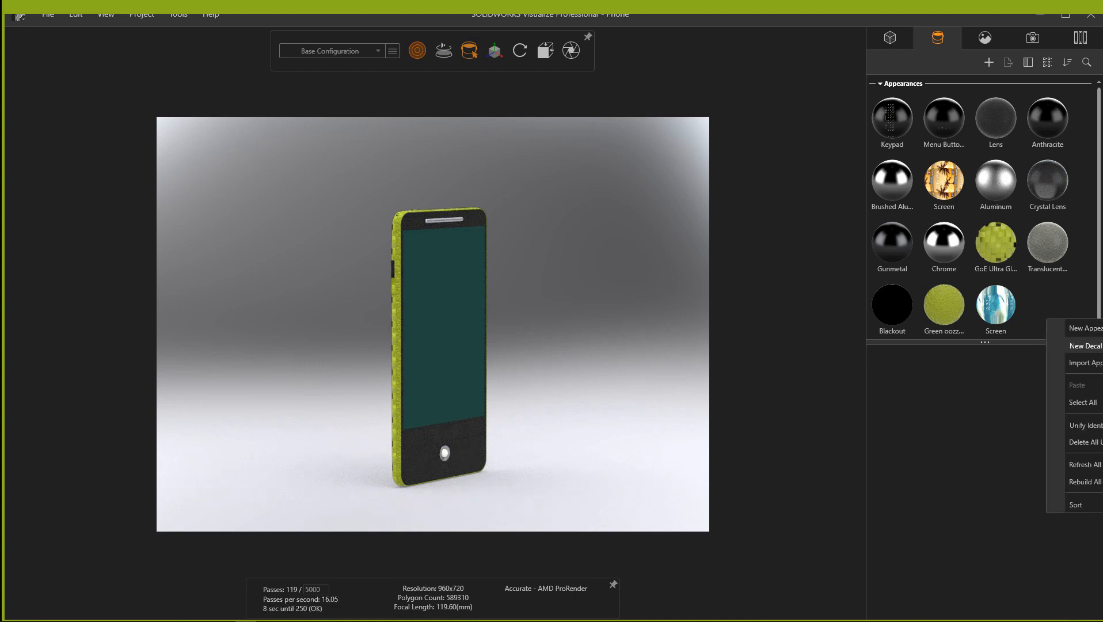
left_click(1086, 345)
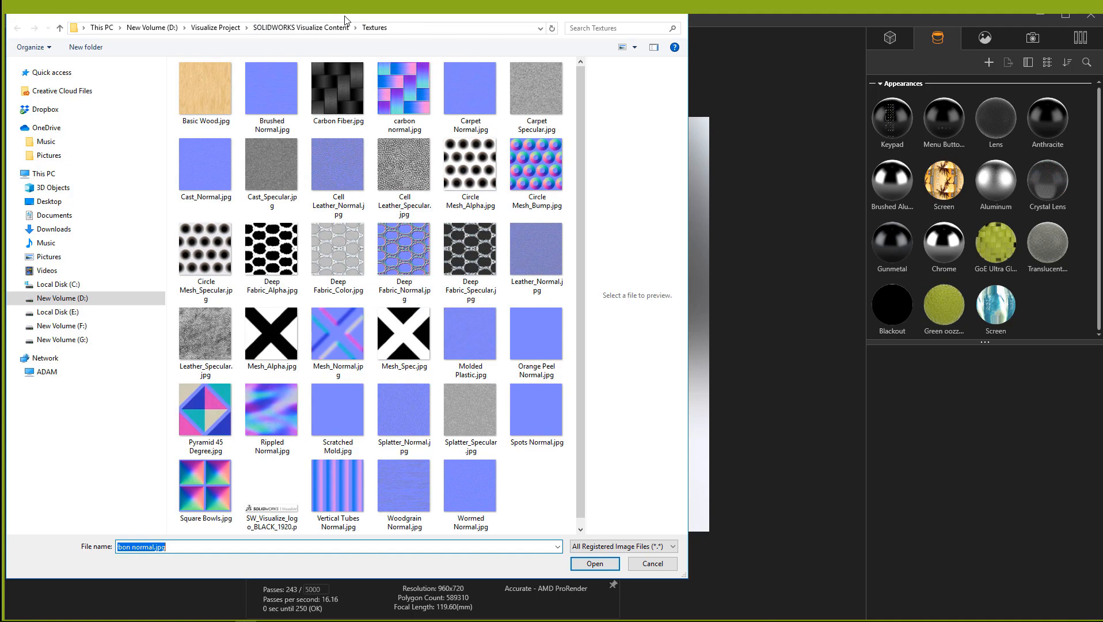
left_click_drag(344, 17, 0, 109)
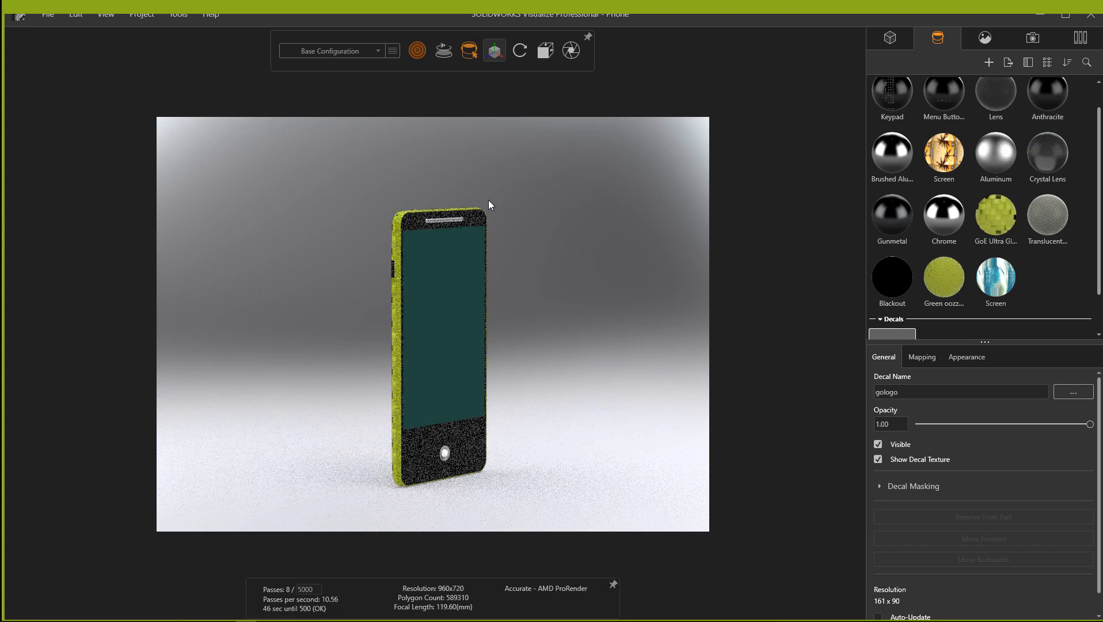
Apply the gologo decal to the phone's carbon back cover
scroll(977, 240, "down", 2)
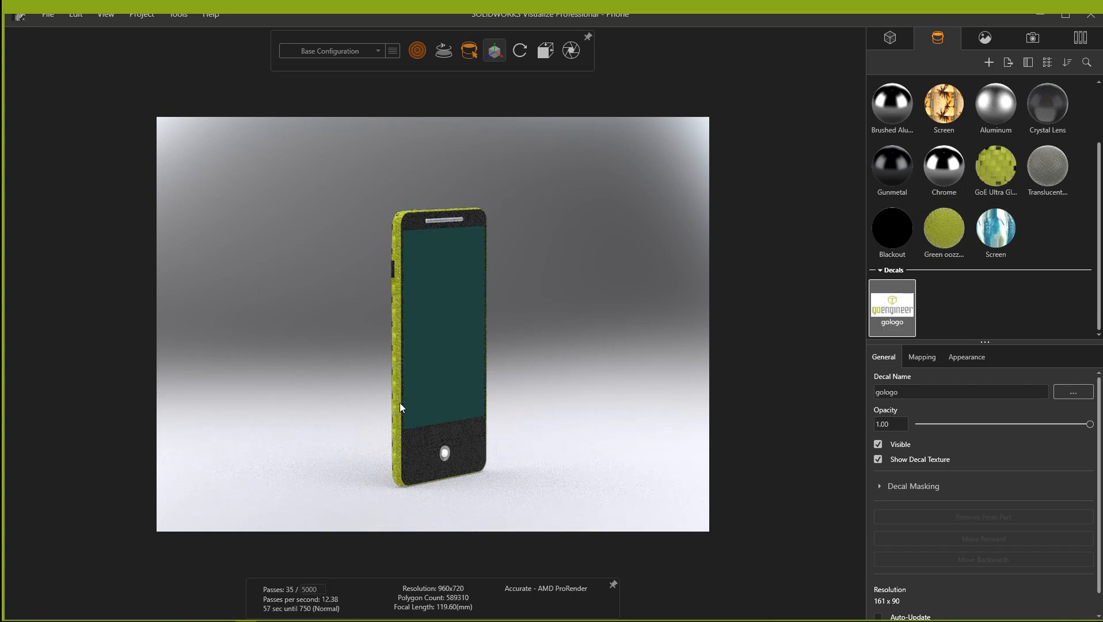
left_click_drag(780, 315, 543, 380)
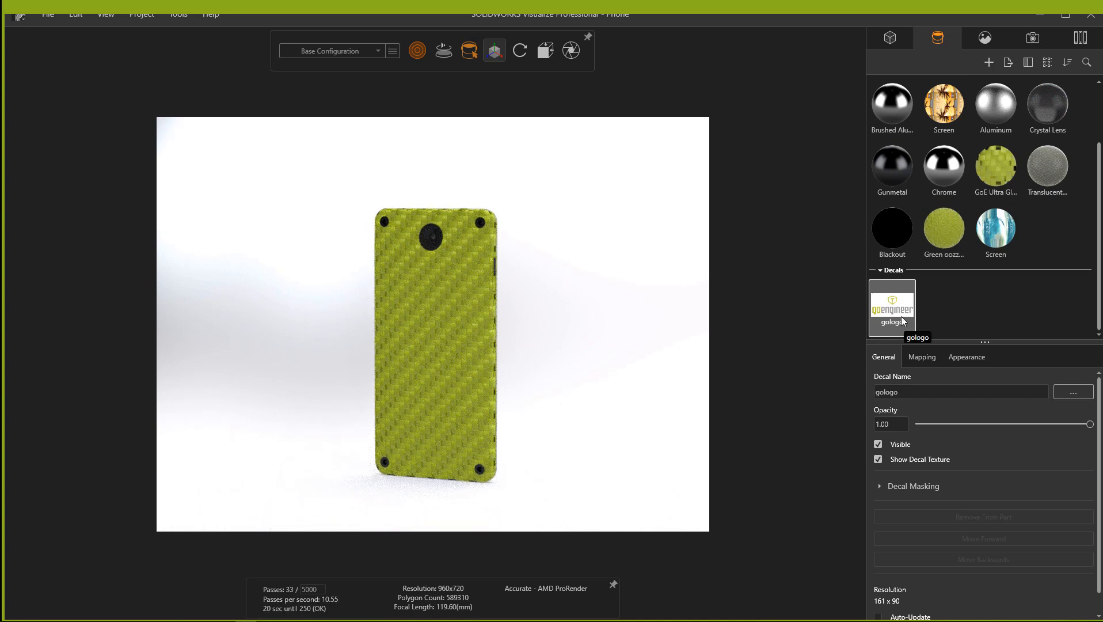
left_click_drag(899, 314, 420, 331)
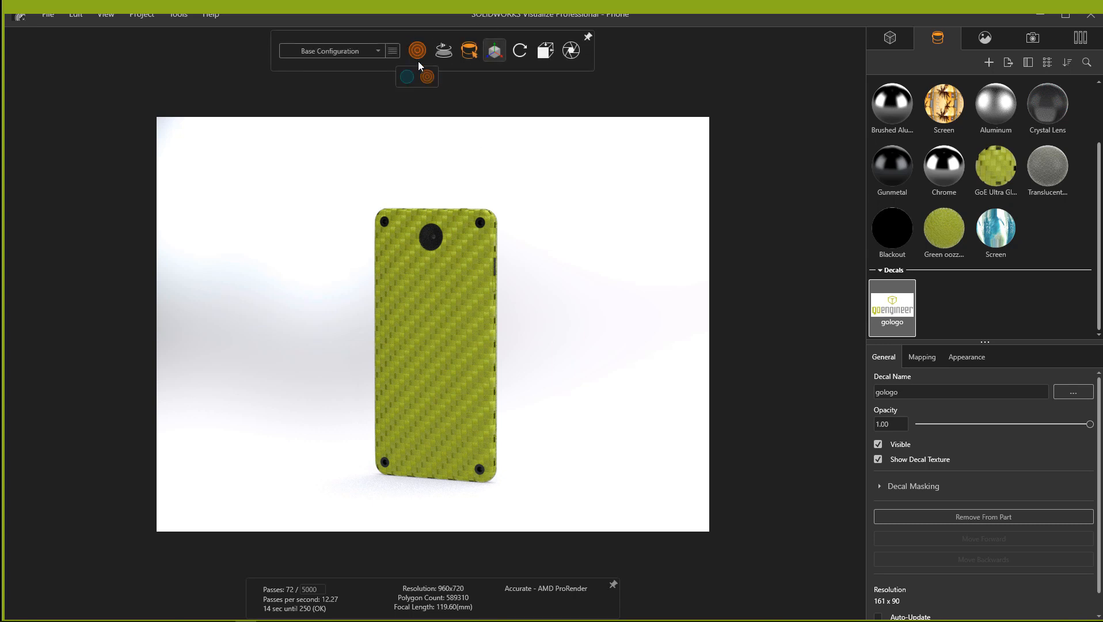
Switch to Preview render mode and shift the gologo decal horizontally so it is centred on the back cover
left_click(408, 76)
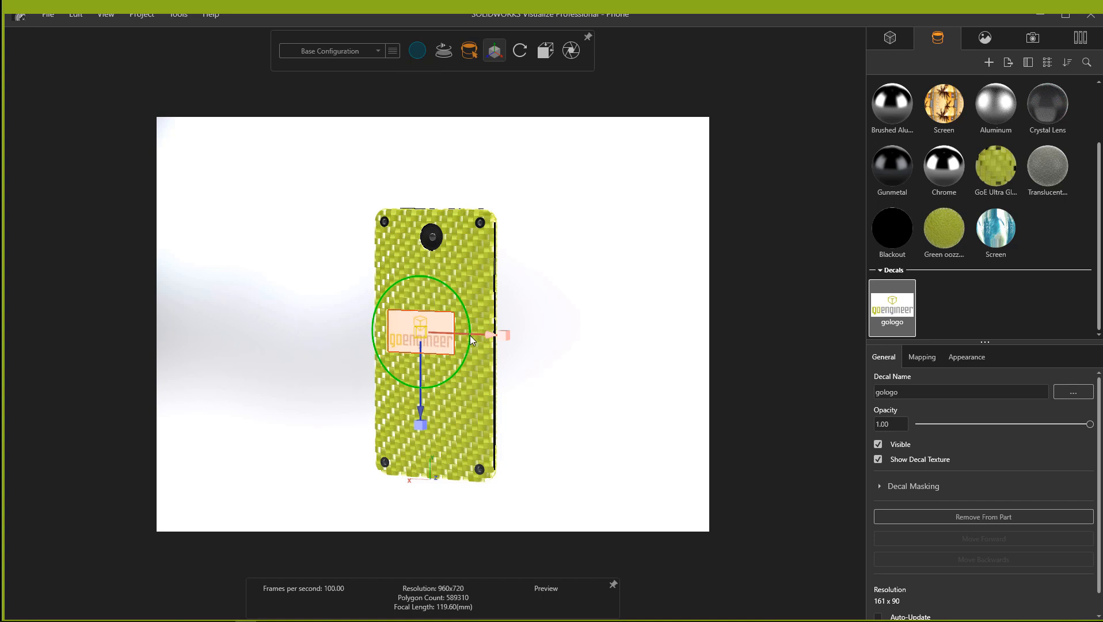
left_click_drag(491, 336, 506, 339)
left_click(554, 314)
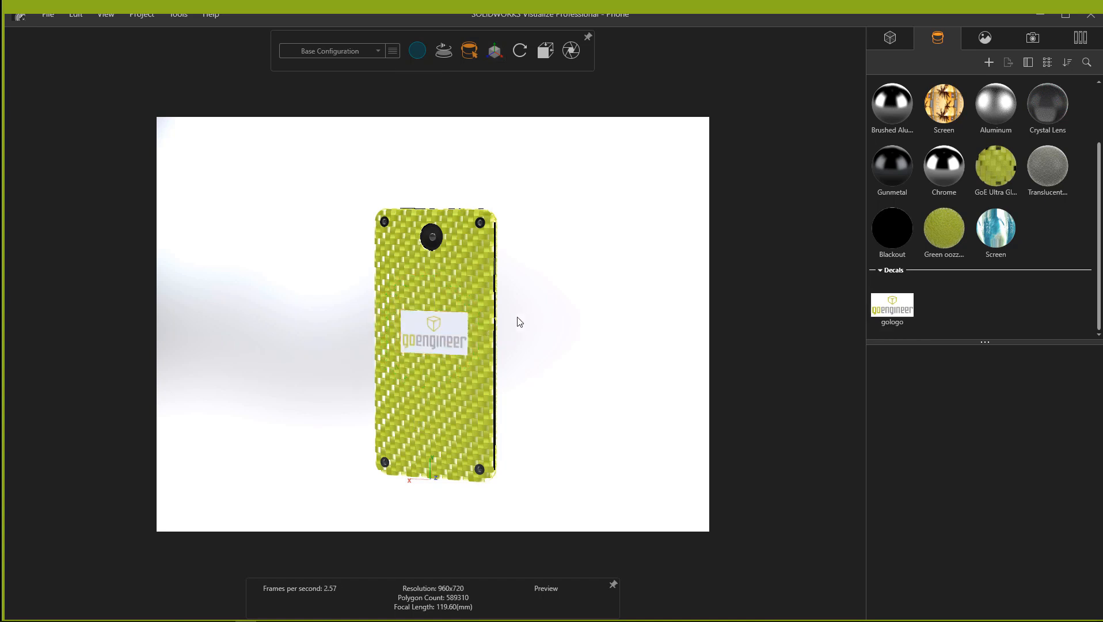
Apply the GoE Ultra Gloss Carbon appearance to the gologo decal and nudge the decal slightly upward on the back cover
scroll(431, 333, "up", 5)
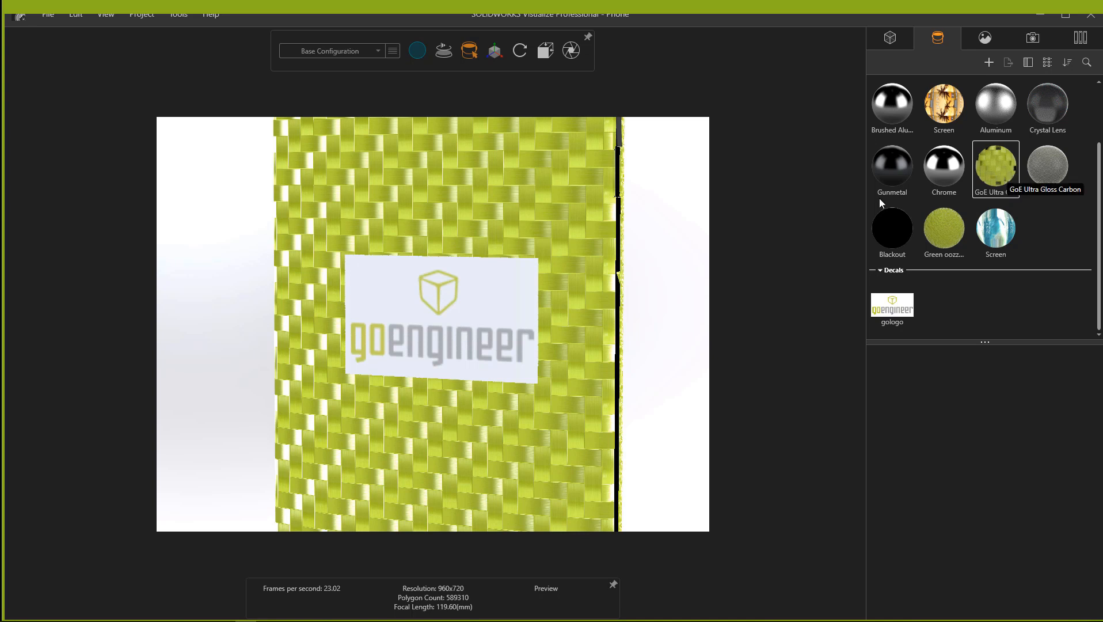
left_click_drag(995, 167, 514, 292)
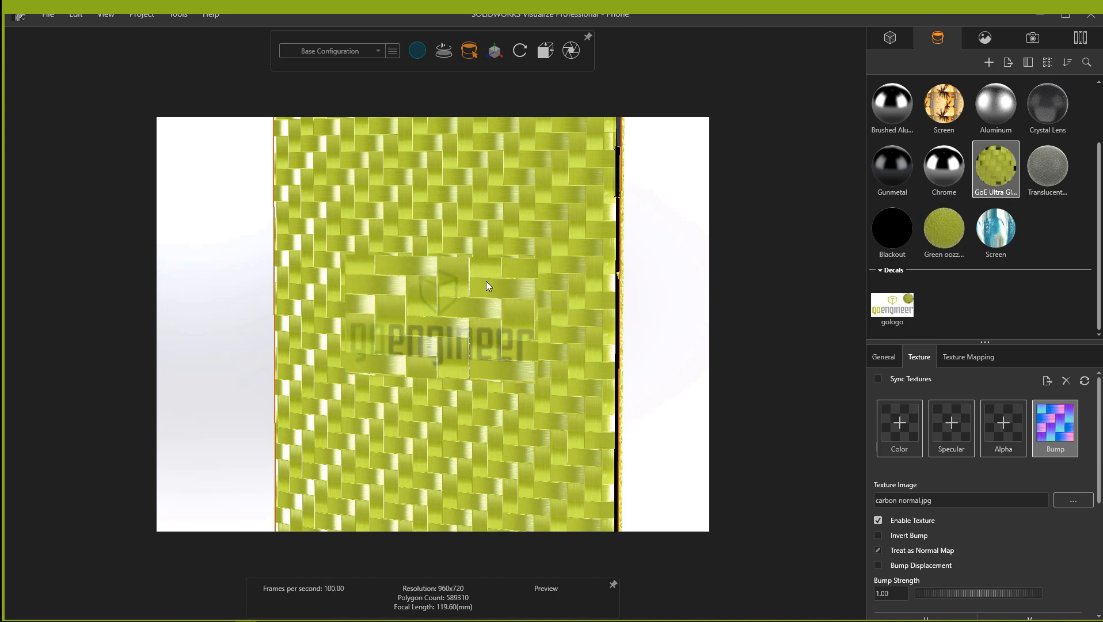
left_click(486, 282)
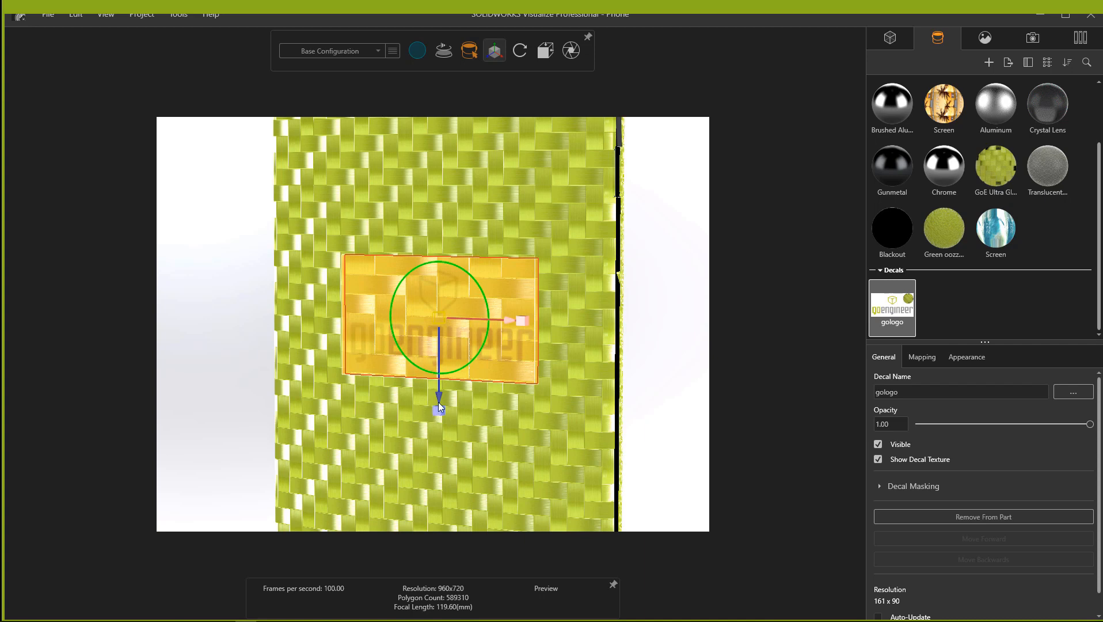
left_click_drag(438, 403, 441, 396)
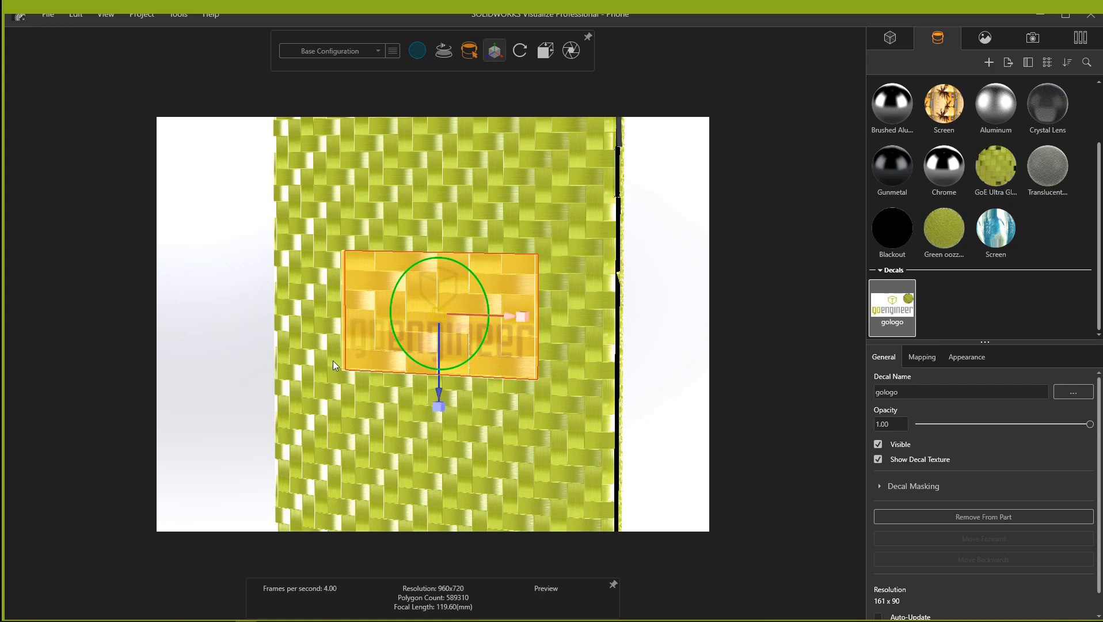
left_click(246, 347)
scroll(639, 290, "down", 5)
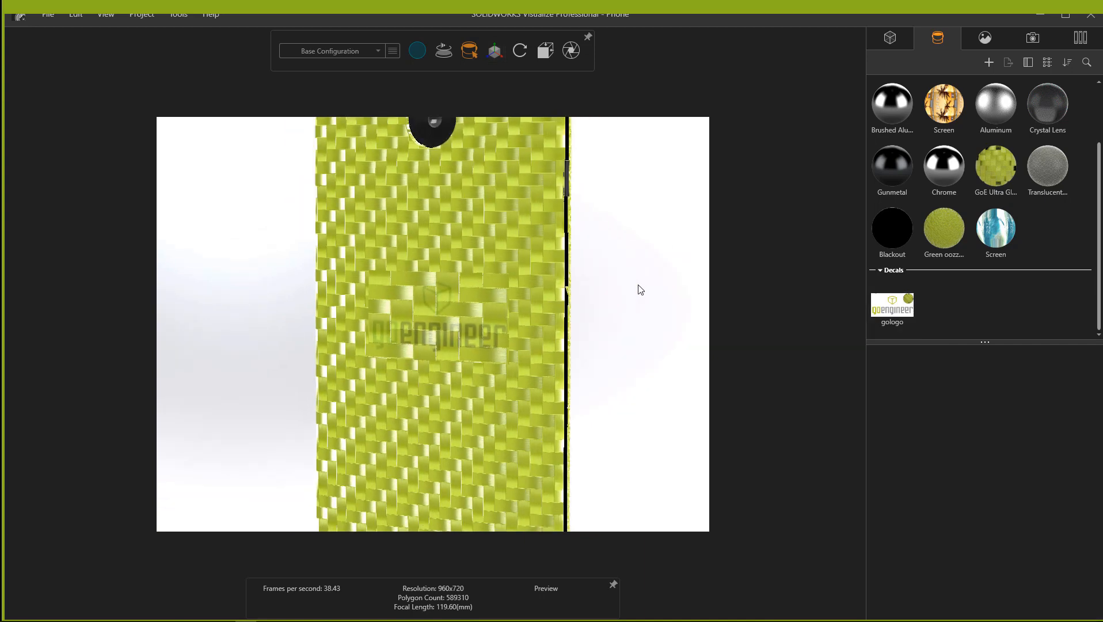
Examine the gologo decal's mapping controls and compare its look with the decal appearance disabled and enabled
left_click(435, 310)
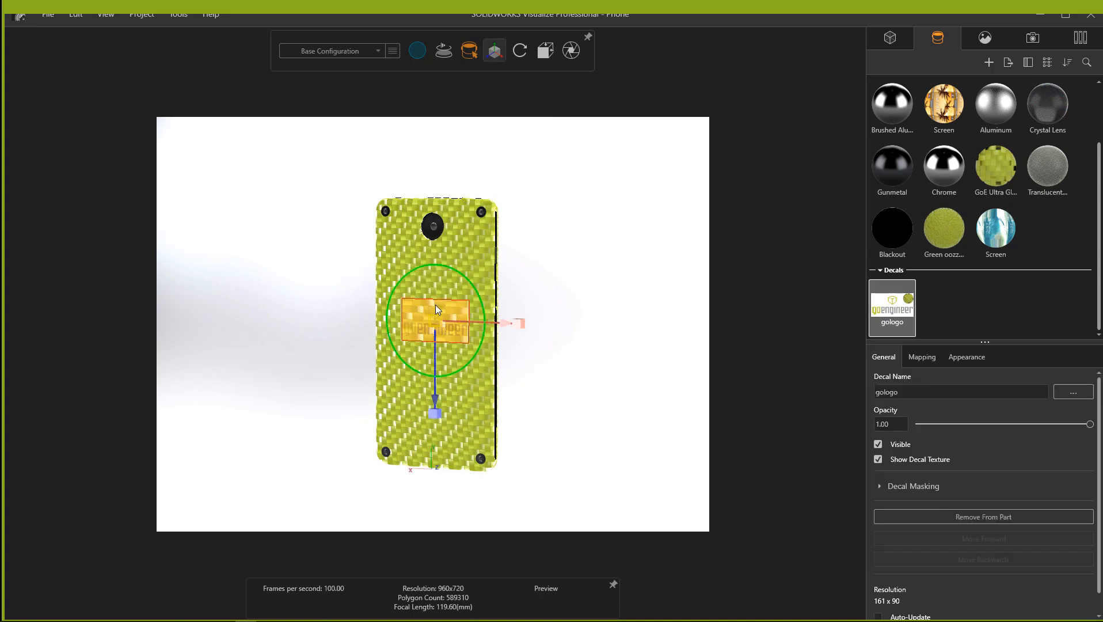
left_click(920, 363)
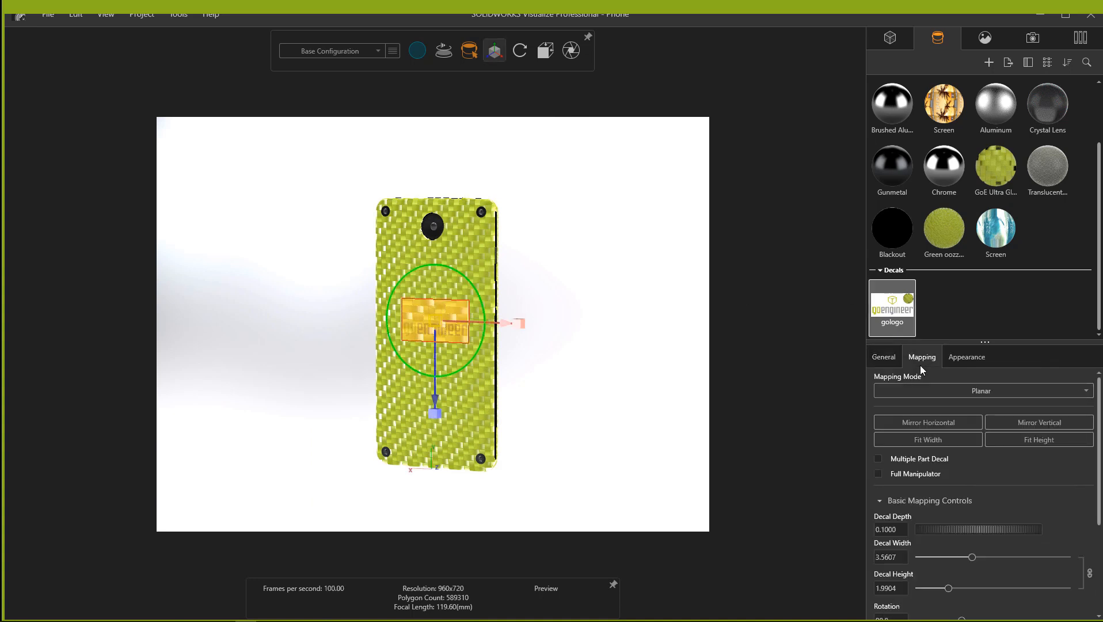
scroll(938, 450, "down", 4)
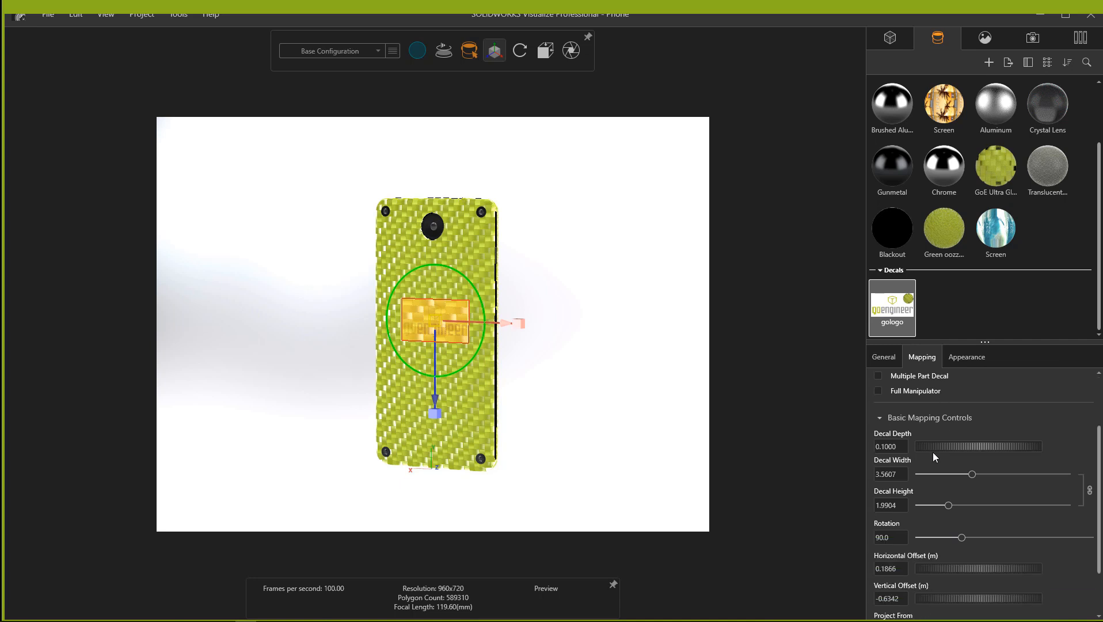
scroll(944, 399, "up", 4)
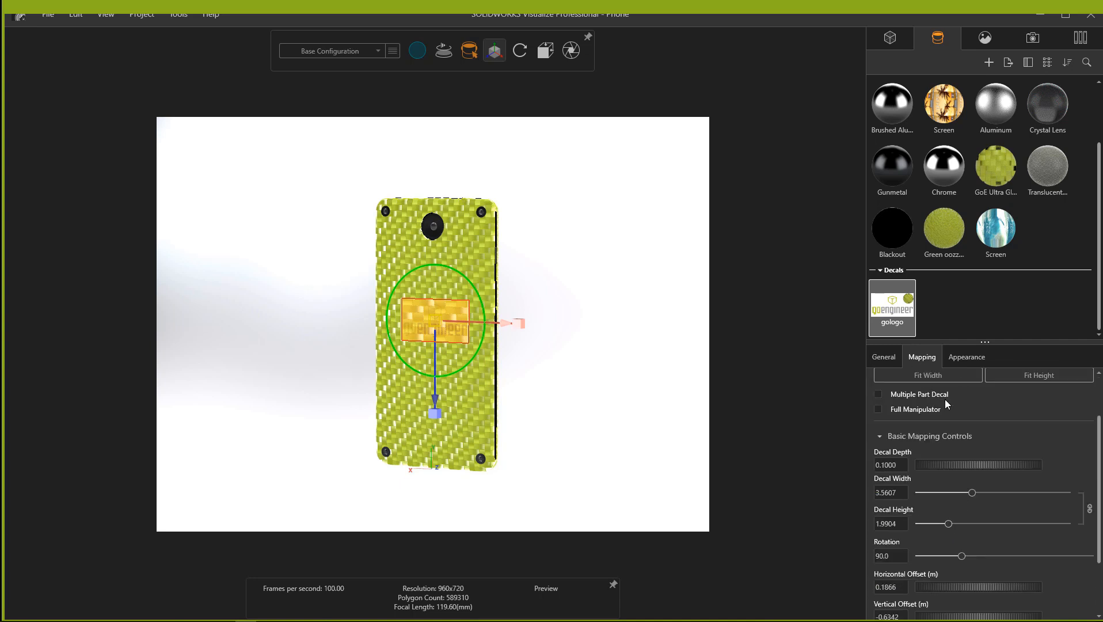
left_click(958, 358)
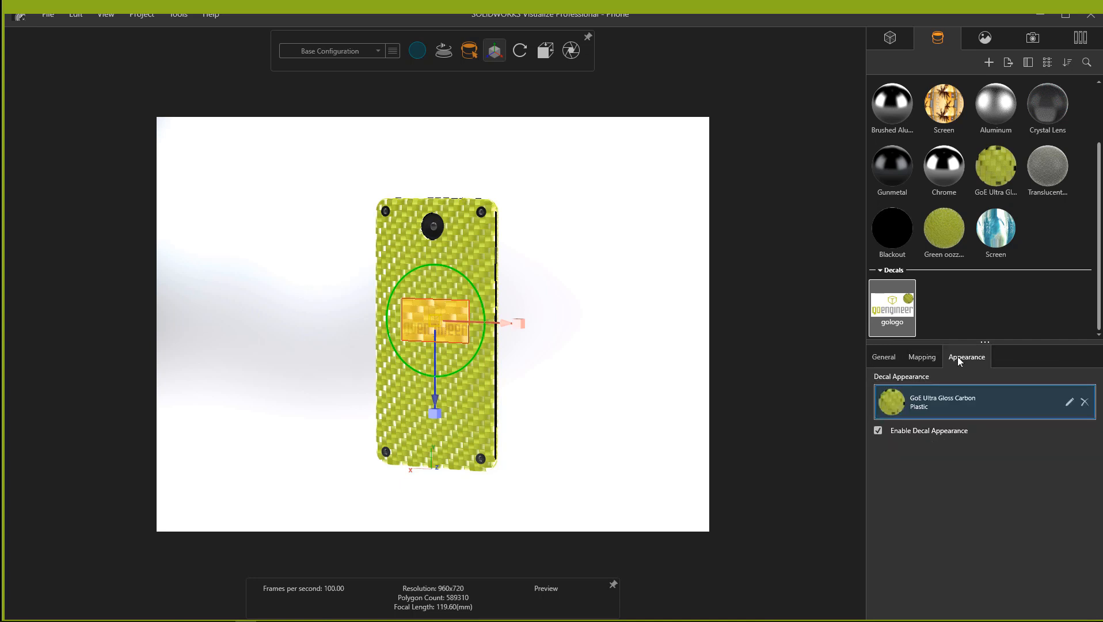
left_click(877, 431)
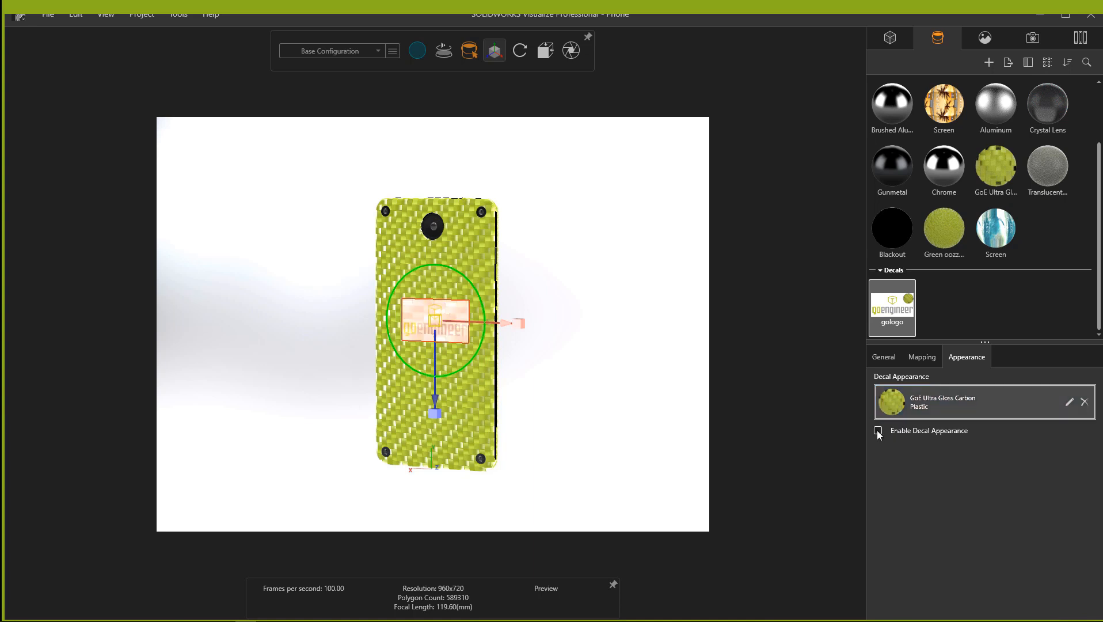
left_click(877, 431)
left_click(539, 361)
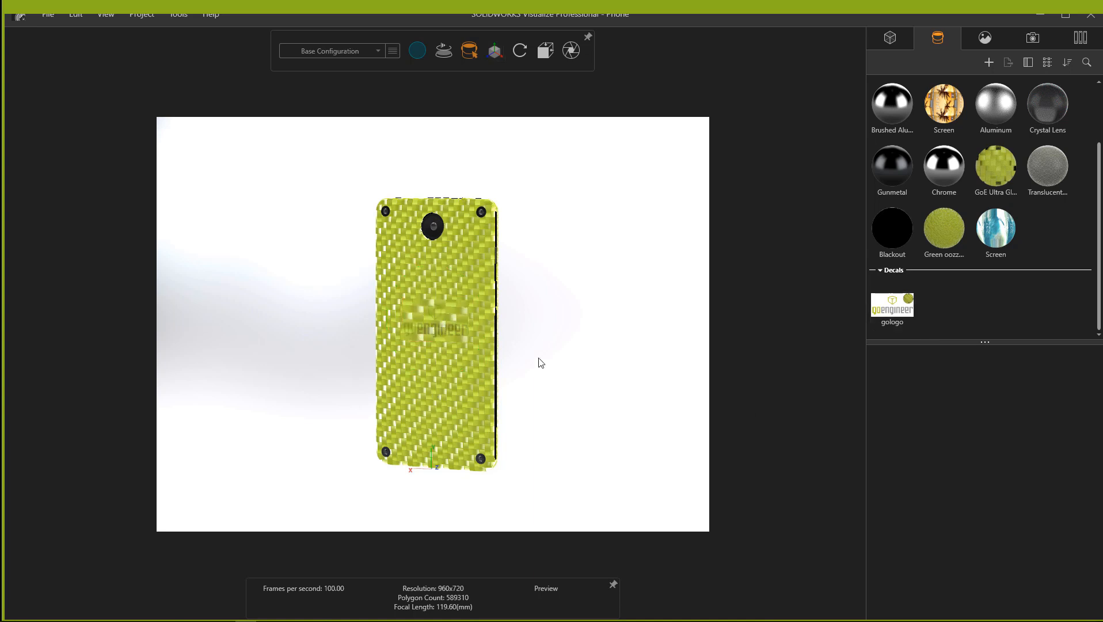
Apply the Gunmetal appearance to the phone's back cover and the gologo decal
scroll(427, 326, "up", 4)
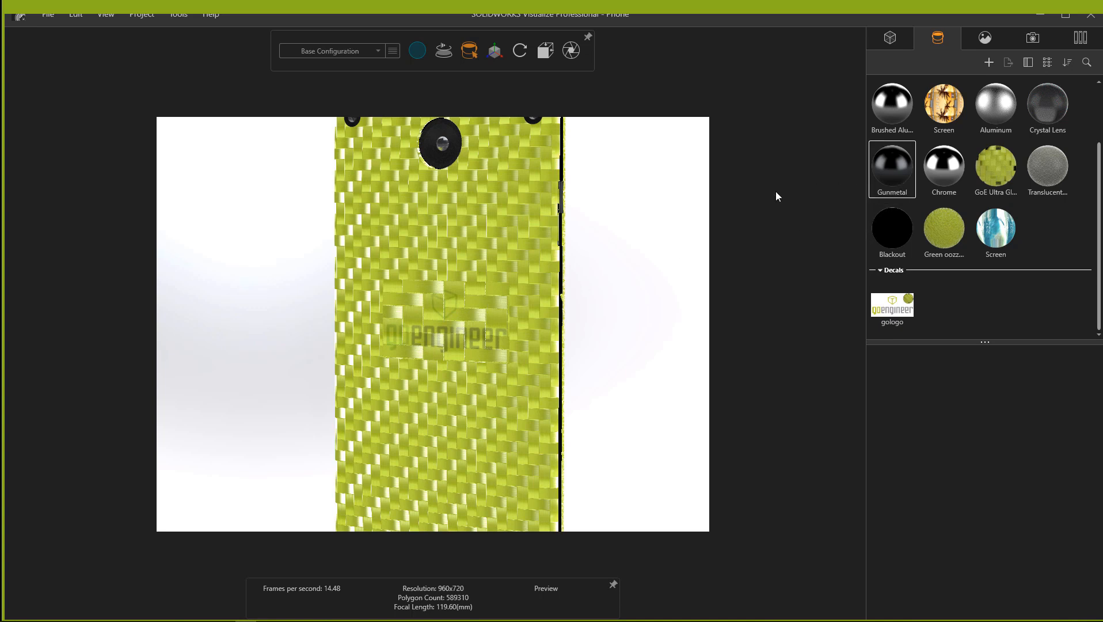
left_click_drag(776, 191, 473, 250)
left_click_drag(903, 174, 468, 309)
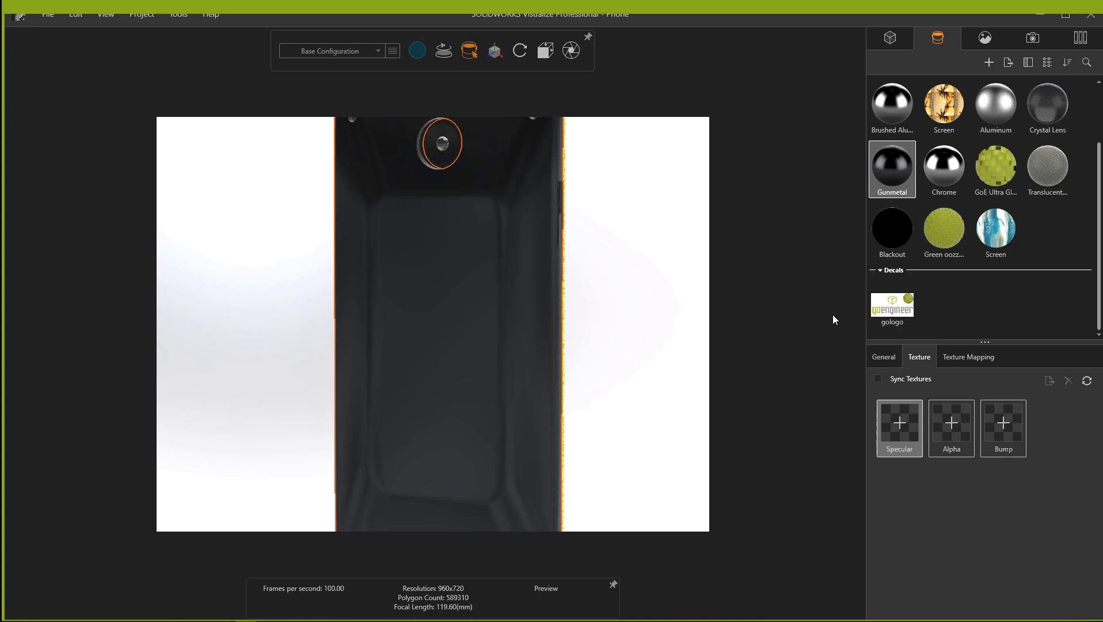
Check the gologo decal's visibility, masking, appearance and mapping settings
left_click(889, 322)
left_click(895, 358)
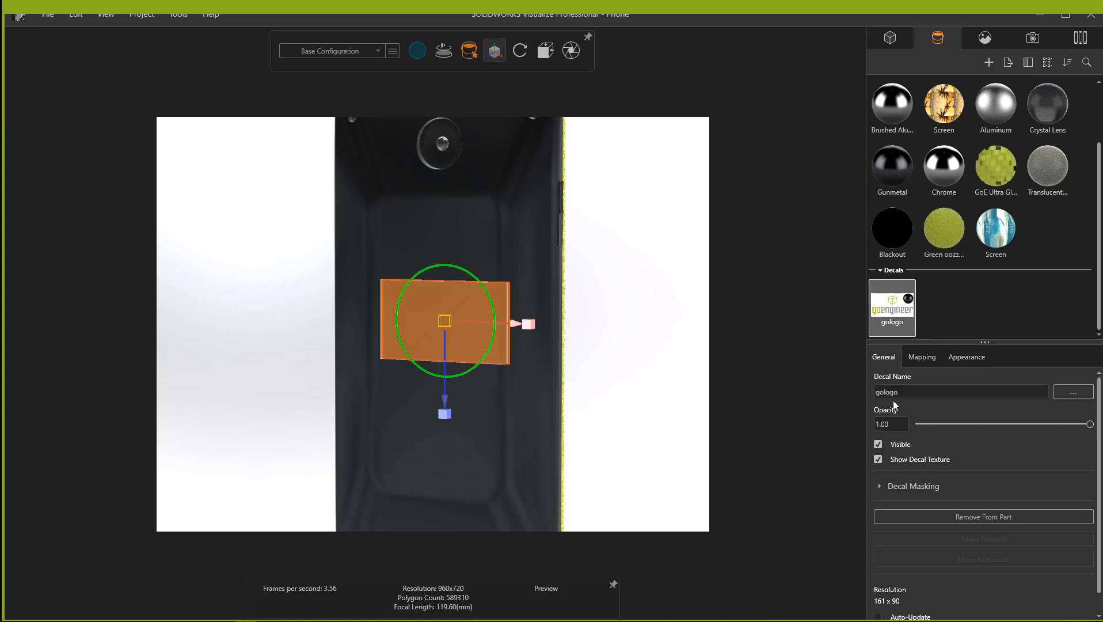
scroll(918, 437, "down", 1)
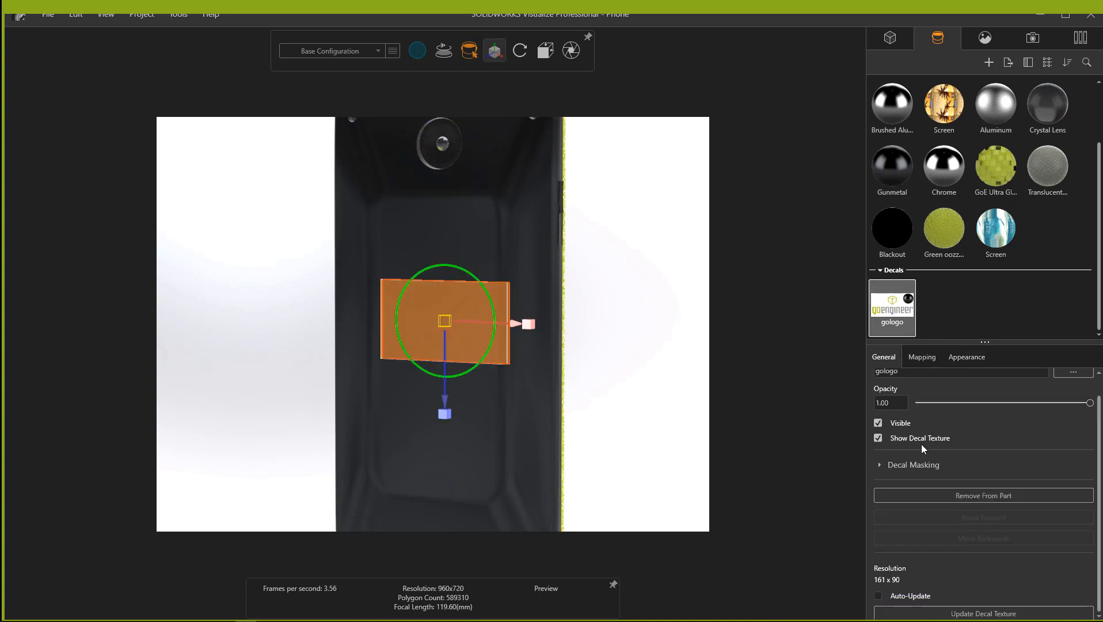
left_click(880, 465)
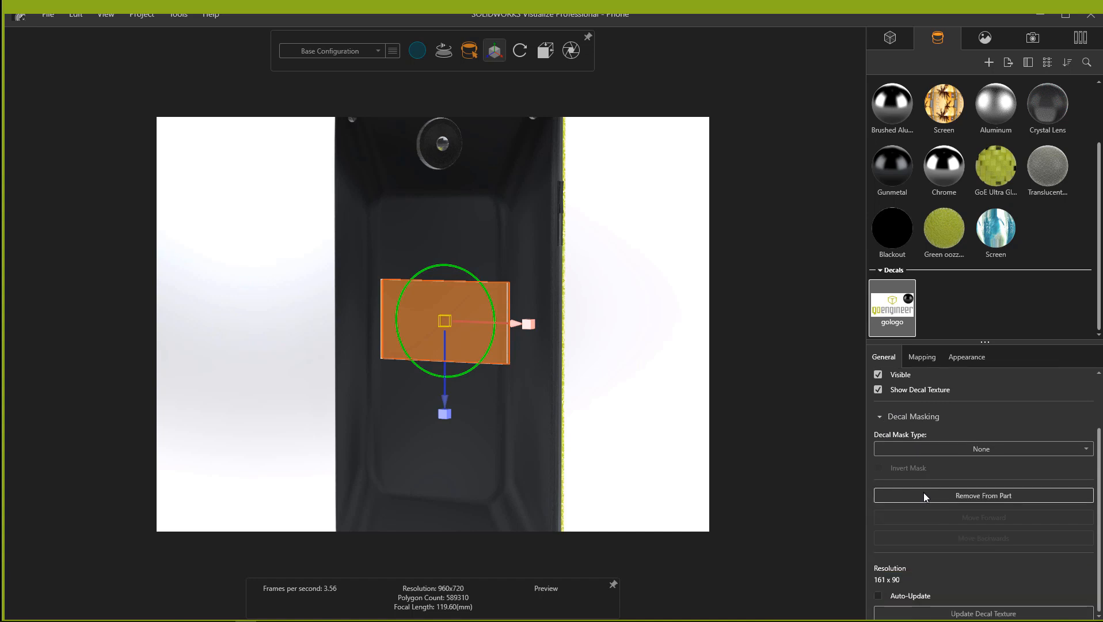
scroll(915, 515, "up", 1)
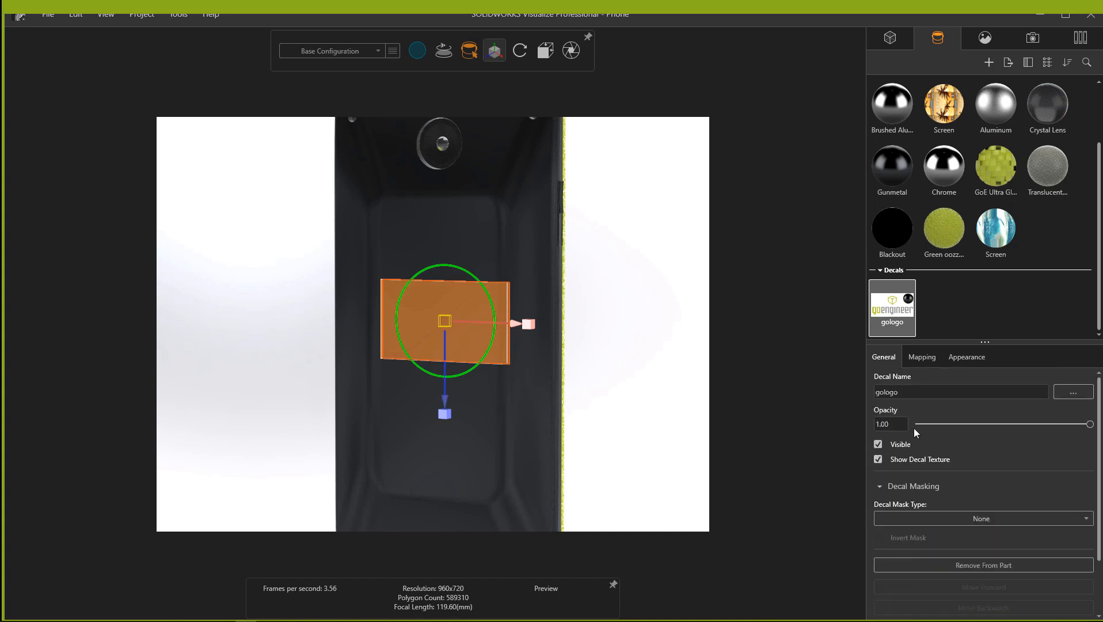
left_click(966, 358)
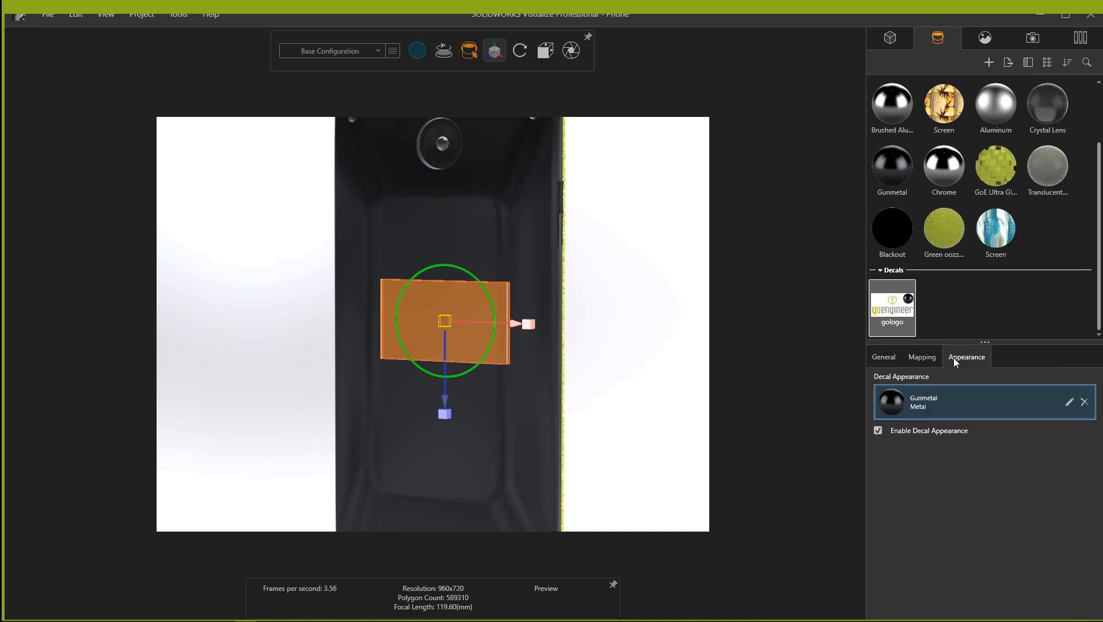
left_click(923, 357)
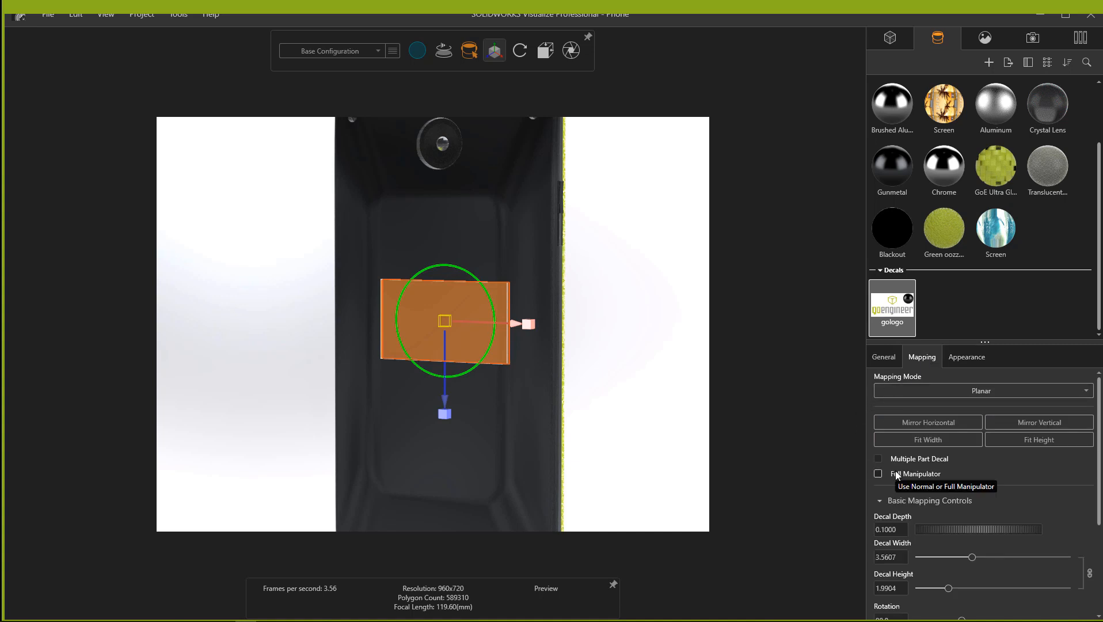
scroll(909, 483, "down", 2)
scroll(909, 482, "down", 1)
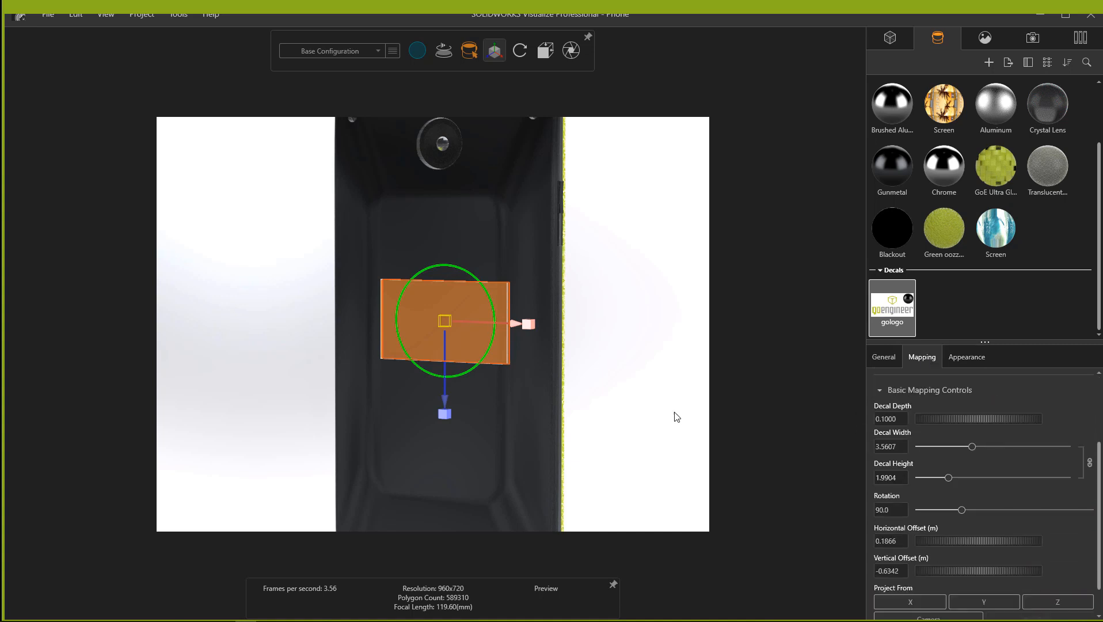
left_click(632, 388)
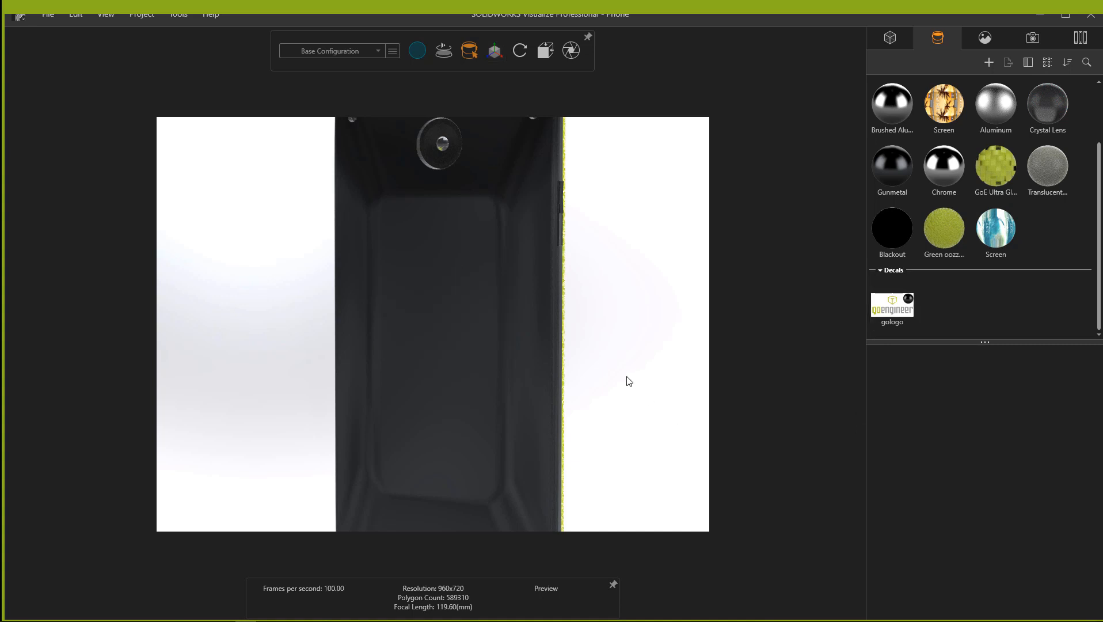
Change the gologo decal's mapping mode to Label (UV)
left_click(892, 310)
scroll(941, 454, "down", 2)
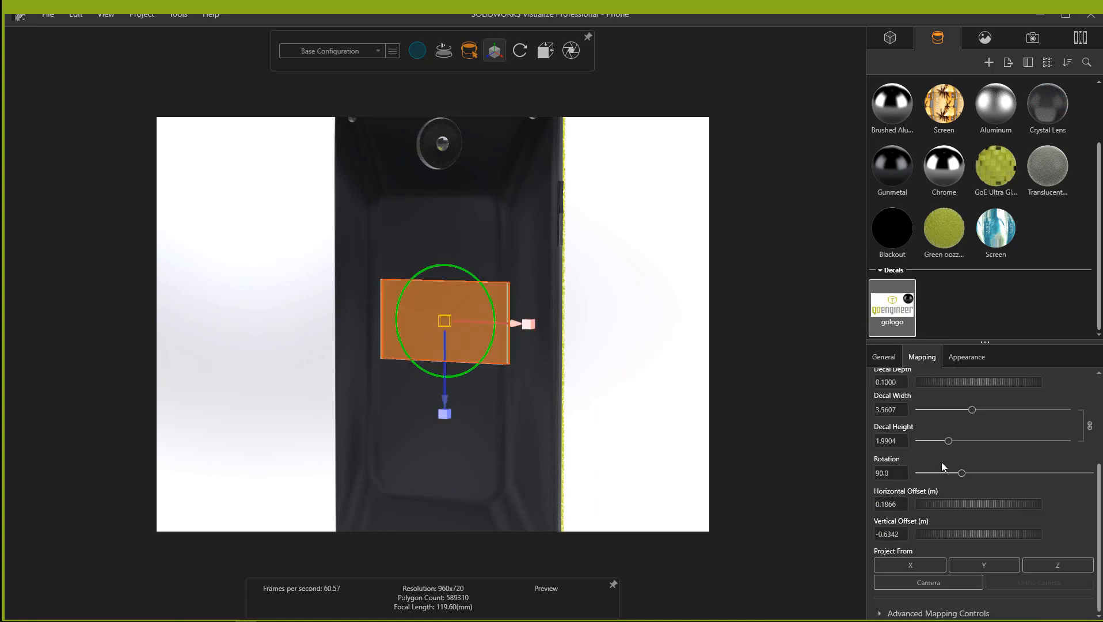
scroll(935, 455, "up", 4)
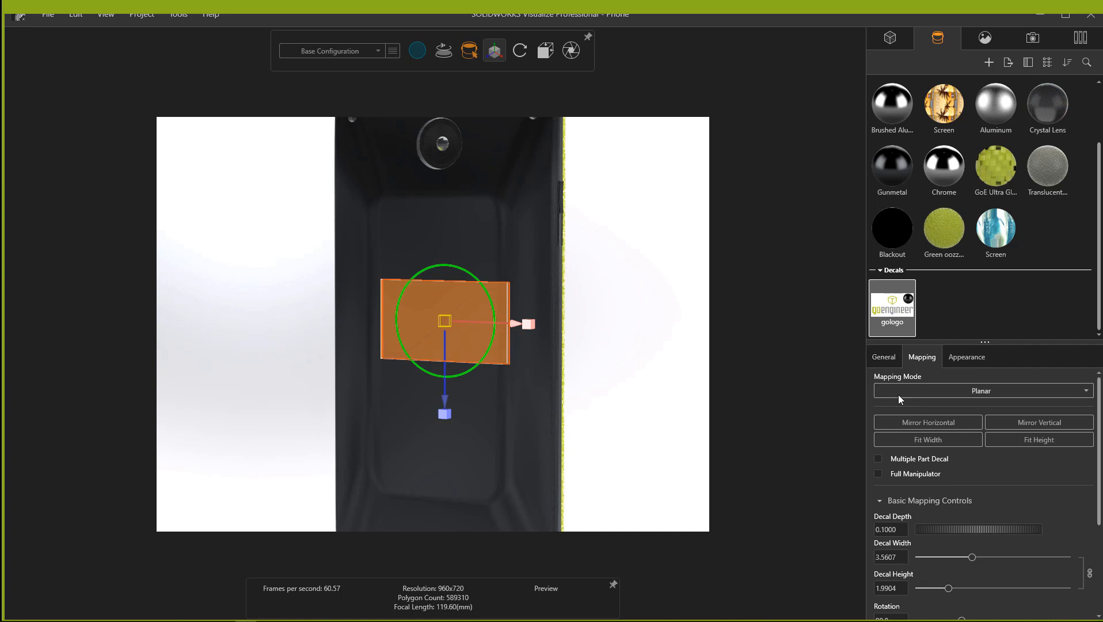
left_click(898, 395)
left_click(887, 367)
left_click(883, 357)
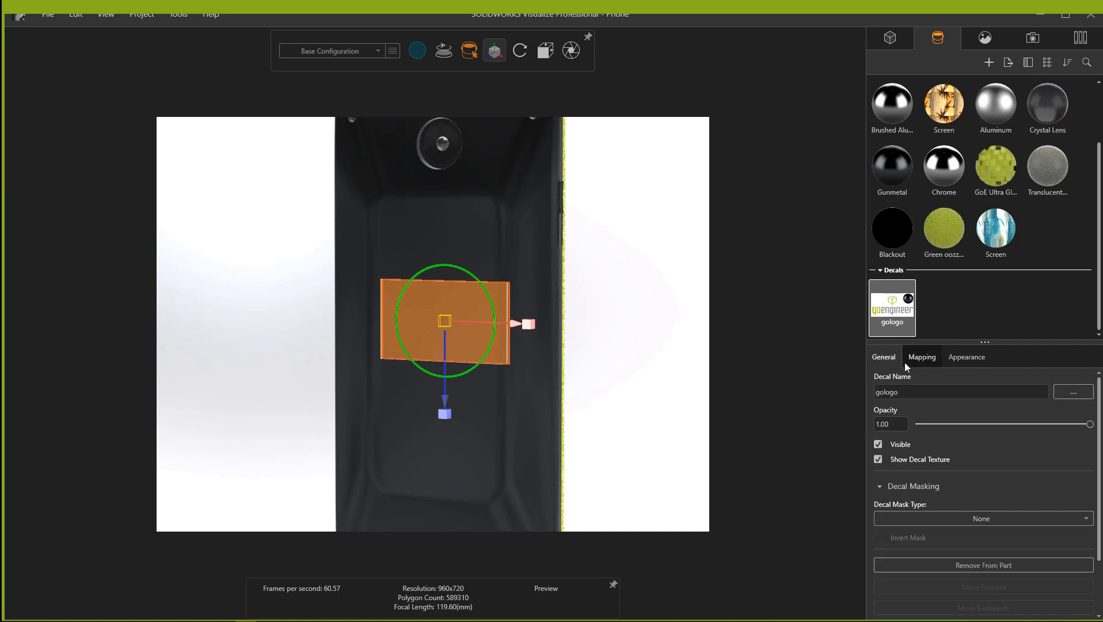
left_click(908, 360)
left_click(908, 391)
left_click(905, 453)
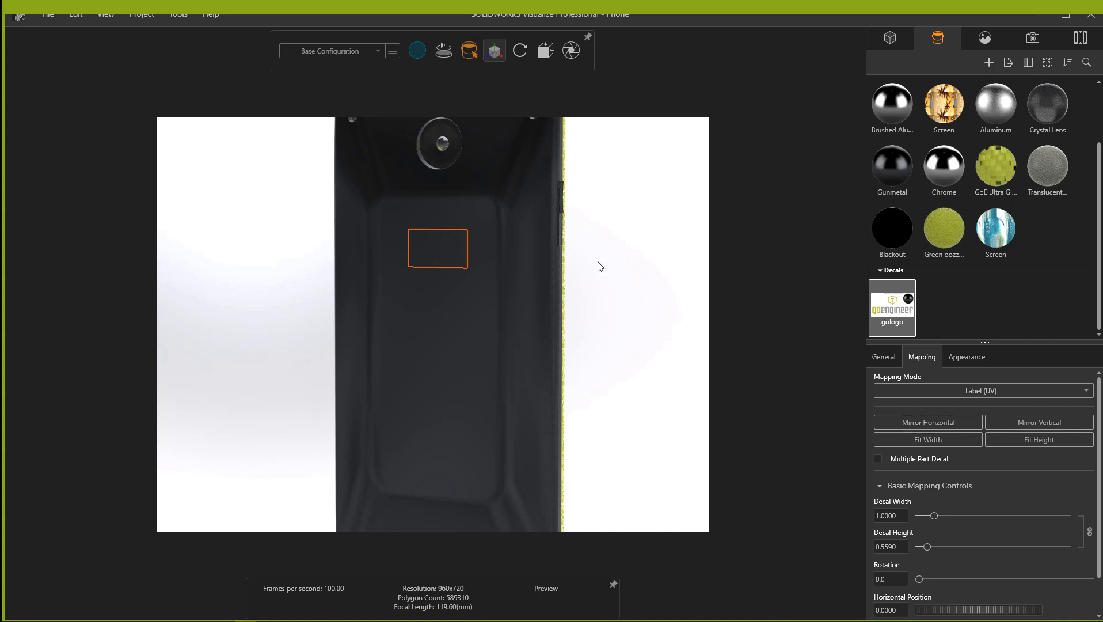
Try to apply the gologo decal to the gunmetal back cover again
left_click(919, 311)
left_click(879, 310)
left_click(493, 56)
left_click(451, 76)
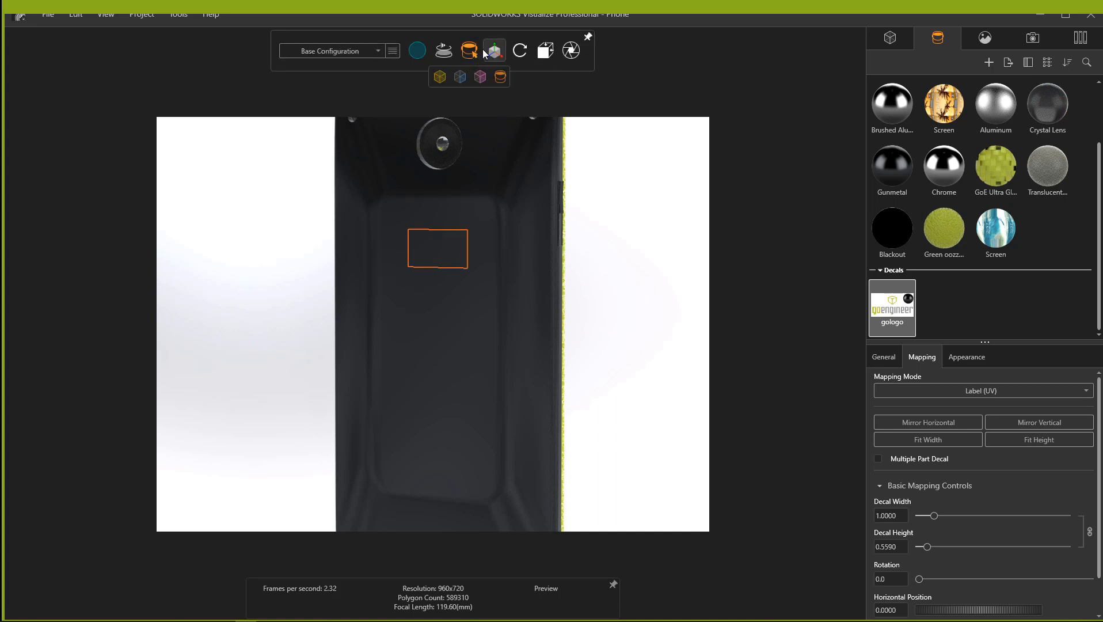
left_click(1002, 321)
left_click_drag(888, 314, 419, 319)
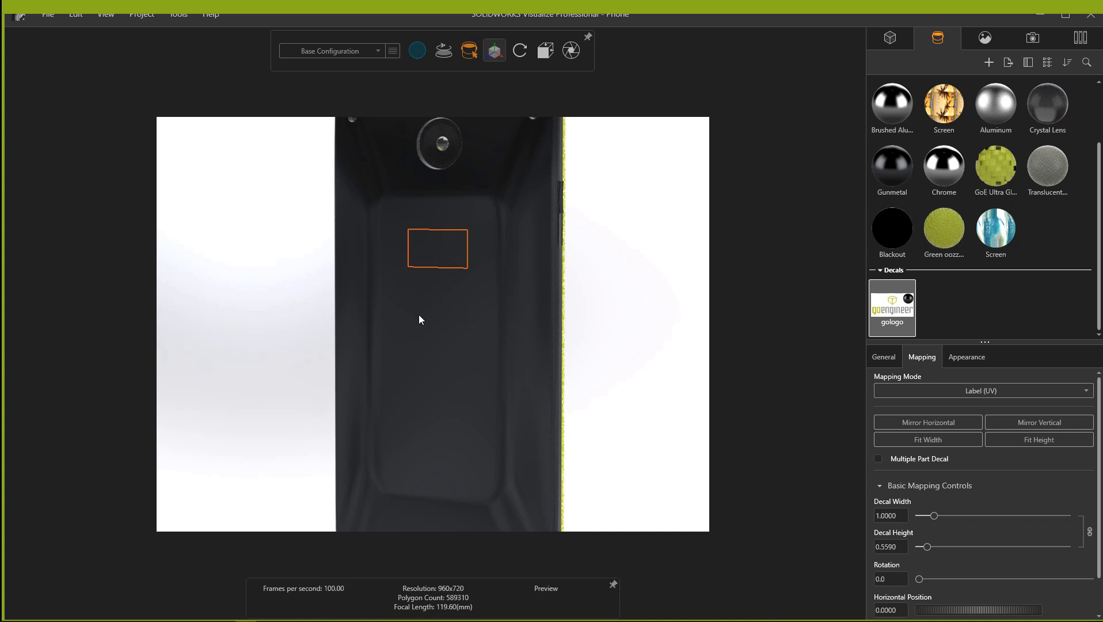
left_click(946, 309)
left_click(895, 312)
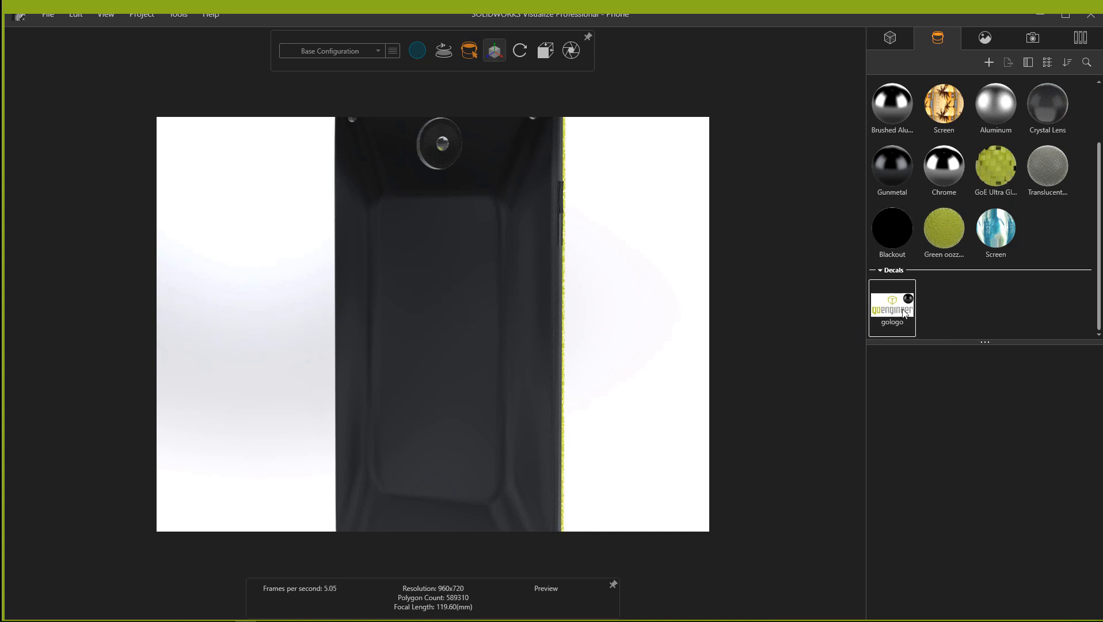
left_click(959, 308)
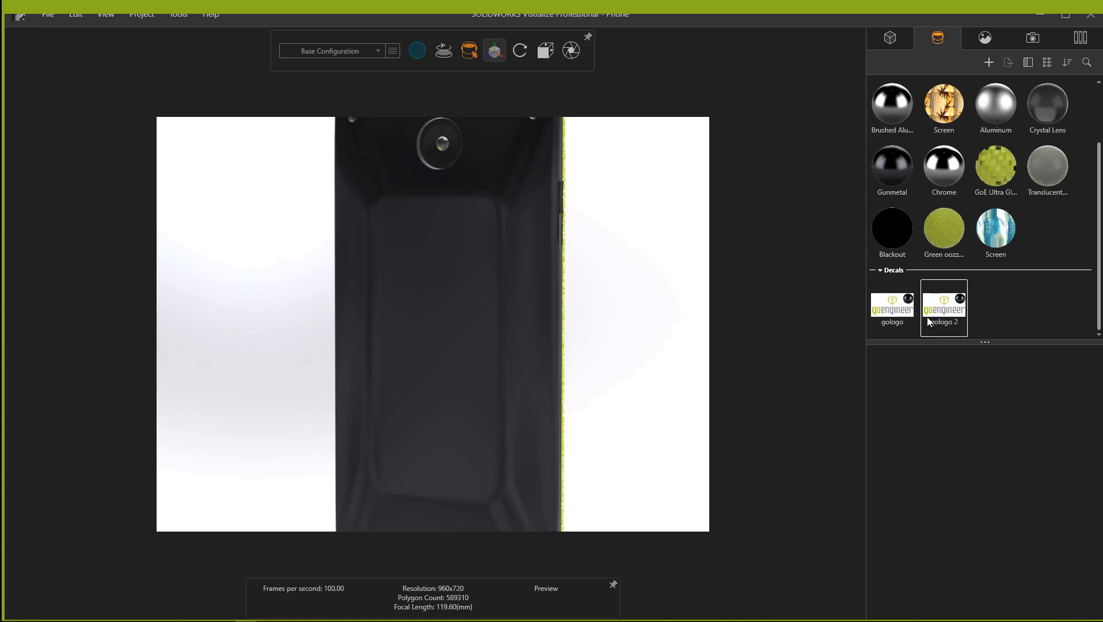
left_click_drag(944, 308, 420, 276)
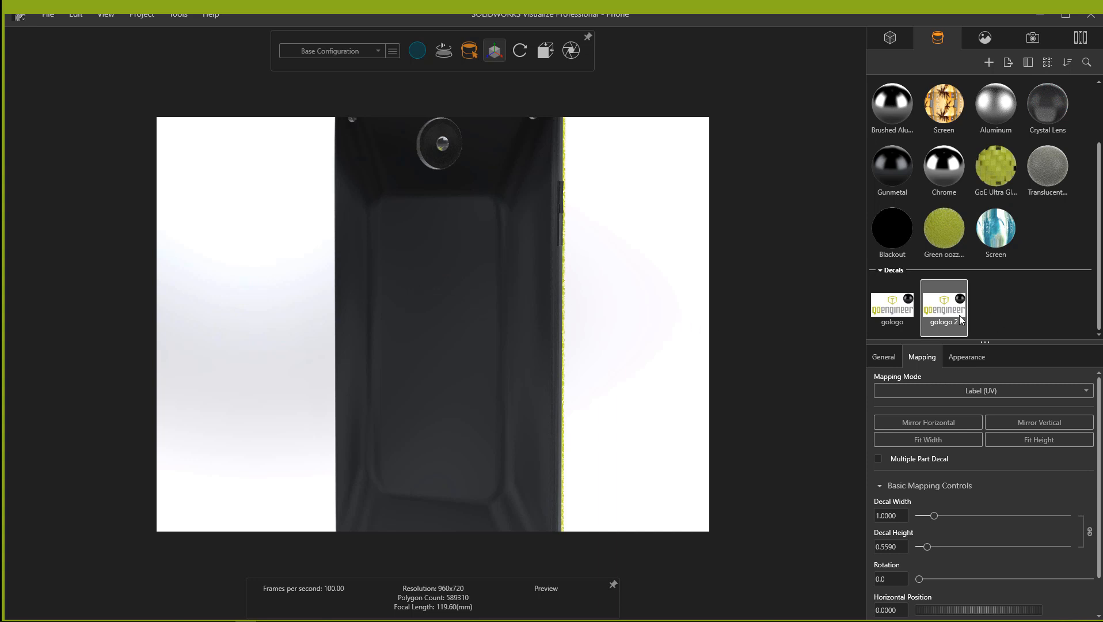
key("Delete")
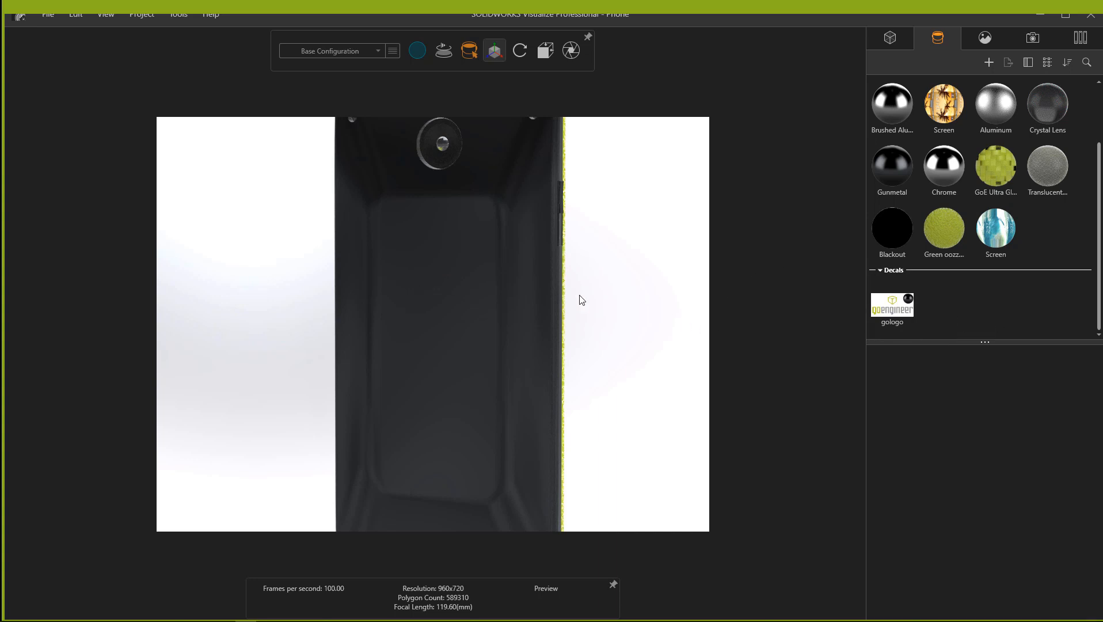
Create a new decal from the 1200px-Clo... ocean and cloud picture and apply it to the phone's front screen
scroll(596, 287, "down", 5)
left_click_drag(577, 302, 216, 272)
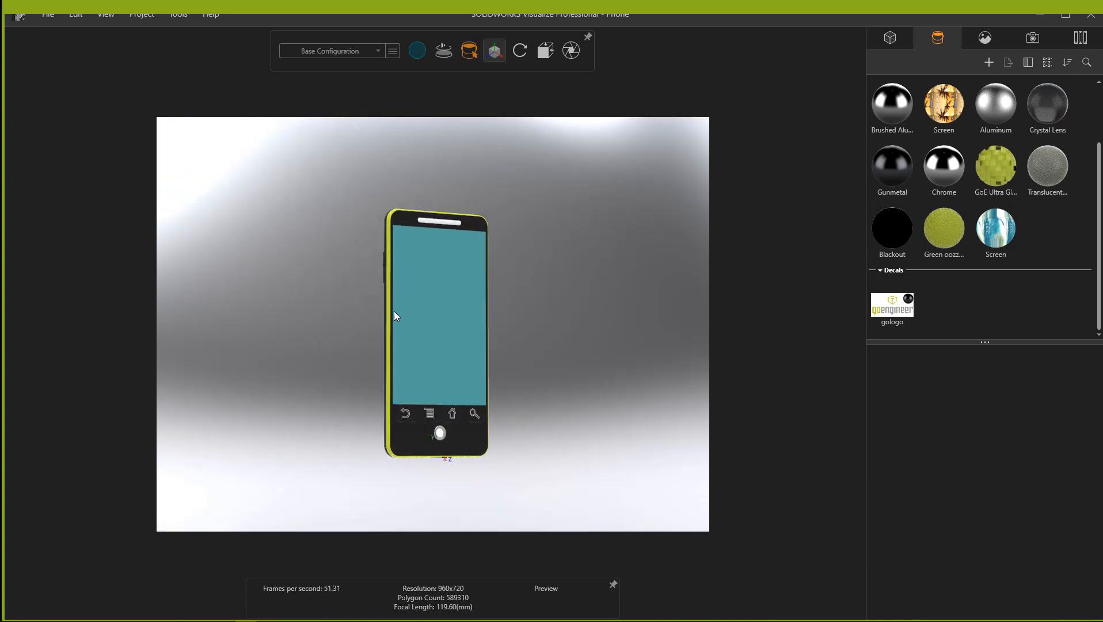
right_click(939, 306)
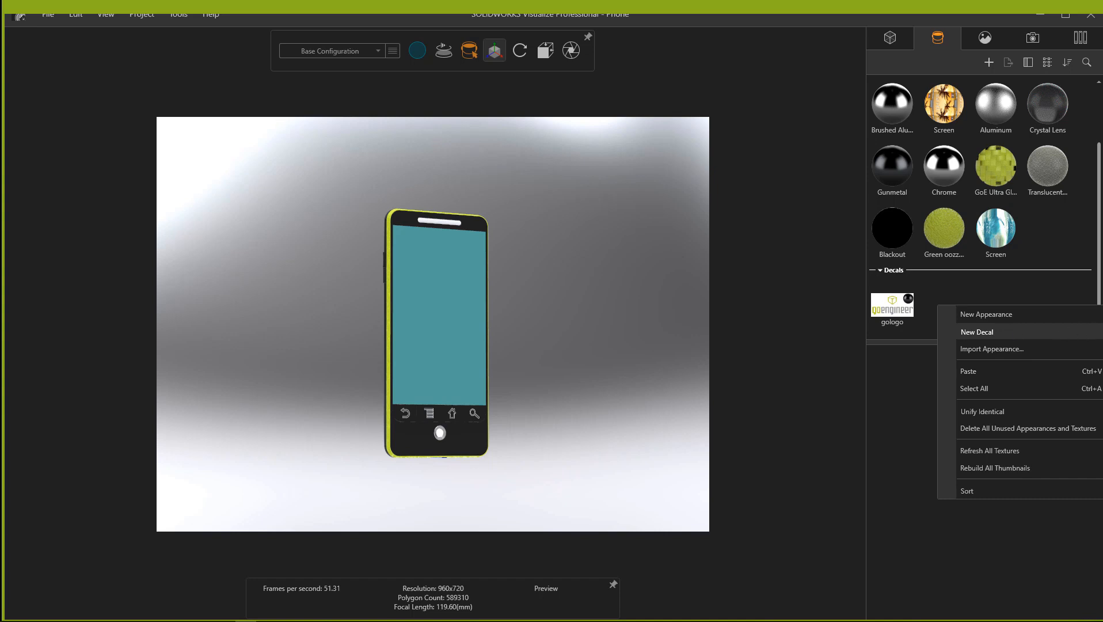
left_click(1092, 332)
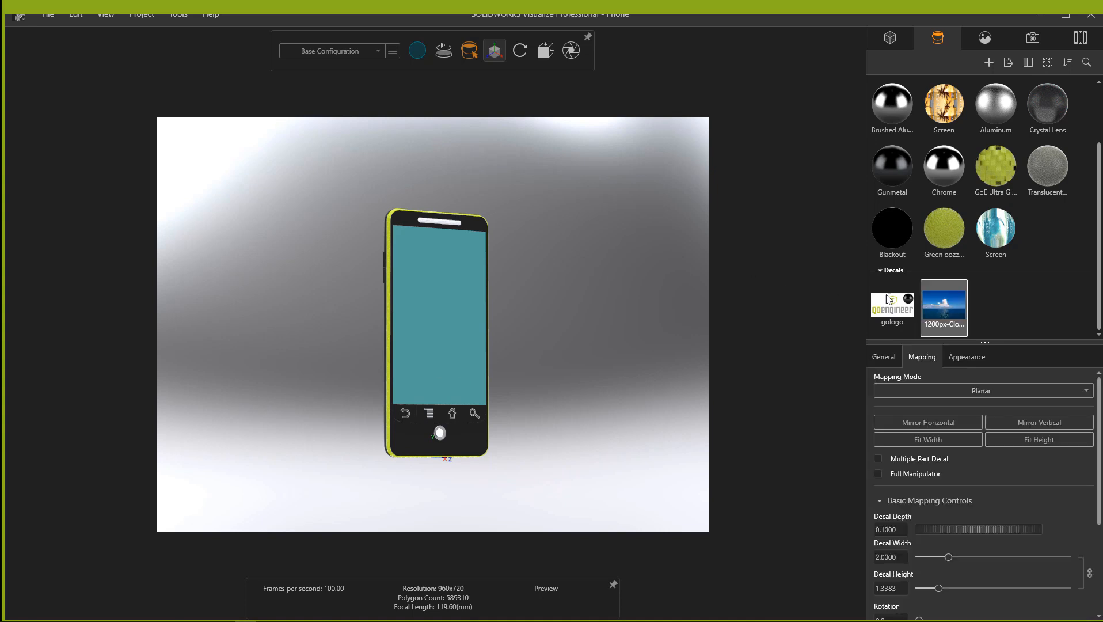
left_click_drag(970, 314, 425, 328)
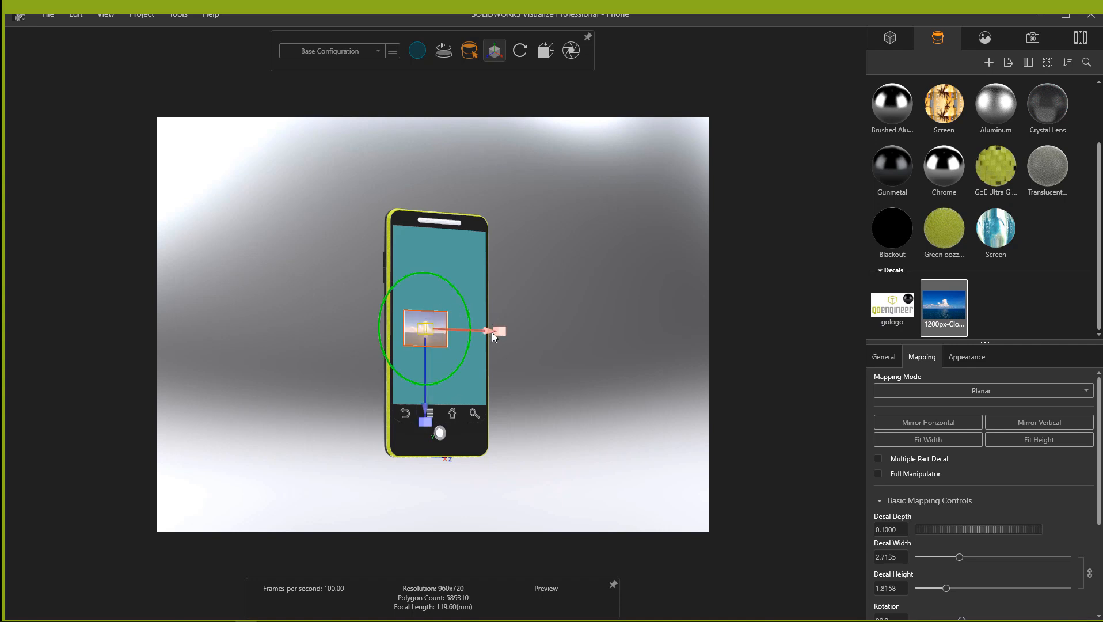
Enlarge the ocean decal to about 13.83 wide by 9.26 high and shift it to cover the phone's whole screen
left_click_drag(498, 333, 757, 363)
mouse_move(427, 326)
left_mouse_down()
mouse_move(433, 307)
mouse_move(435, 316)
left_mouse_up()
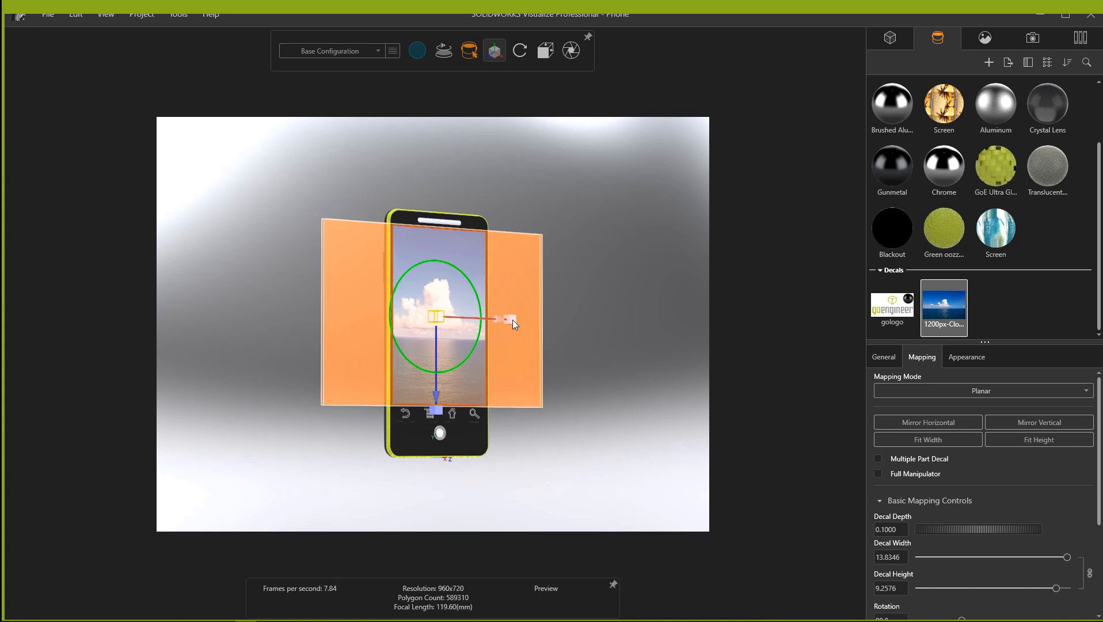
left_click(610, 313)
middle_click_drag(575, 314, 442, 336)
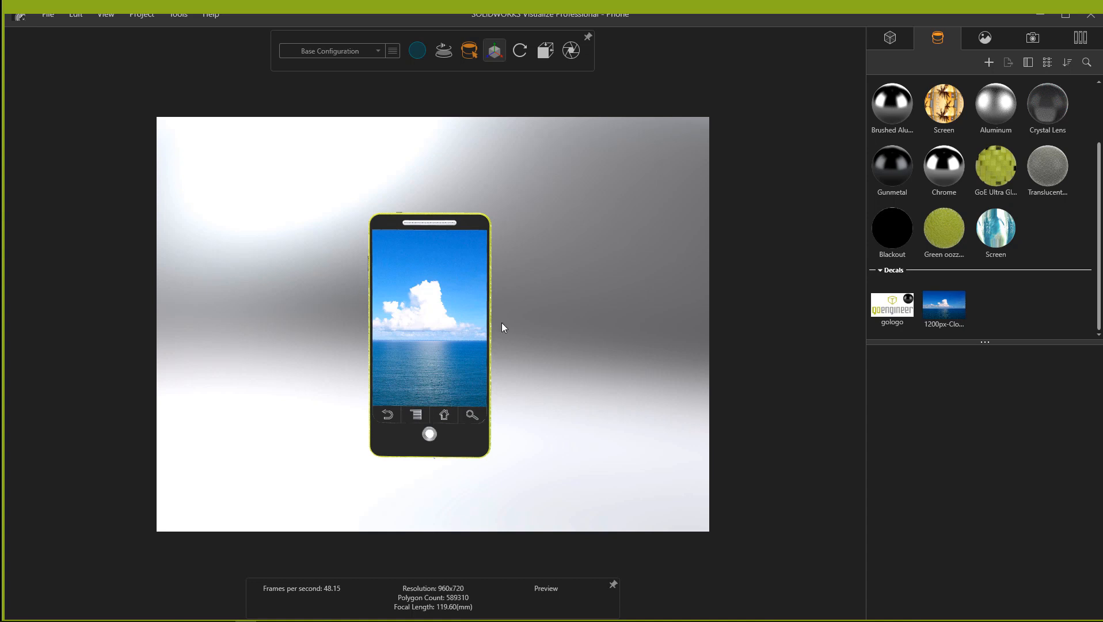
middle_click_drag(502, 325, 649, 305)
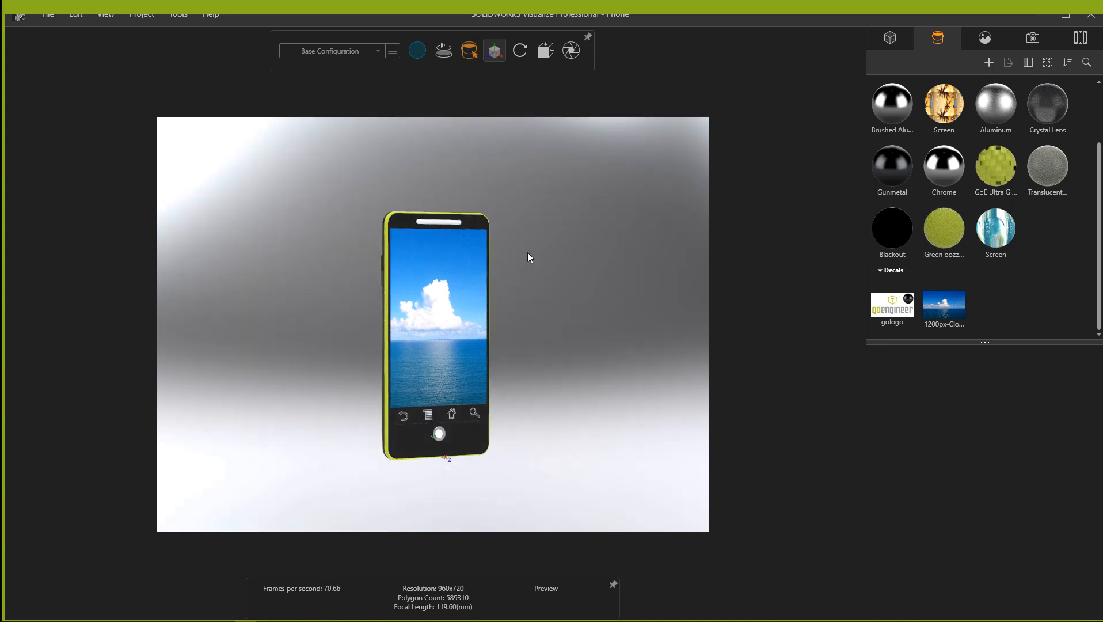
middle_click_drag(524, 243, 581, 283)
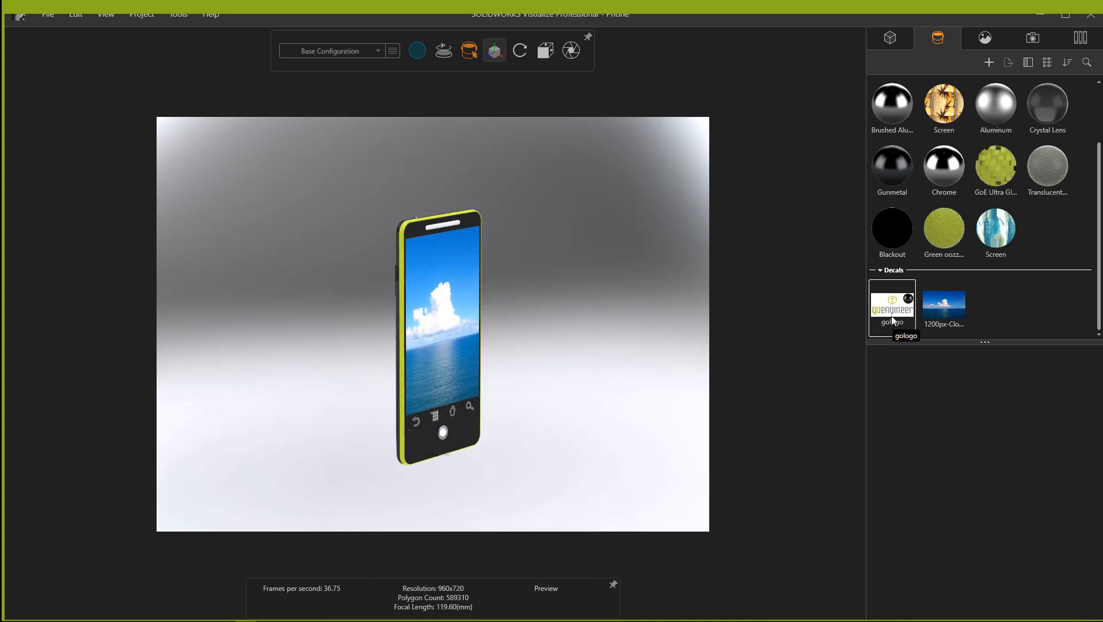
Add a new area light to the scene, aimed at the upper corner of the phone's front
left_click(989, 38)
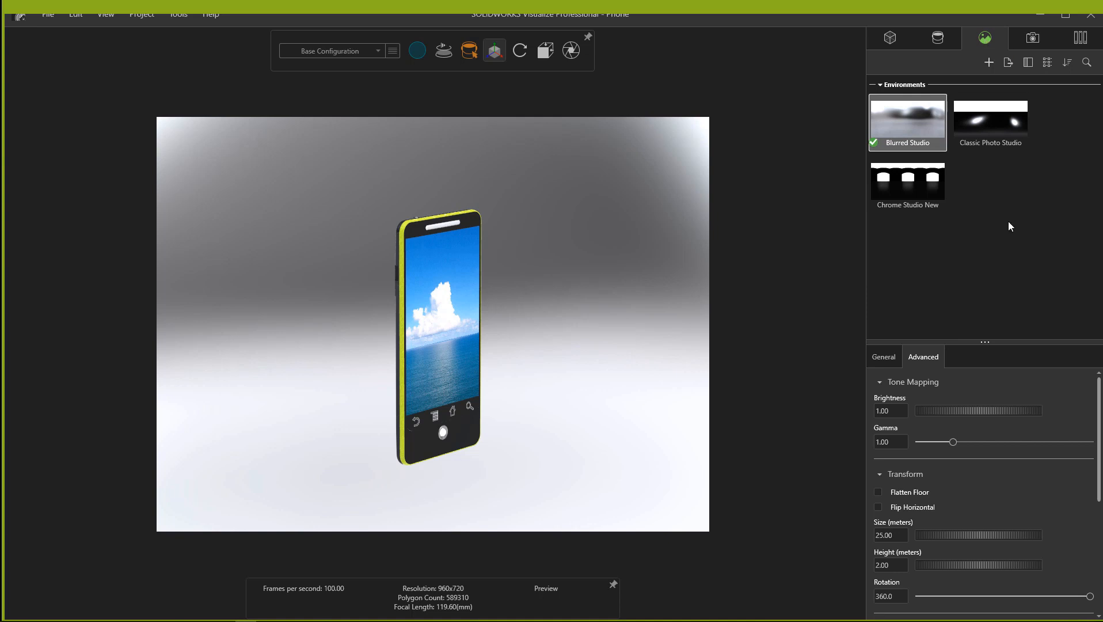
right_click(1011, 257)
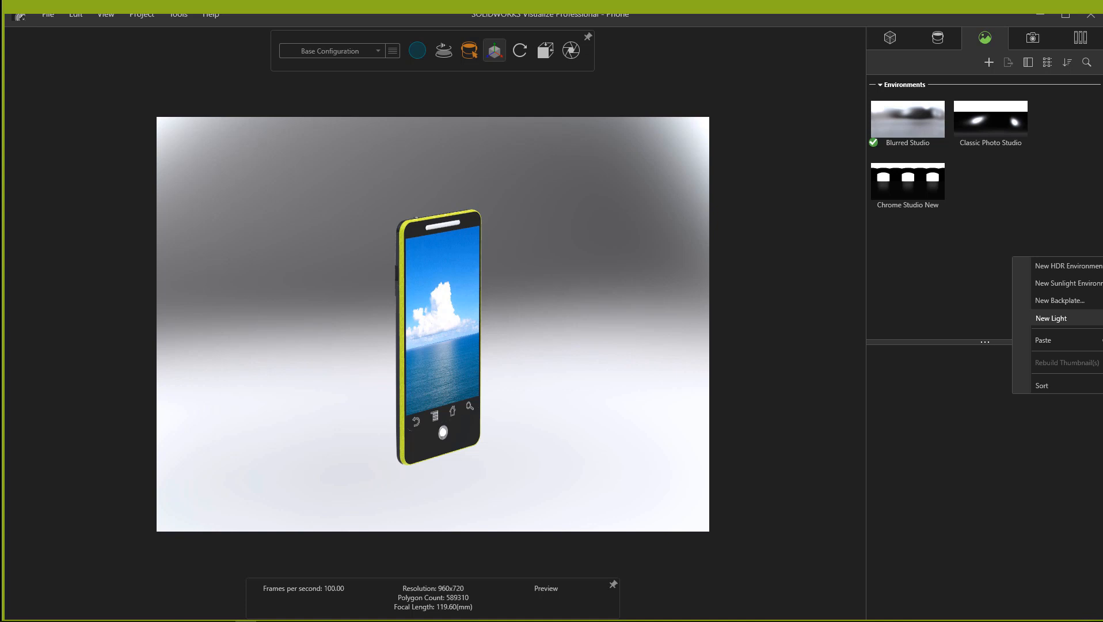
left_click(1051, 317)
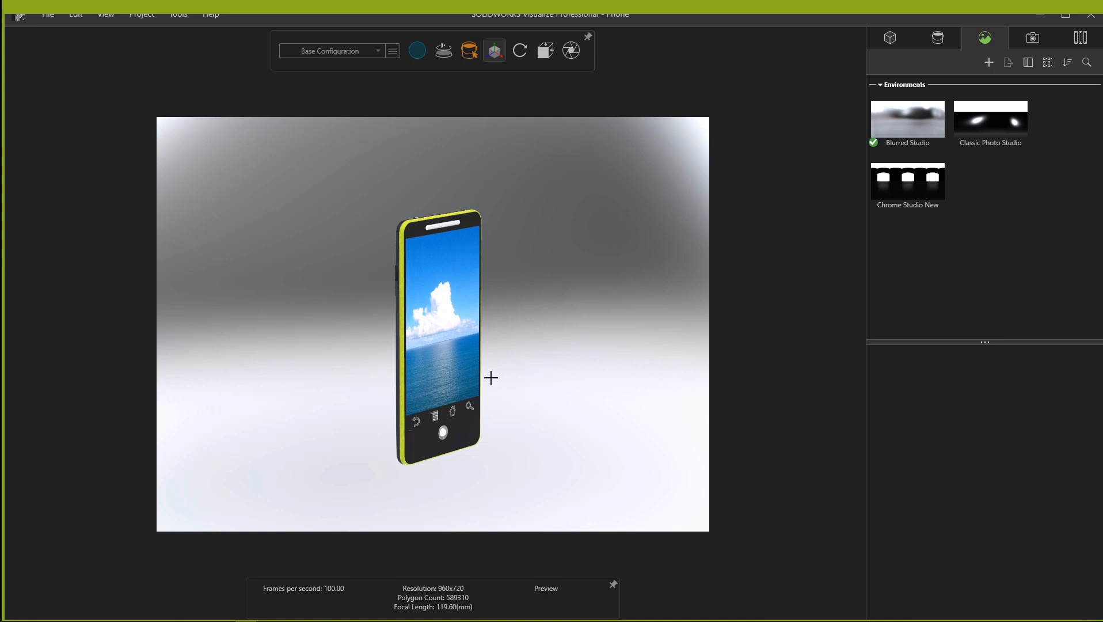
left_click(411, 233)
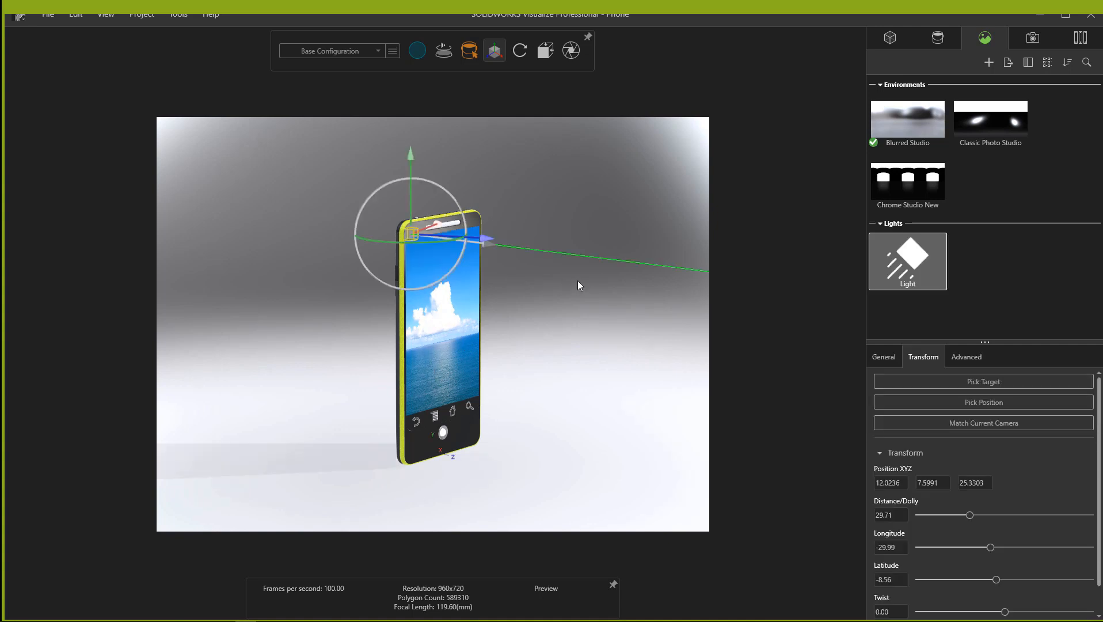
Raise the light to a latitude of about 17 and bring it to a distance of about 16.2 from the phone
scroll(569, 253, "down", 5)
scroll(568, 253, "up", 2)
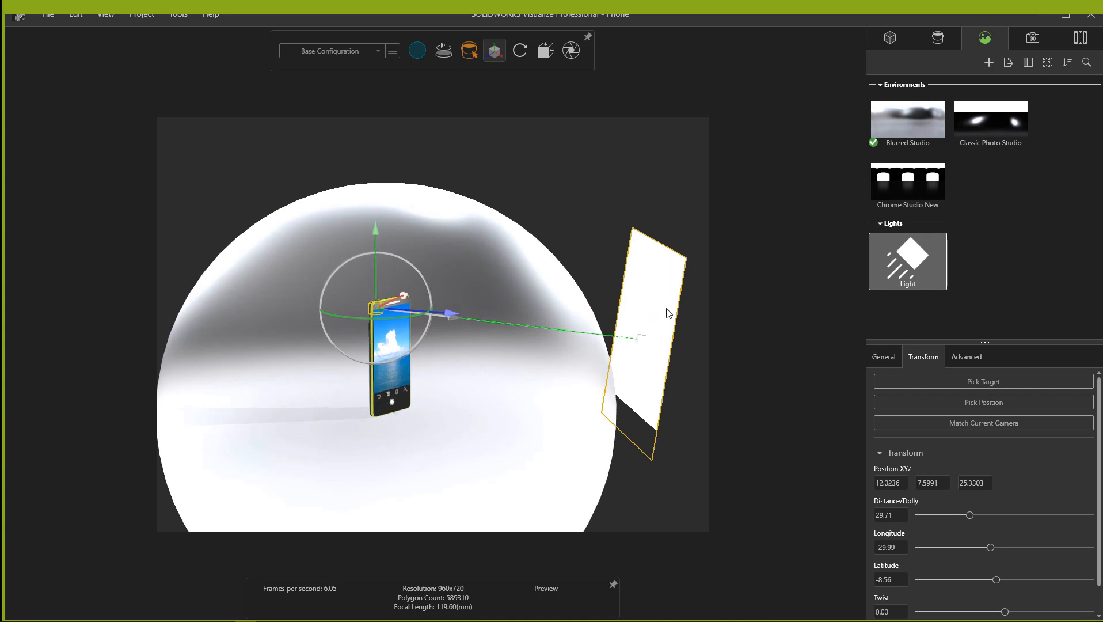
left_click_drag(427, 292, 411, 255)
left_click_drag(454, 285, 828, 360)
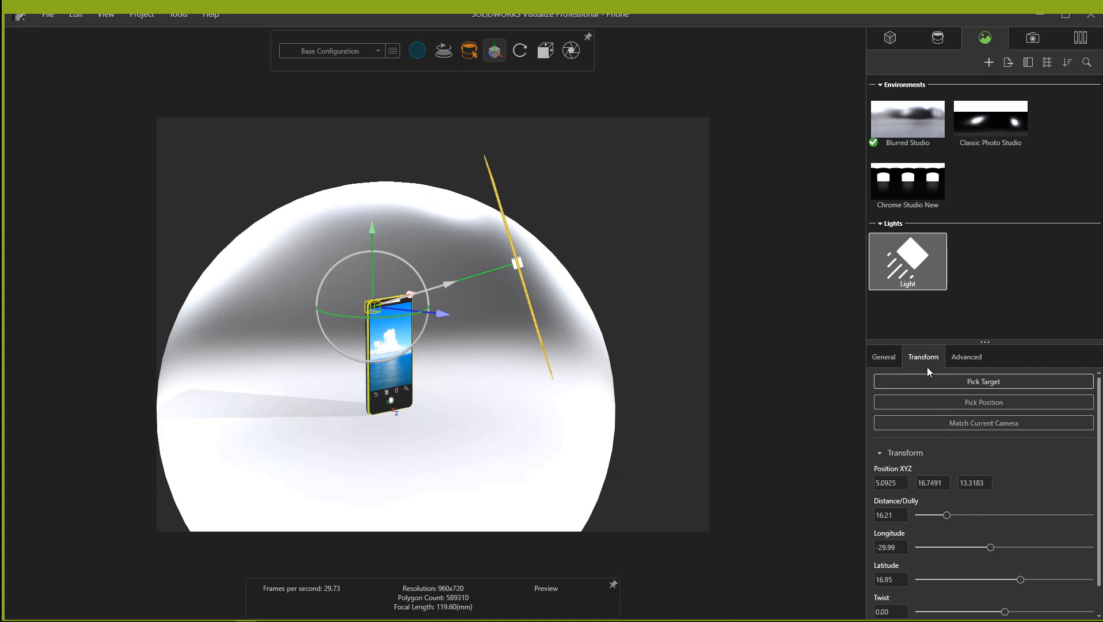
Change the light's shape from rectangle to Point and reduce its sphere radius to about 0.12
left_click(895, 355)
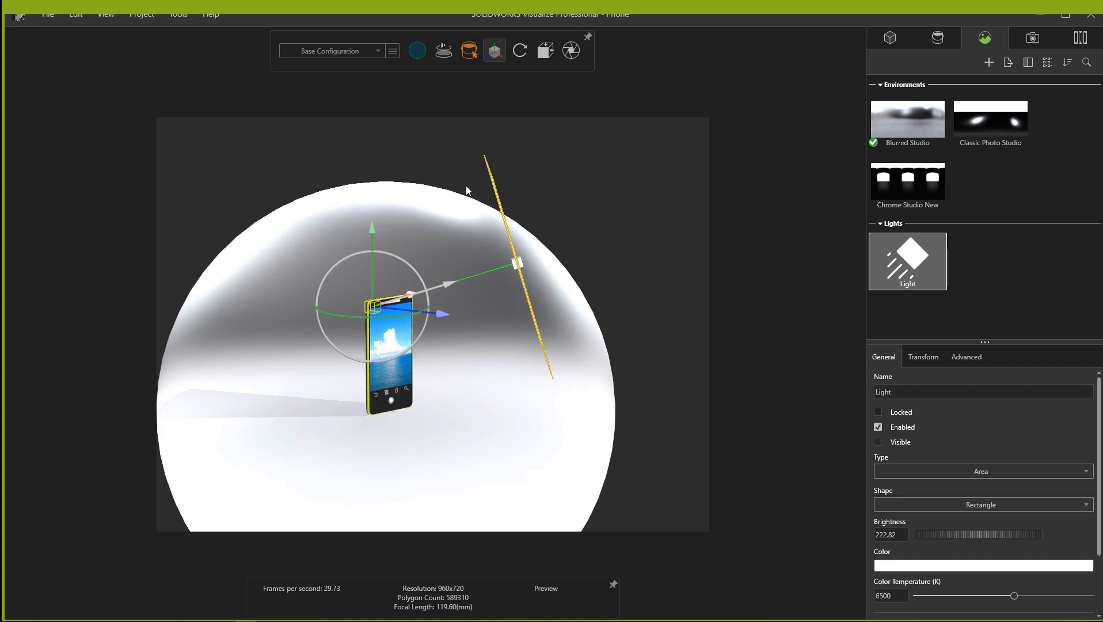
left_click_drag(552, 238, 613, 230)
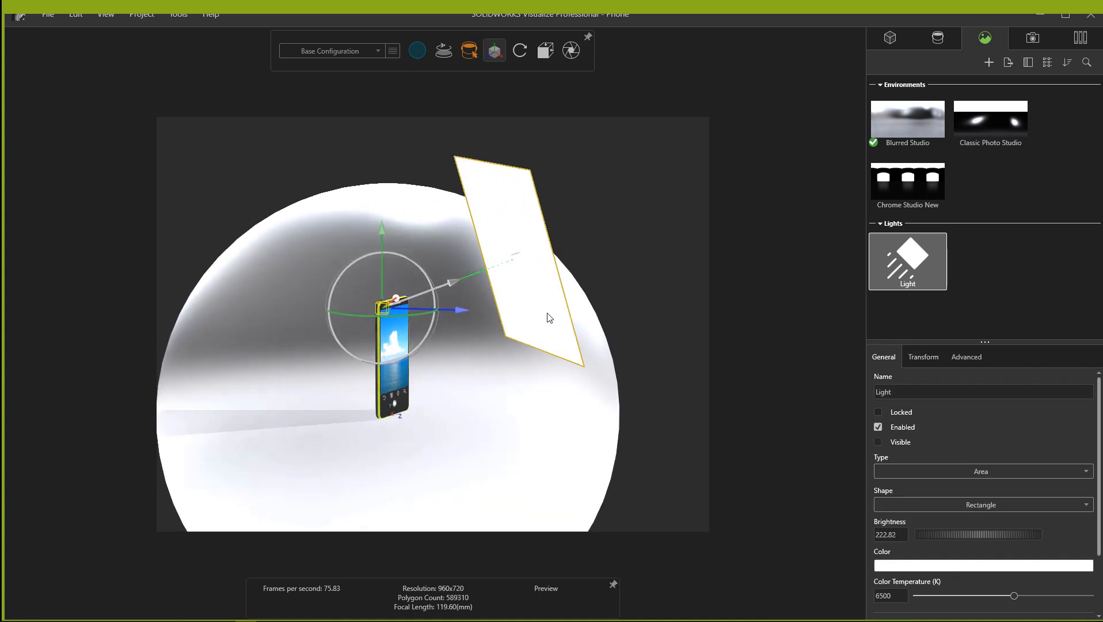
scroll(1054, 473, "down", 2)
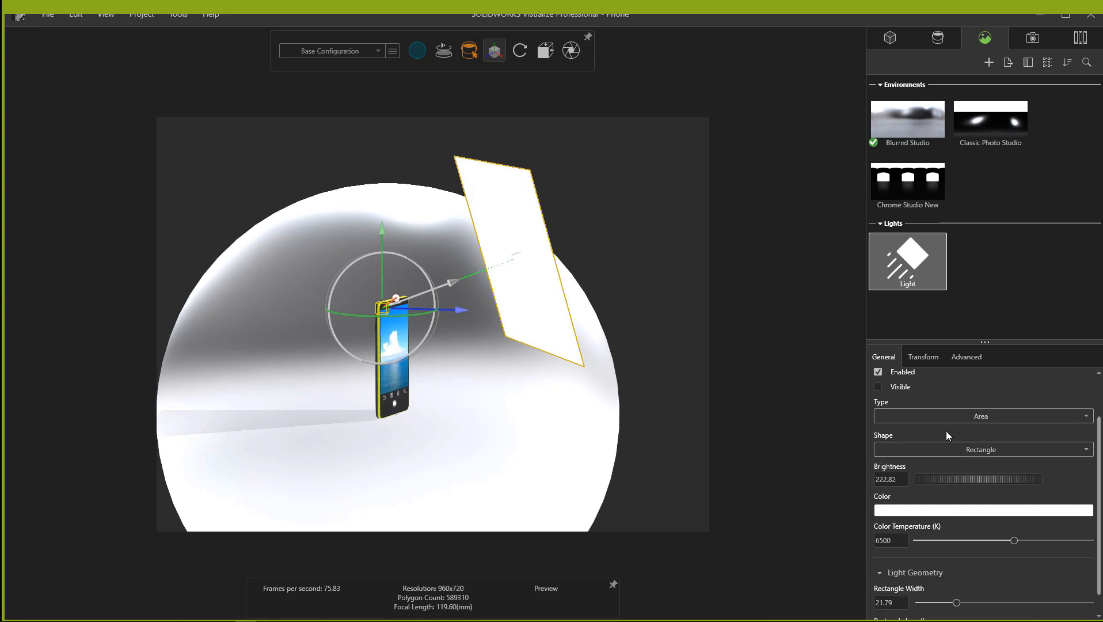
left_click(954, 450)
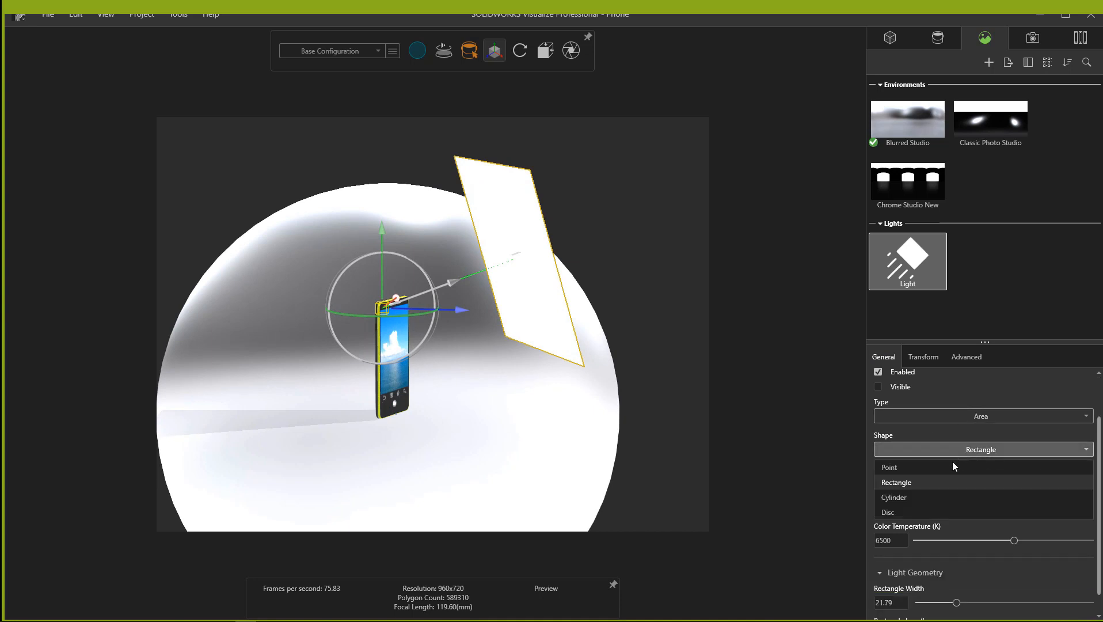
left_click(913, 468)
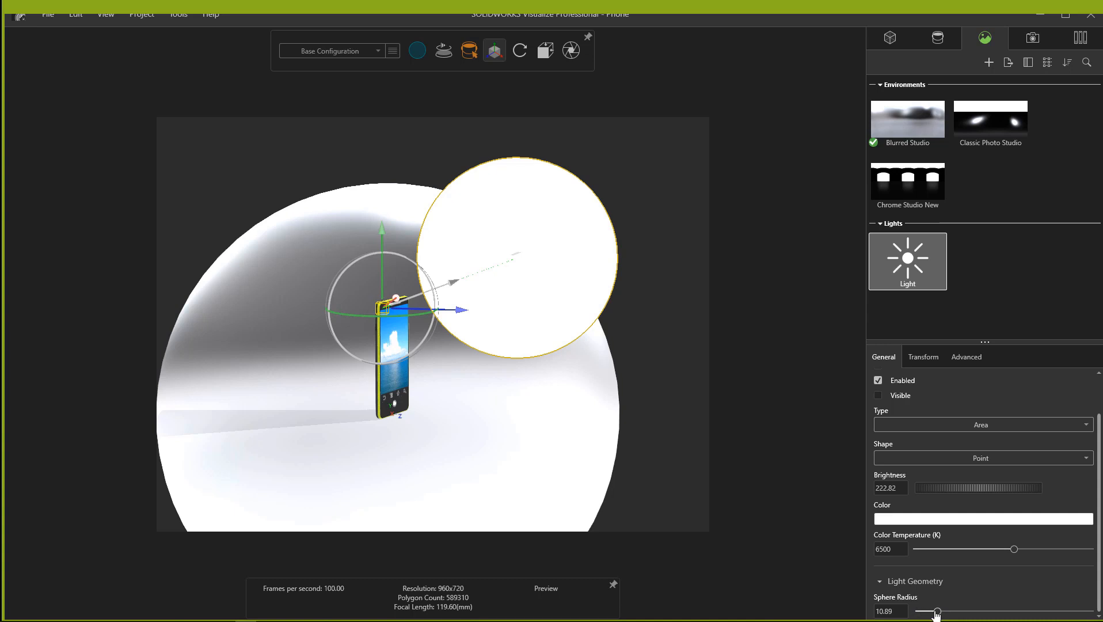
left_click_drag(937, 611, 919, 611)
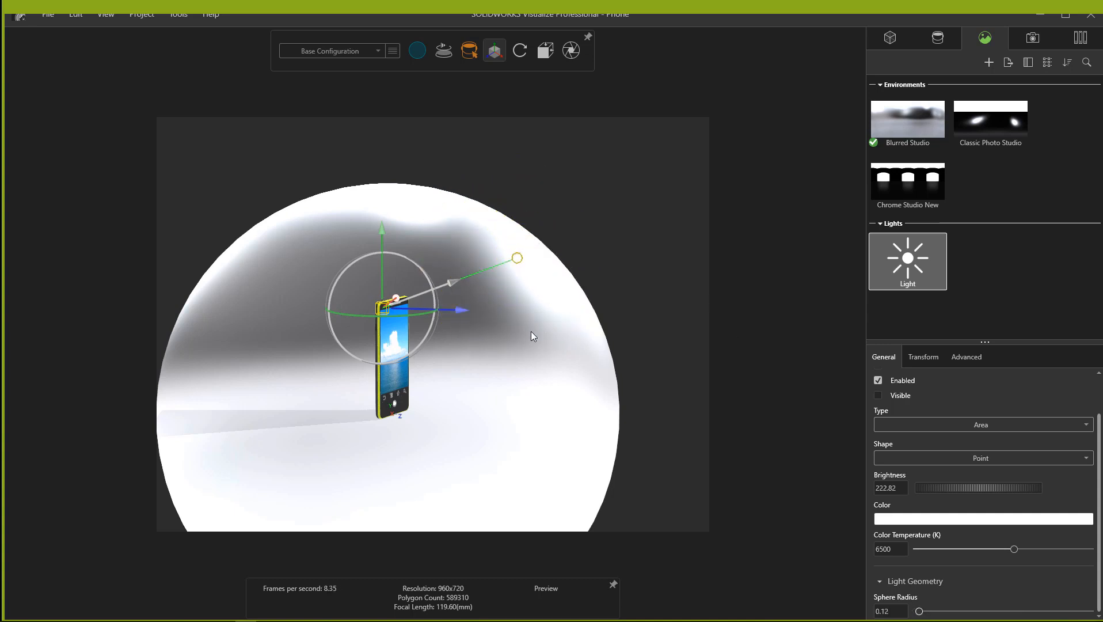
left_click(510, 316)
Examine the point light's effect and shadow on the phone and review the available light shapes
scroll(398, 317, "up", 5)
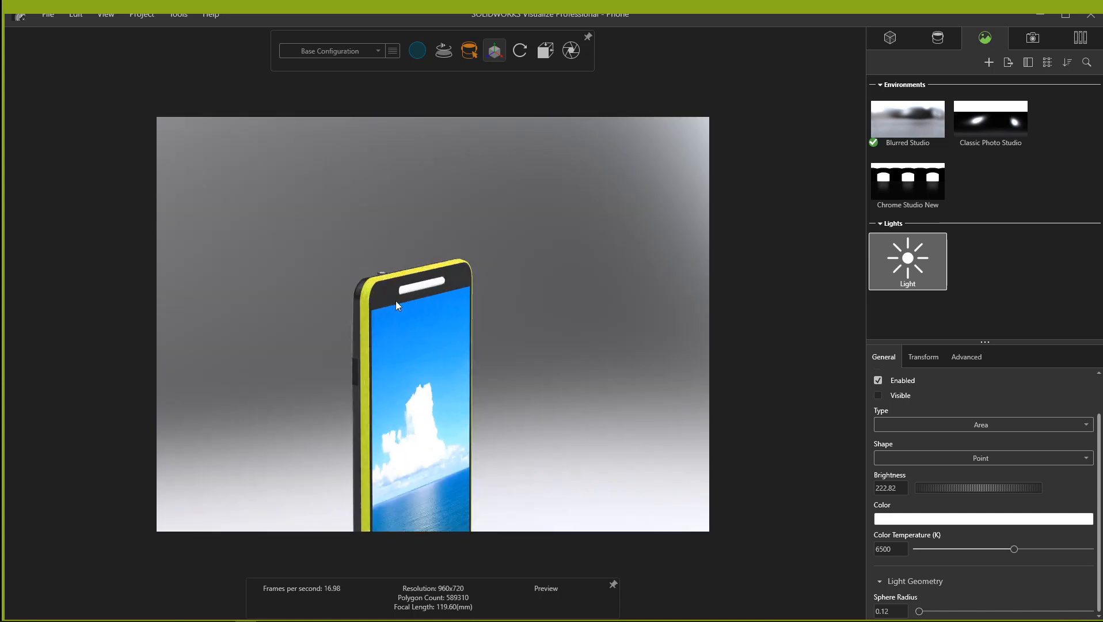
scroll(375, 285, "down", 5)
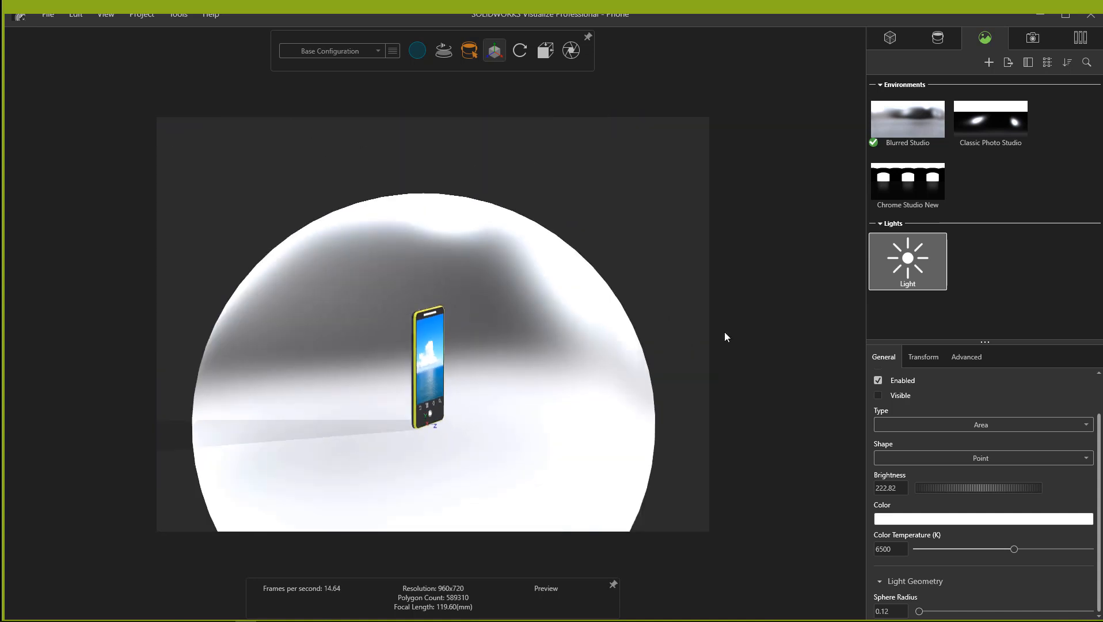
left_click(972, 460)
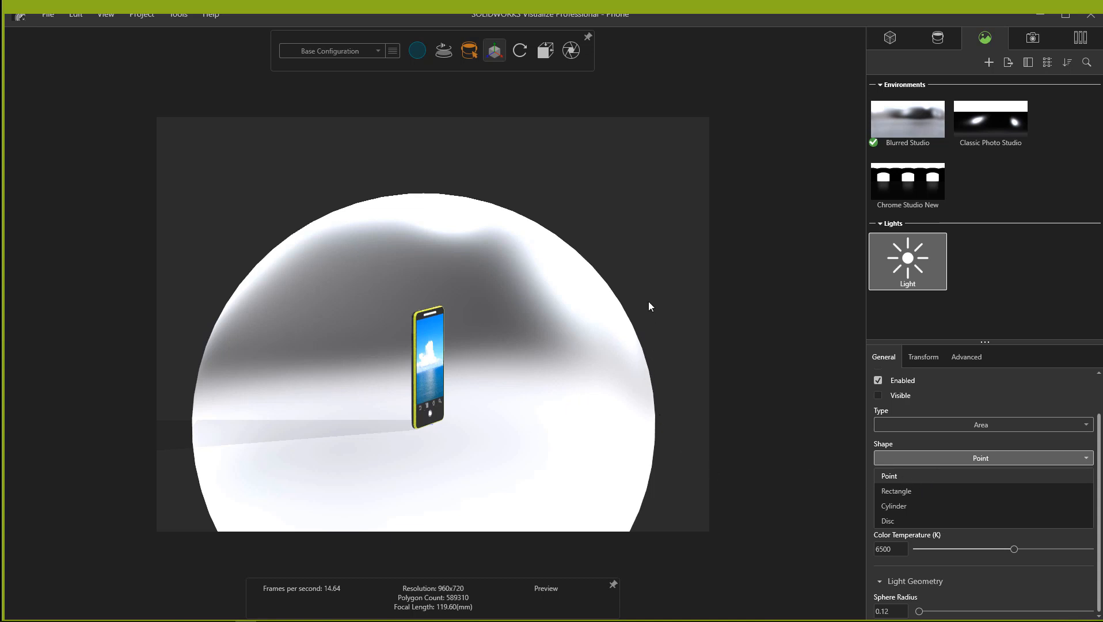
left_click(616, 254)
scroll(496, 375, "up", 5)
scroll(182, 309, "up", 3)
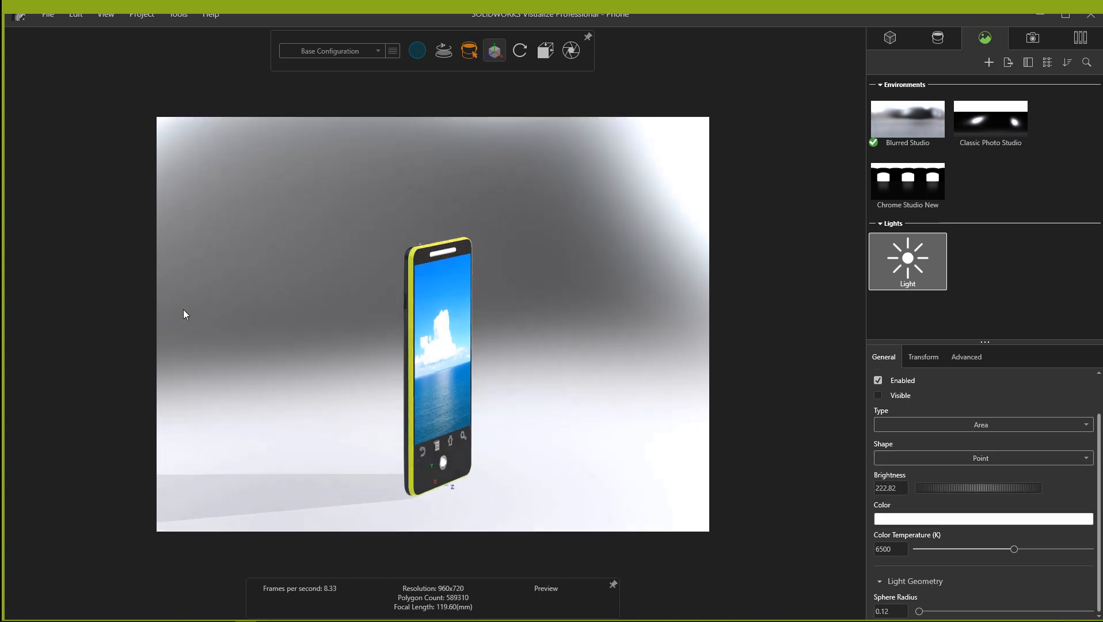
Switch the viewport to Accurate rendering and frame the phone closely in an angled front view
mouse_move(415, 58)
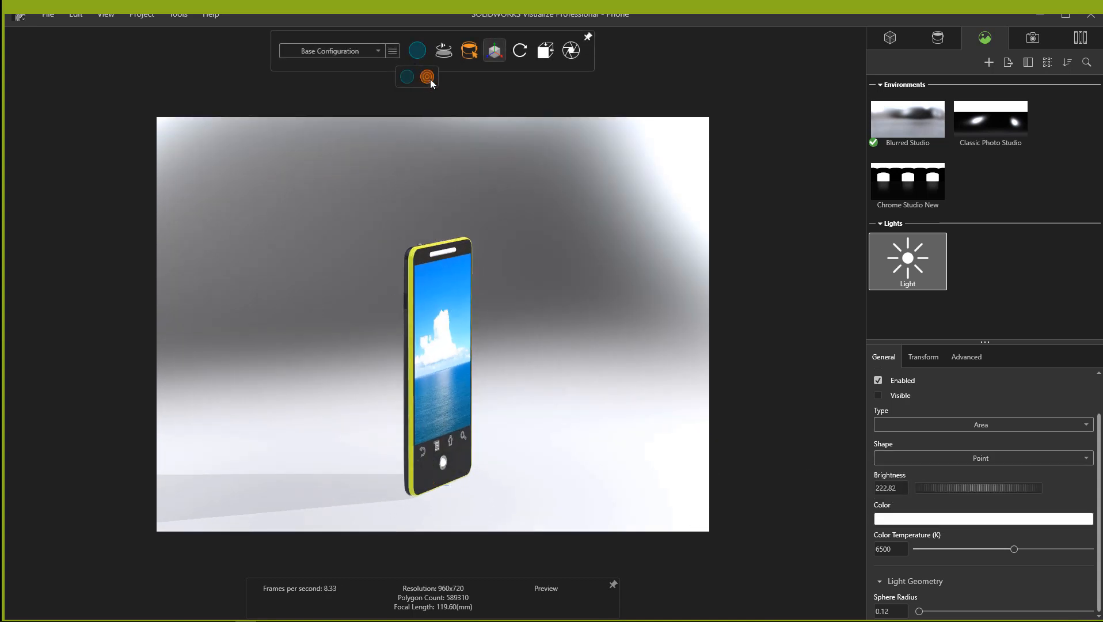
left_click(430, 79)
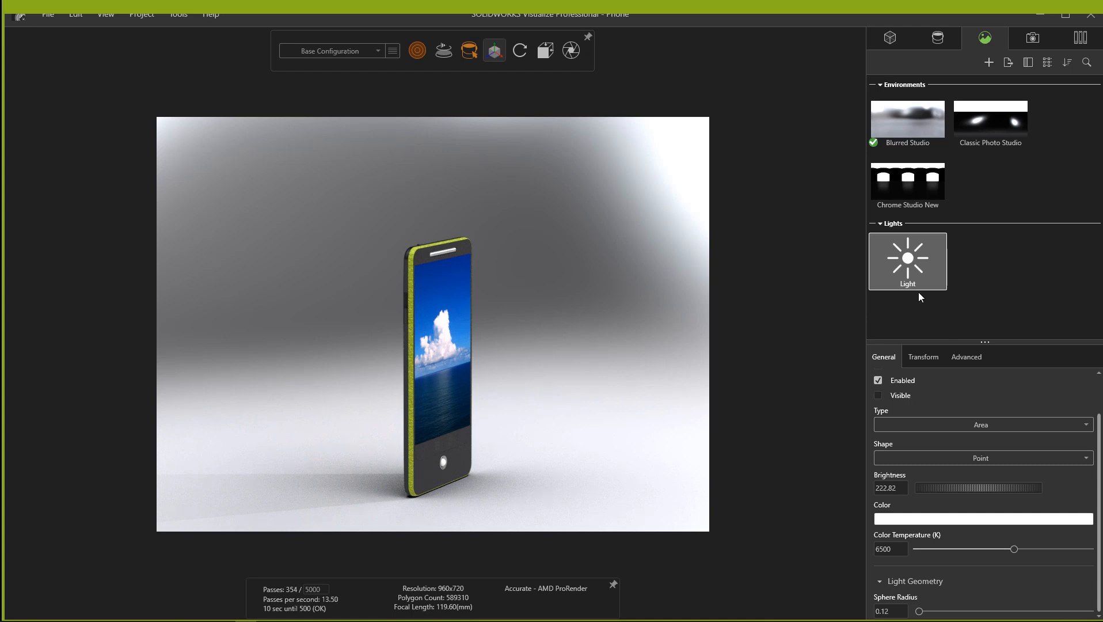
middle_click_drag(527, 275, 464, 244)
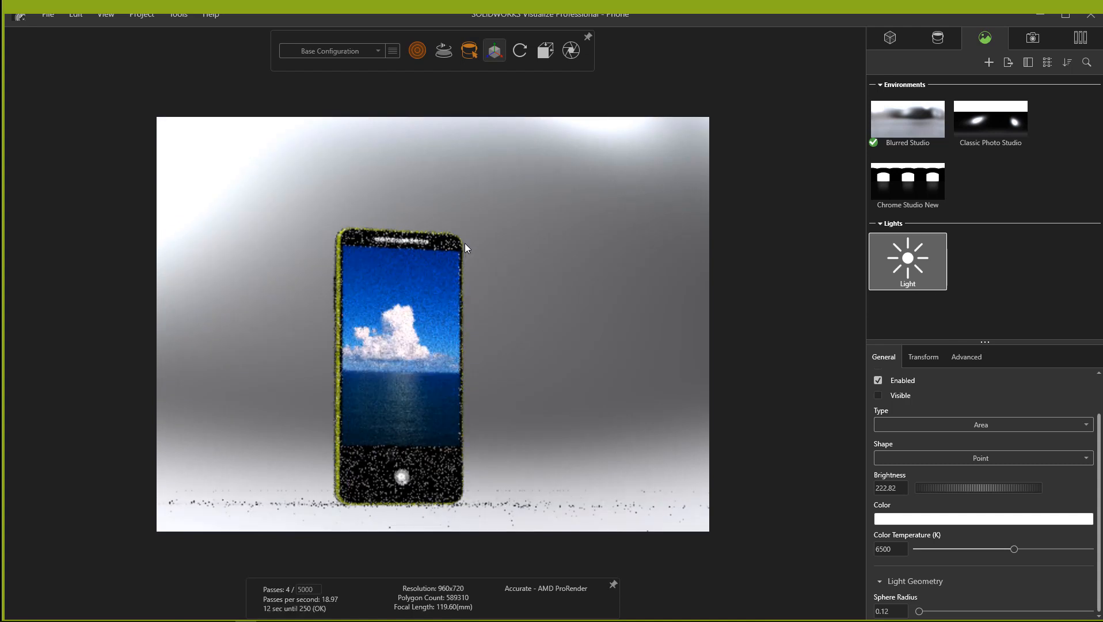
middle_click_drag(480, 314, 429, 416)
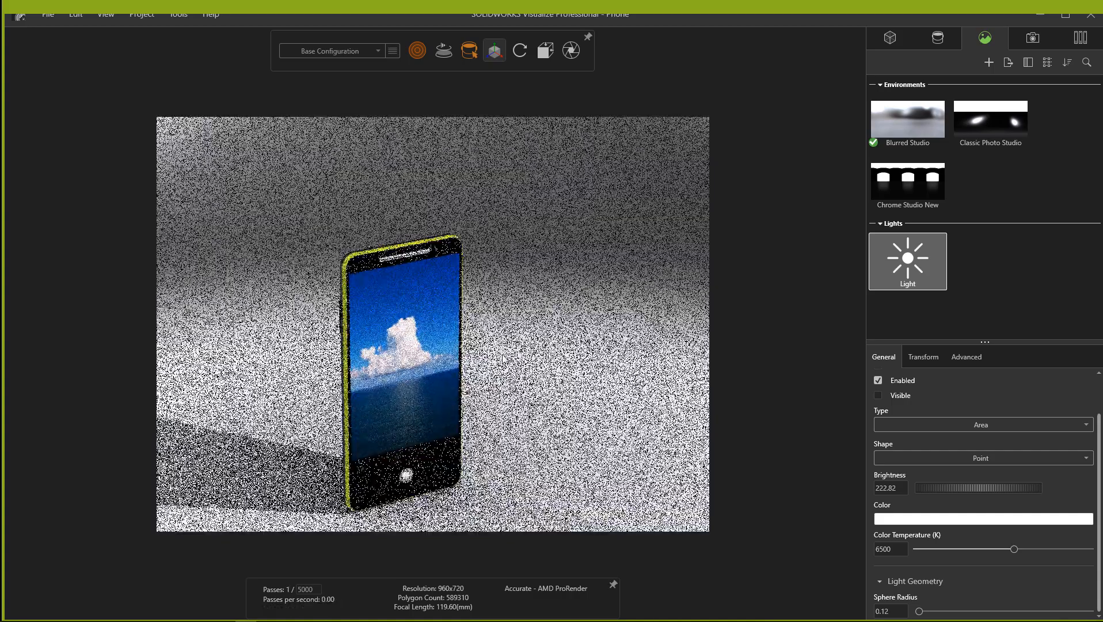
scroll(281, 401, "up", 3)
scroll(413, 420, "down", 2)
scroll(413, 420, "up", 3)
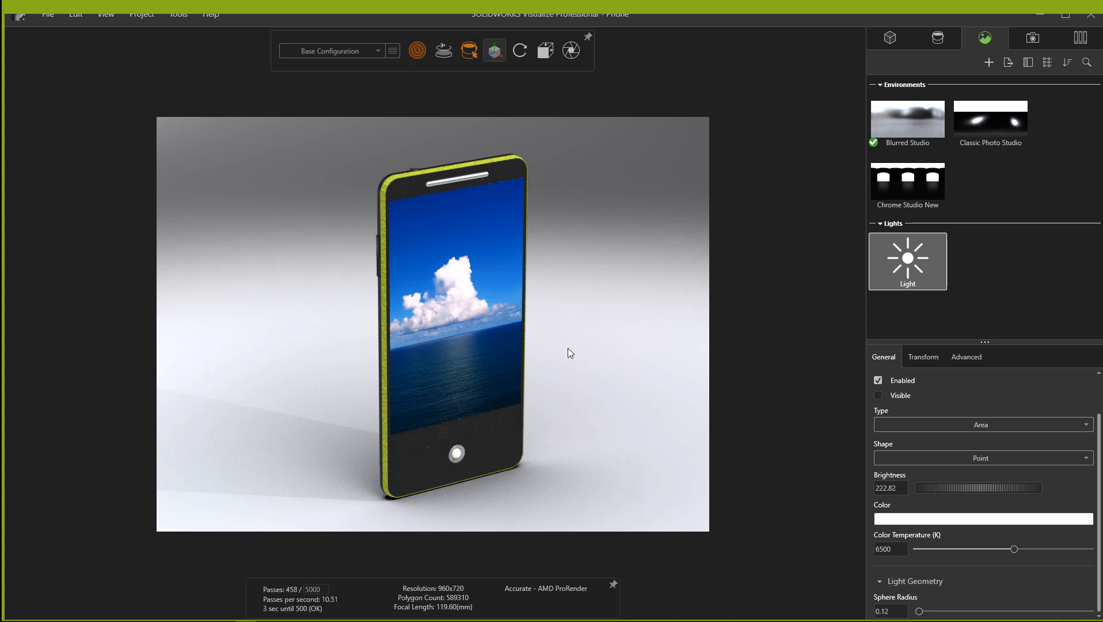
Duplicate the Final Camera in the project's camera list
left_click(1033, 36)
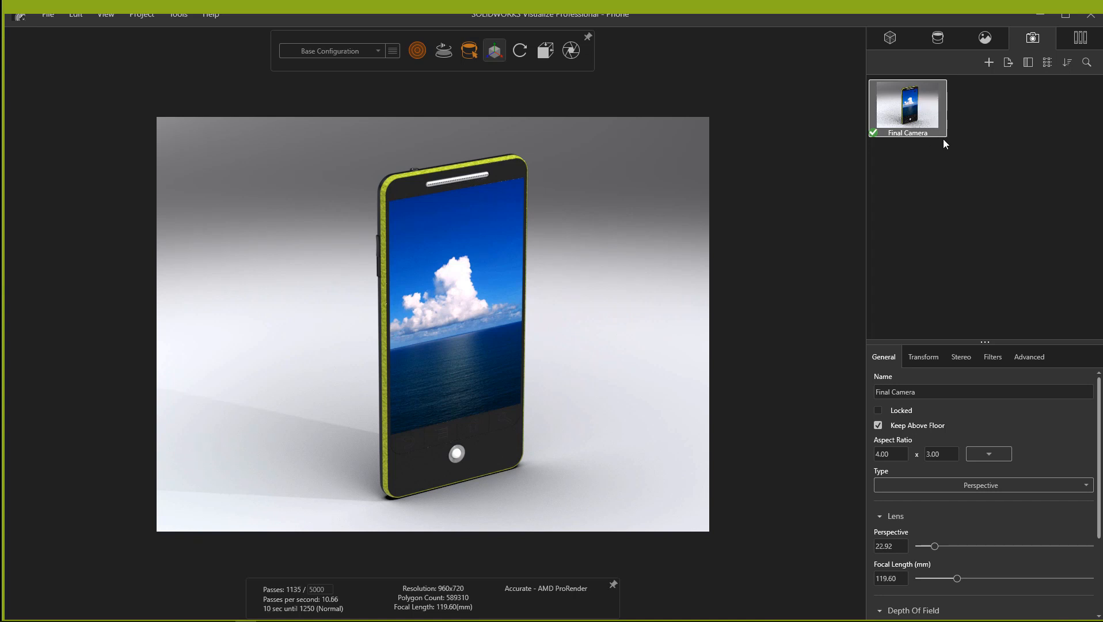
key("ctrl+v")
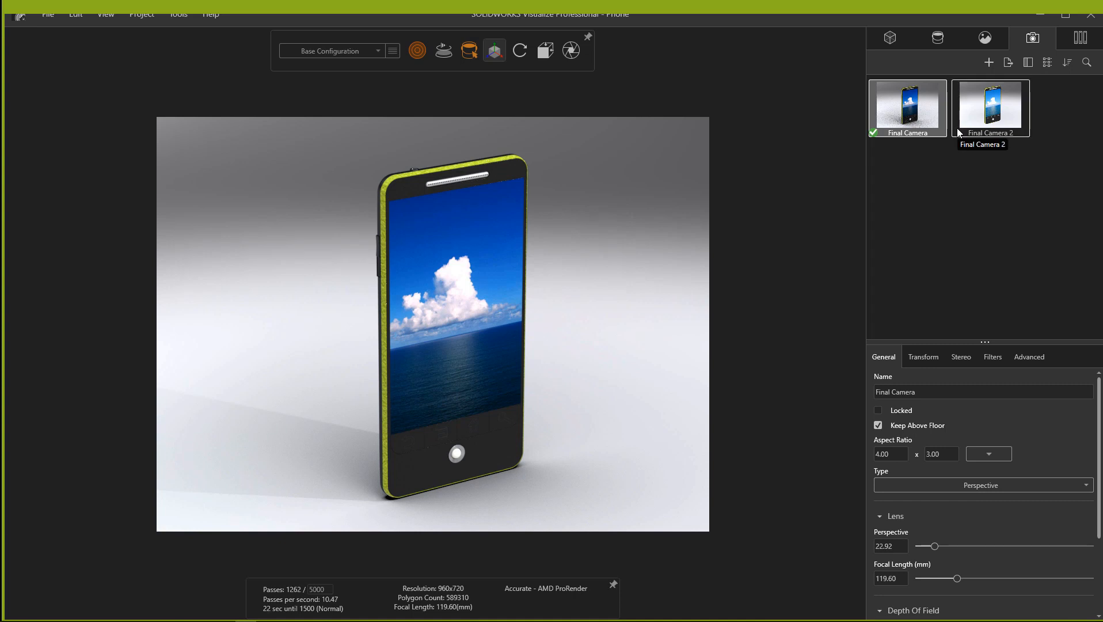
left_click(982, 223)
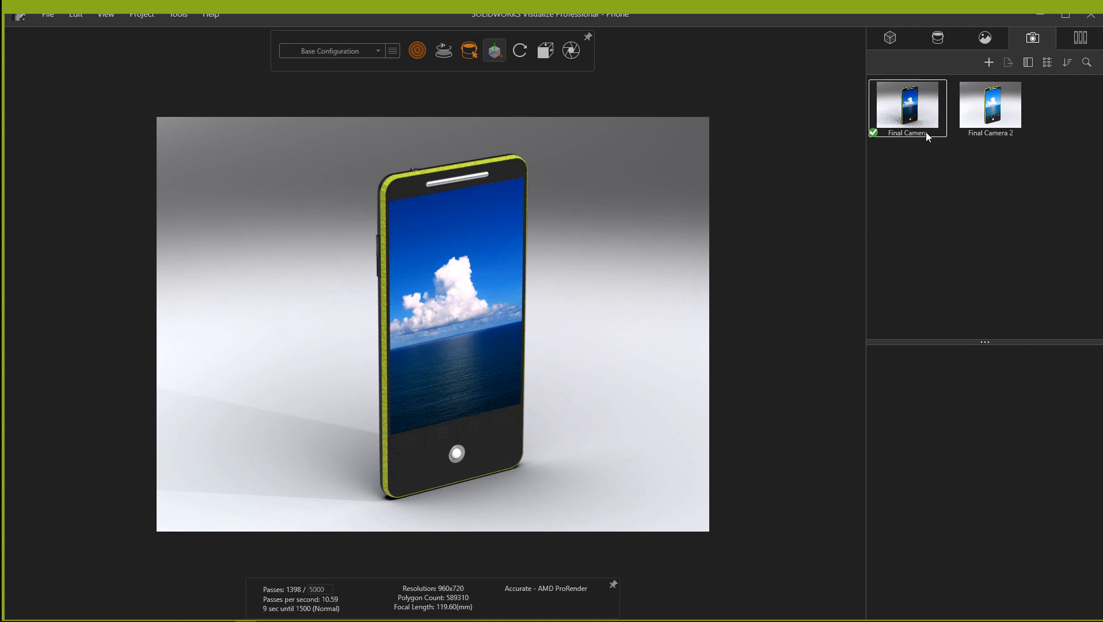
Examine the placement options for adding a new light among the project's environments and lights
left_click(985, 39)
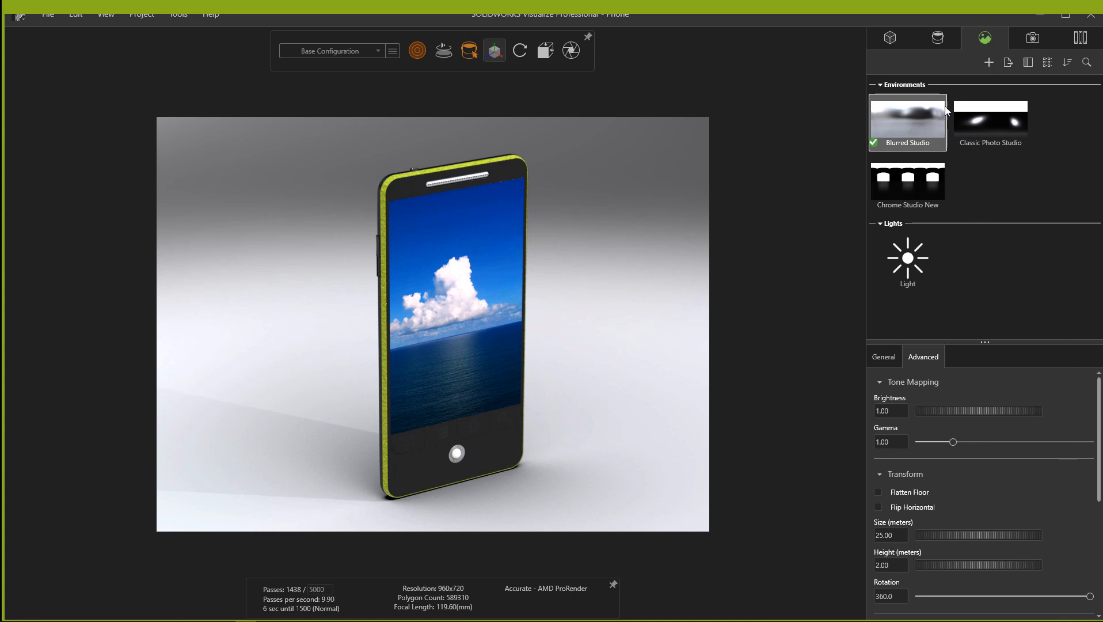
left_click(966, 241)
right_click(967, 240)
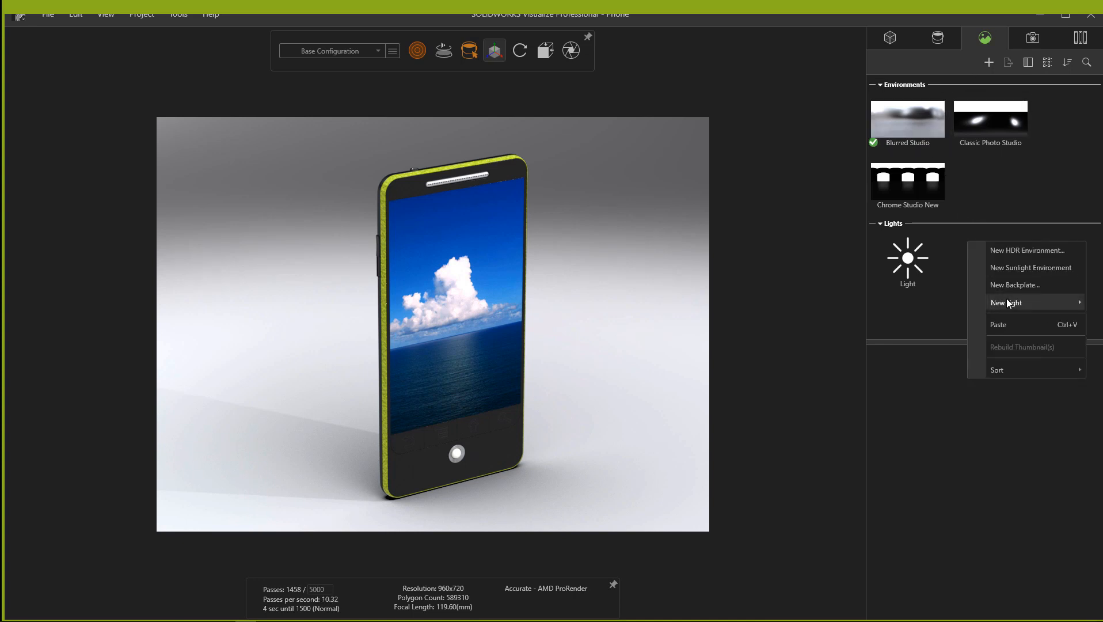
mouse_move(1006, 300)
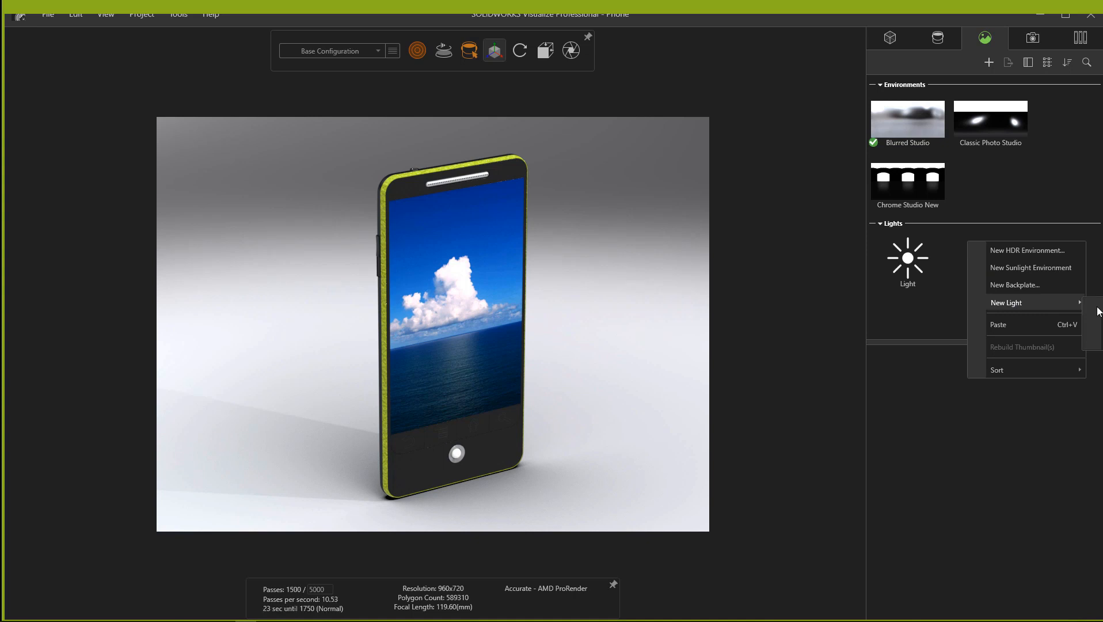
right_click(908, 320)
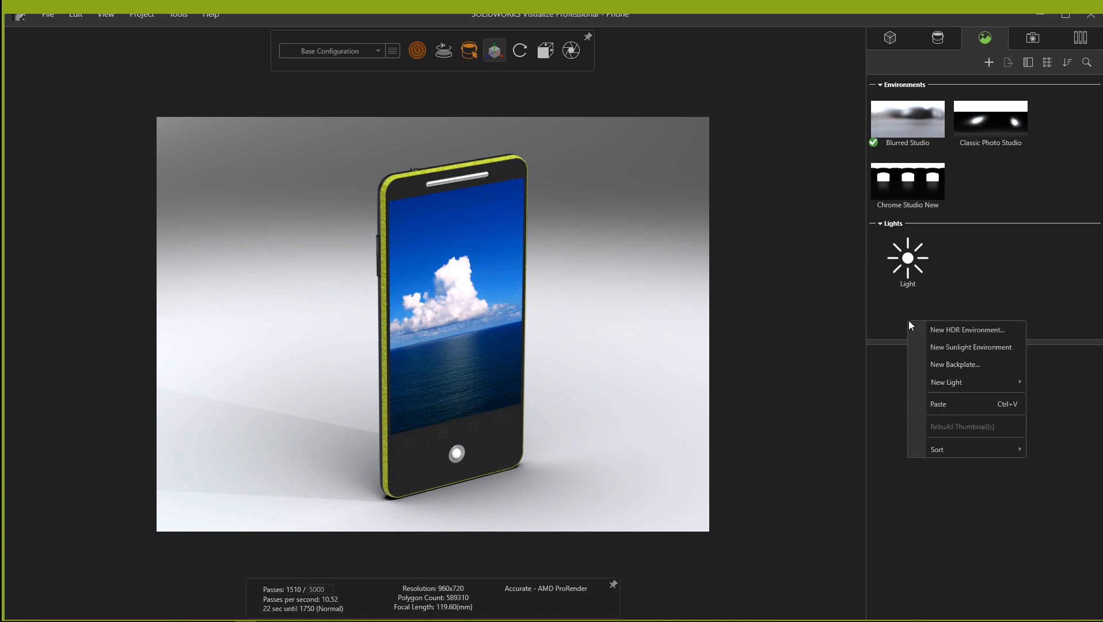
left_click(965, 367)
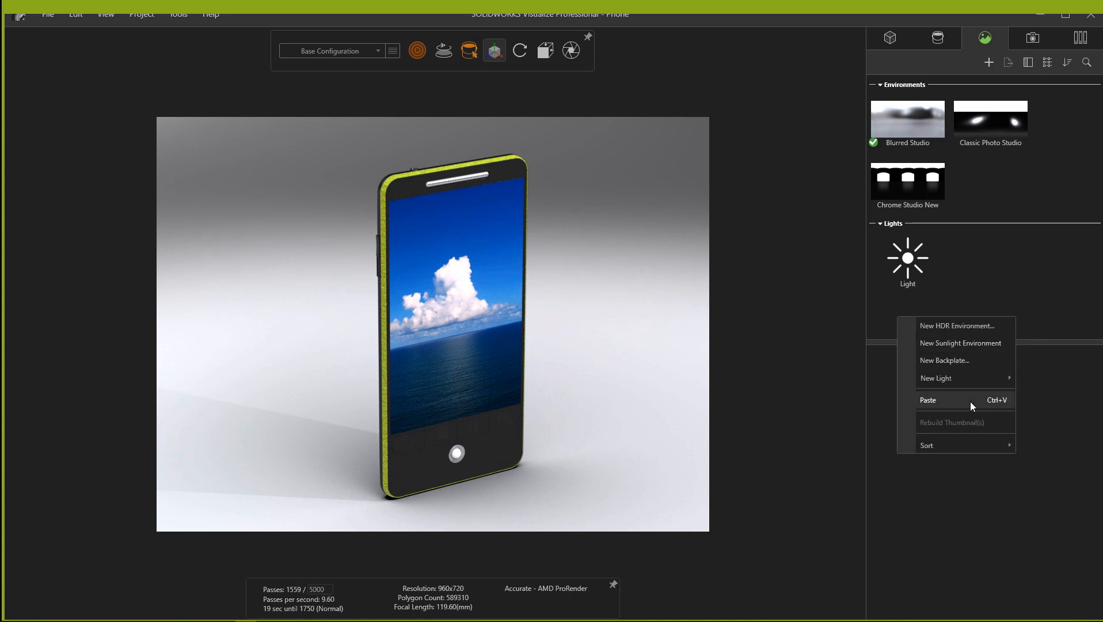
mouse_move(957, 378)
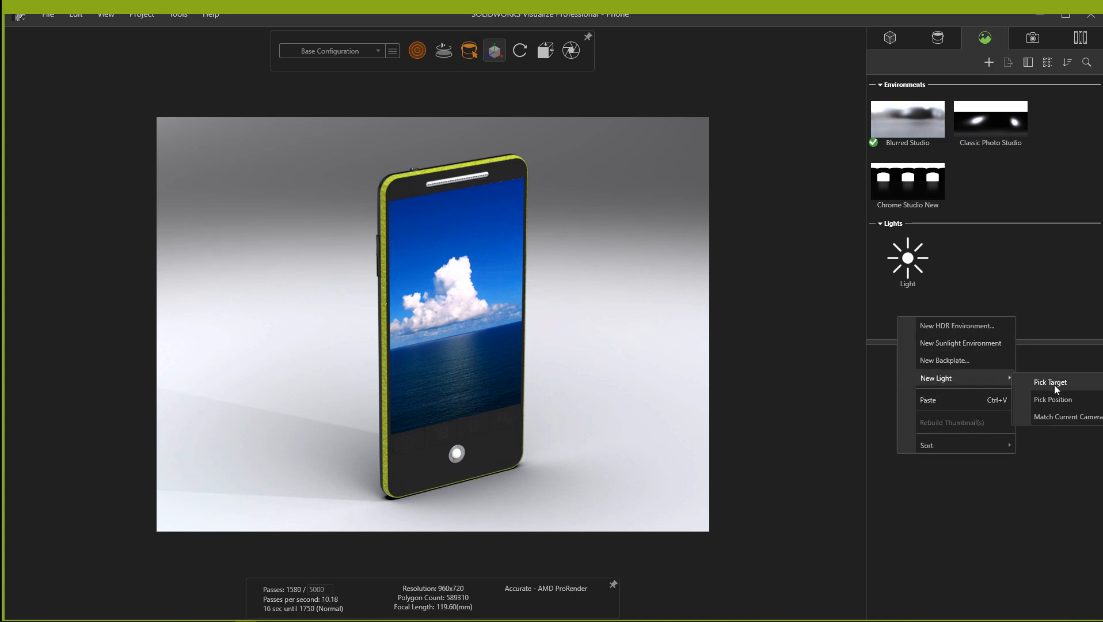
Activate the Final Camera 2 camera and rename it P
left_click(1027, 41)
left_click(1028, 40)
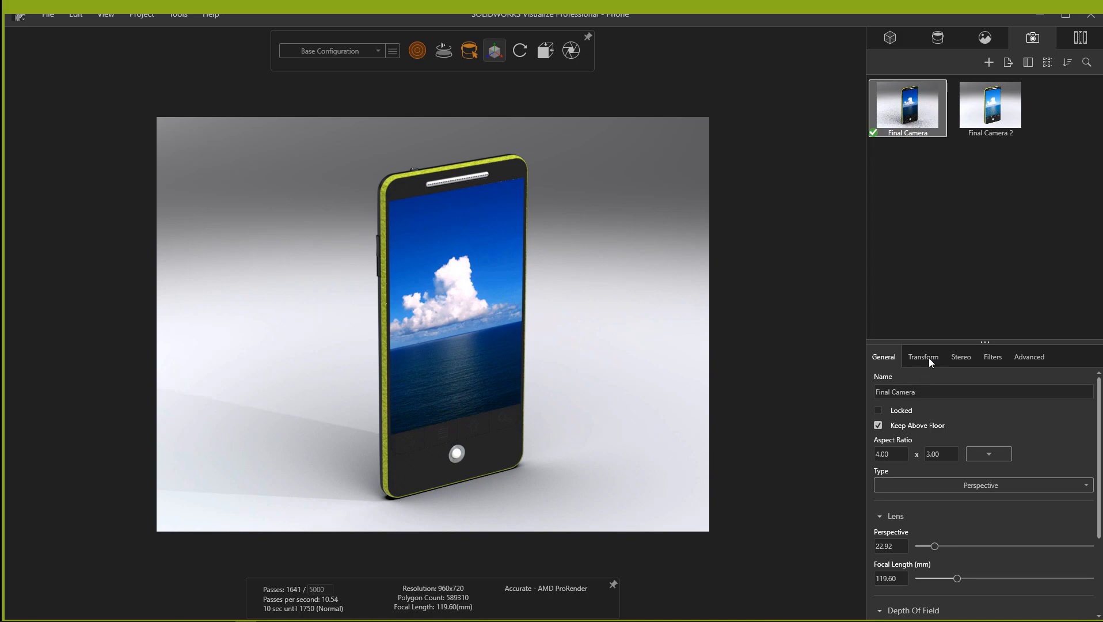
double_click(1005, 128)
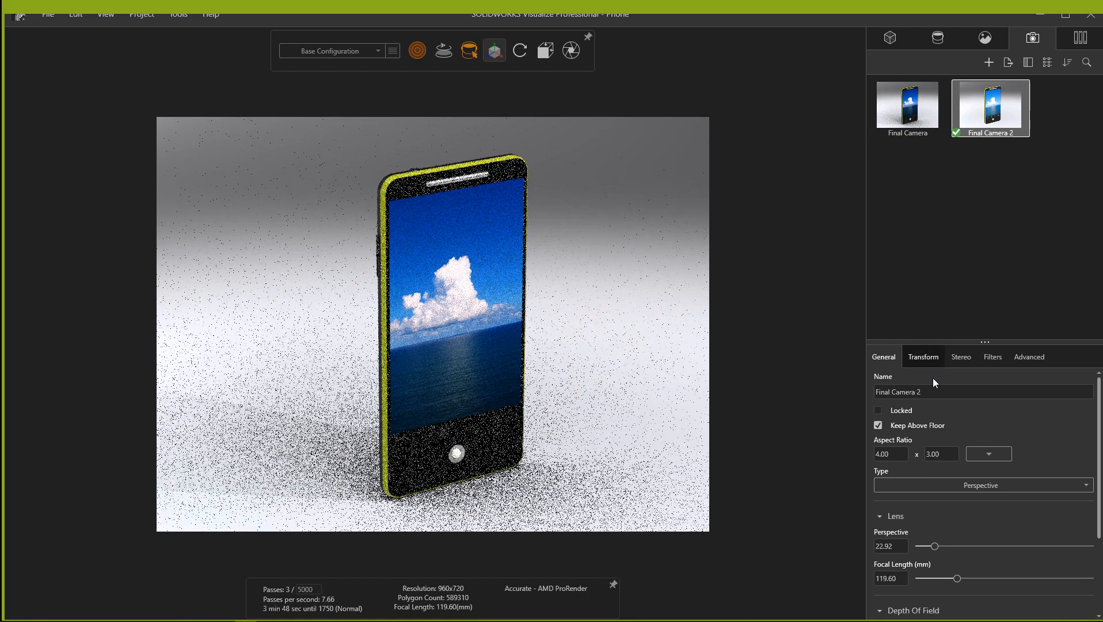
left_click_drag(943, 393, 807, 404)
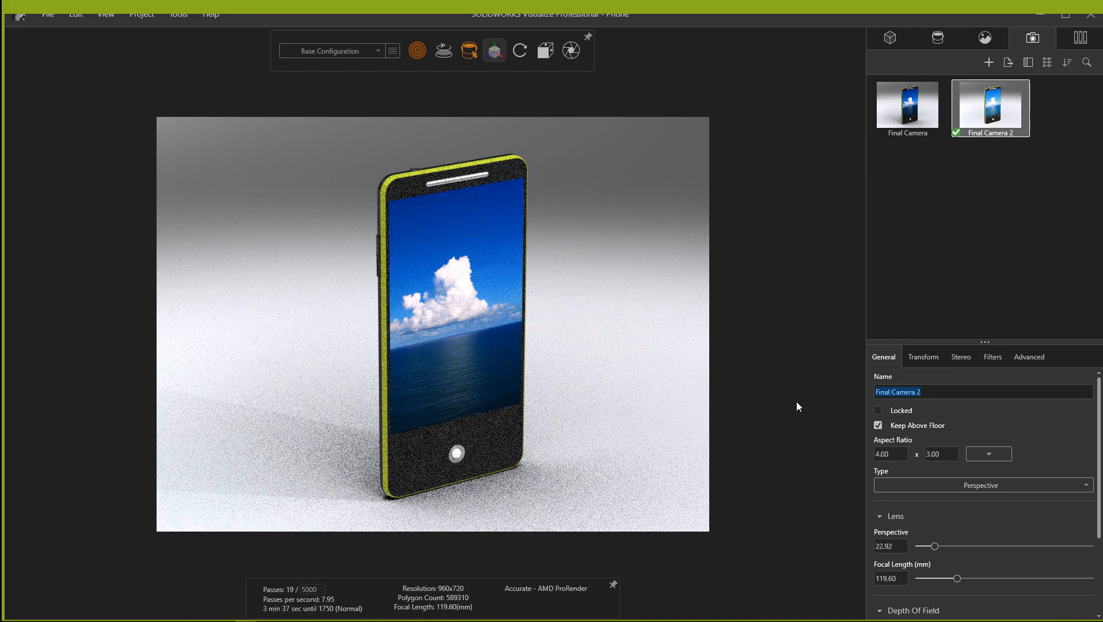
type("P")
left_click(966, 257)
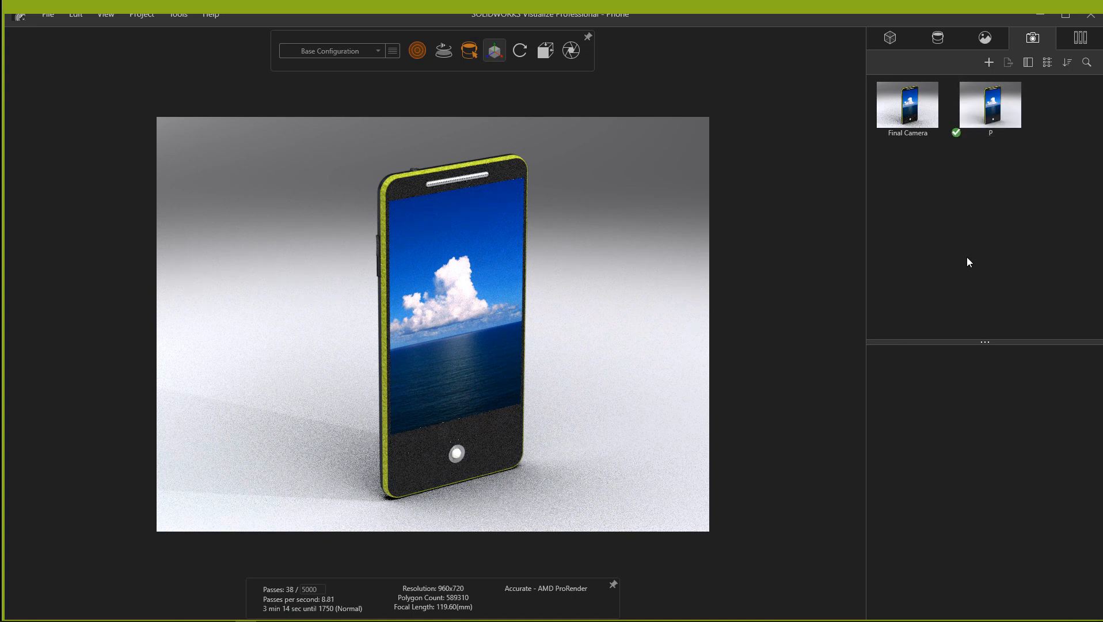
Paste another copy of the Final Camera into the camera list and rename it Motion
key("ctrl+v")
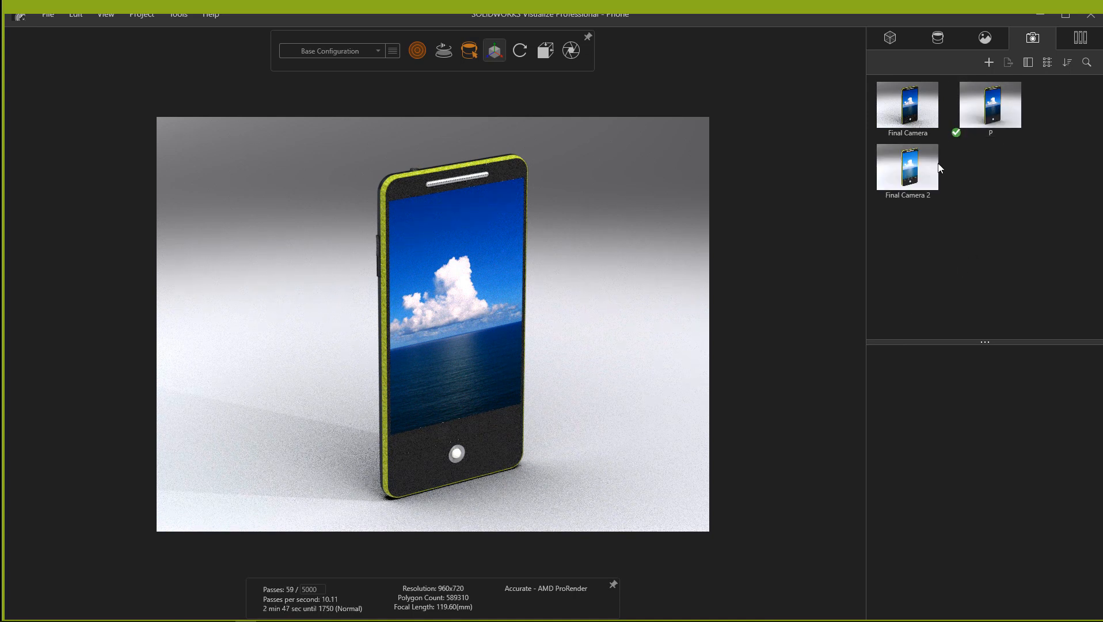
left_click(904, 189)
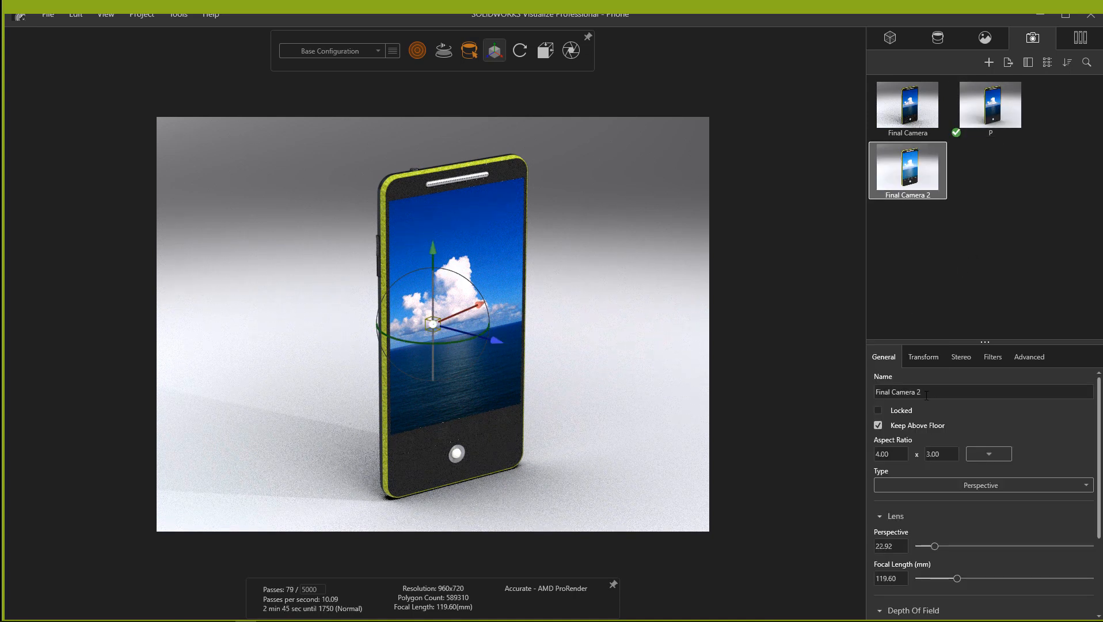
triple_click(926, 392)
type("Motion")
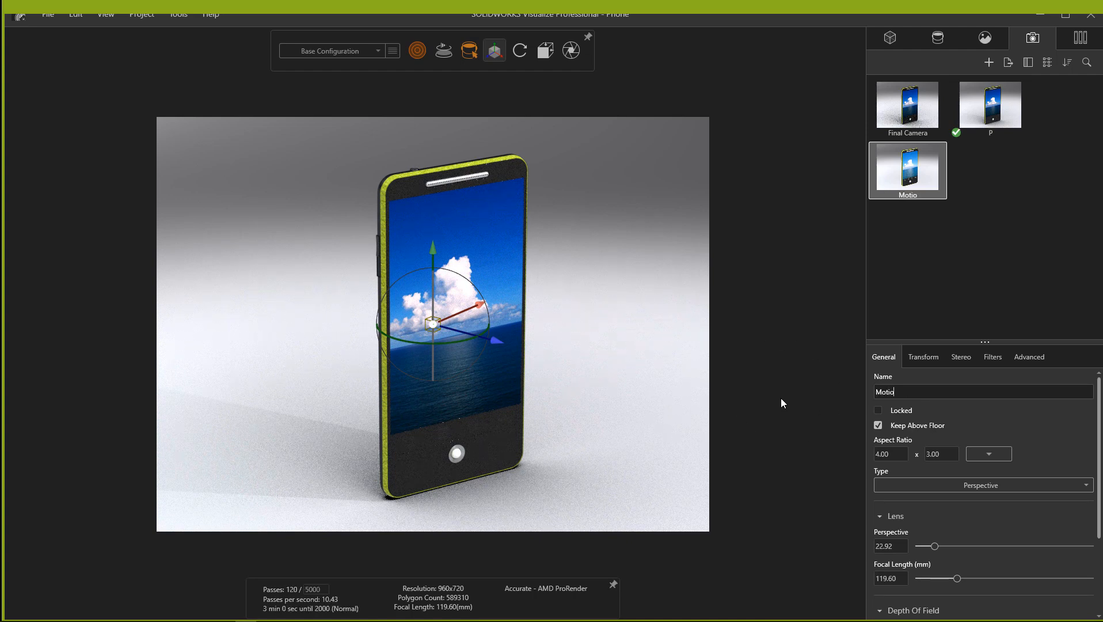
left_click(918, 318)
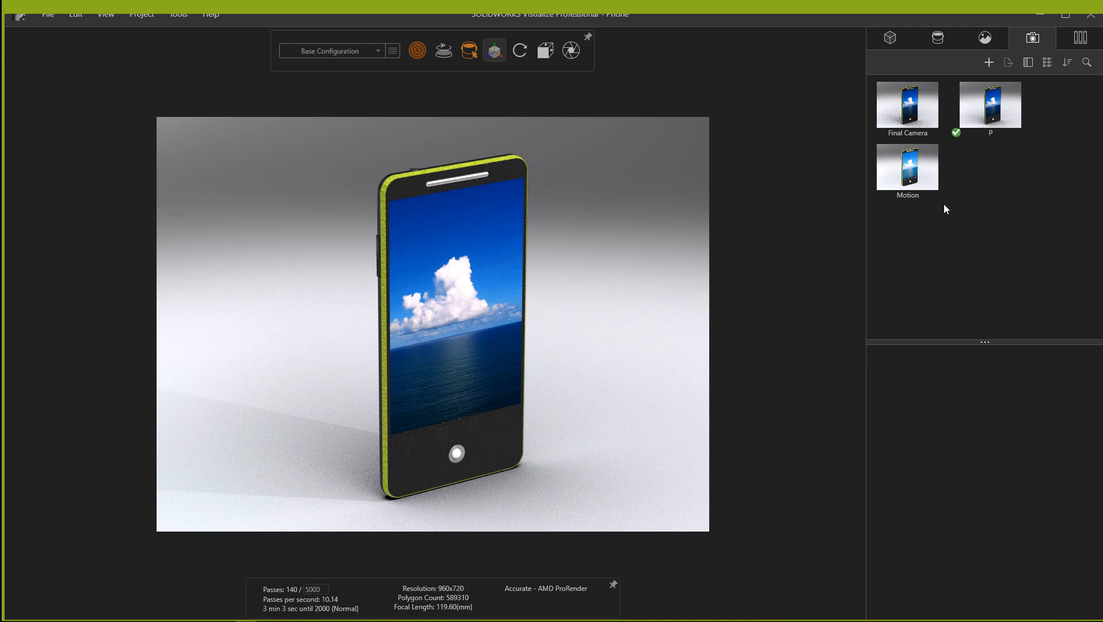
Pull the active P camera far back and orbit it around the phone, with the Motion camera selected, to show that camera in the scene
left_click(923, 171)
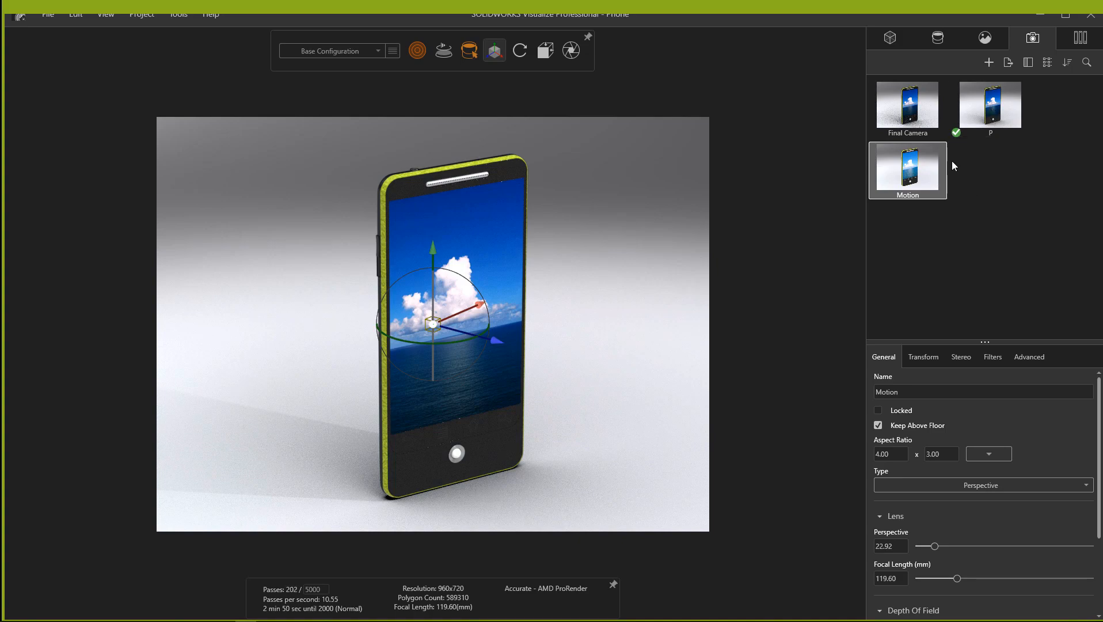
left_click(997, 114)
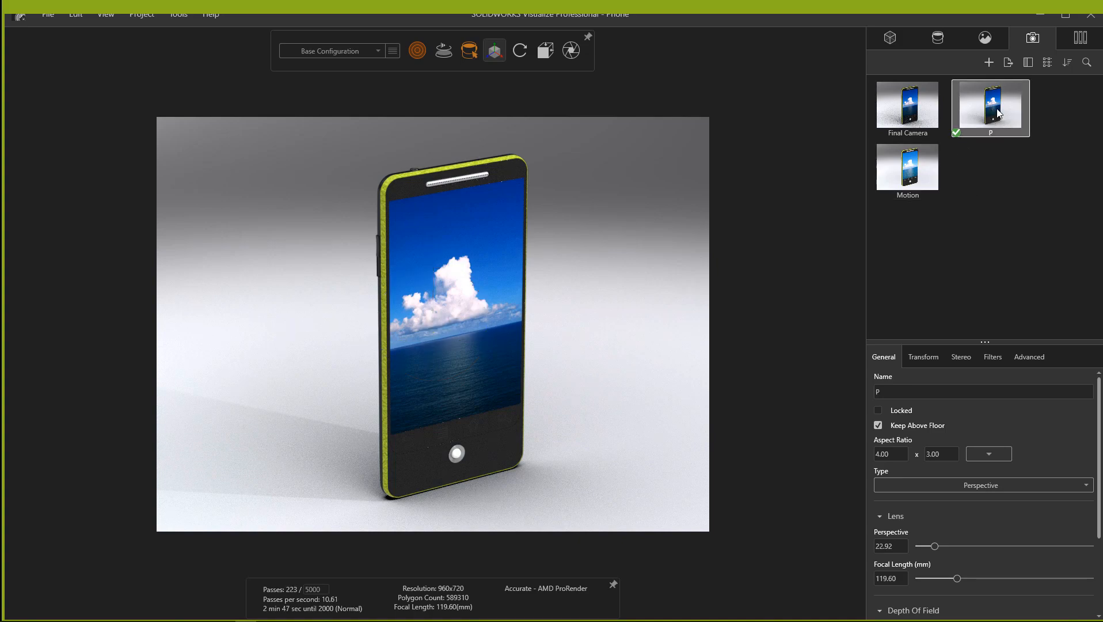
scroll(611, 313, "down", 10)
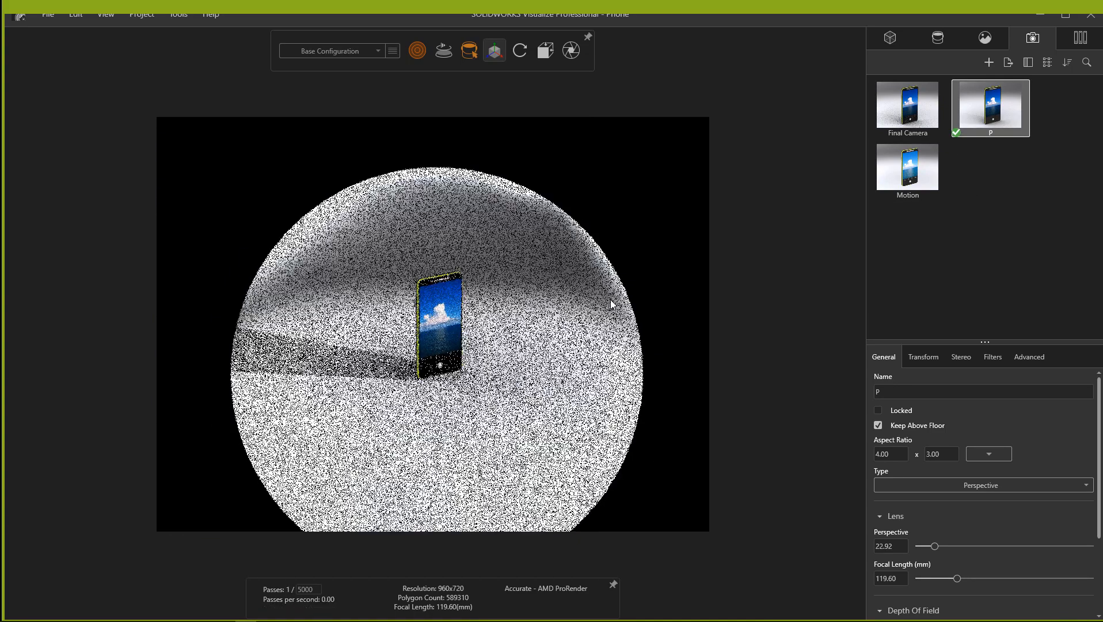
left_click(919, 177)
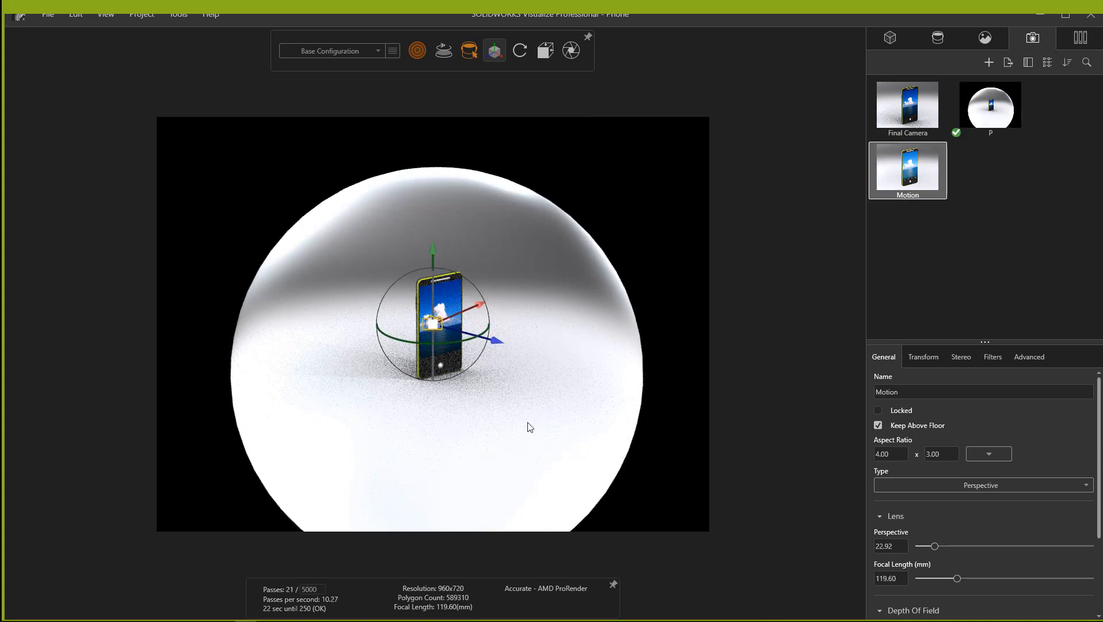
left_click_drag(517, 368, 653, 326)
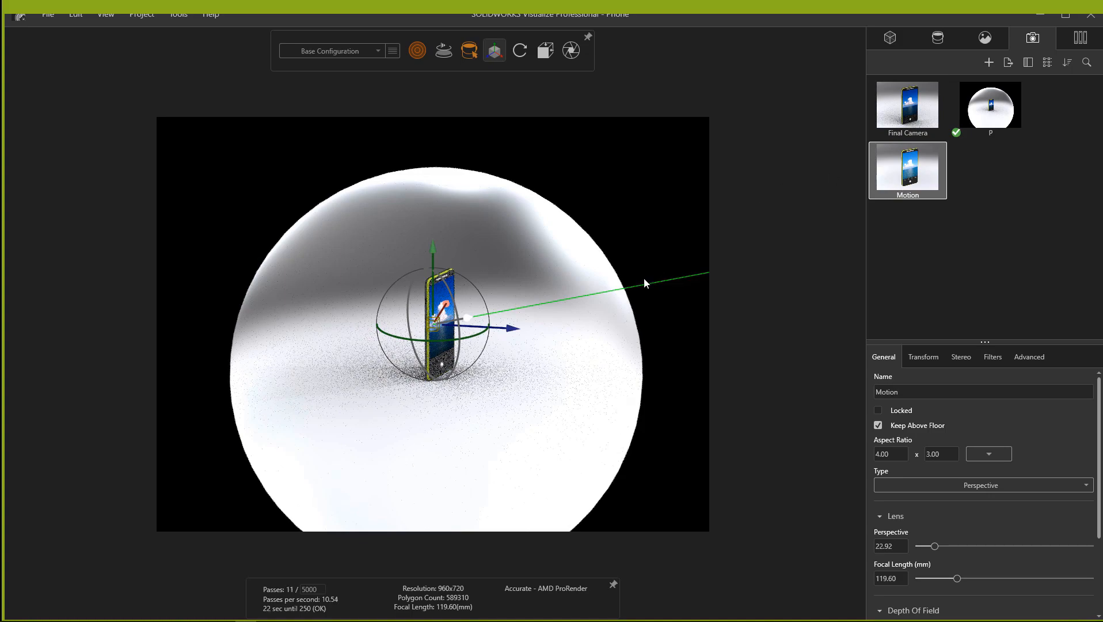
left_click_drag(637, 284, 616, 294)
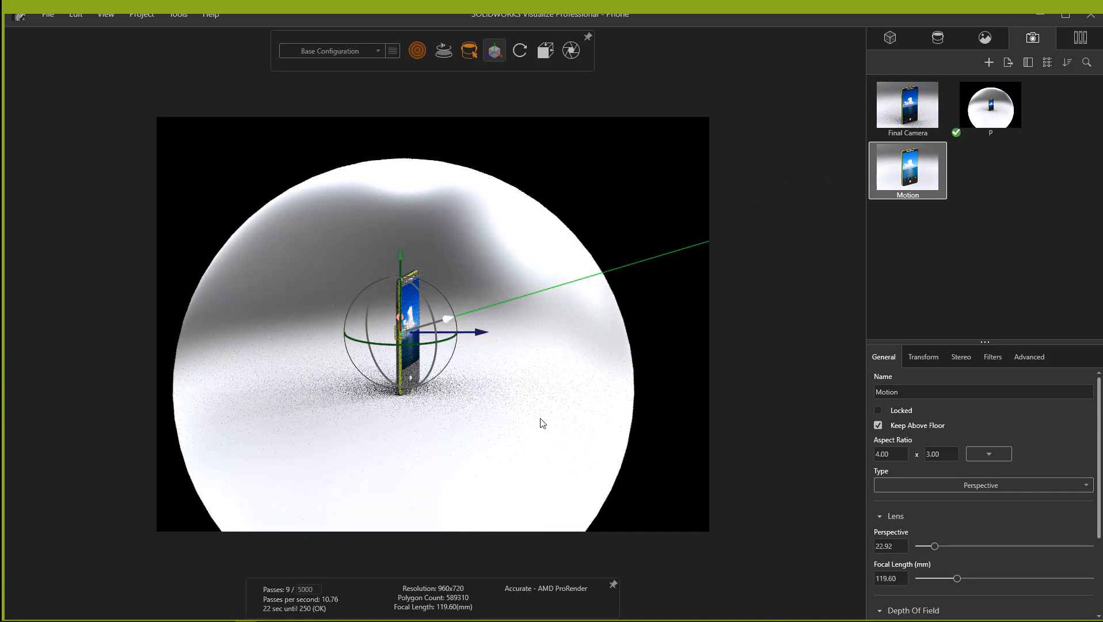
scroll(540, 429, "down", 5)
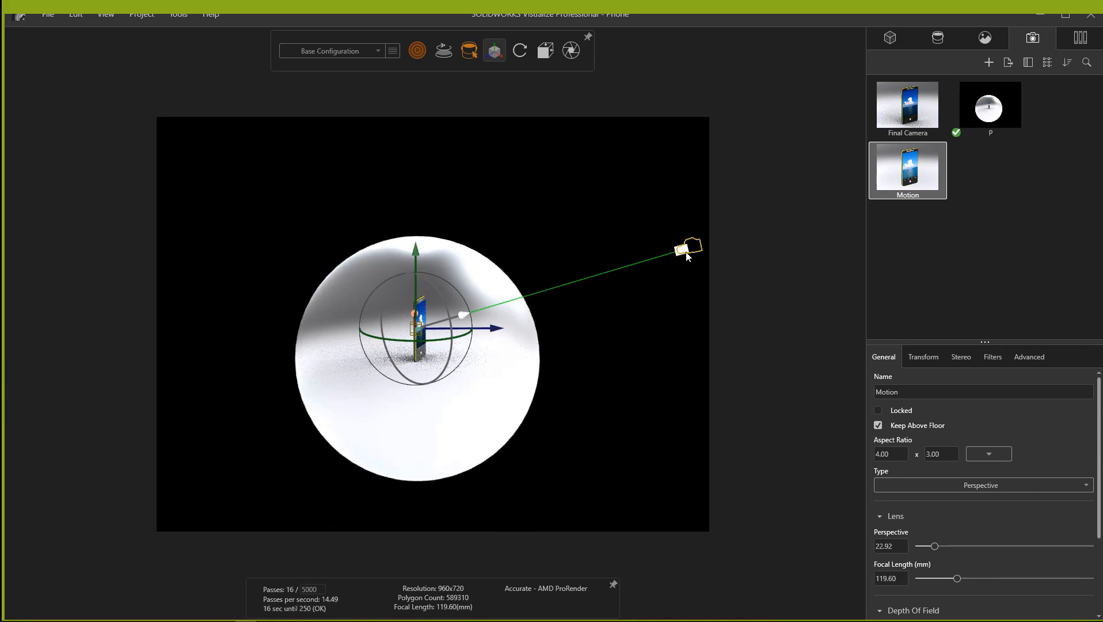
left_click_drag(665, 313, 583, 333)
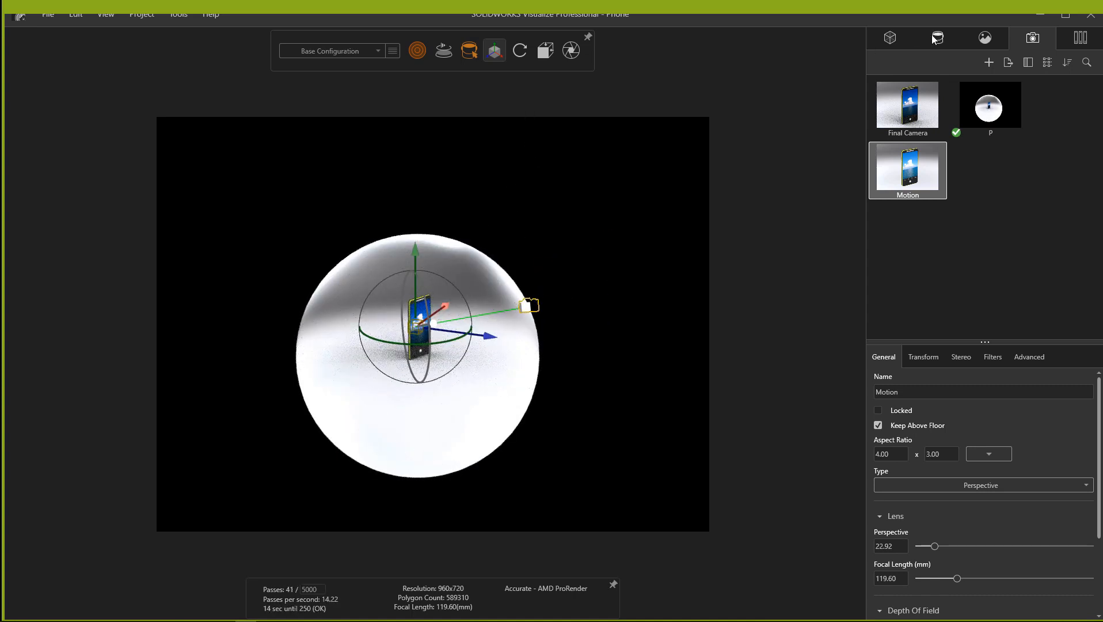
Set the size of the Blurred Studio environment to 250 meters
left_click(984, 39)
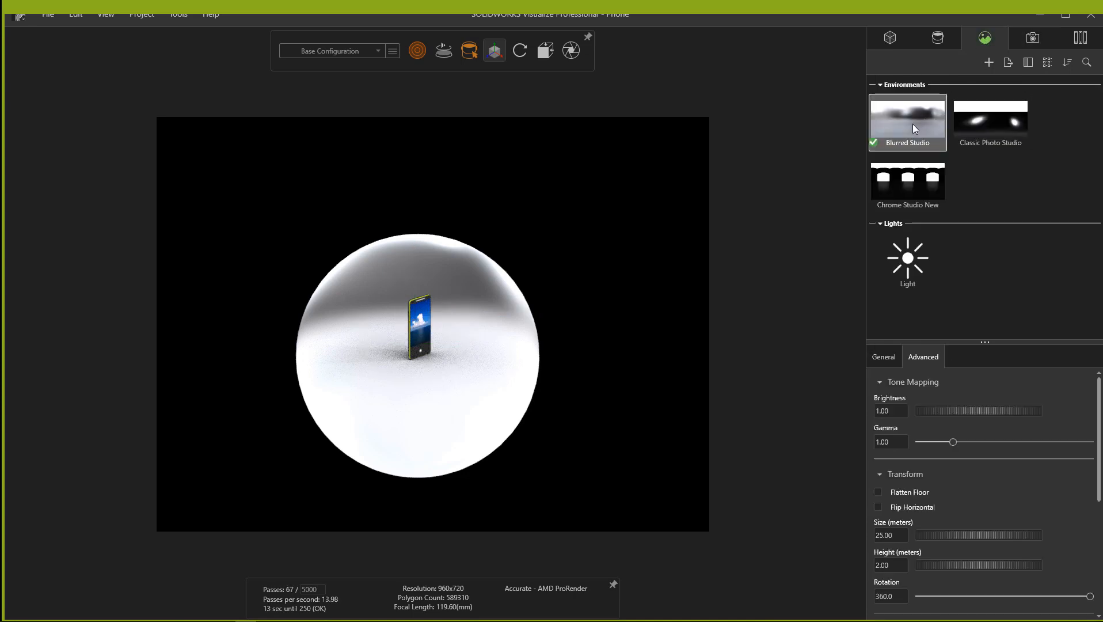
left_click(883, 357)
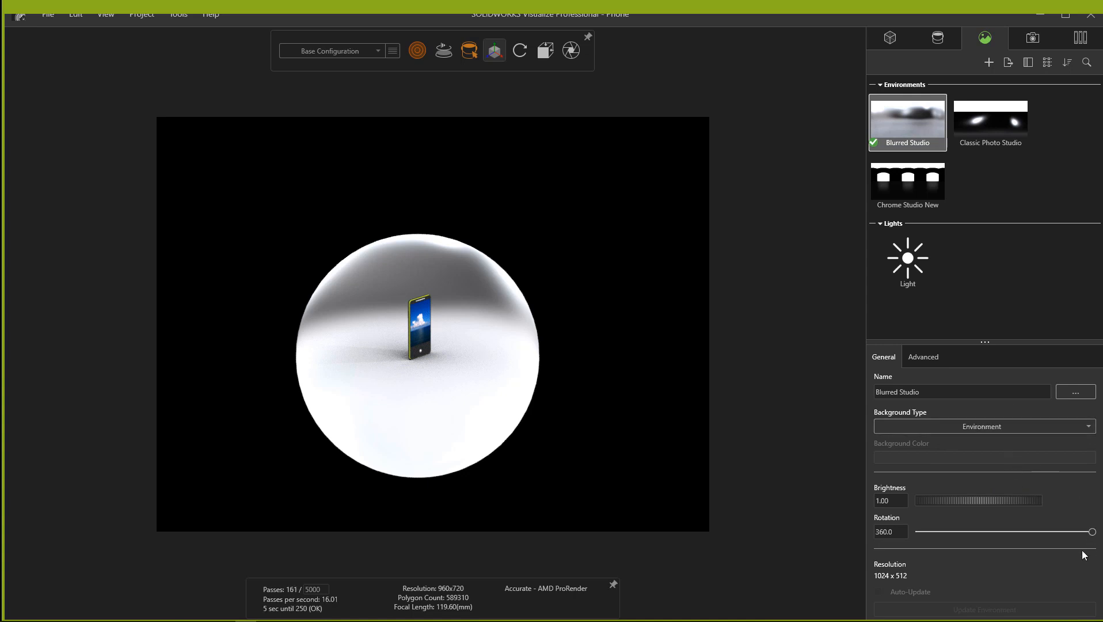
left_click(924, 357)
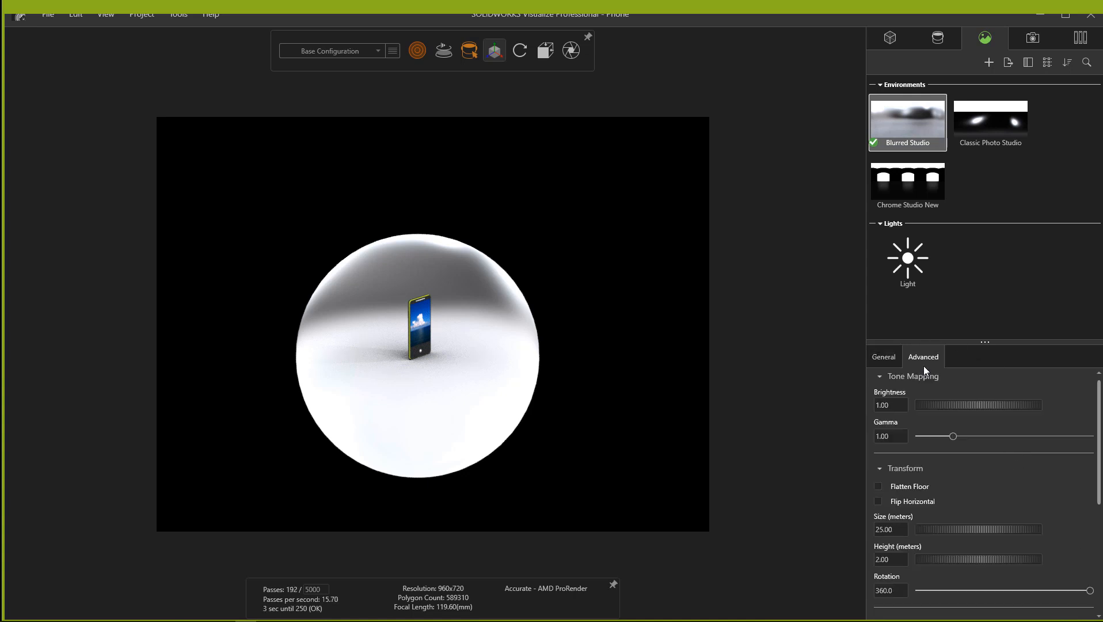
scroll(919, 542, "down", 2)
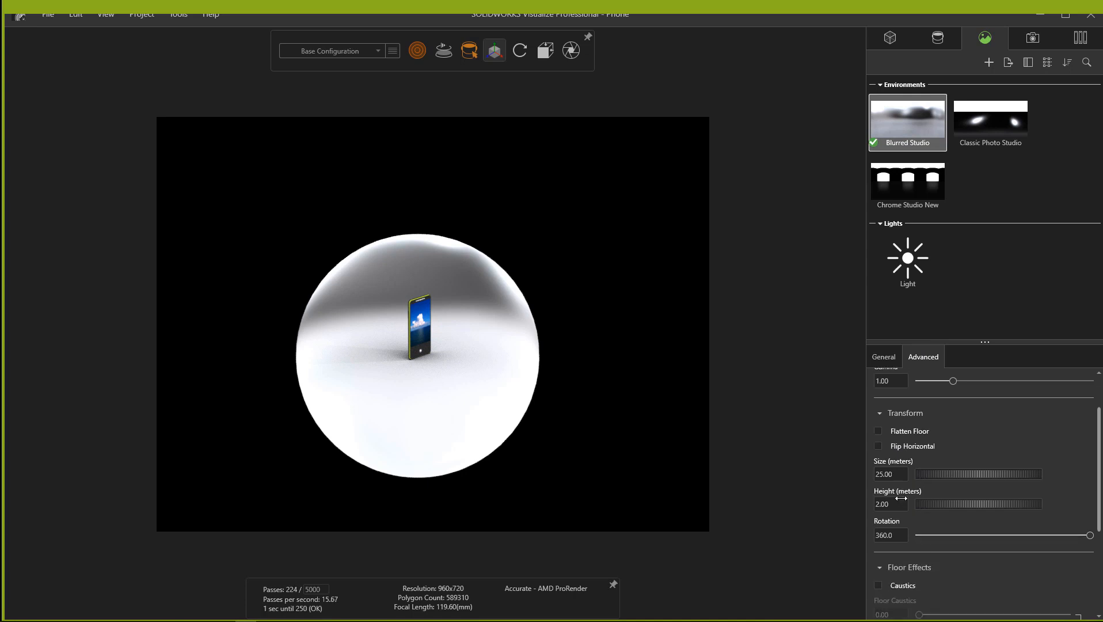
left_click(890, 476)
key("Return")
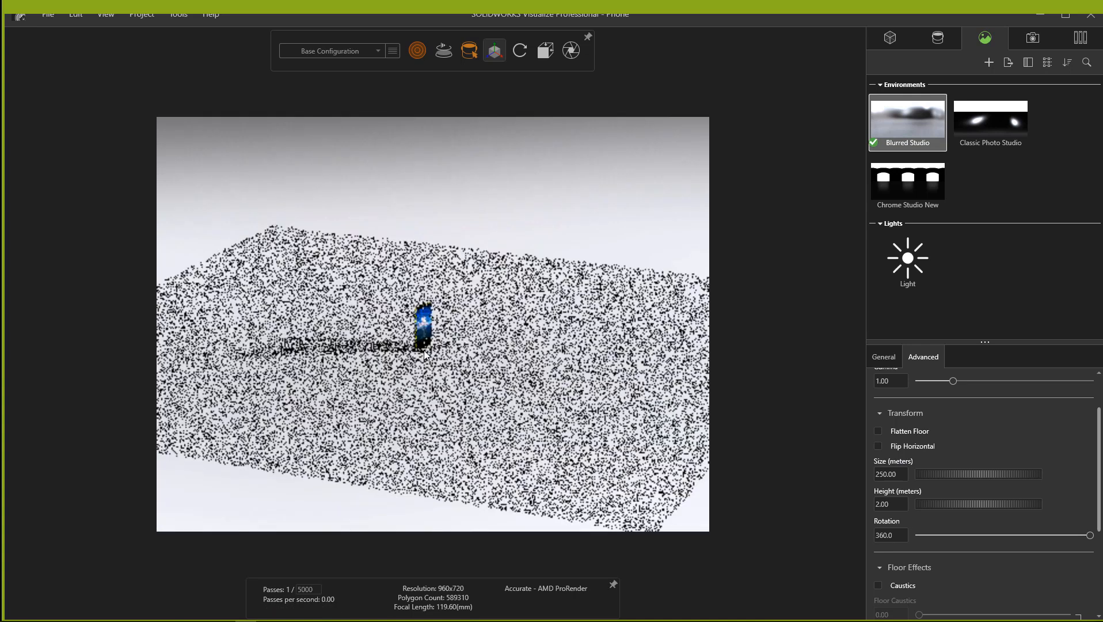
With the Motion camera selected, orbit the P view to the phone's front and switch the viewport to Preview rendering
left_click(1034, 38)
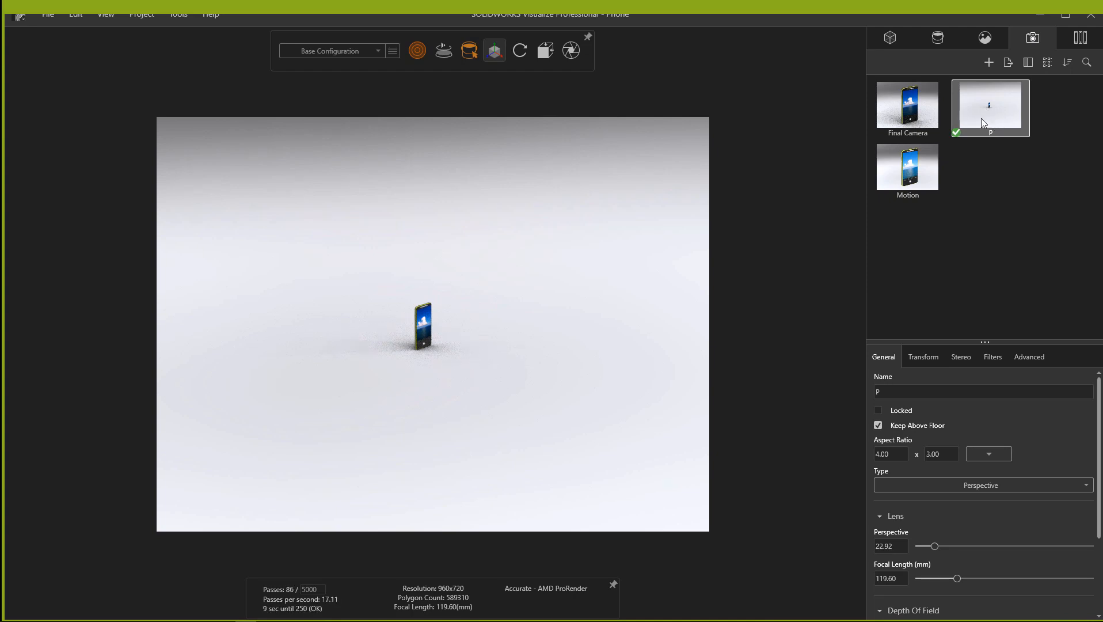
left_click(921, 166)
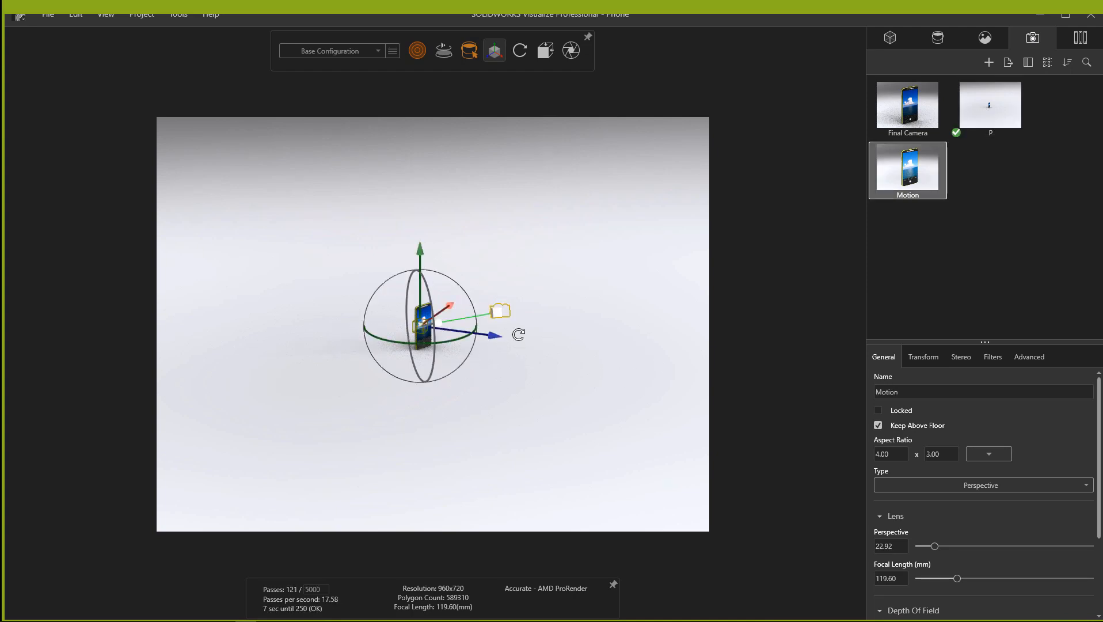
left_click_drag(519, 334, 373, 349)
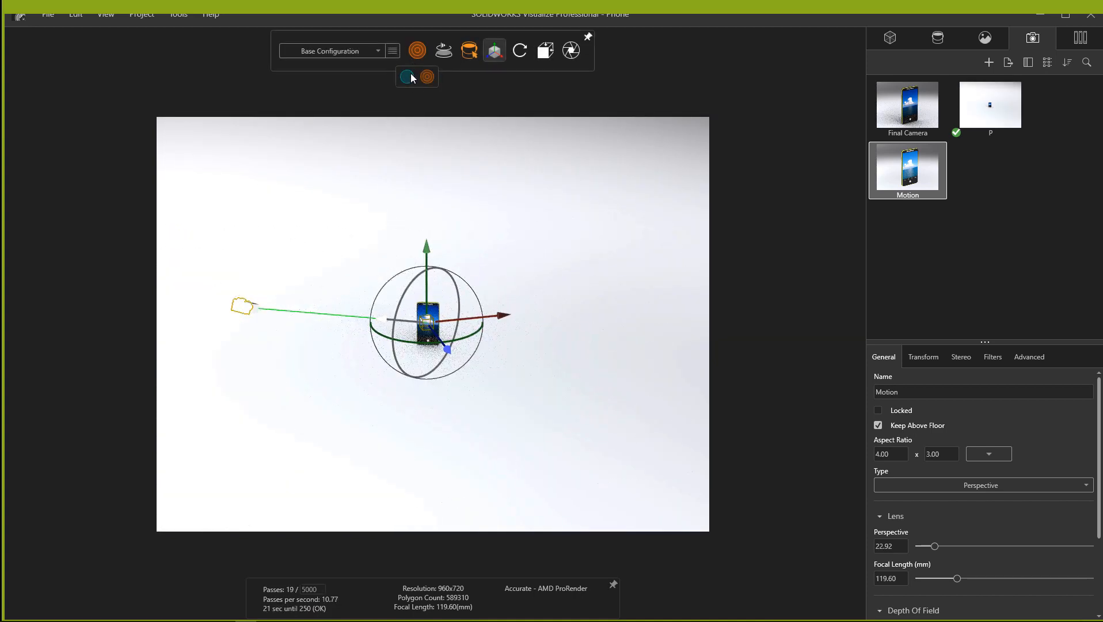
left_click(406, 77)
left_click(1000, 107)
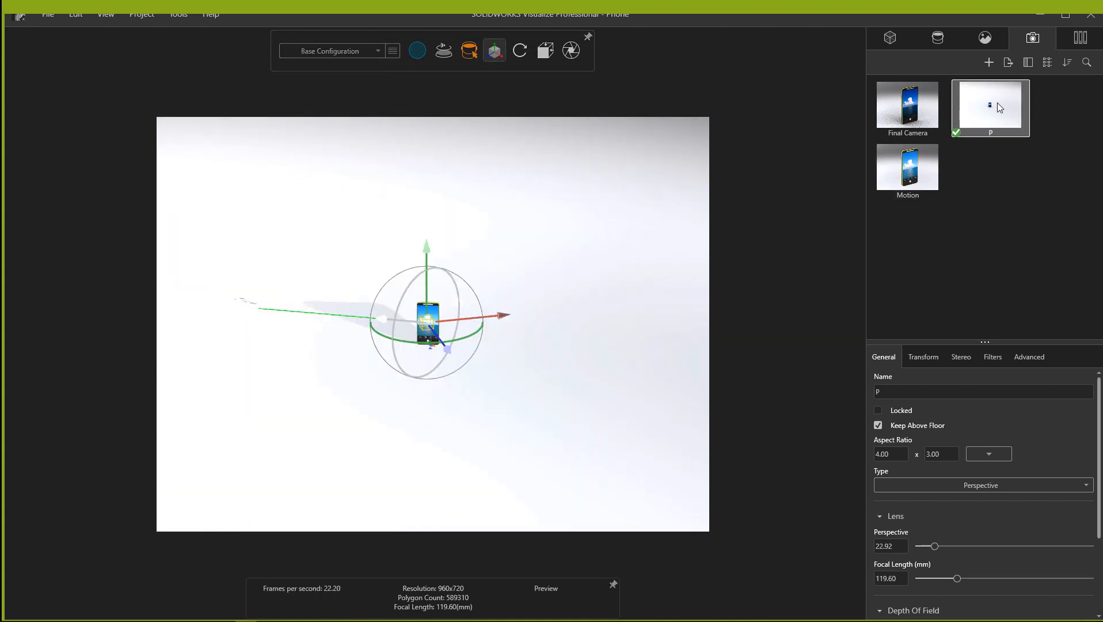
left_click(896, 162)
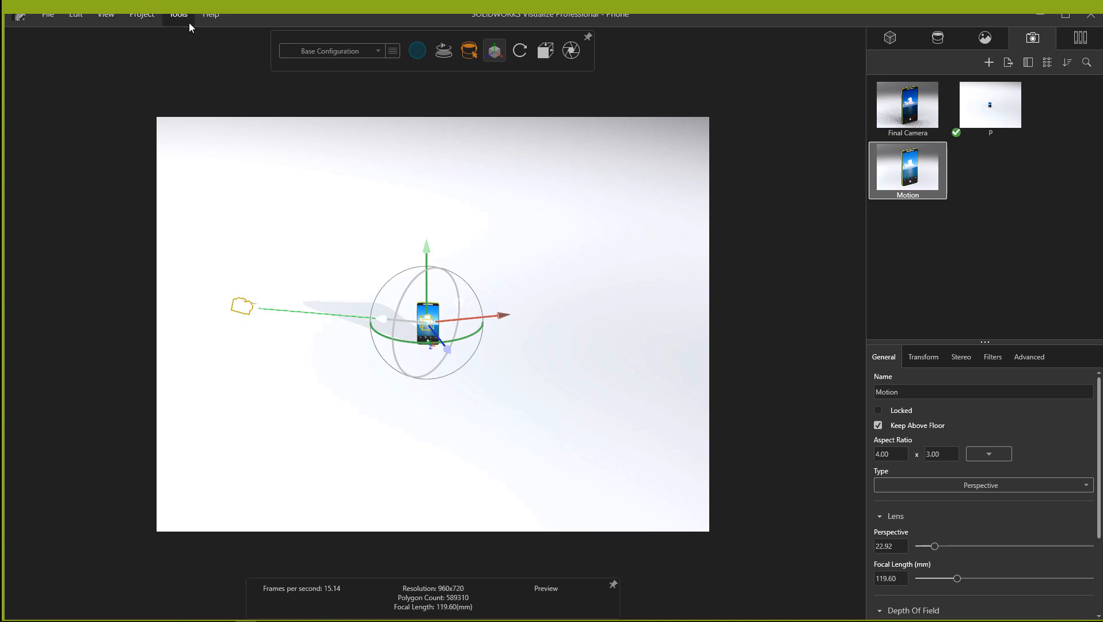
Show the animation timeline and put the transform manipulator on the Motion camera's body in the scene
left_click(110, 24)
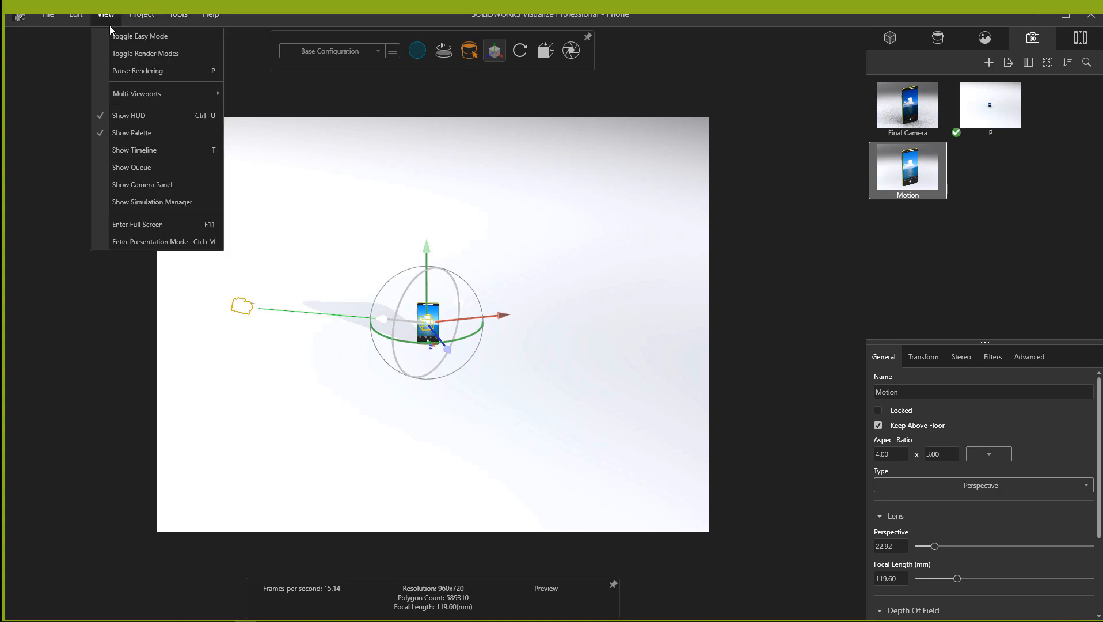
left_click(121, 148)
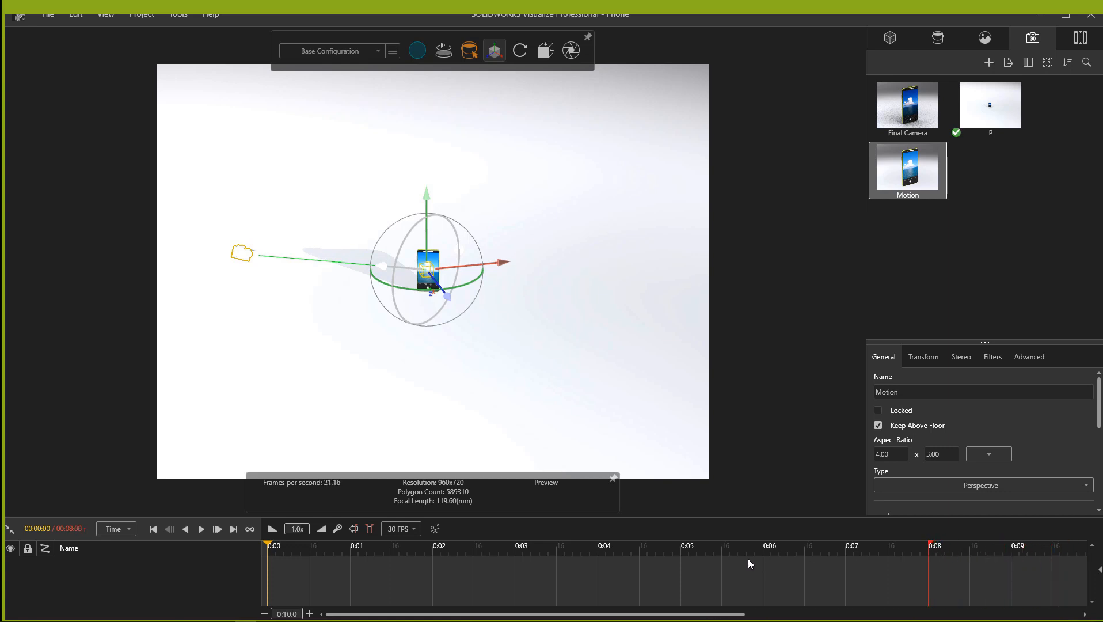
left_click(244, 256)
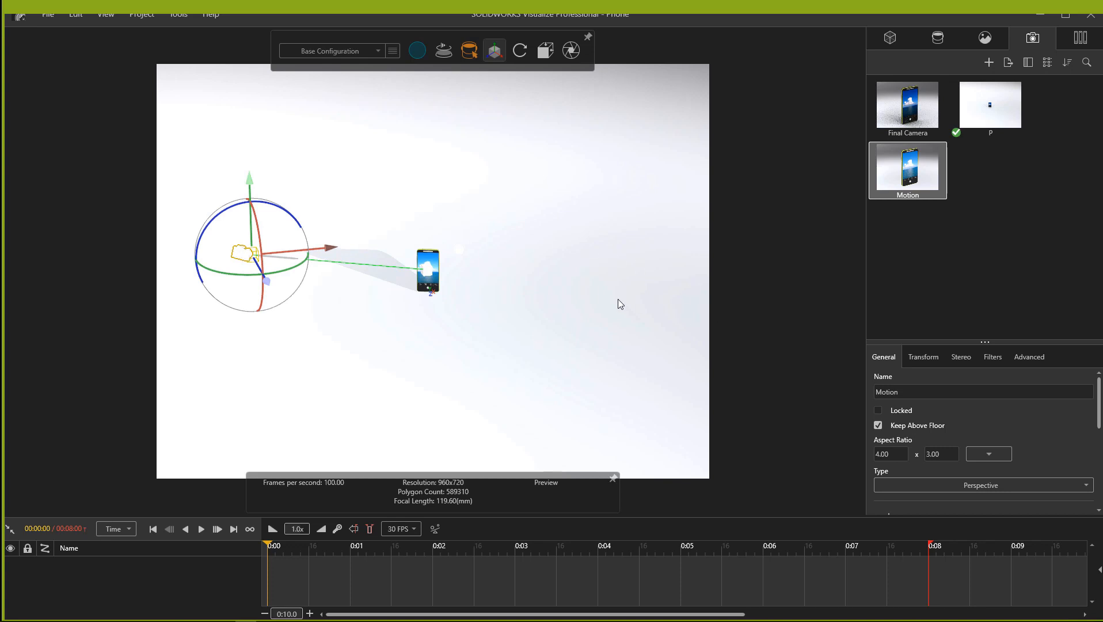
Add an animation keyframe for the Motion camera at 0:00 on the timeline
right_click(519, 270)
mouse_move(559, 347)
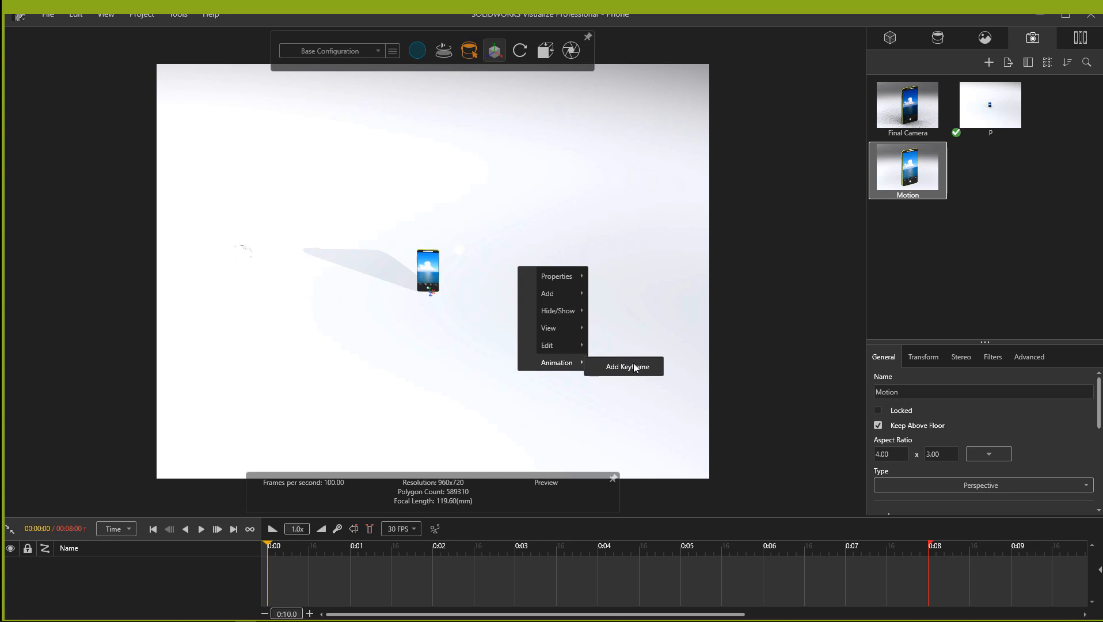
left_click(636, 338)
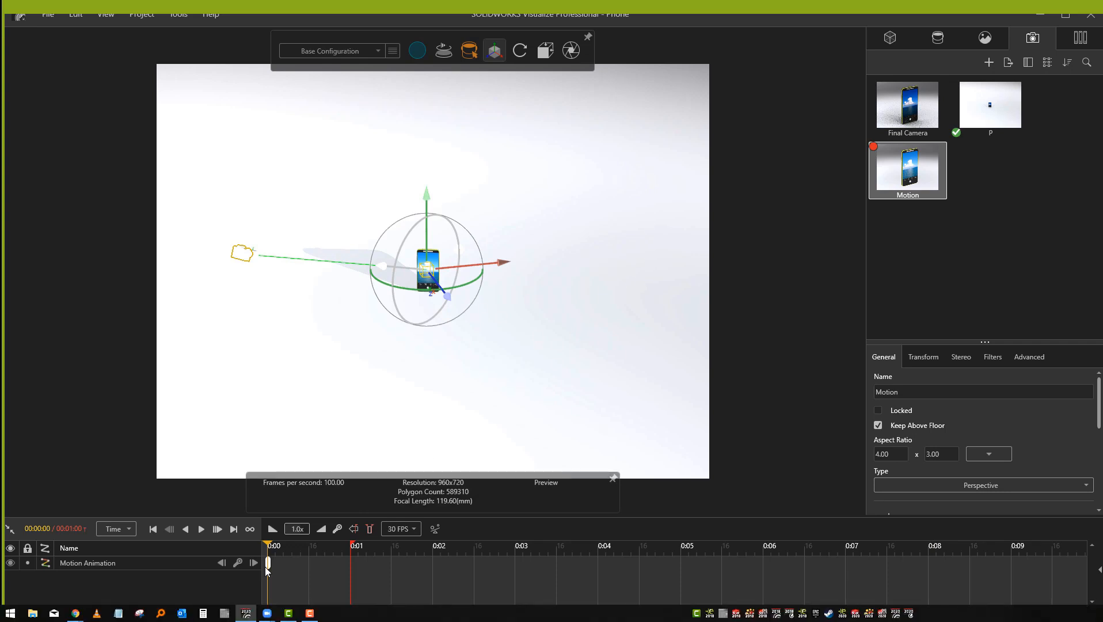
left_click(267, 565)
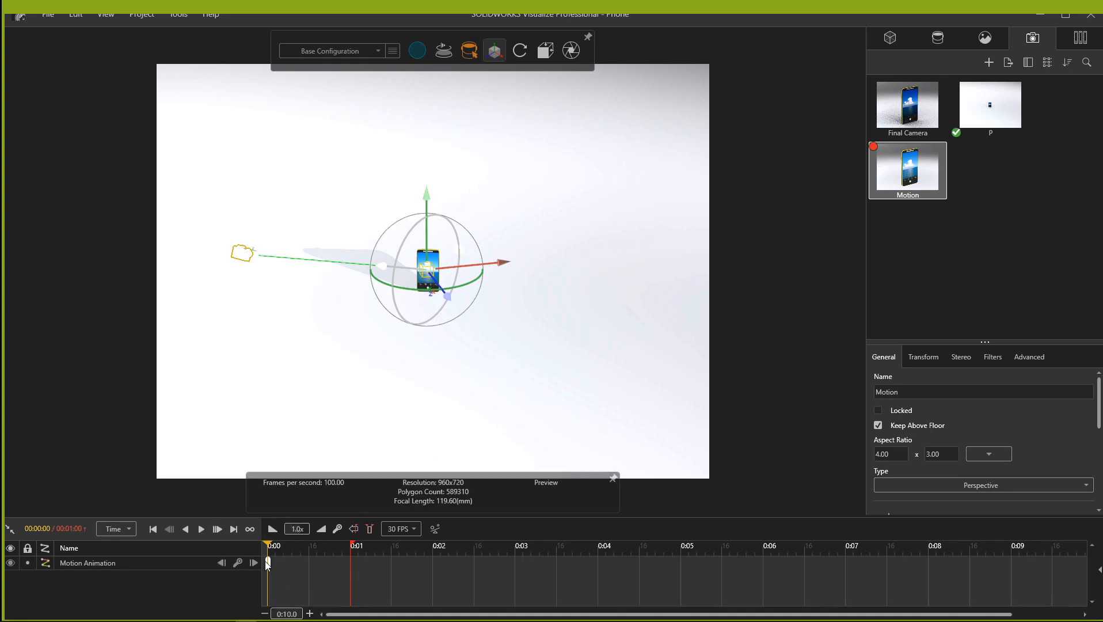
left_click(268, 564)
Set the timeline to 0:02 and slide the Motion camera sideways across the phone's front to record a second keyframe
left_click_drag(275, 541, 437, 561)
left_click_drag(352, 546, 723, 538)
left_click_drag(351, 548, 432, 547)
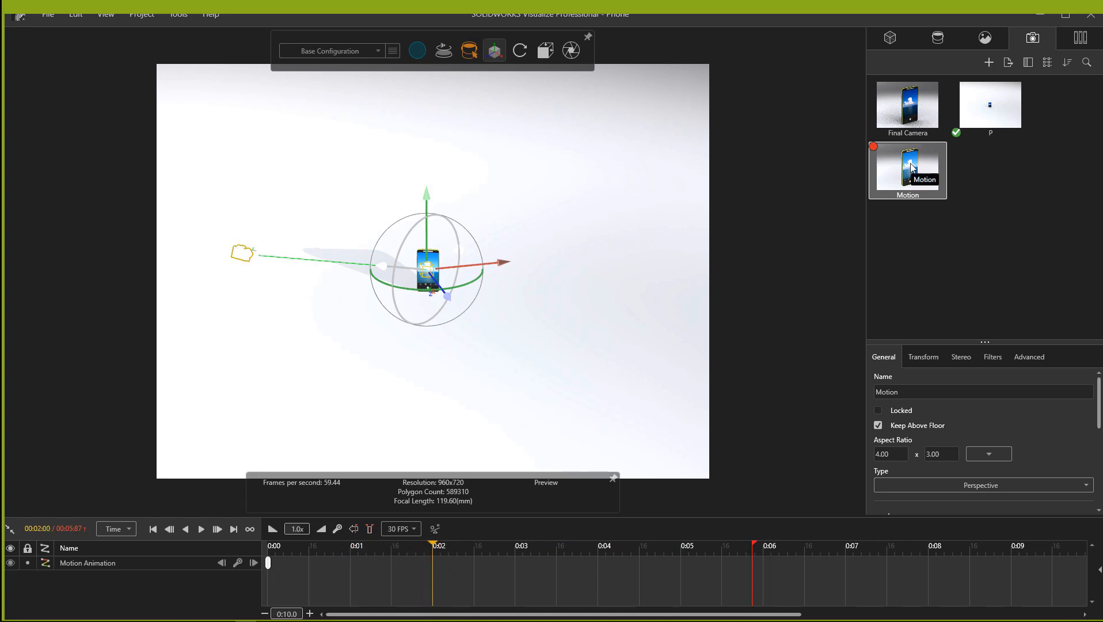
mouse_move(495, 61)
left_click(247, 262)
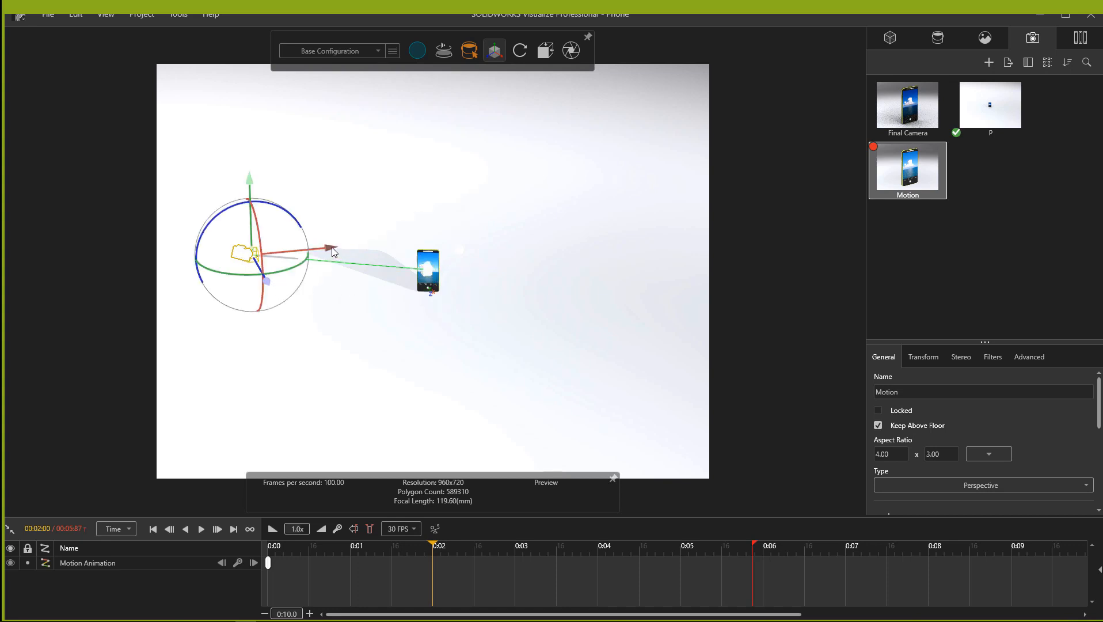
left_click_drag(331, 247, 481, 234)
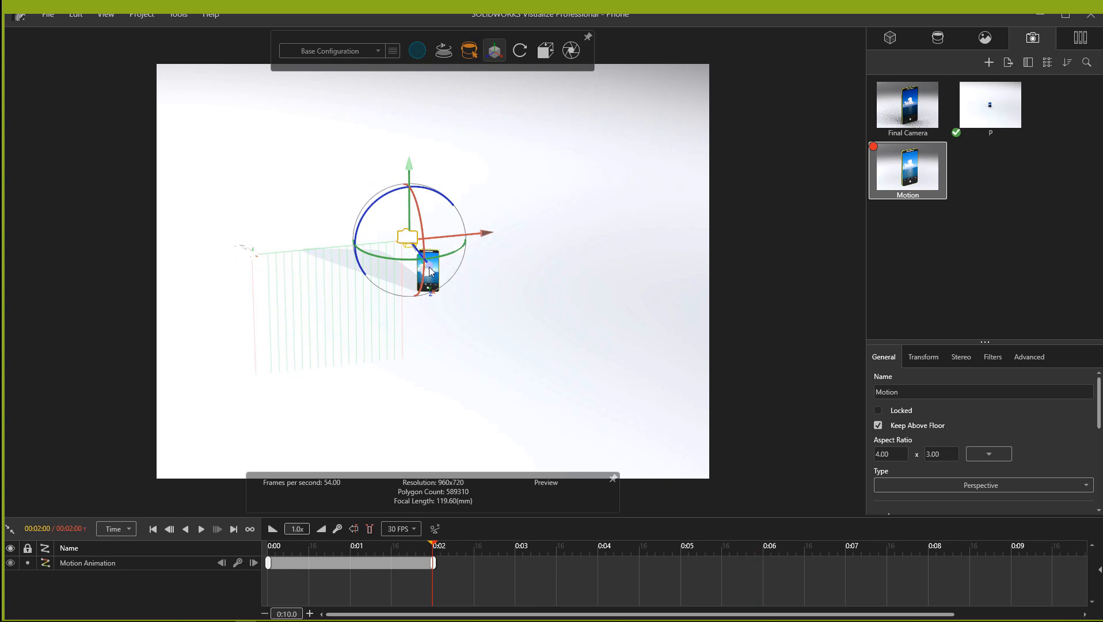
Reposition the Motion camera at 0:02 along its depth and sideways axes, bringing it closer to and farther past the phone
left_click_drag(425, 270, 476, 321)
middle_click_drag(434, 264, 675, 363)
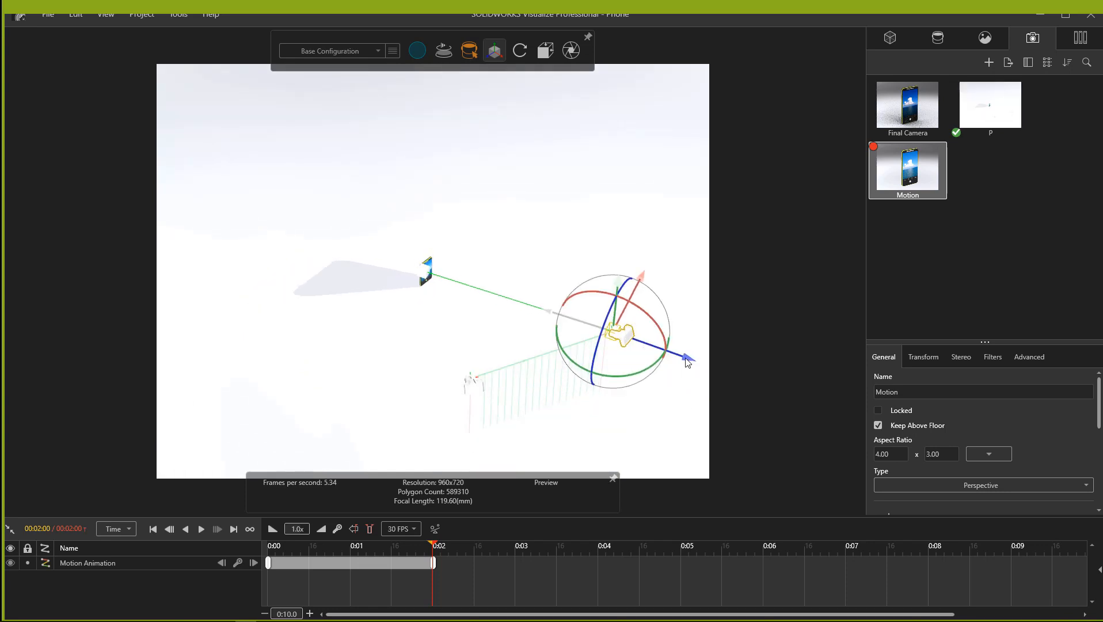
left_click_drag(687, 360, 543, 176)
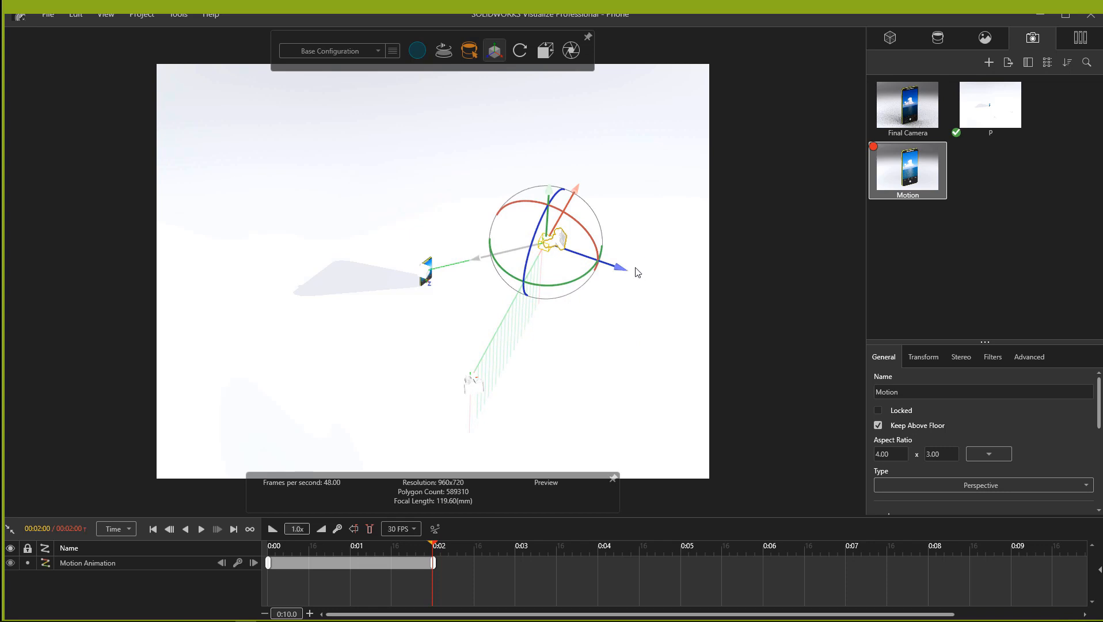
left_click_drag(617, 268, 586, 235)
left_click_drag(545, 185, 611, 166)
left_click_drag(579, 283, 258, 280)
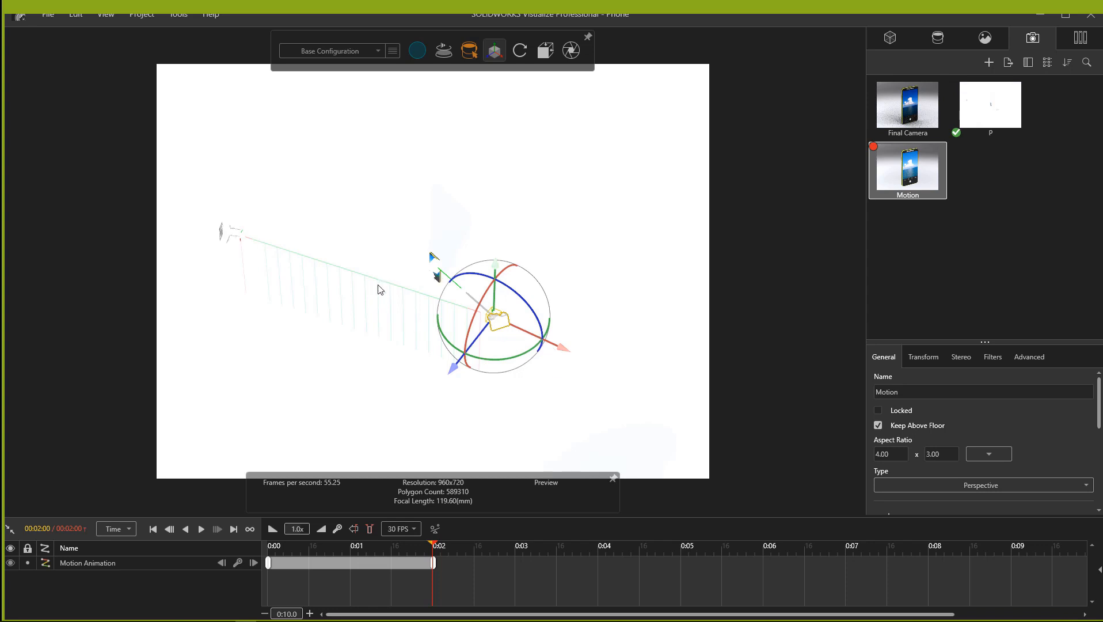
Examine the Motion camera's path beside the phone and try to bring up options on the path line
left_click_drag(362, 321, 361, 323)
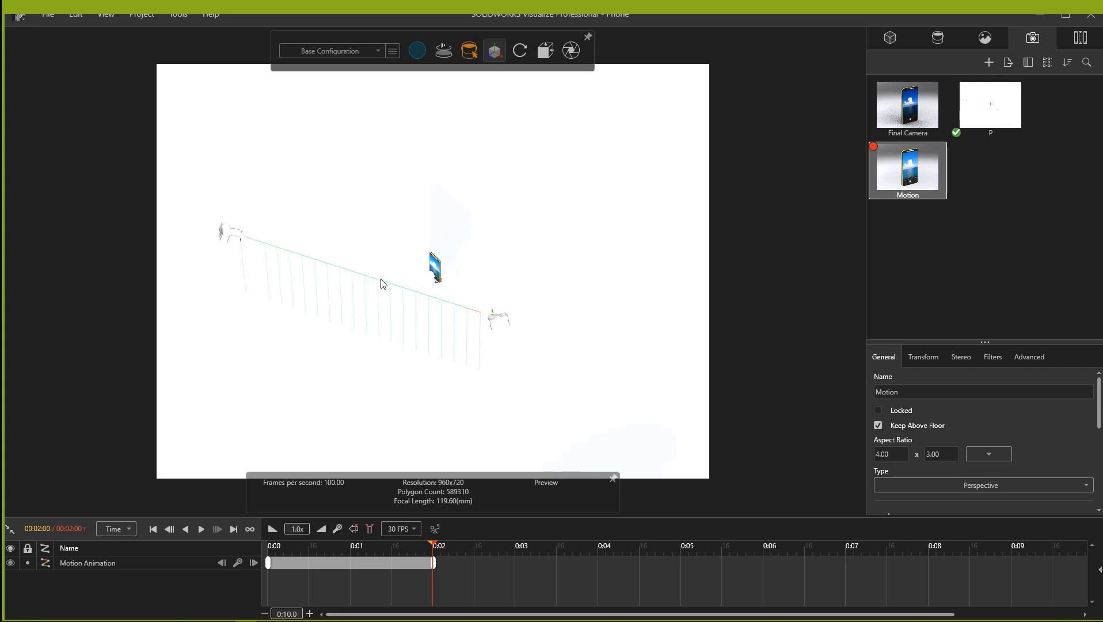
right_click(380, 278)
left_click(315, 347)
left_click_drag(573, 422, 566, 330)
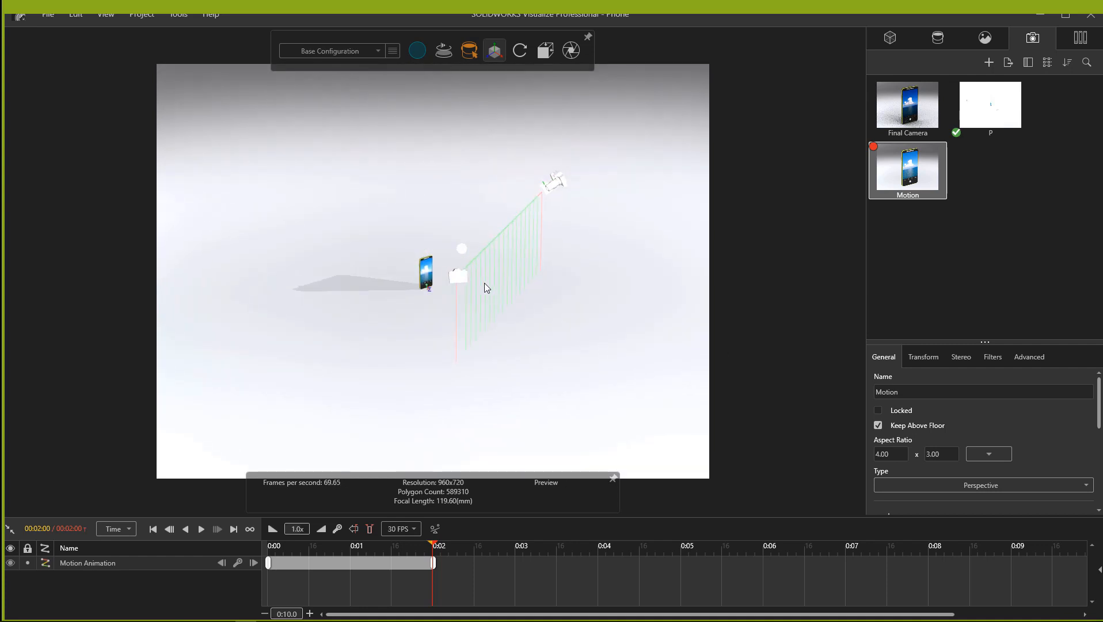
right_click(494, 250)
left_click(476, 223)
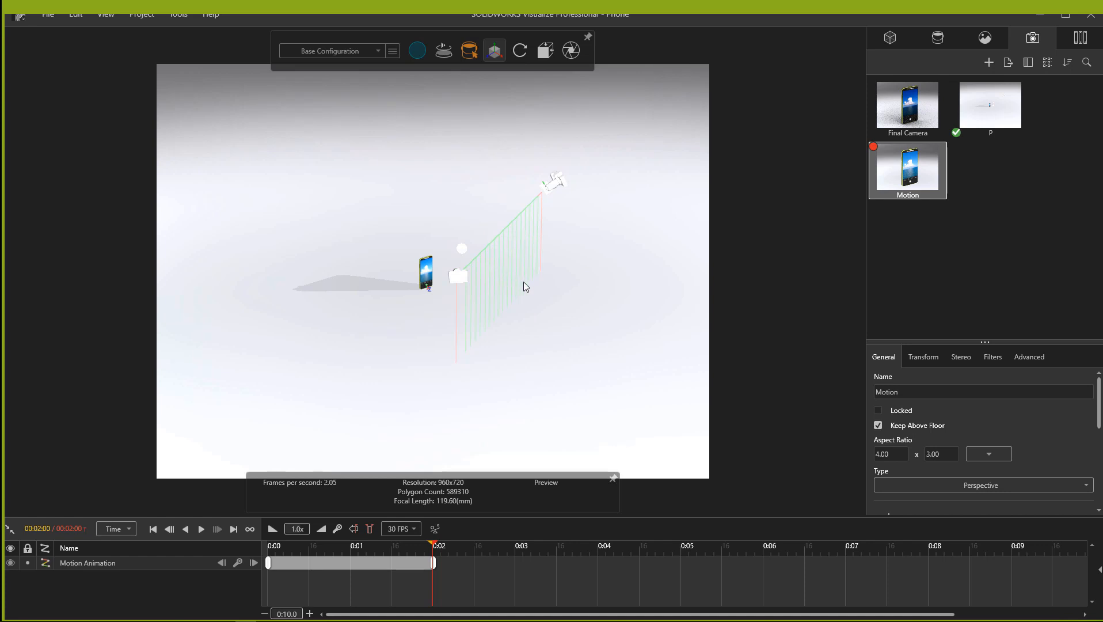
right_click(496, 247)
left_click(489, 242)
left_click(461, 280)
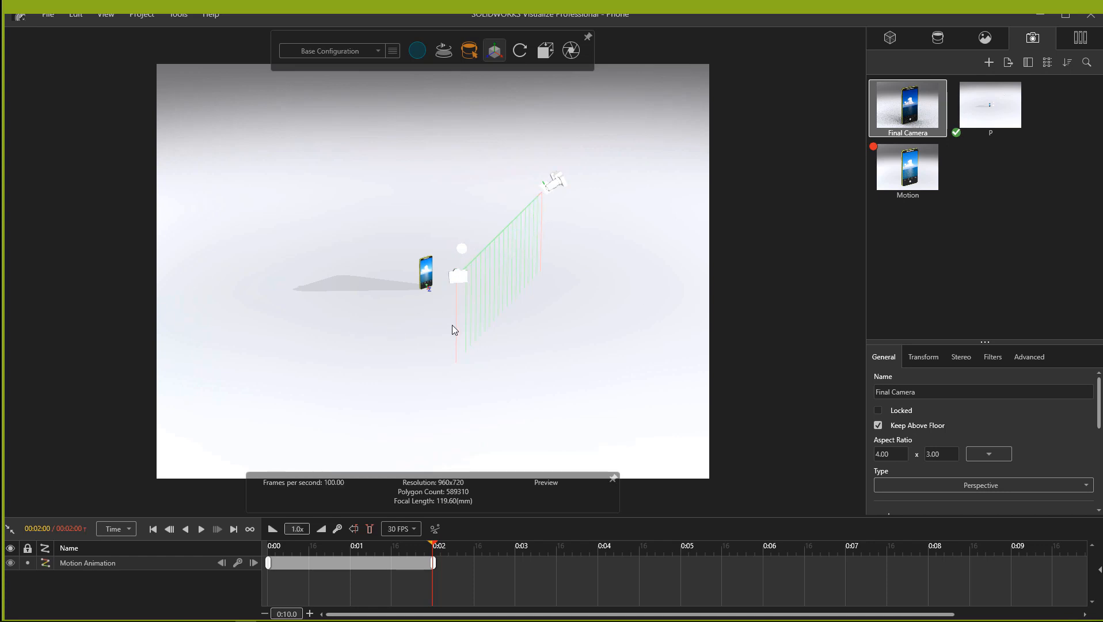
Play the animation, view it through the Motion camera, and return to the P camera with playback paused
left_click(201, 528)
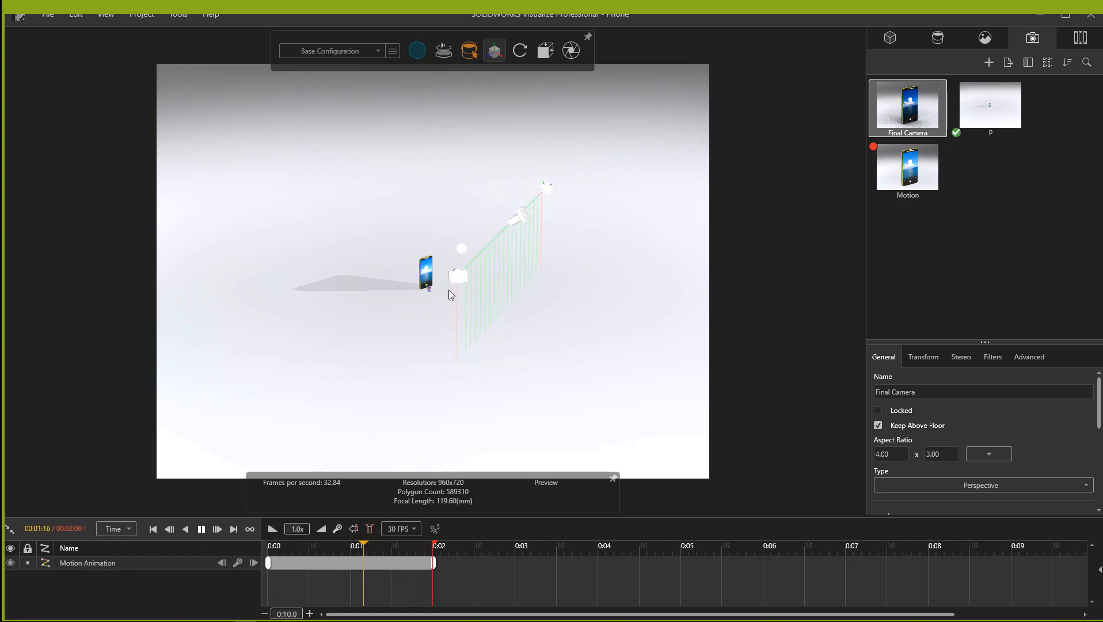
left_click(972, 120)
left_click(878, 159)
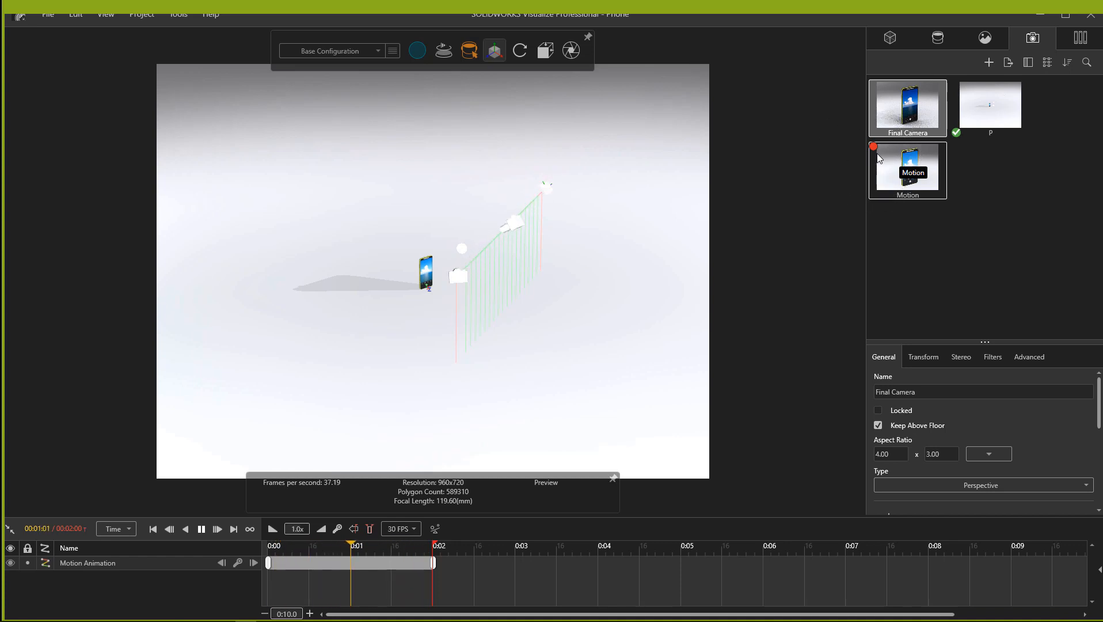
left_click(878, 159)
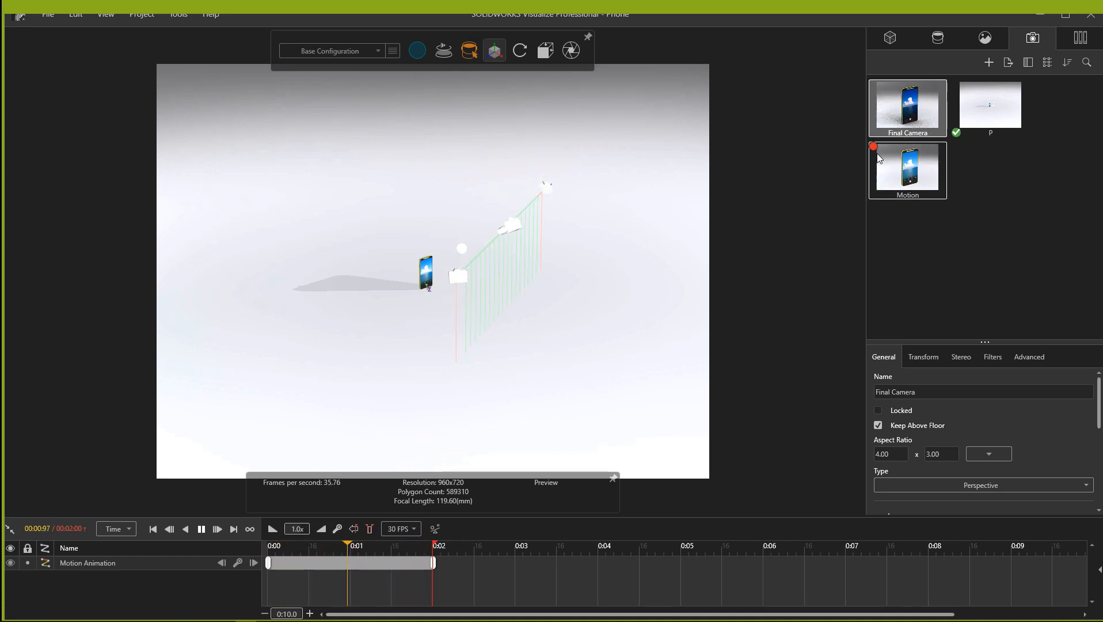
left_click(879, 159)
double_click(882, 161)
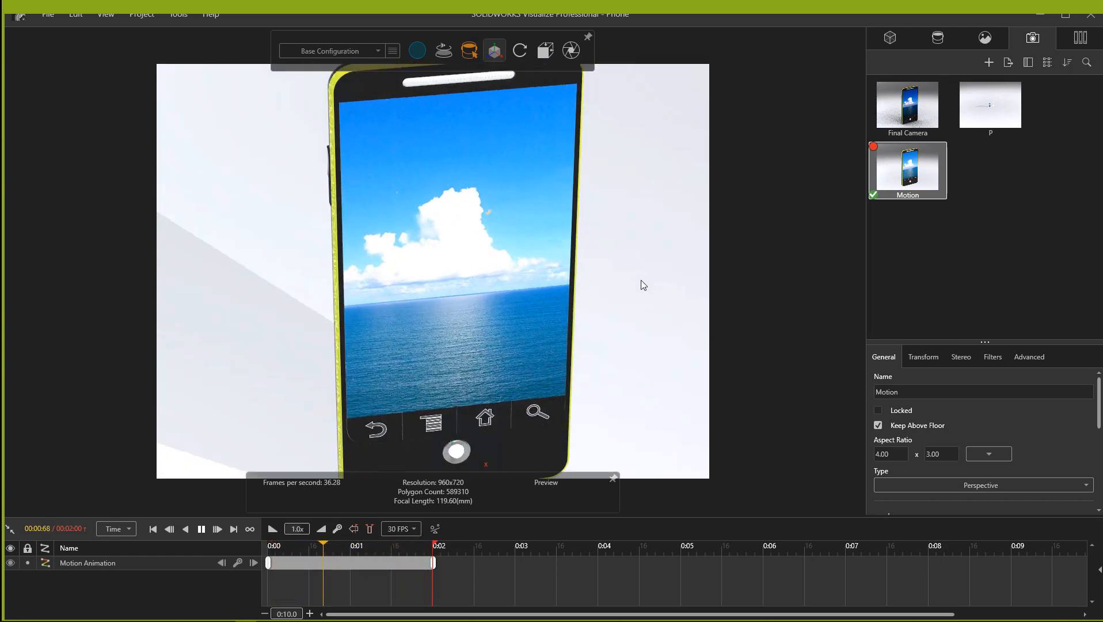
double_click(982, 105)
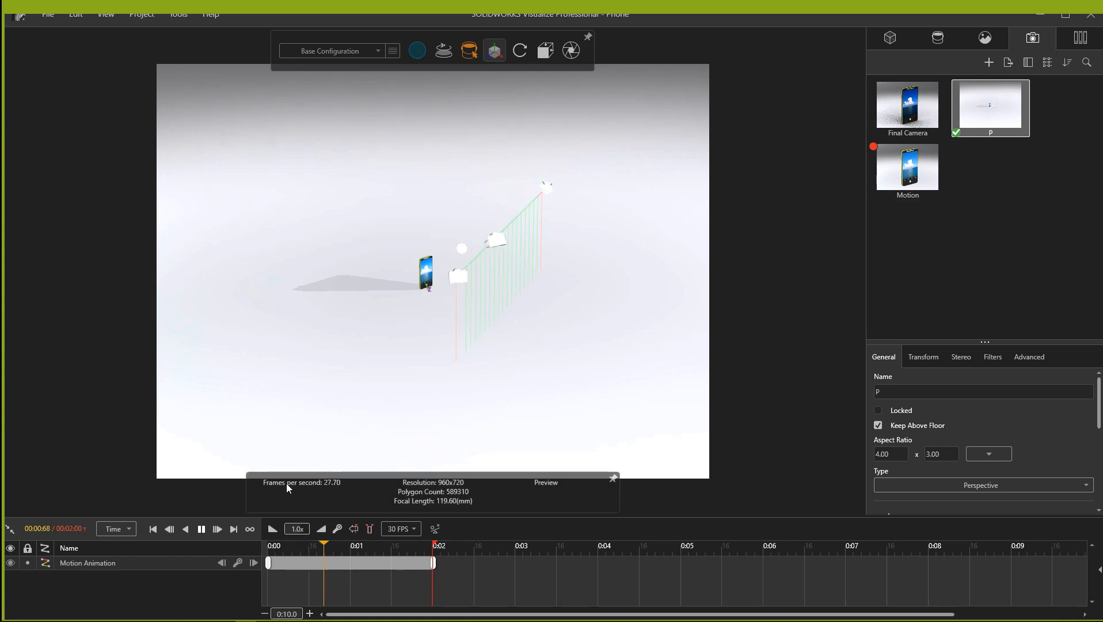
left_click(201, 528)
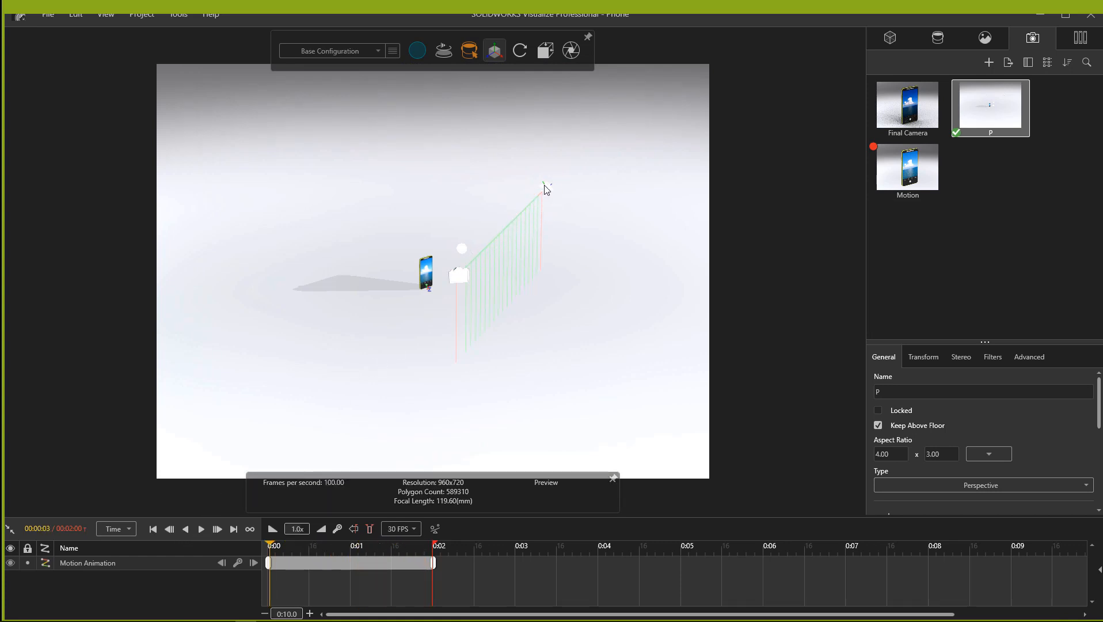
Select the camera marker at the far end of the motion path in the scene and clear the selection
right_click(544, 190)
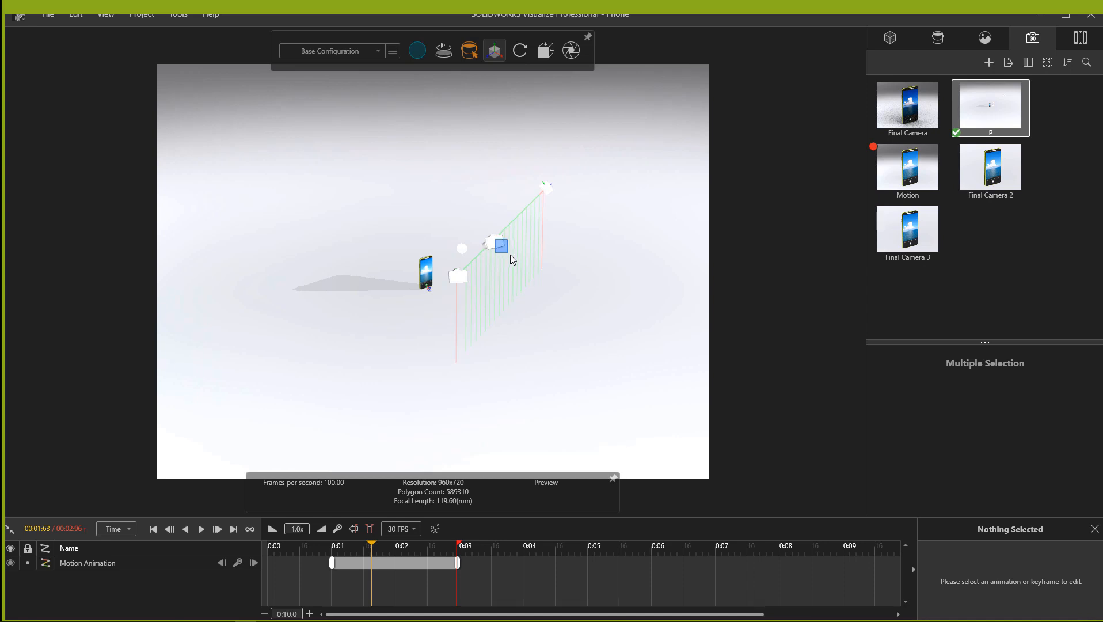
left_click(547, 194)
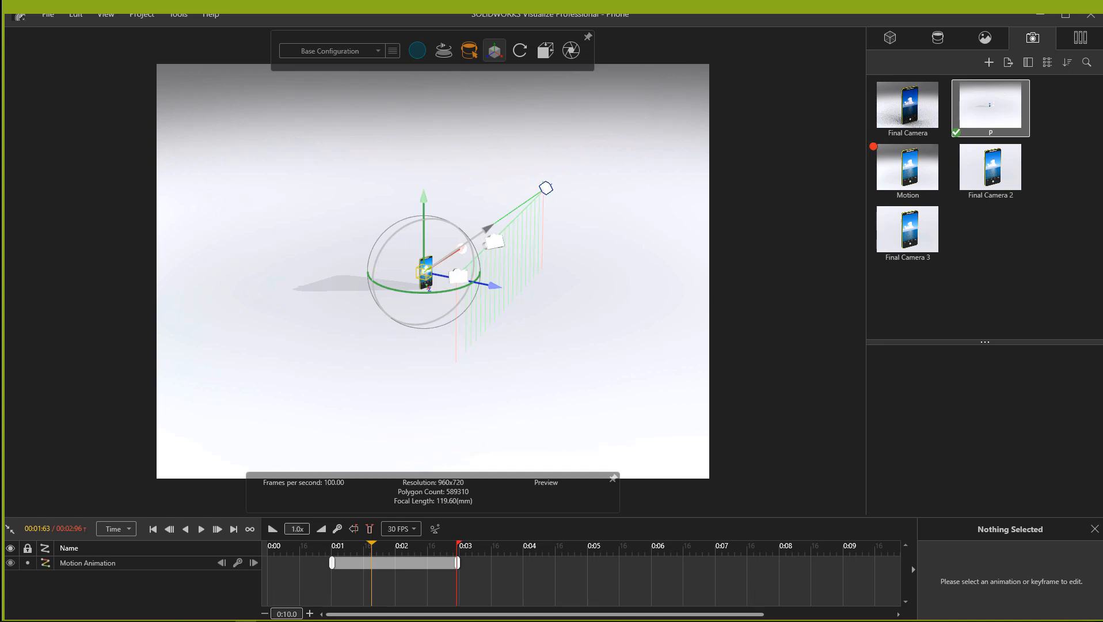
left_click(569, 243)
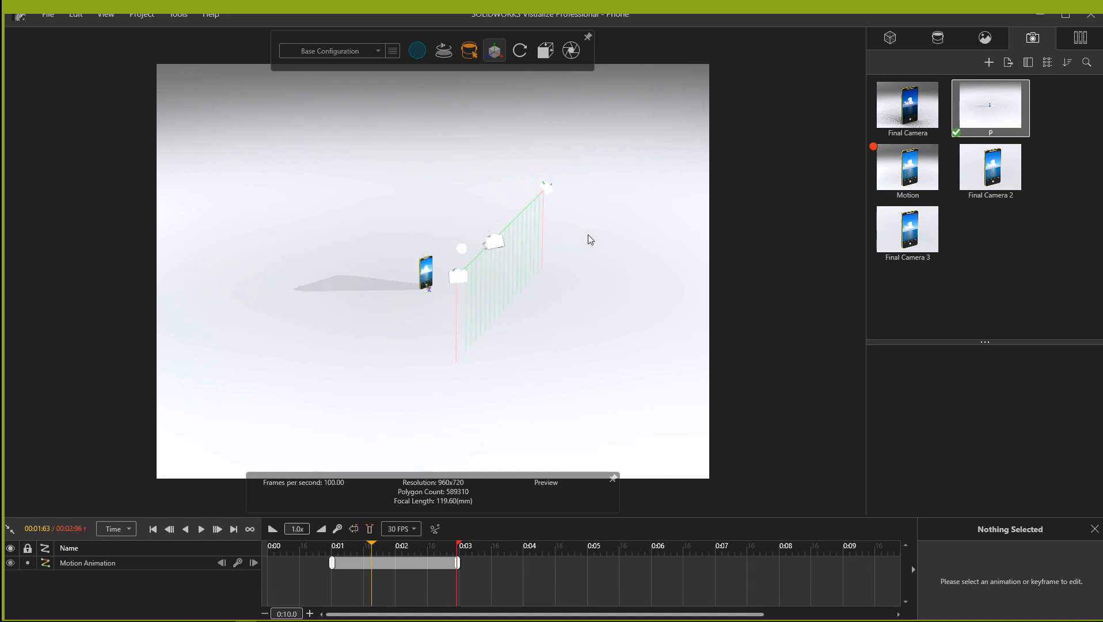